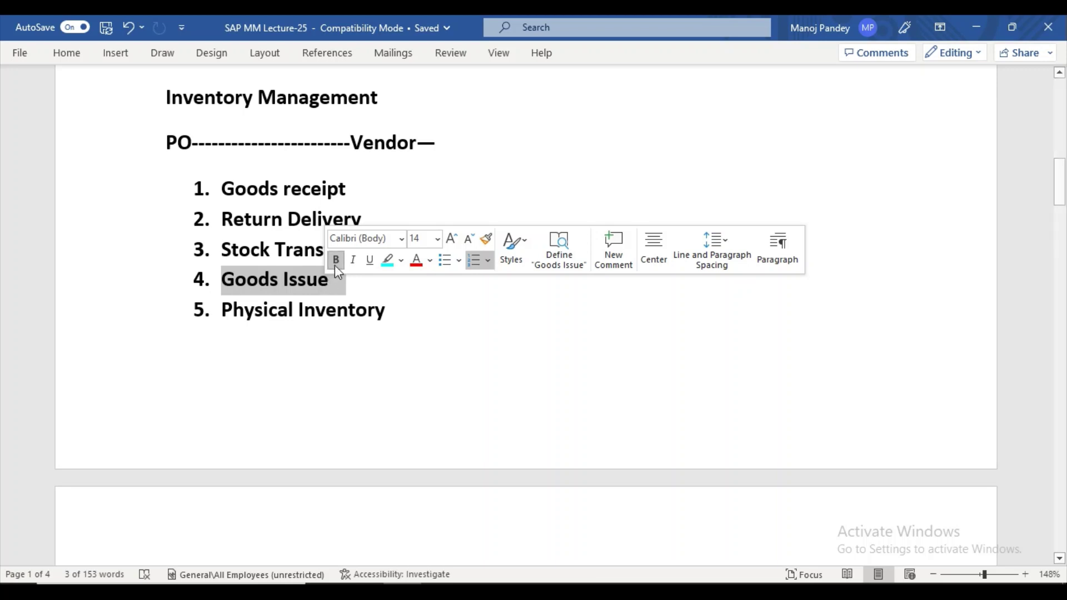
Highlight the list items "Goods receipt" and "Return Delivery" in yellow.
{"action": "left_click", "coordinate": [377, 287]}
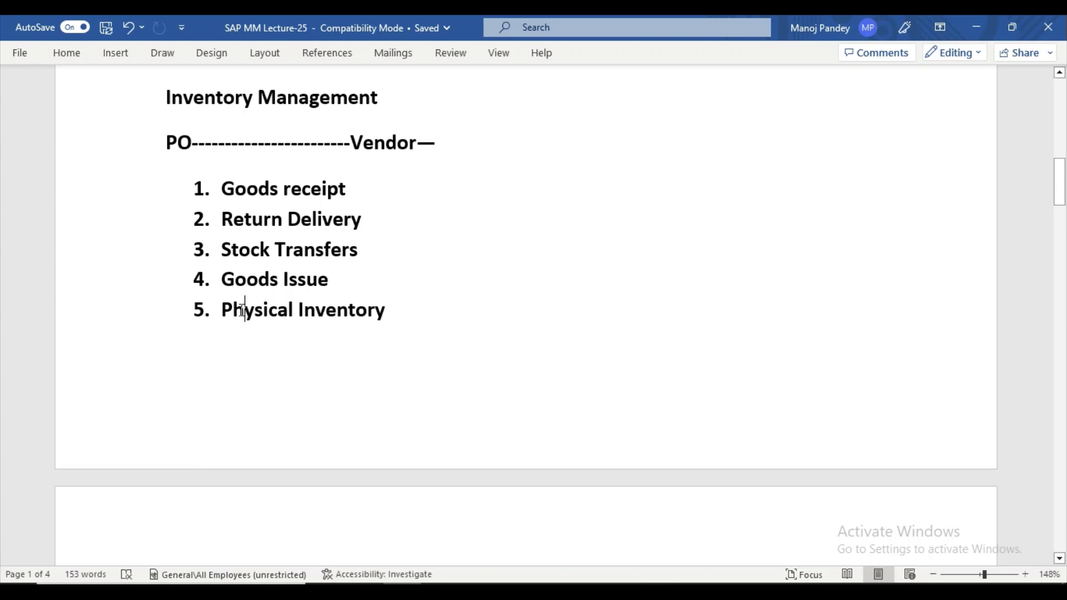
{"action": "triple_click", "coordinate": [232, 188]}
{"action": "left_click", "coordinate": [412, 161]}
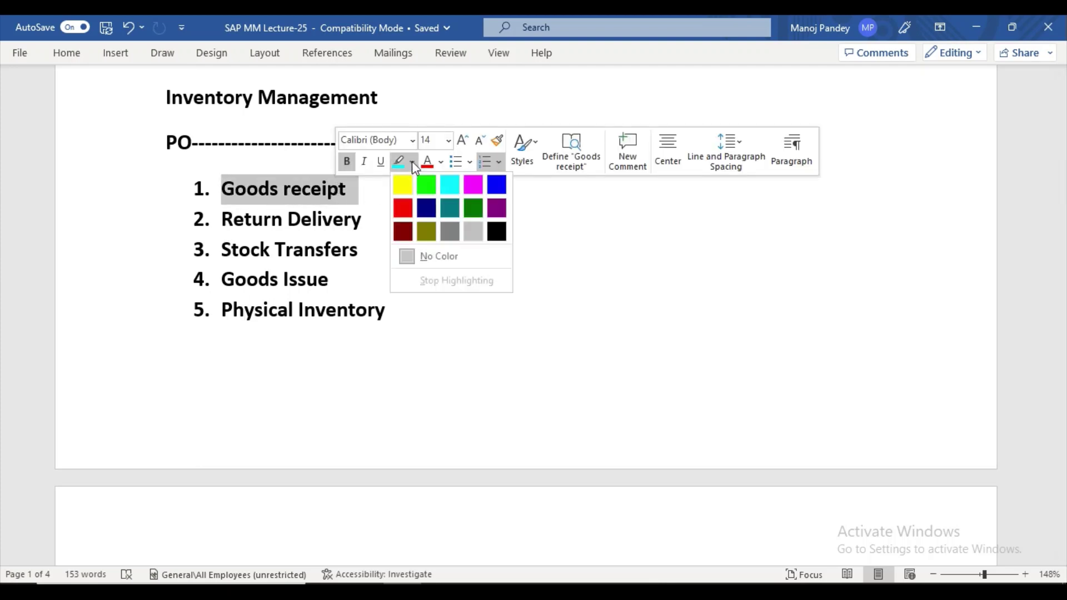
{"action": "left_click", "coordinate": [402, 184]}
{"action": "left_click", "coordinate": [205, 201]}
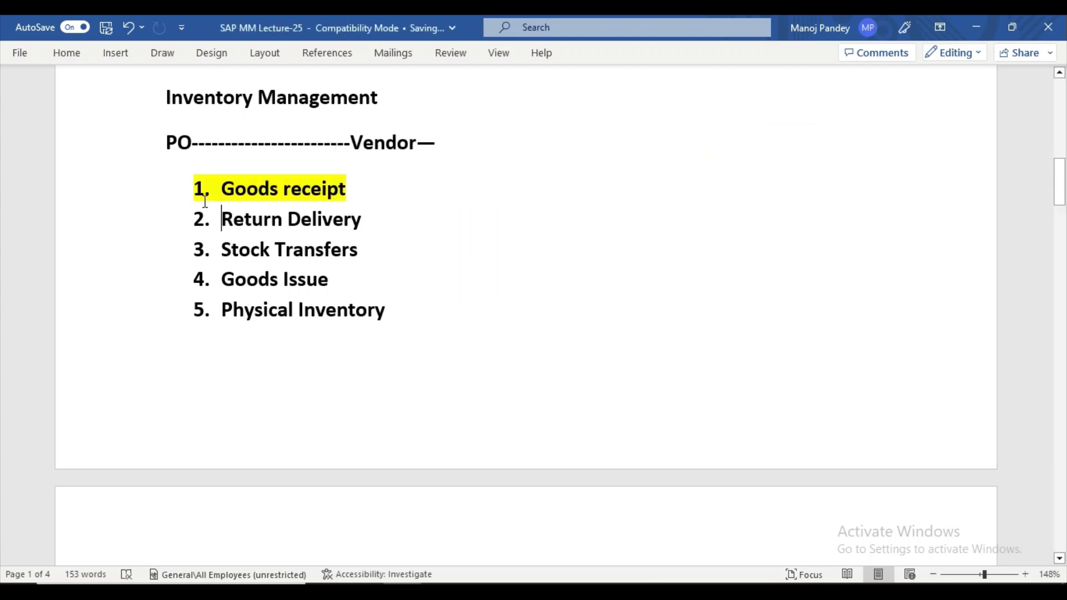
{"action": "left_click_drag", "start_coordinate": [220, 219], "coordinate": [374, 223]}
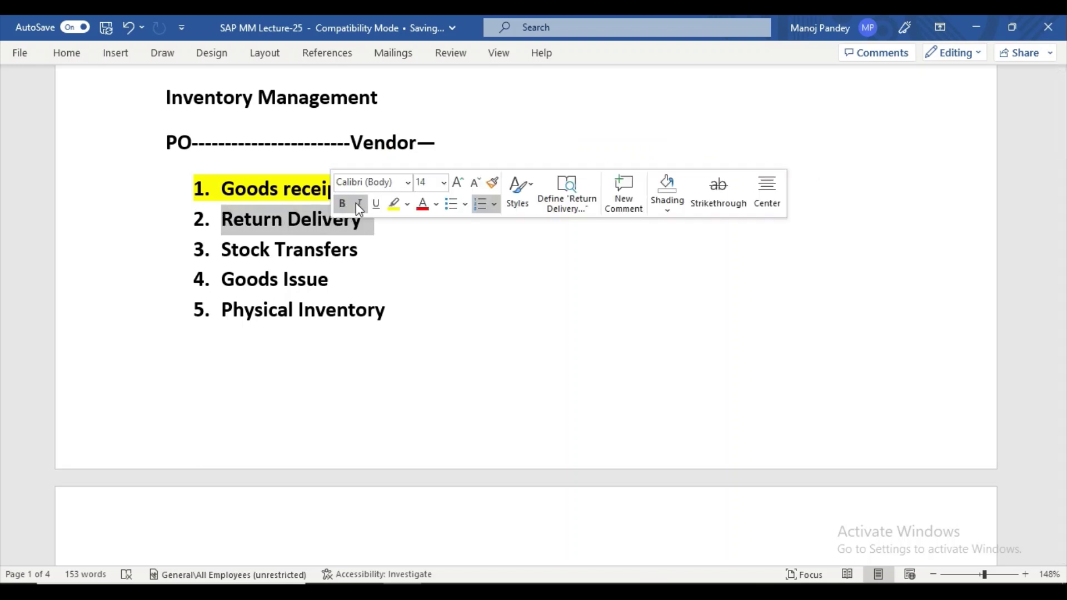
{"action": "left_click", "coordinate": [394, 204]}
{"action": "left_click", "coordinate": [221, 248]}
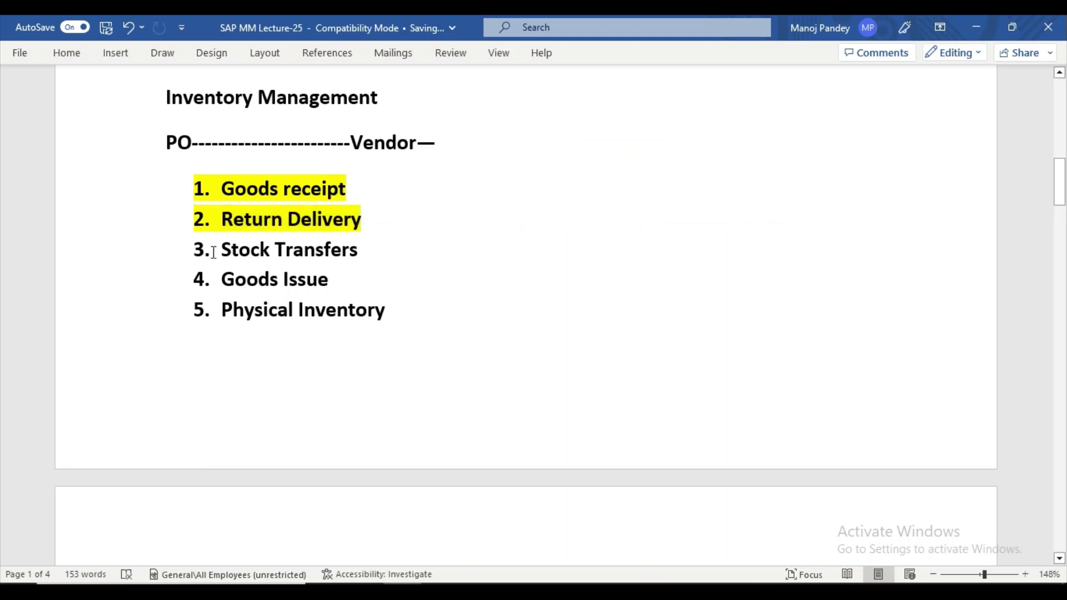
Highlight the list items "Stock Transfers", "Goods Issue" and "Physical Inventory" in yellow.
{"action": "left_click_drag", "start_coordinate": [213, 253], "coordinate": [341, 268]}
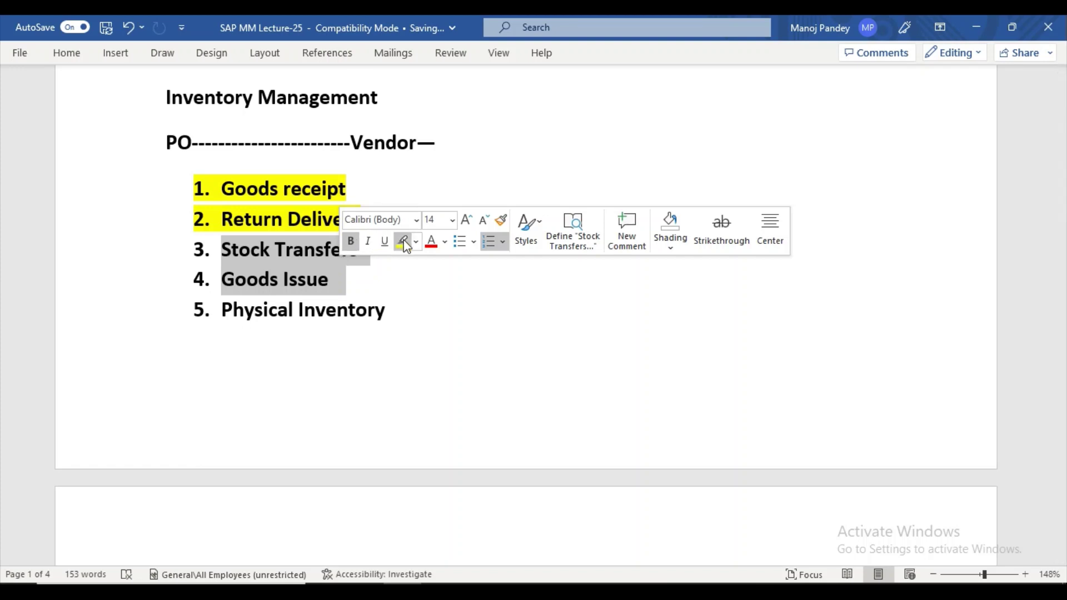
{"action": "left_click", "coordinate": [404, 241]}
{"action": "left_click", "coordinate": [215, 321]}
{"action": "left_click_drag", "start_coordinate": [303, 319], "coordinate": [392, 328]}
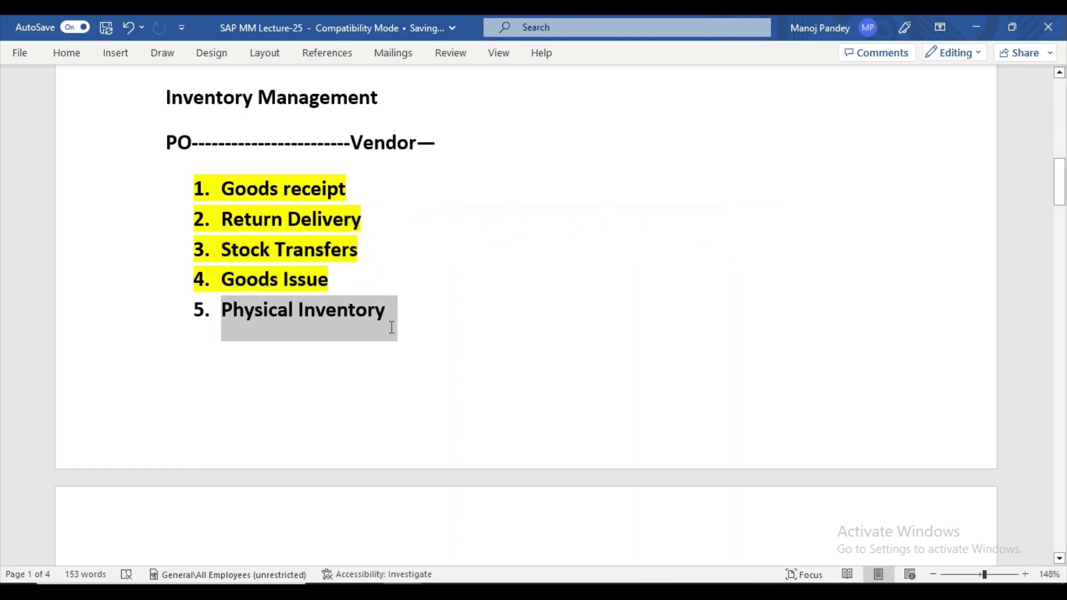
{"action": "left_click", "coordinate": [451, 302]}
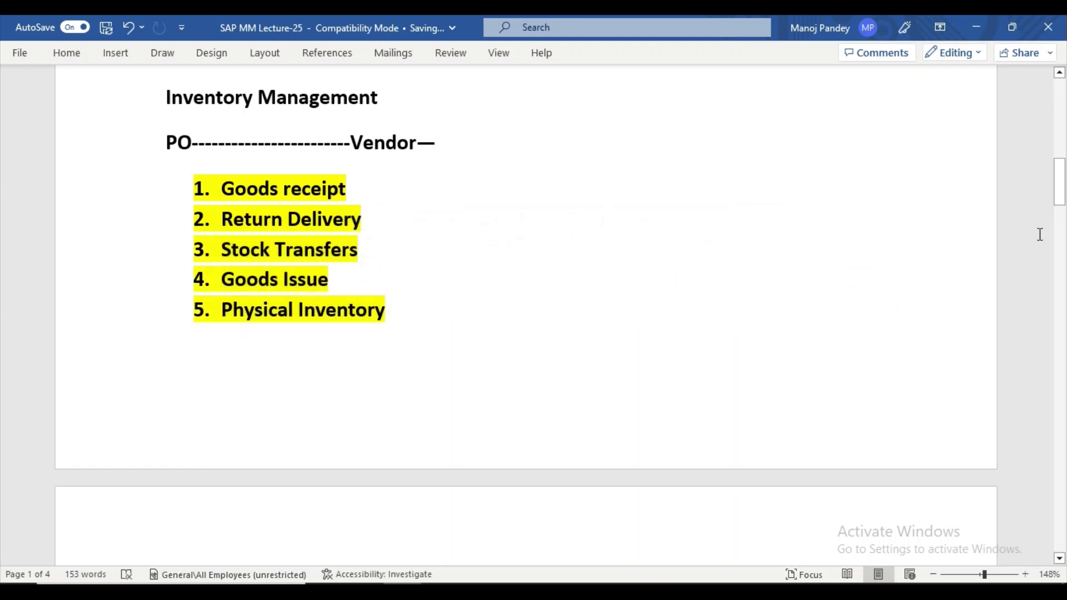
{"action": "mouse_move", "coordinate": [1060, 183]}
{"action": "left_mouse_down"}
{"action": "mouse_move", "coordinate": [1063, 228]}
{"action": "mouse_move", "coordinate": [1063, 202]}
{"action": "left_mouse_up"}
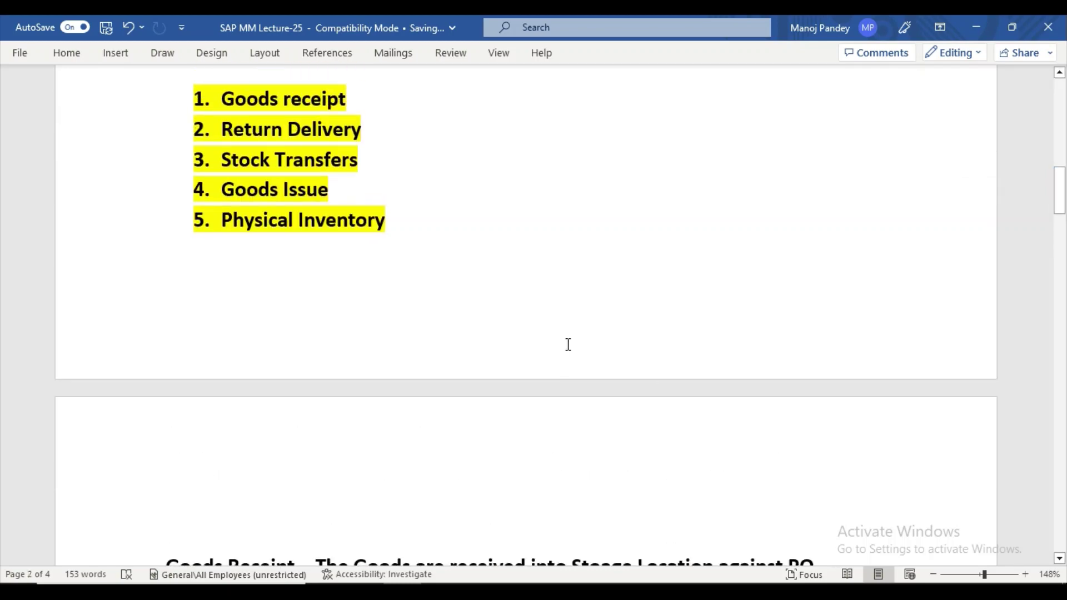
Switch to SAP Logon and open the "ECC Fu..." connection on instance 06.
{"action": "key", "text": "super+d"}
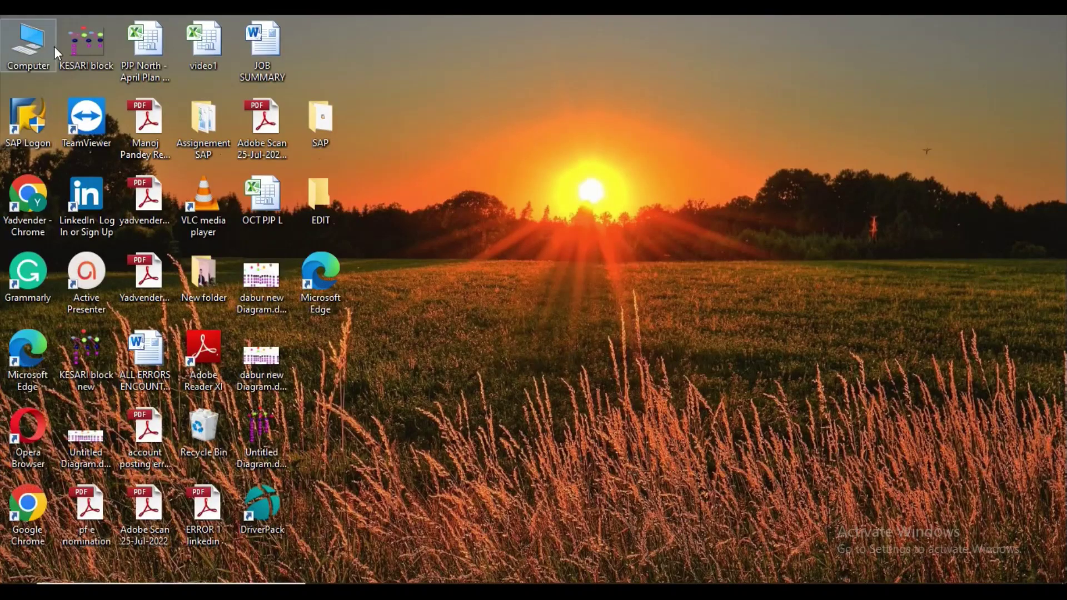
{"action": "double_click", "coordinate": [31, 116]}
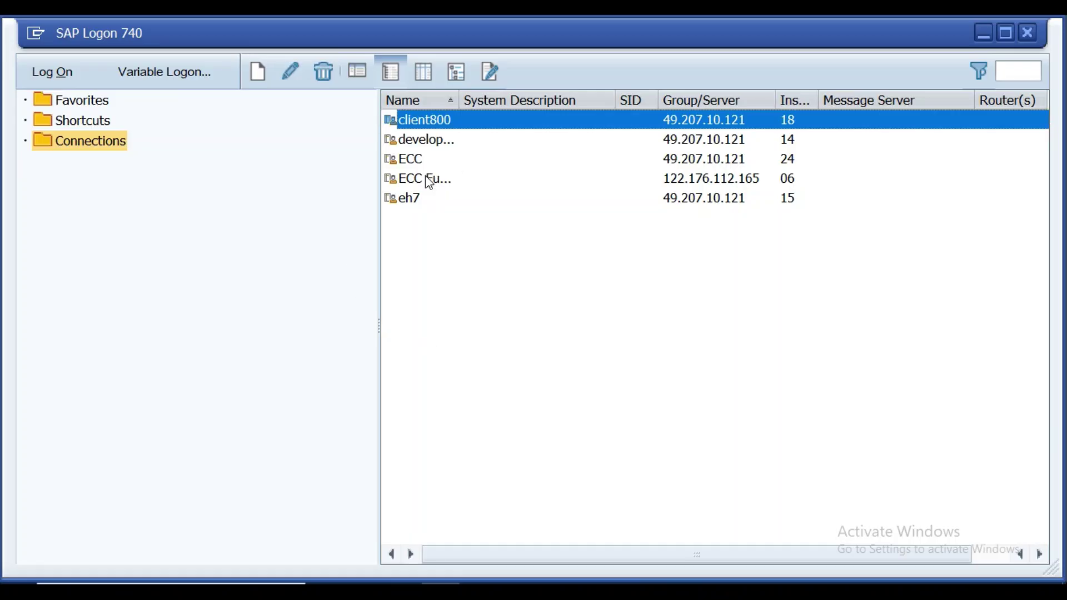
{"action": "left_click", "coordinate": [428, 178]}
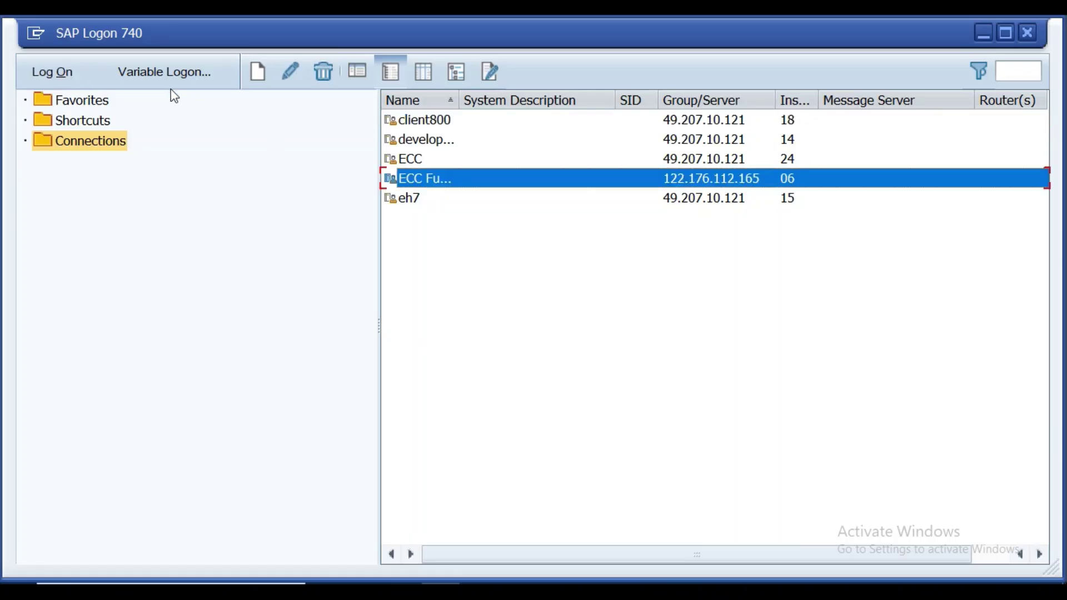
{"action": "left_click", "coordinate": [50, 72]}
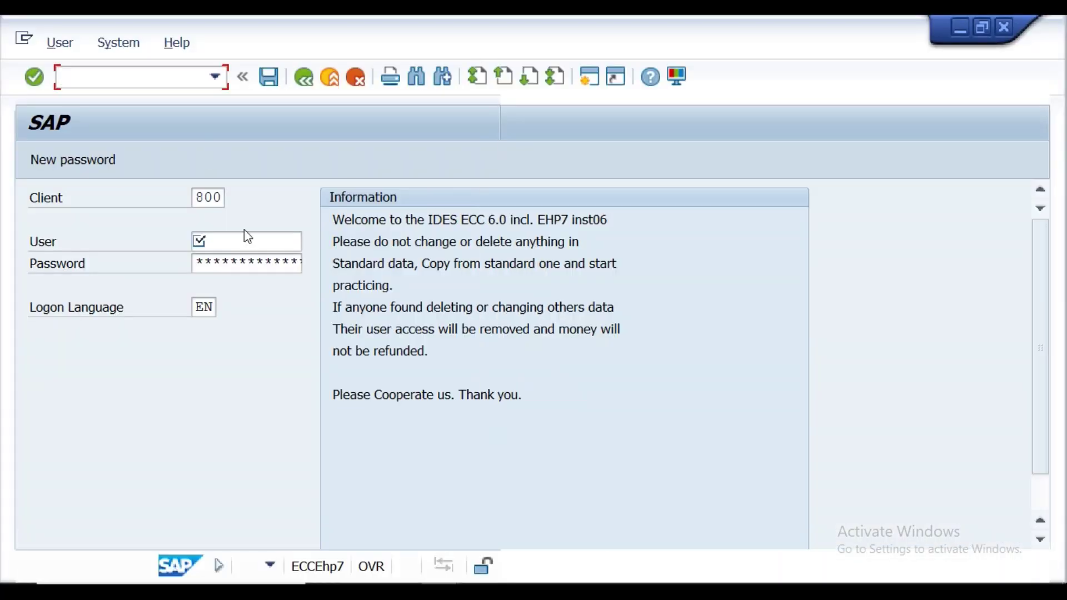
Log on to client 800 with the first remembered user name and the account password.
{"action": "left_click", "coordinate": [241, 240]}
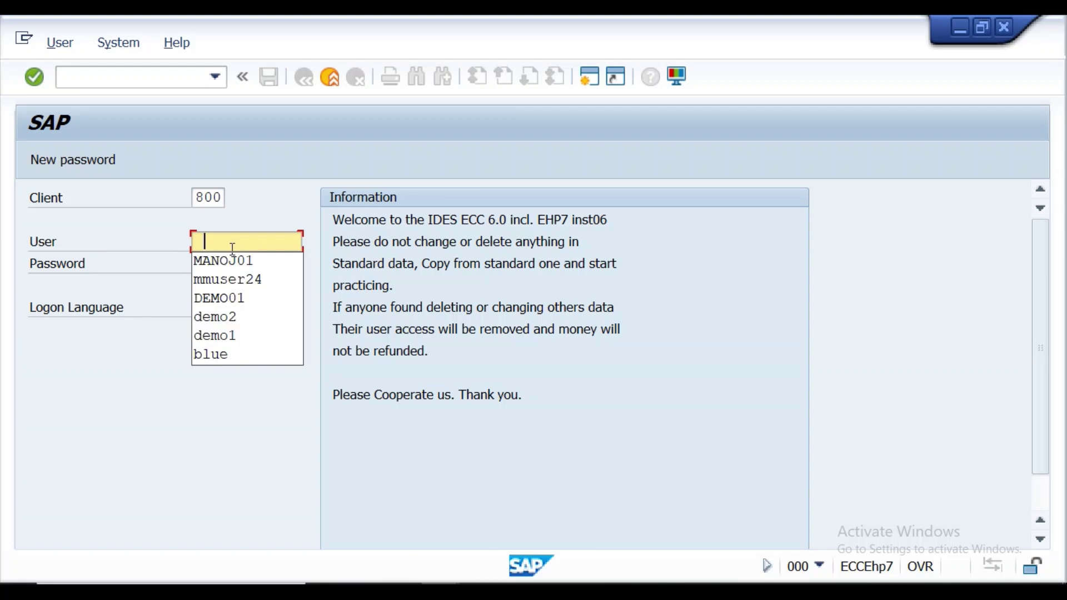
{"action": "left_click", "coordinate": [232, 260]}
{"action": "key", "text": "Tab"}
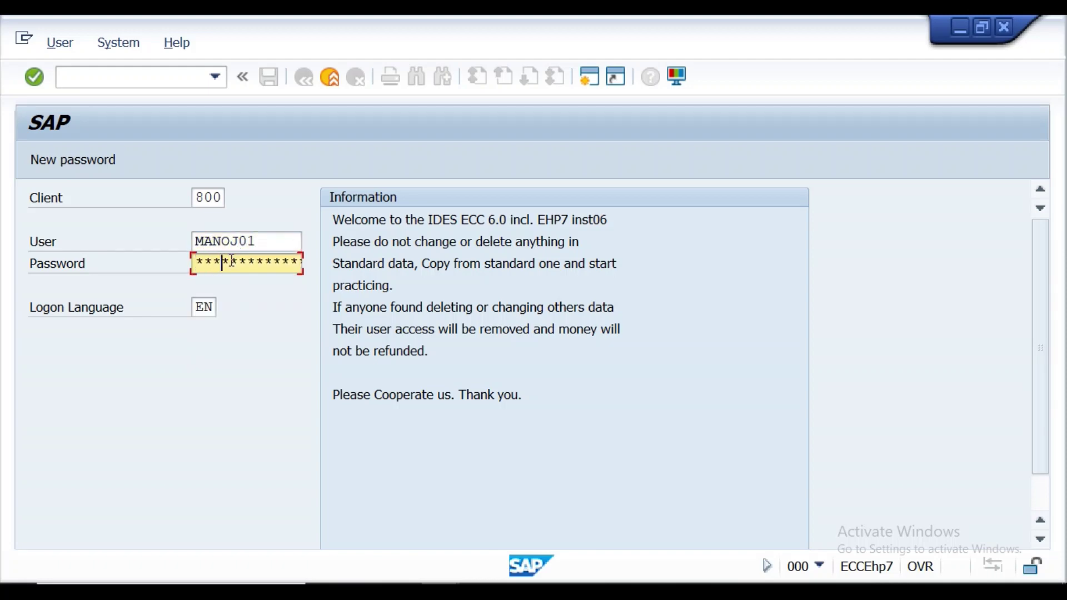
{"action": "key", "text": "Return"}
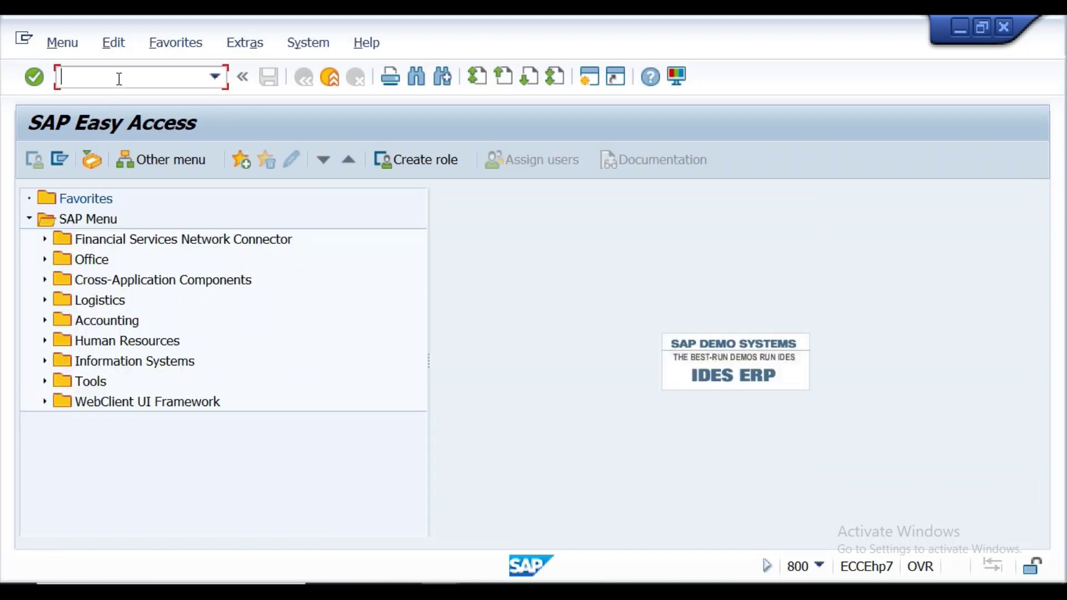
Start transaction mm01 and enter Inventmat2 as the new material.
{"action": "type", "text": "mm01"}
{"action": "key", "text": "Return"}
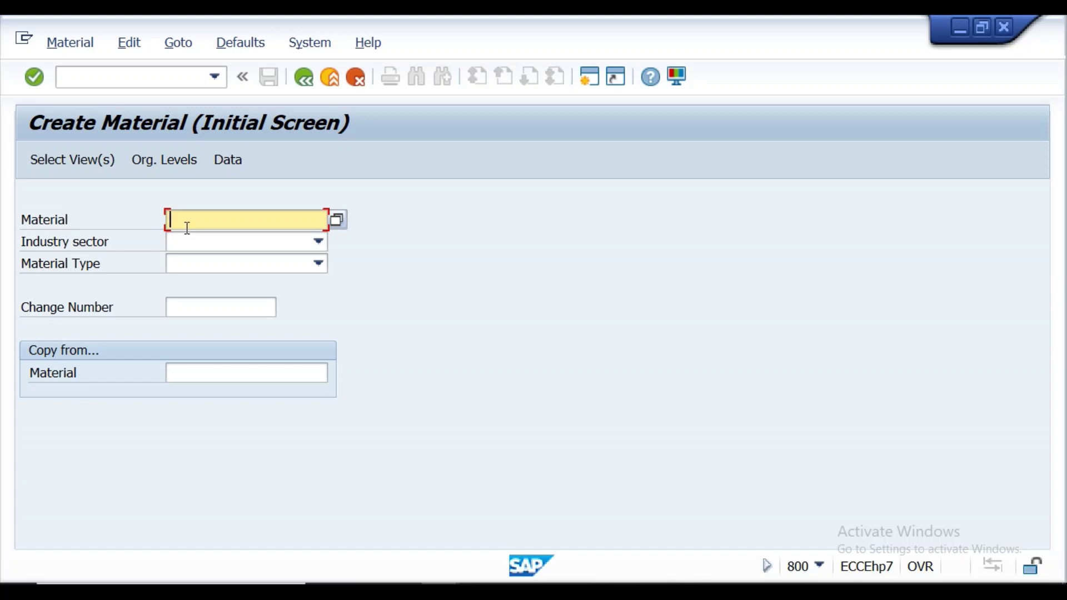
{"action": "left_click", "coordinate": [187, 228]}
{"action": "type", "text": "Inventmat"}
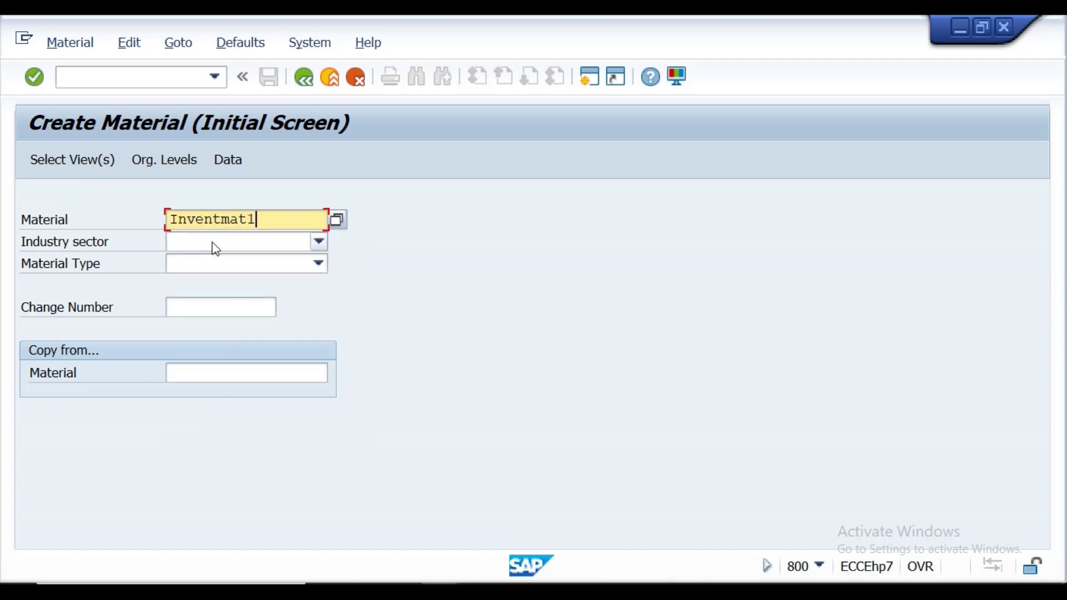
{"action": "type", "text": "2"}
Set the industry sector to Kesaria Ltd and the material type to KOH Raw material-KOH.
{"action": "left_click", "coordinate": [216, 244]}
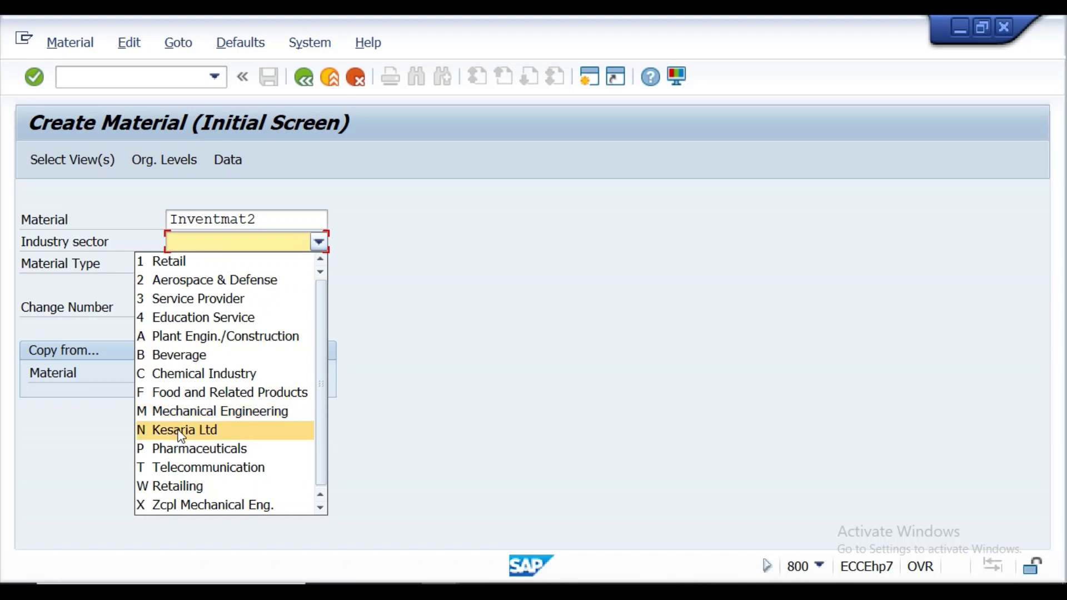
{"action": "left_click", "coordinate": [181, 432]}
{"action": "left_click", "coordinate": [222, 265]}
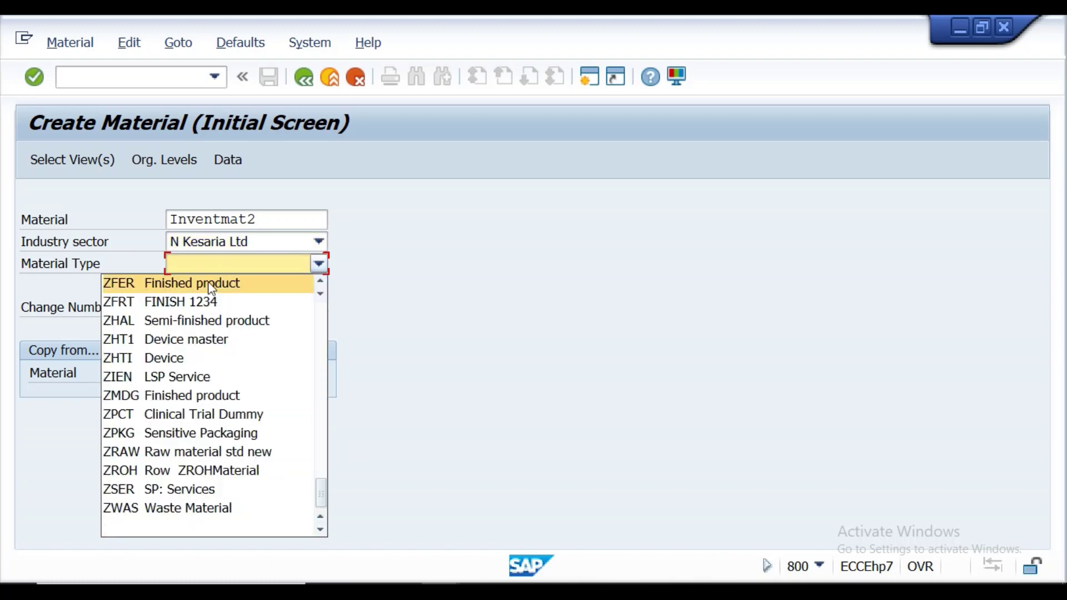
{"action": "key", "text": "r"}
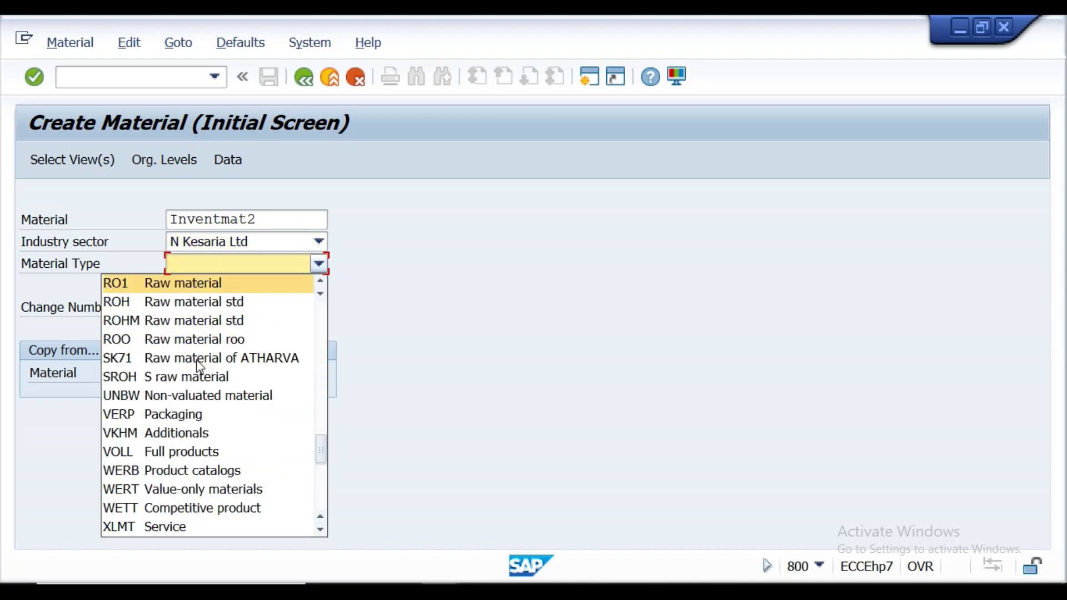
{"action": "key", "text": "k"}
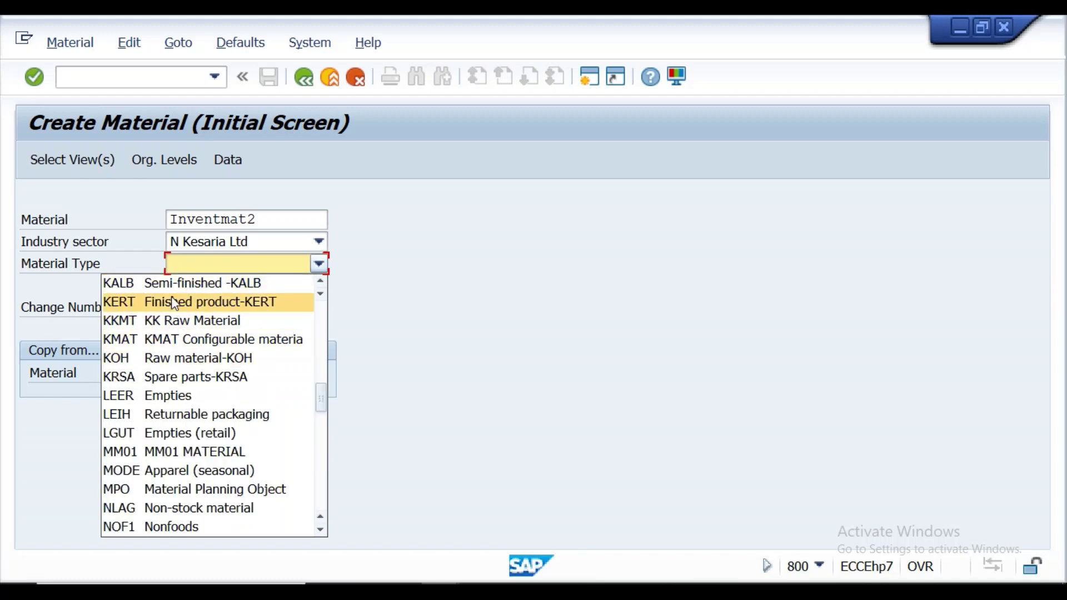
{"action": "left_click", "coordinate": [157, 359]}
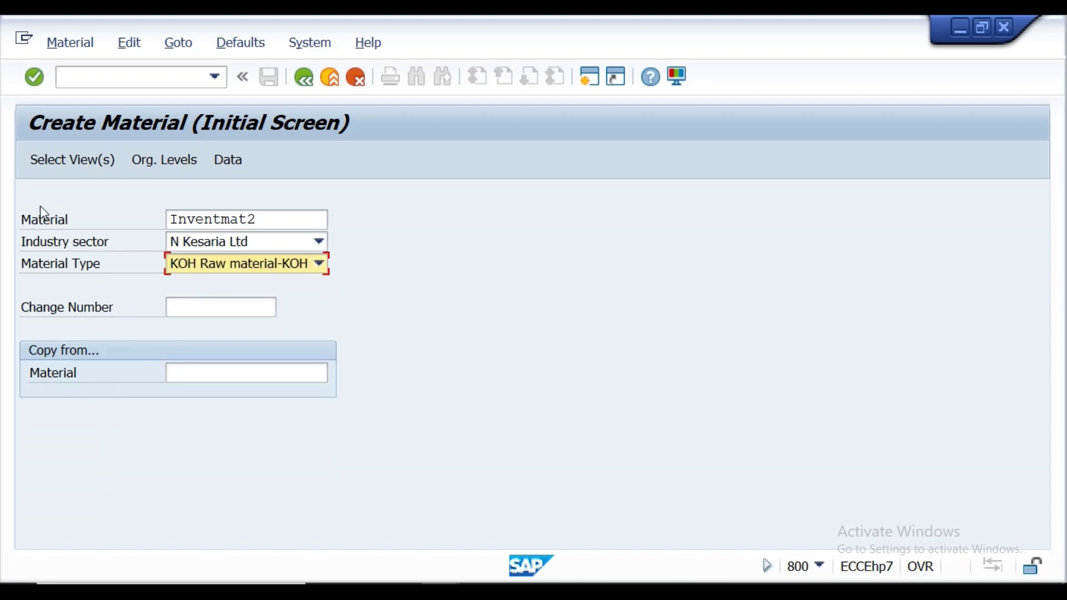
Select the material views Basic Data 1, Purchasing, General Plant Data / Storage 1 and Accounting 1.
{"action": "left_click", "coordinate": [65, 158]}
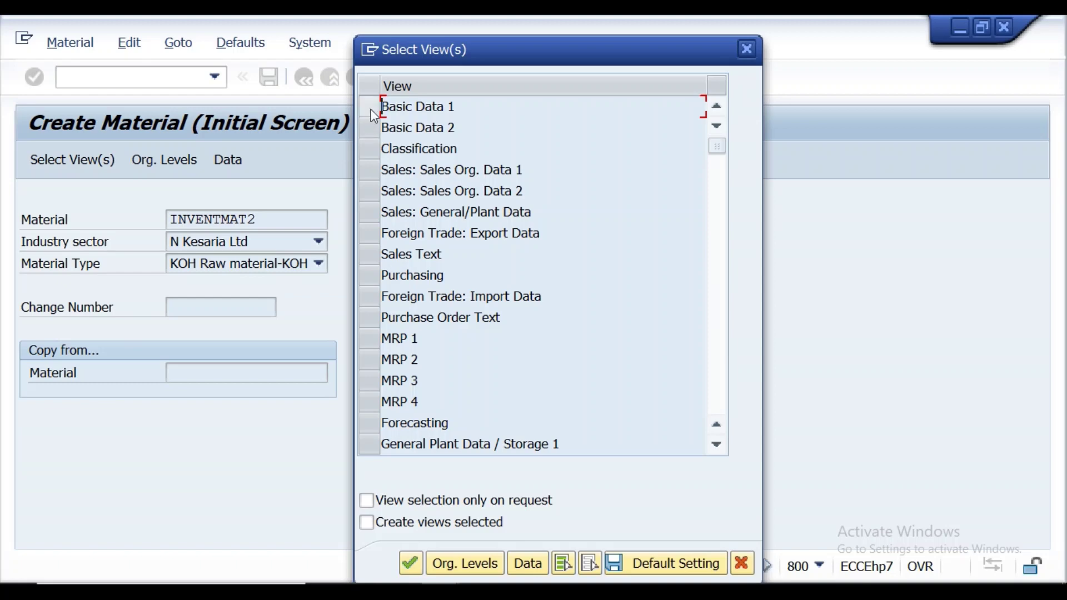
{"action": "left_click", "coordinate": [372, 111]}
{"action": "left_click", "coordinate": [366, 277]}
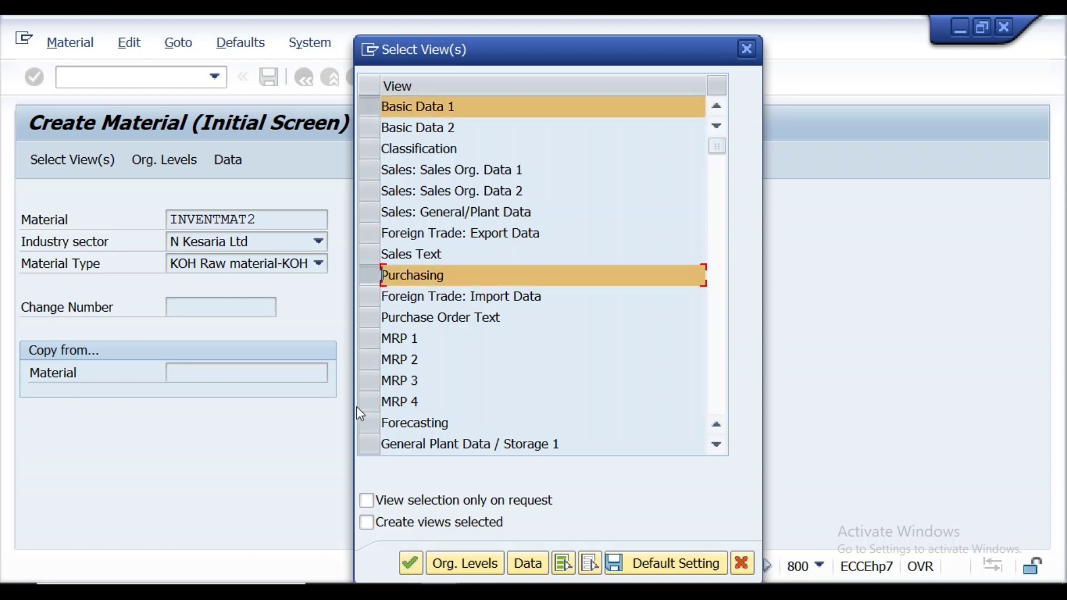
{"action": "left_click", "coordinate": [365, 448]}
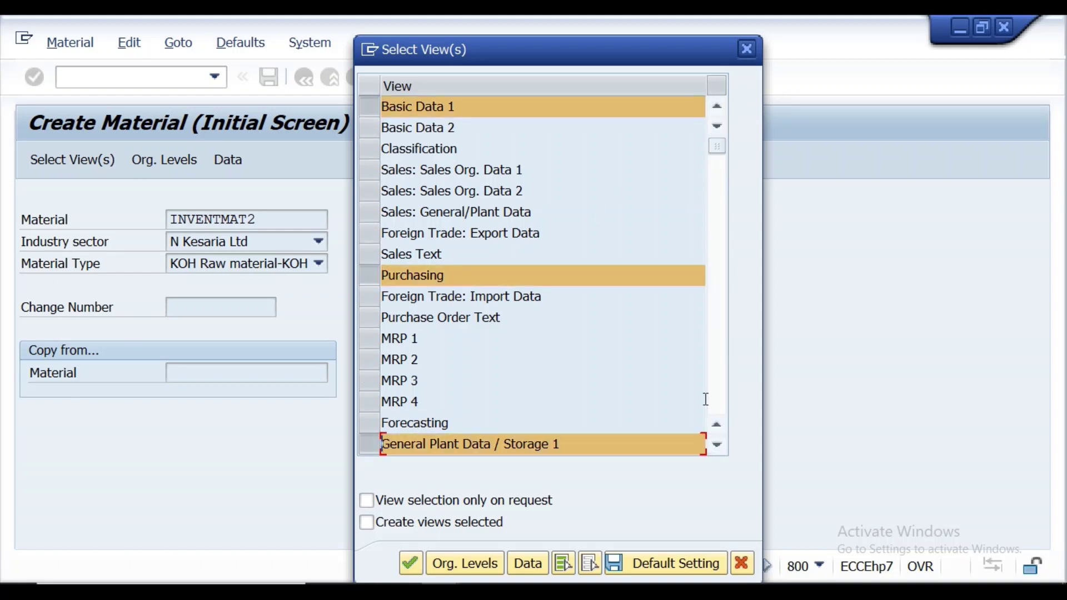
{"action": "left_click", "coordinate": [718, 447]}
{"action": "left_click", "coordinate": [718, 448]}
{"action": "left_click", "coordinate": [718, 448]}
{"action": "left_click", "coordinate": [718, 448]}
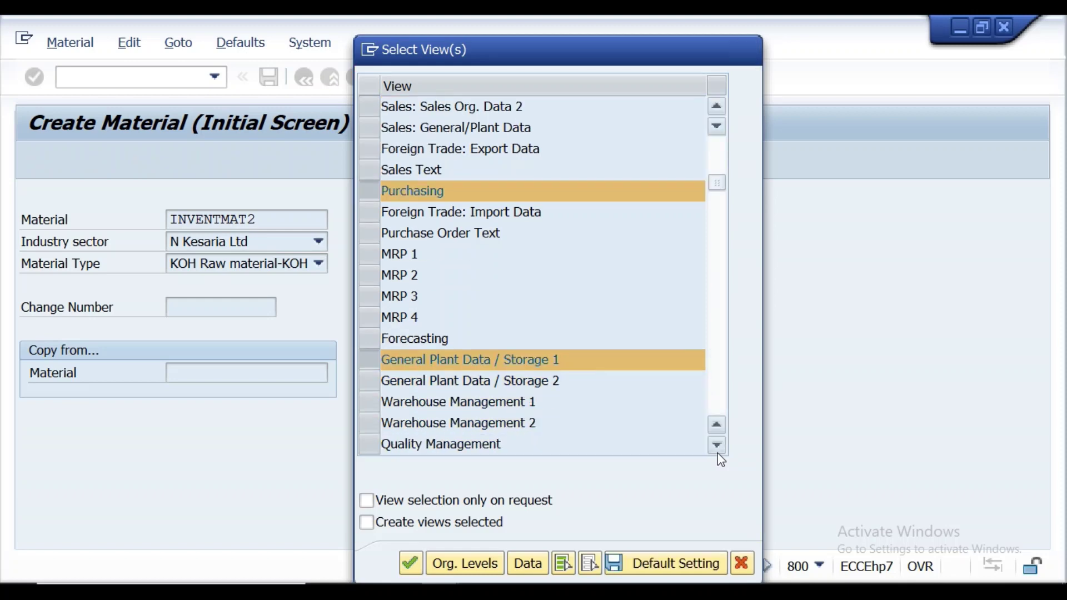
{"action": "left_click", "coordinate": [718, 447]}
{"action": "left_click", "coordinate": [718, 447]}
{"action": "left_click", "coordinate": [718, 448]}
{"action": "left_click", "coordinate": [718, 447]}
{"action": "left_click", "coordinate": [372, 390]}
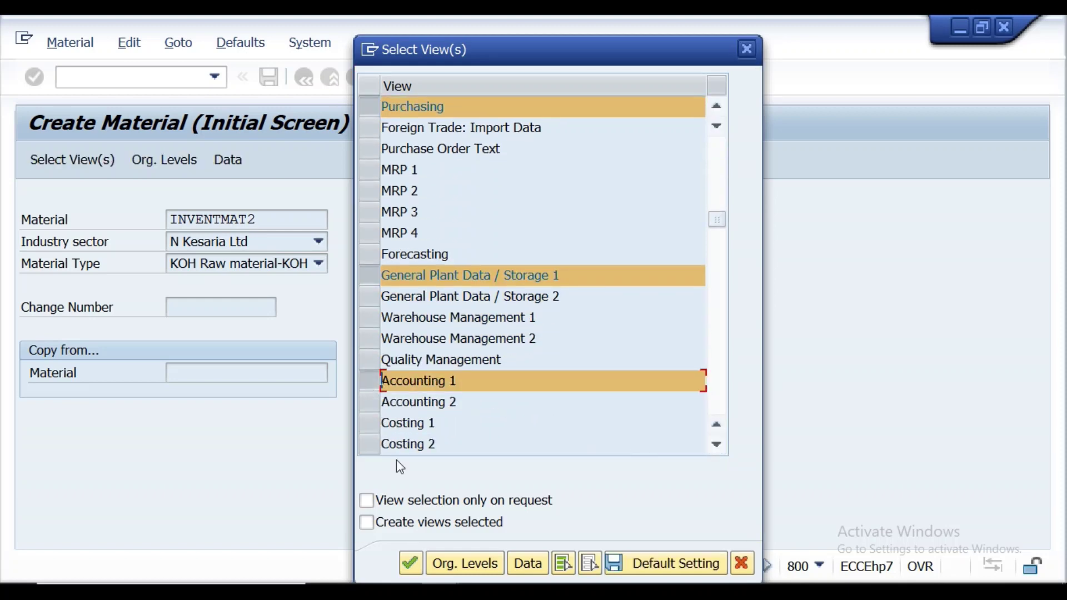
Set the organizational levels to plant kl01 and storage location KS01 and proceed to the material's basic data.
{"action": "left_click", "coordinate": [442, 554]}
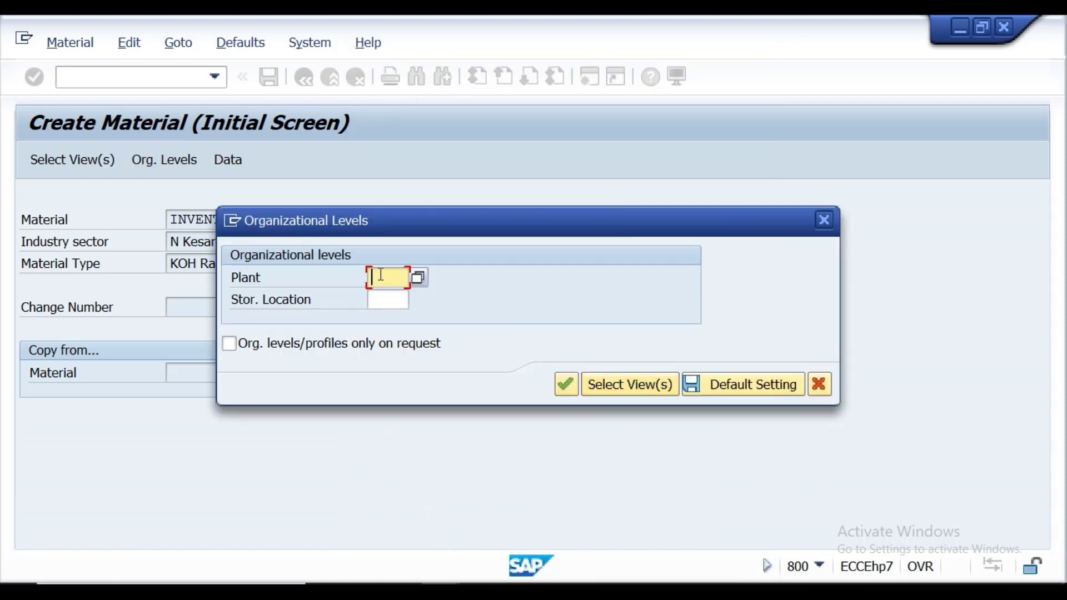
{"action": "left_click", "coordinate": [379, 278]}
{"action": "left_click", "coordinate": [386, 296]}
{"action": "left_click", "coordinate": [385, 299]}
{"action": "left_click", "coordinate": [387, 319]}
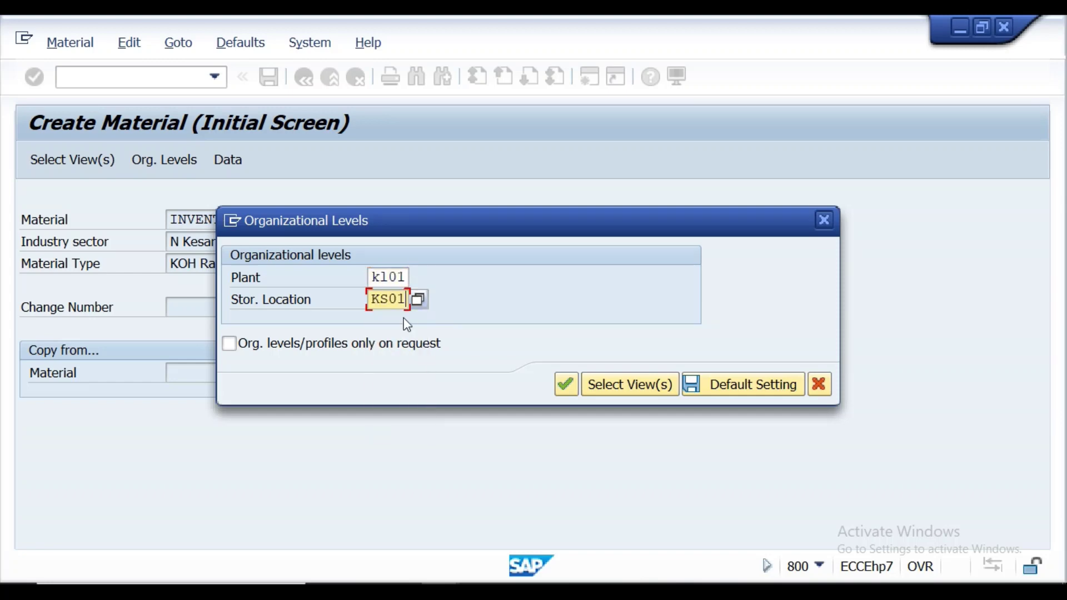
{"action": "left_click", "coordinate": [585, 386]}
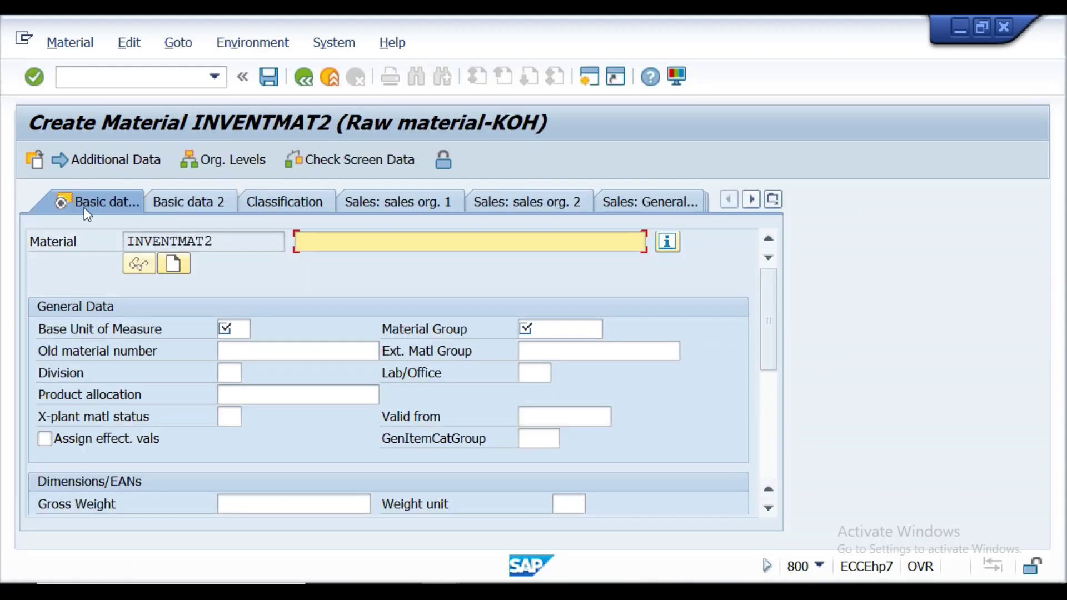
Copy the material code INVENTMAT2 into the material description.
{"action": "left_click_drag", "start_coordinate": [266, 246], "coordinate": [92, 245]}
{"action": "key", "text": "ctrl+c"}
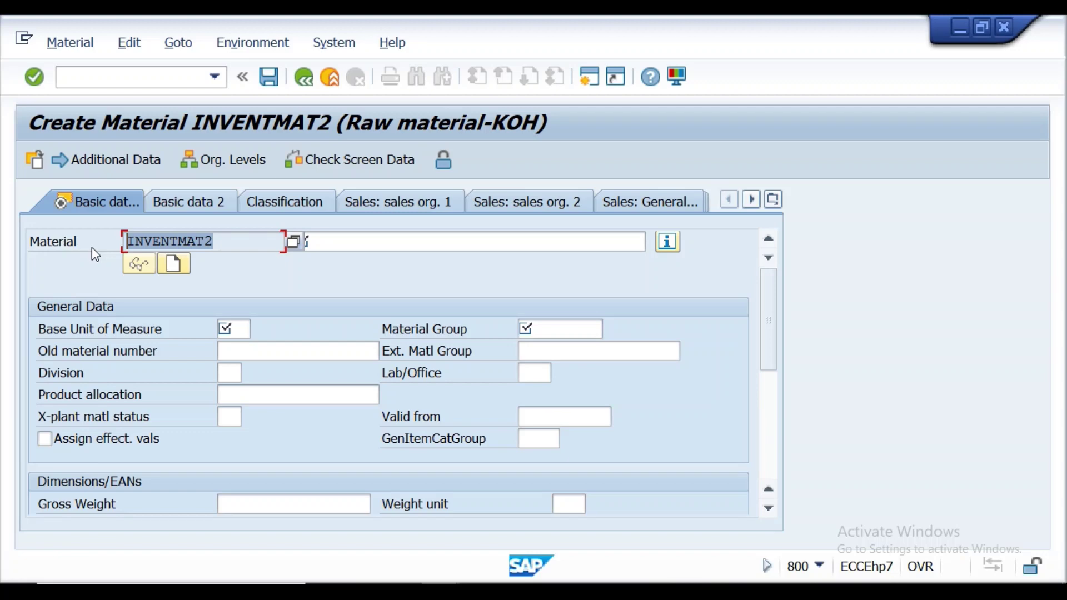
{"action": "left_click", "coordinate": [92, 248]}
{"action": "left_click", "coordinate": [334, 244]}
{"action": "key", "text": "ctrl+v"}
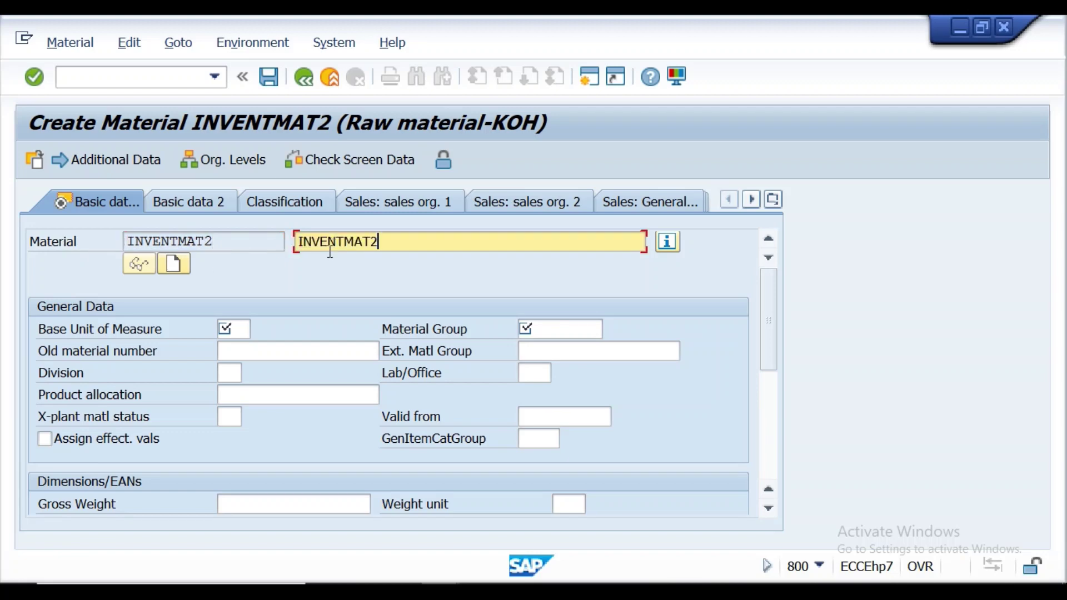
Set the base unit of measure to EA and the material group to KESARIOTH, and proceed to the purchasing data.
{"action": "left_click", "coordinate": [240, 329]}
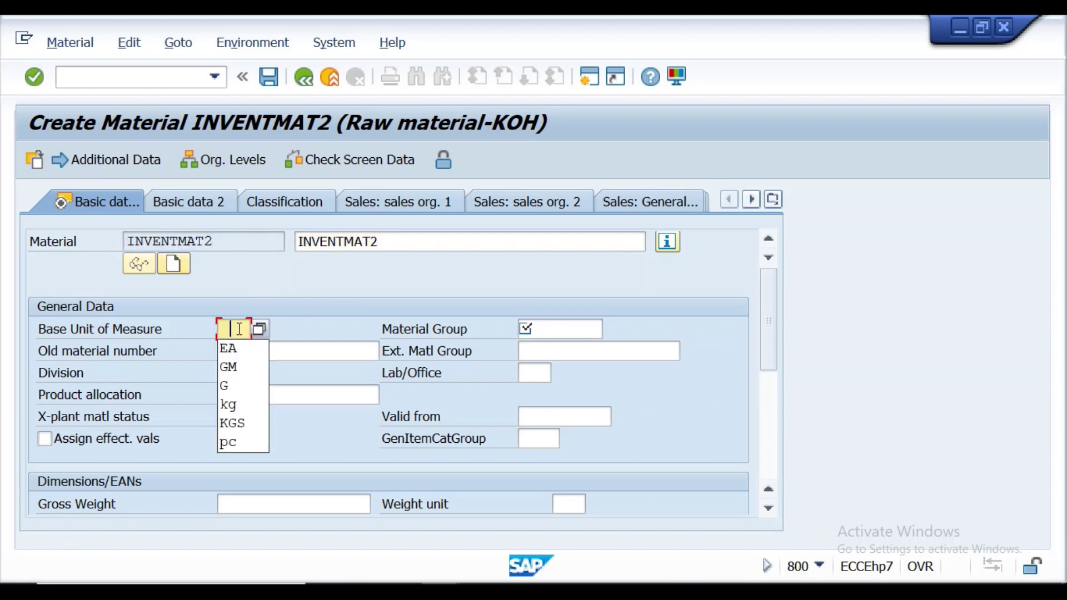
{"action": "left_click", "coordinate": [233, 346]}
{"action": "left_click", "coordinate": [550, 330]}
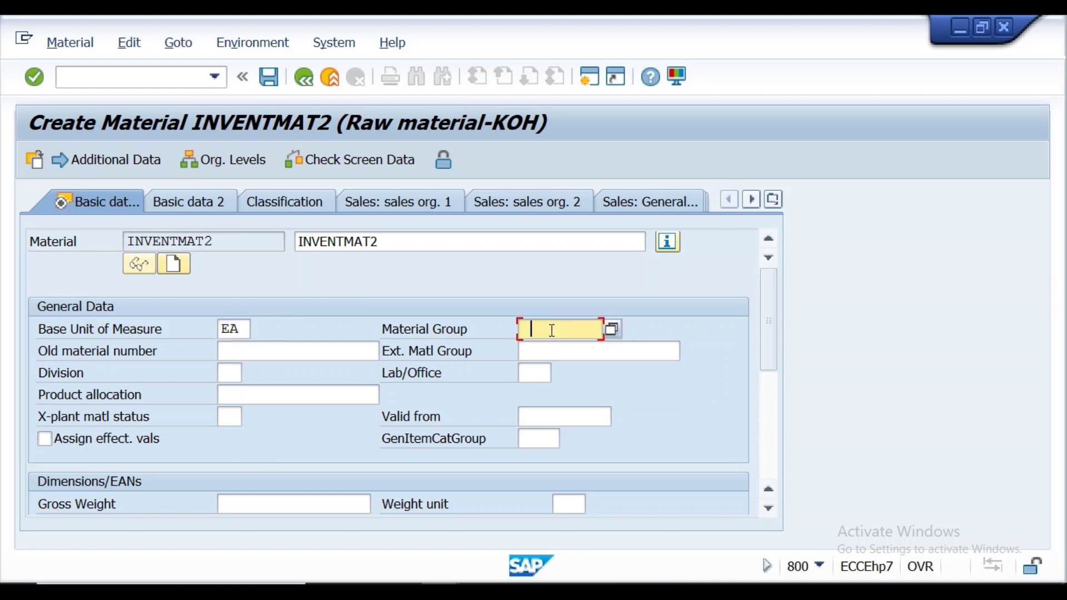
{"action": "left_click", "coordinate": [584, 64]}
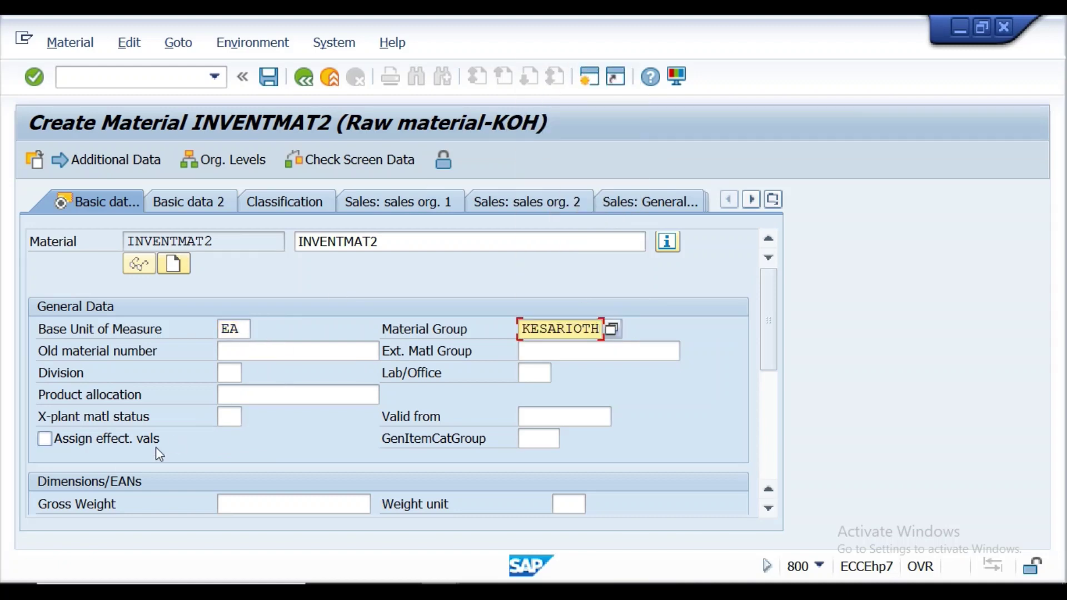
{"action": "left_click", "coordinate": [36, 76]}
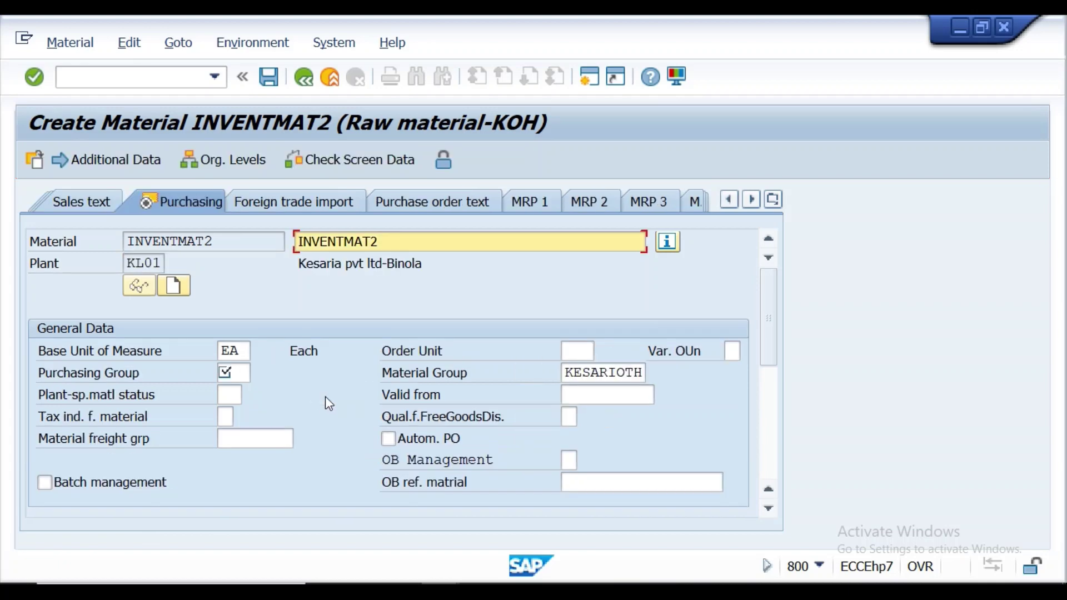
Set the purchasing group to KG1 and proceed past the plant and storage data to the Accounting 1 view.
{"action": "left_click", "coordinate": [239, 371]}
{"action": "left_click", "coordinate": [240, 392]}
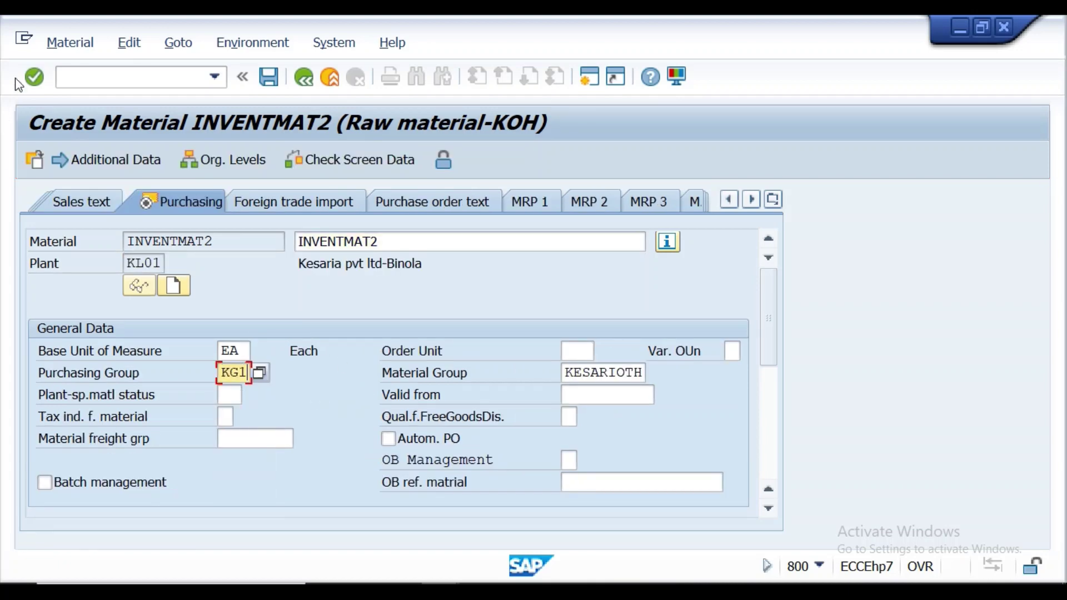
{"action": "left_click", "coordinate": [34, 77]}
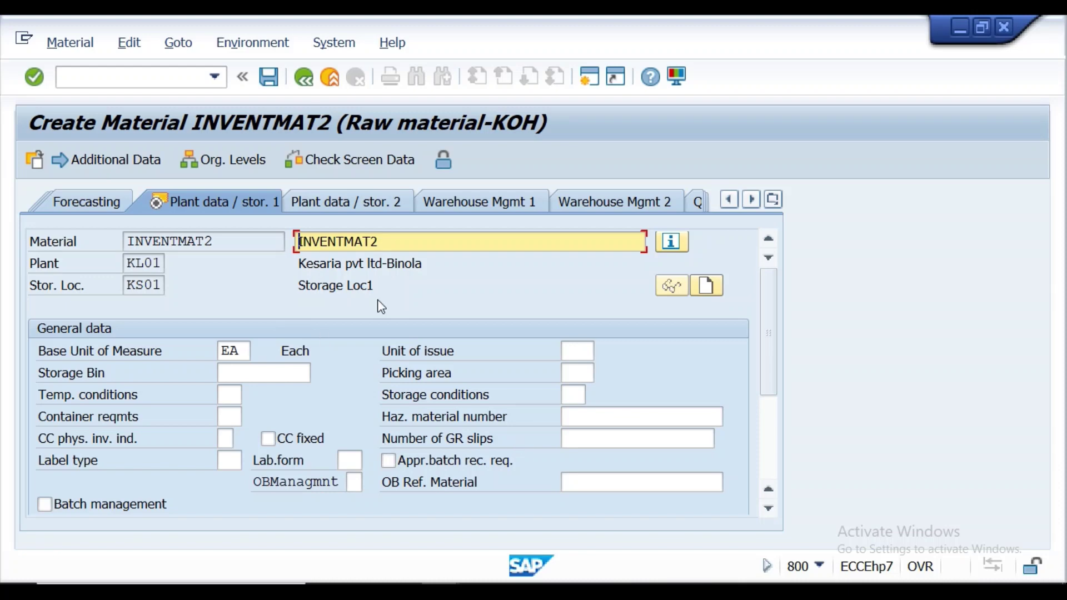
{"action": "left_click", "coordinate": [34, 77]}
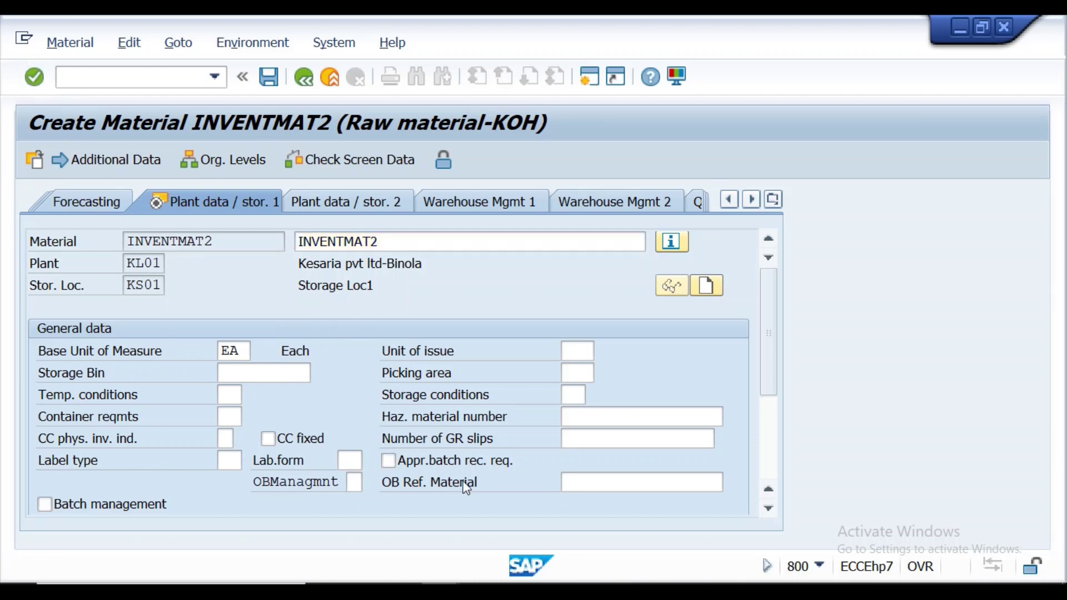
Set the valuation class to 3000 and the moving price to 10, and save the new material.
{"action": "left_click_drag", "start_coordinate": [773, 308], "coordinate": [772, 399]}
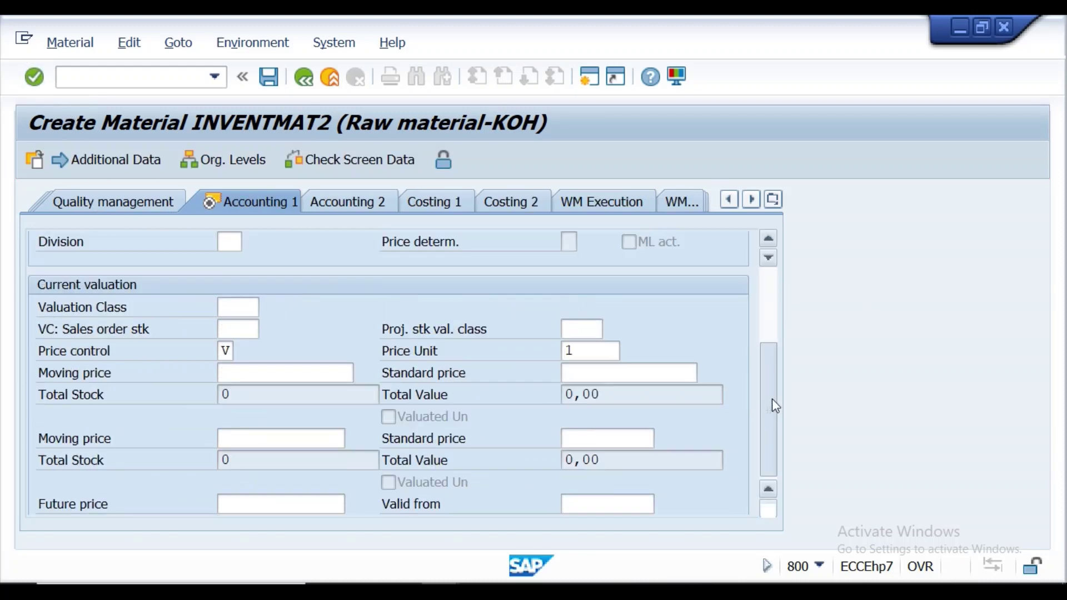
{"action": "left_click", "coordinate": [245, 308]}
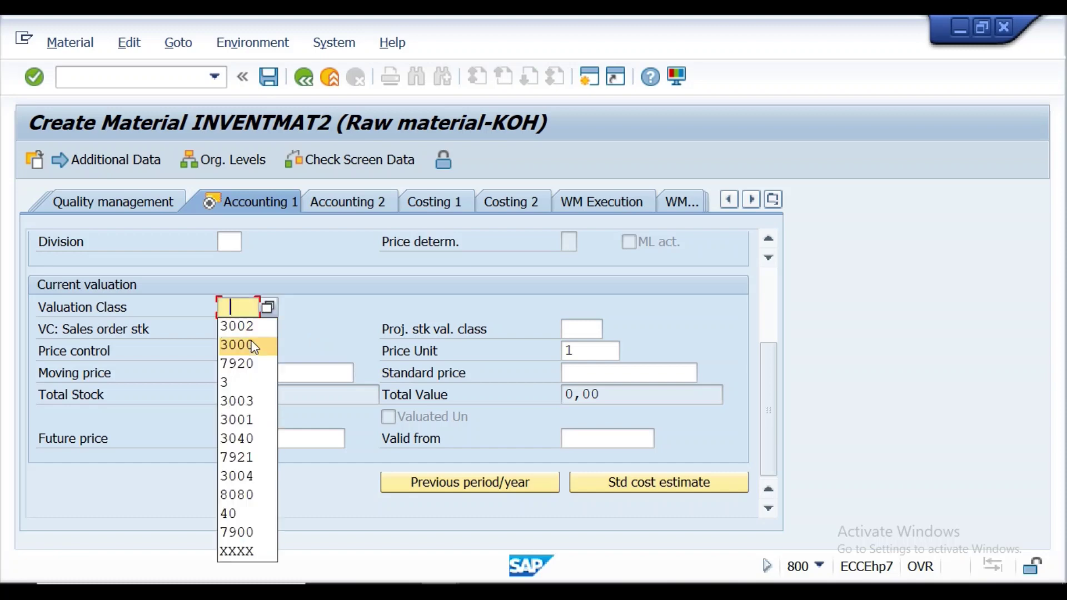
{"action": "left_click", "coordinate": [252, 344]}
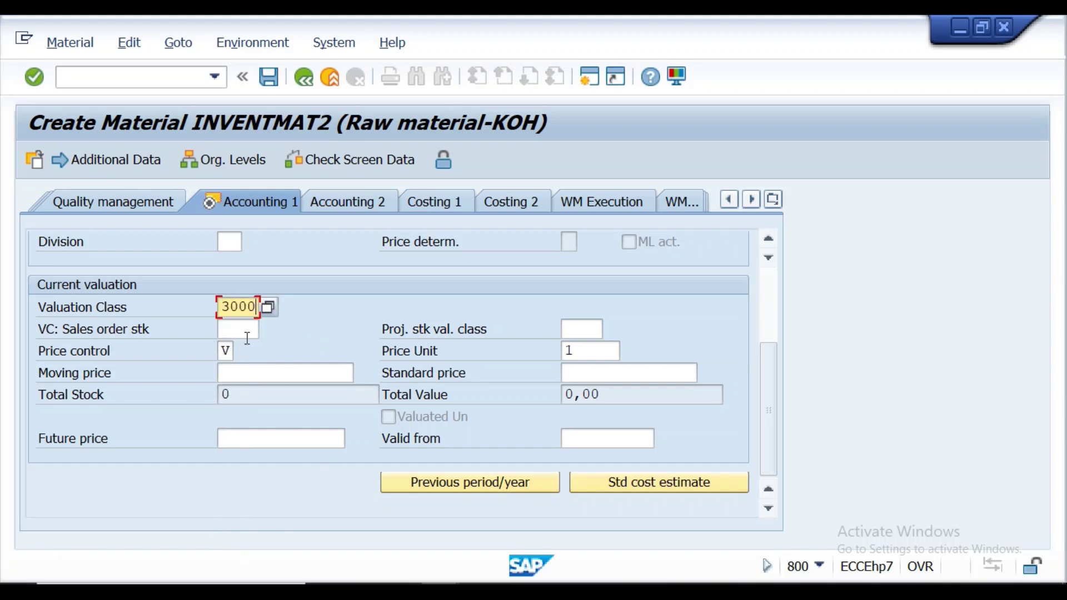
{"action": "left_click", "coordinate": [240, 332]}
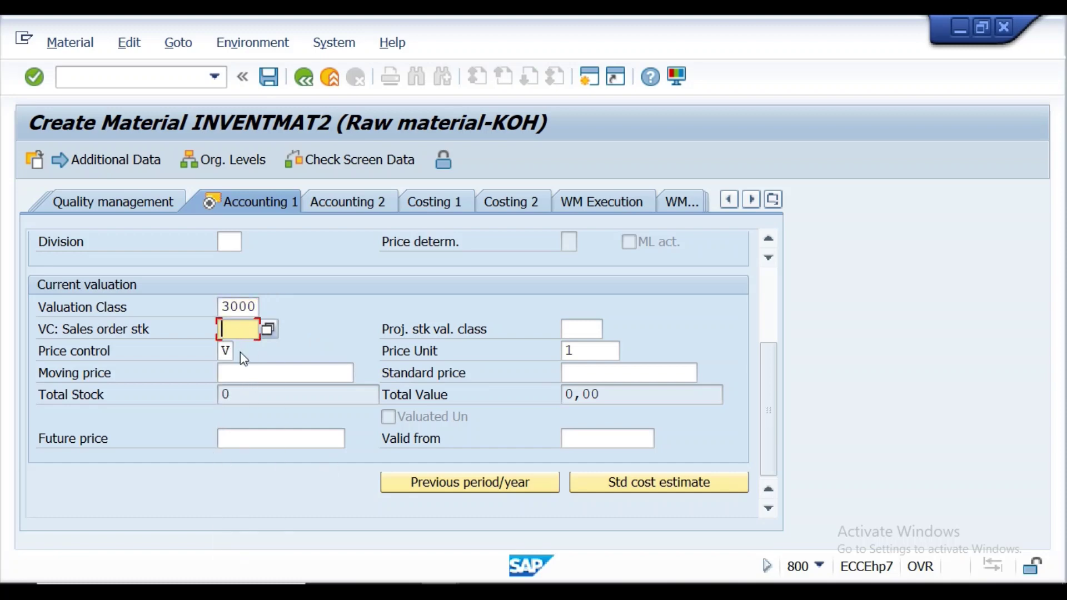
{"action": "left_click", "coordinate": [241, 374]}
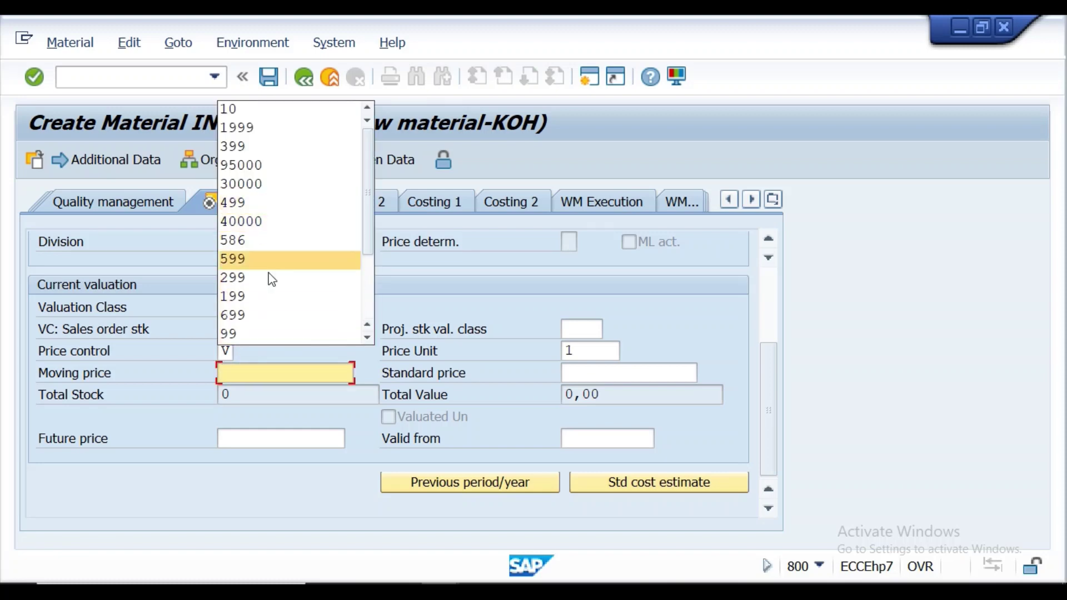
{"action": "left_click", "coordinate": [269, 109]}
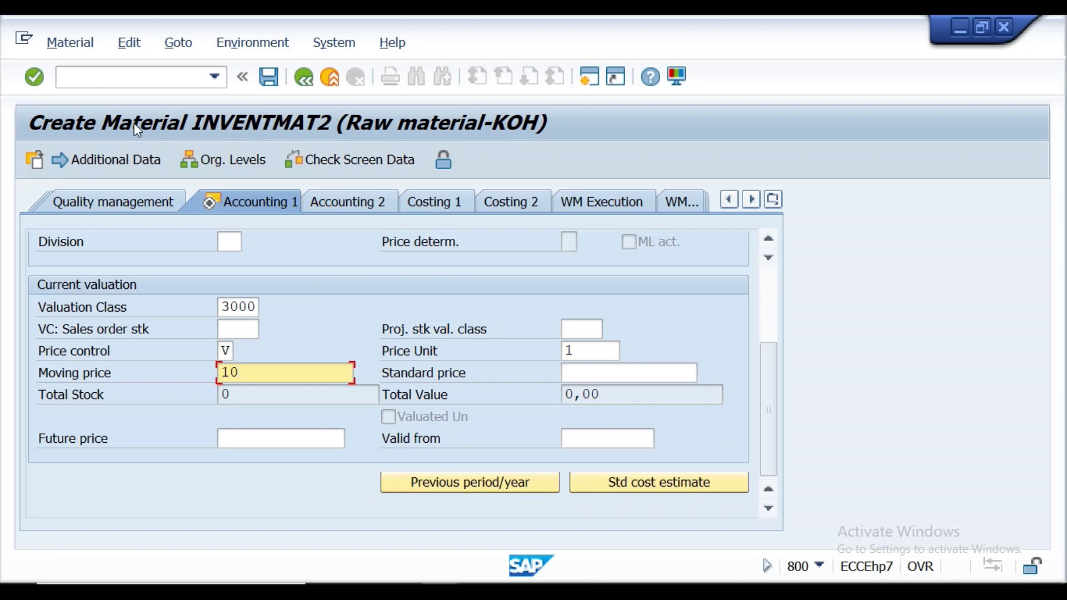
{"action": "left_click", "coordinate": [33, 76]}
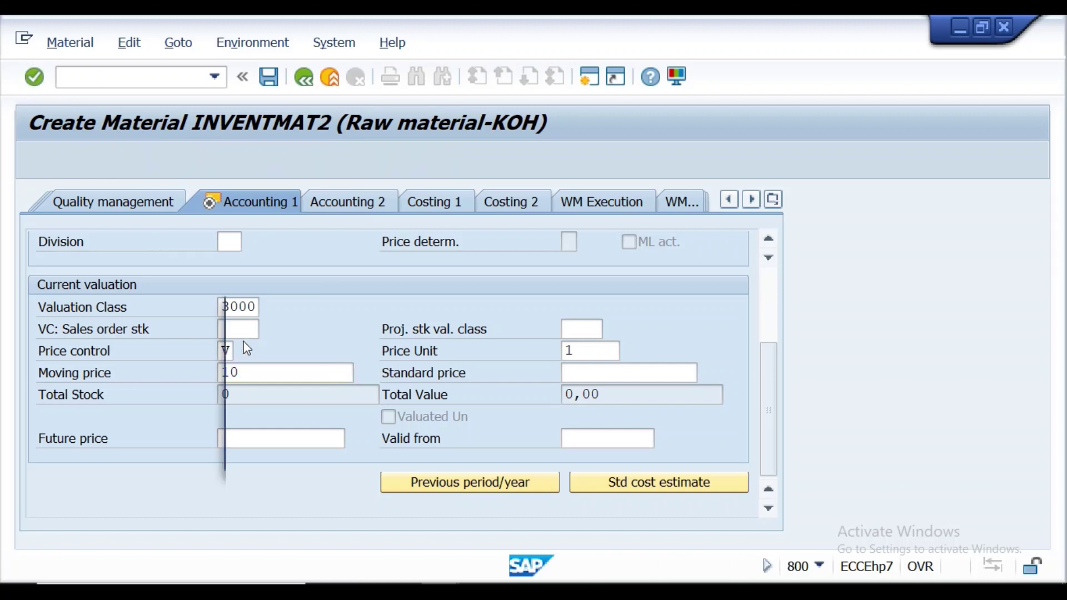
{"action": "left_click", "coordinate": [359, 451]}
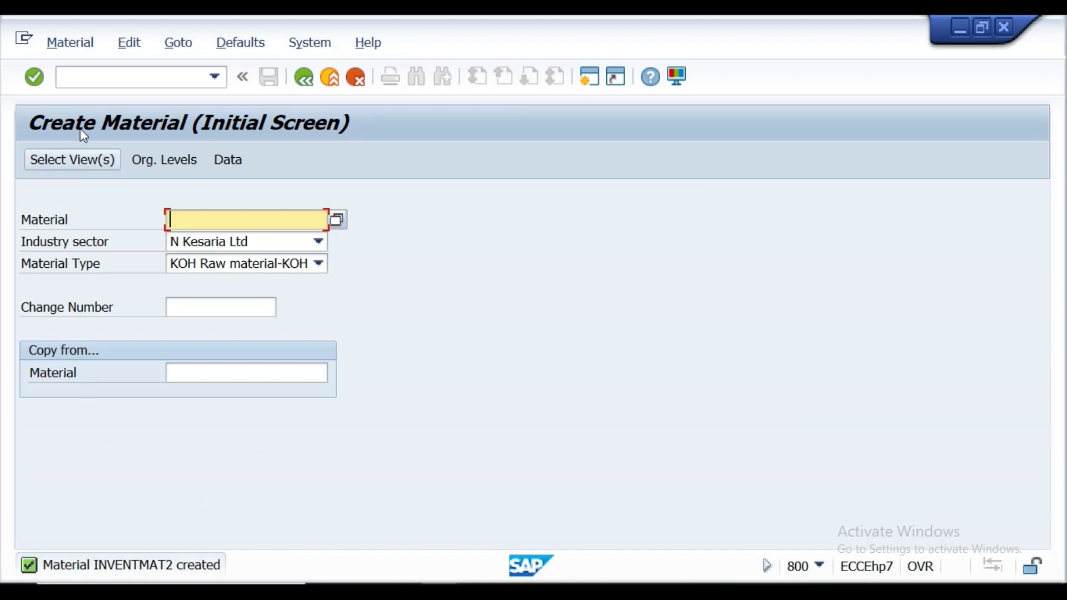
Try to open purchase order creation with the transaction code me21n.
{"action": "left_click", "coordinate": [111, 79]}
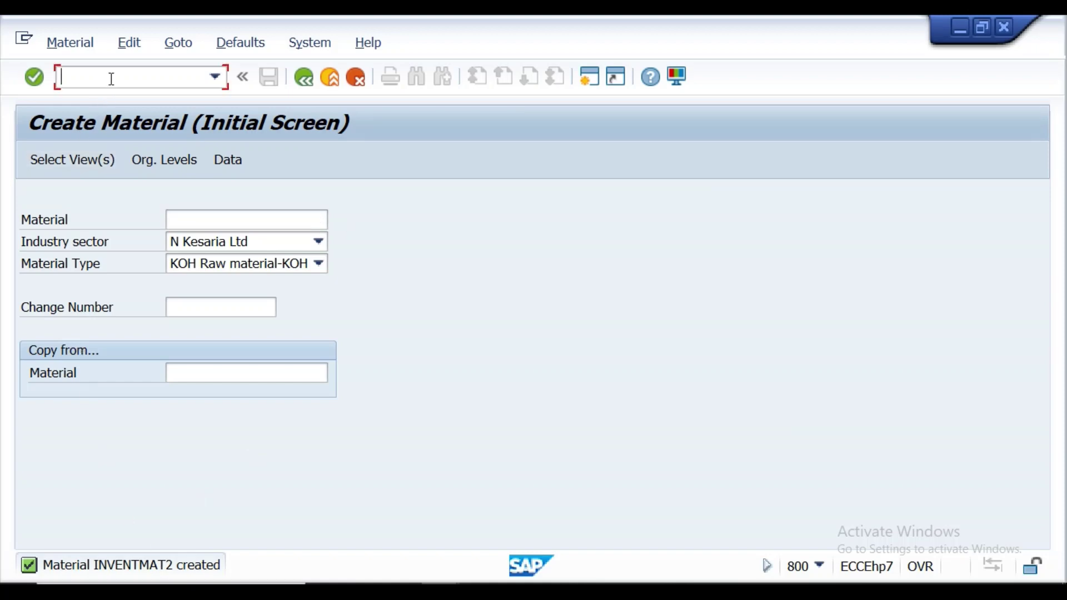
{"action": "type", "text": "me21n"}
{"action": "key", "text": "Return"}
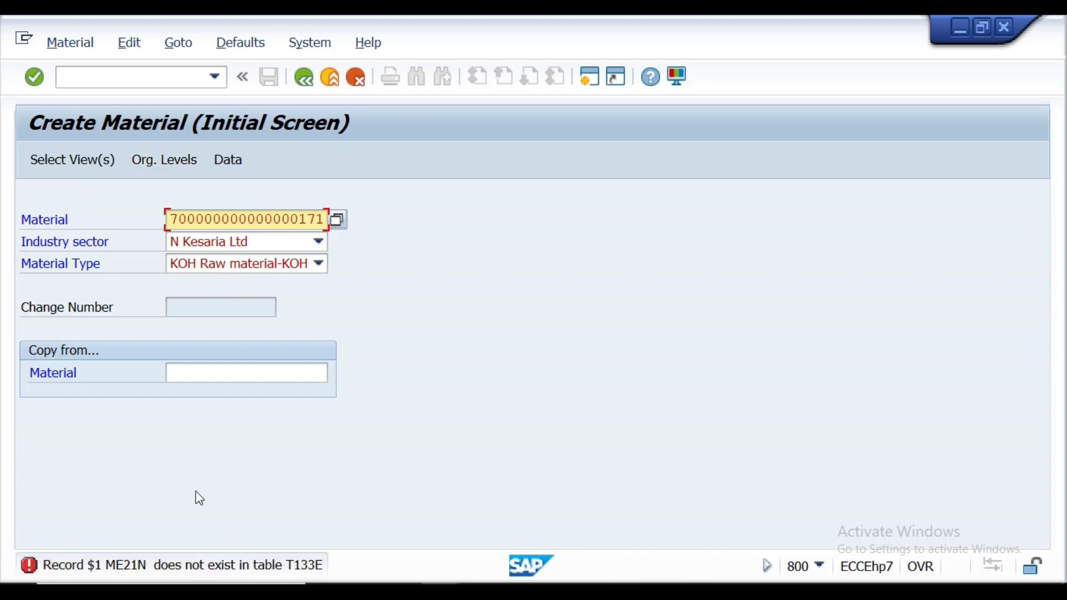
{"action": "left_click", "coordinate": [126, 76]}
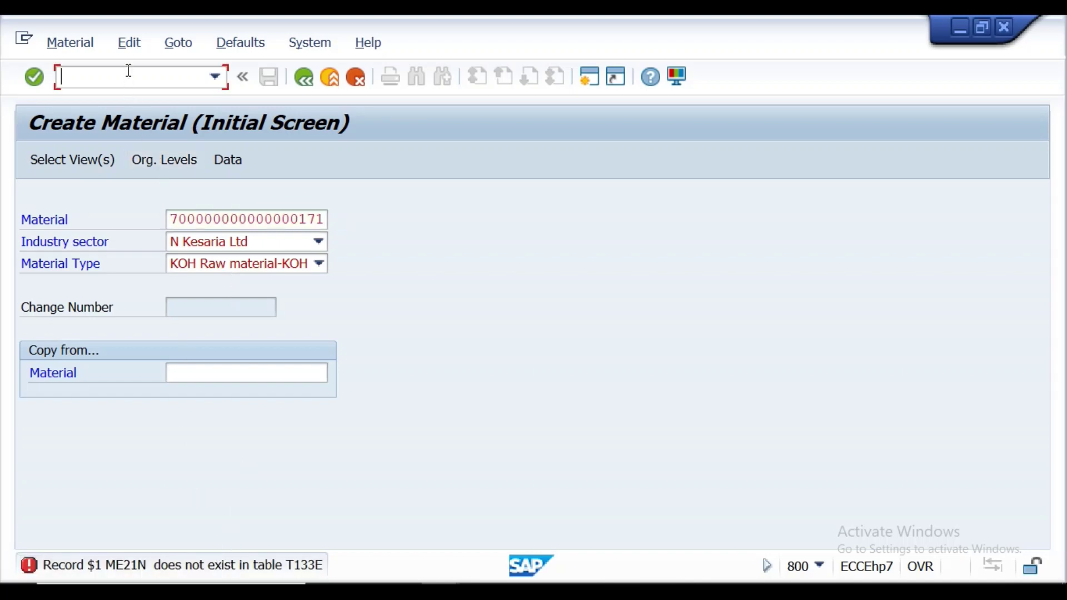
{"action": "left_click", "coordinate": [274, 220]}
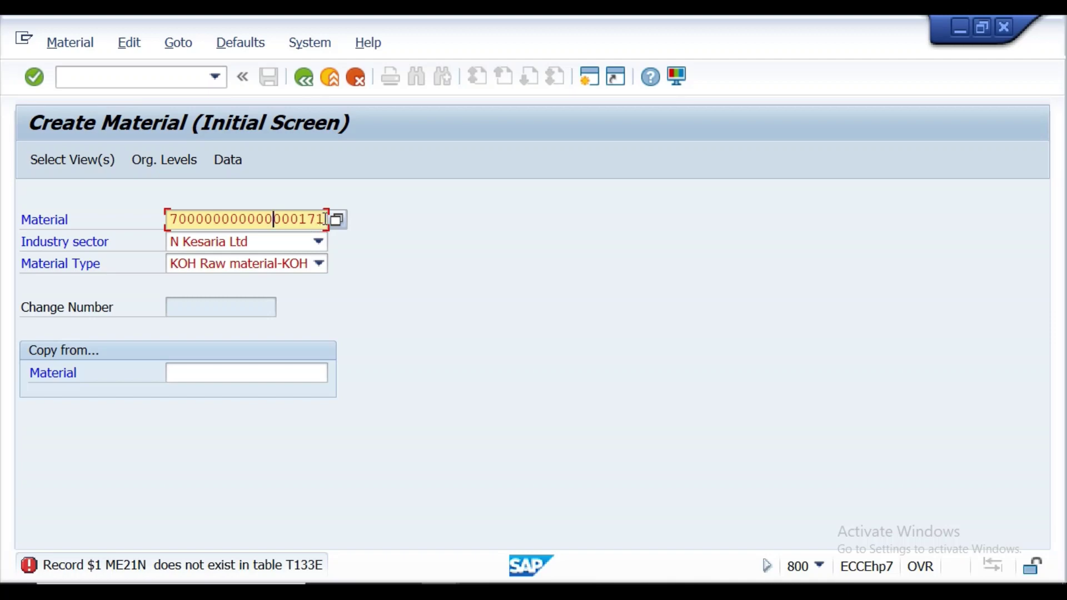
Open purchase order creation with the transaction code /nme21n.
{"action": "left_click", "coordinate": [152, 77]}
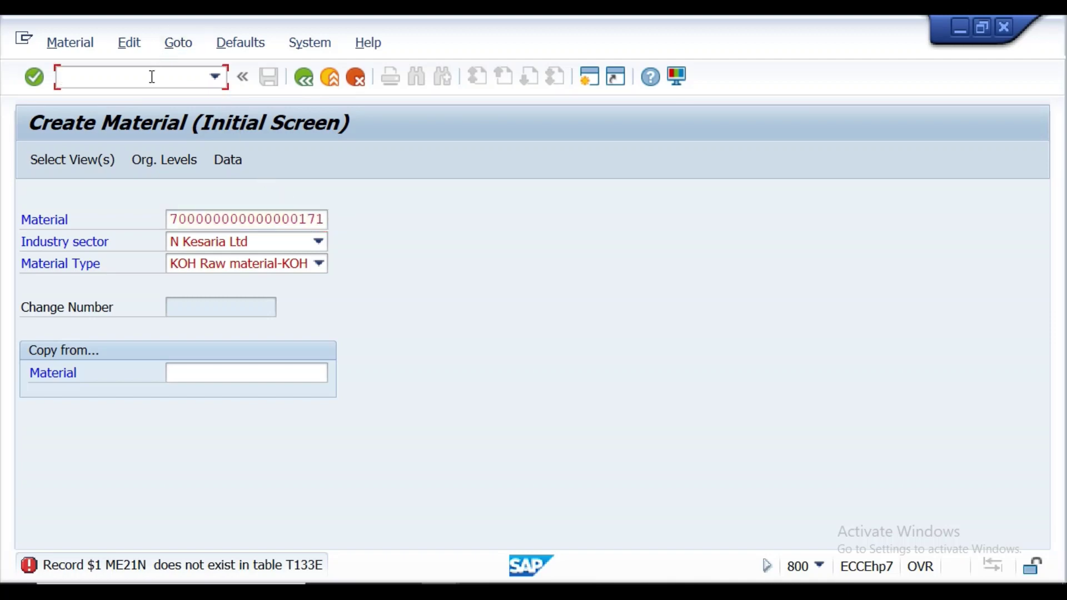
{"action": "type", "text": "/nme21n"}
{"action": "key", "text": "Return"}
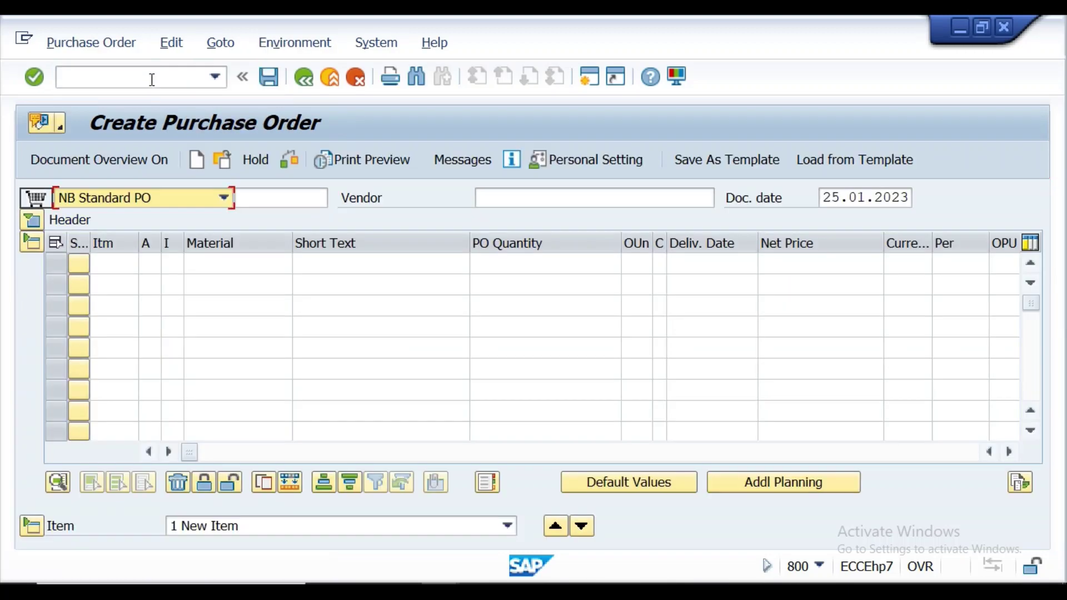
Set the vendor of the standard purchase order to VEN10.
{"action": "left_click", "coordinate": [491, 201]}
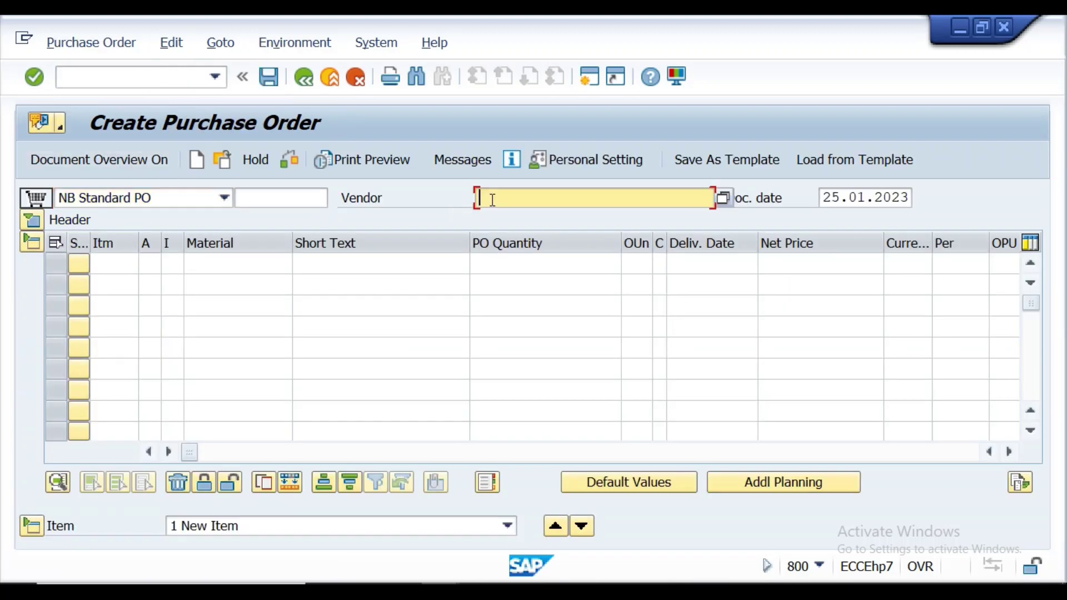
{"action": "left_click", "coordinate": [516, 225]}
{"action": "key", "text": "Return"}
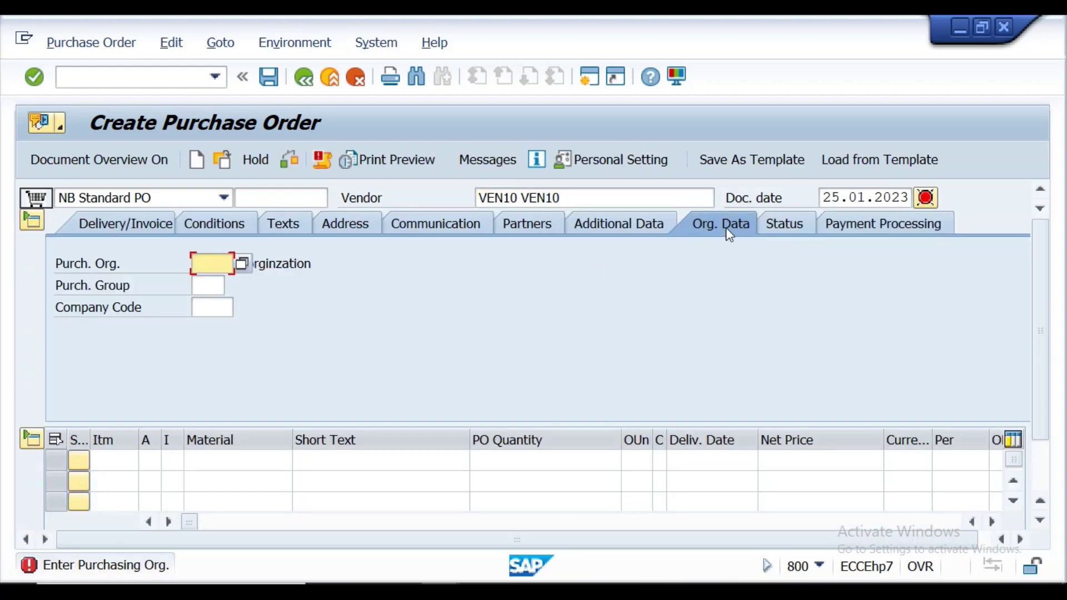
Set the order's purchasing organization to klp1, the purchasing group to kg1 and the company code to krip.
{"action": "left_click", "coordinate": [226, 266]}
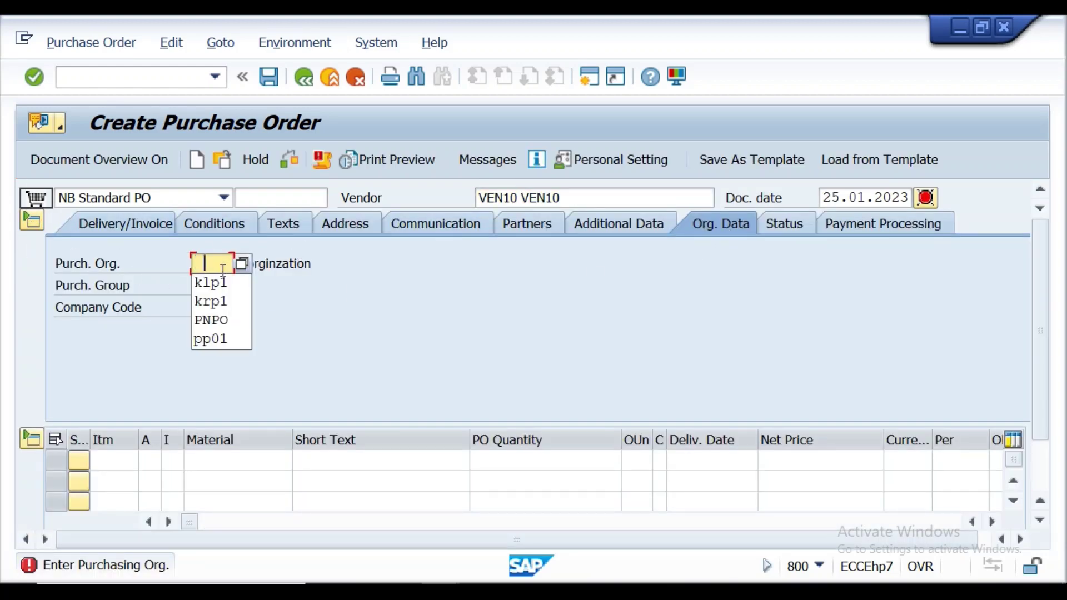
{"action": "left_click", "coordinate": [219, 283]}
{"action": "left_click", "coordinate": [214, 280]}
{"action": "left_click", "coordinate": [214, 262]}
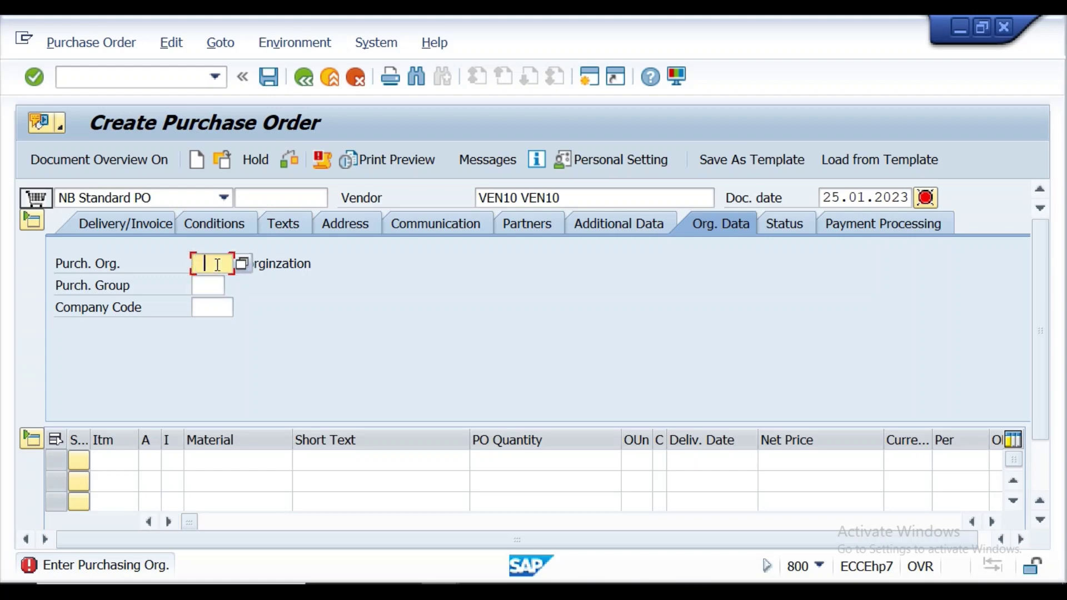
{"action": "left_click", "coordinate": [211, 282]}
{"action": "left_click", "coordinate": [211, 289]}
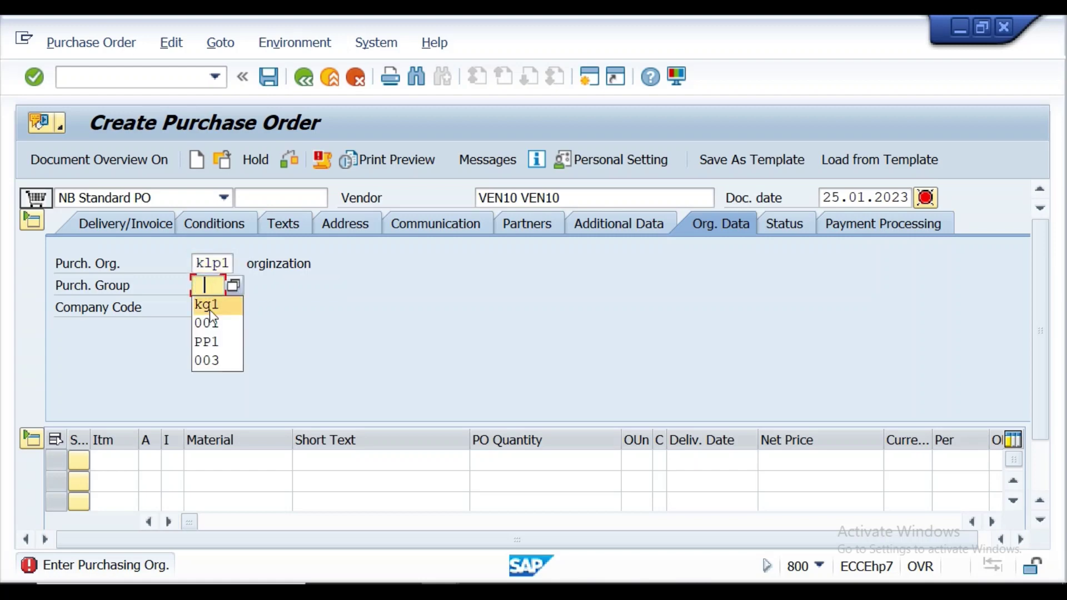
{"action": "left_click", "coordinate": [209, 304]}
{"action": "left_click", "coordinate": [211, 308]}
{"action": "left_click", "coordinate": [210, 324]}
Enter material inventmat2 with a PO quantity of 100 in the first order item.
{"action": "left_click", "coordinate": [222, 460]}
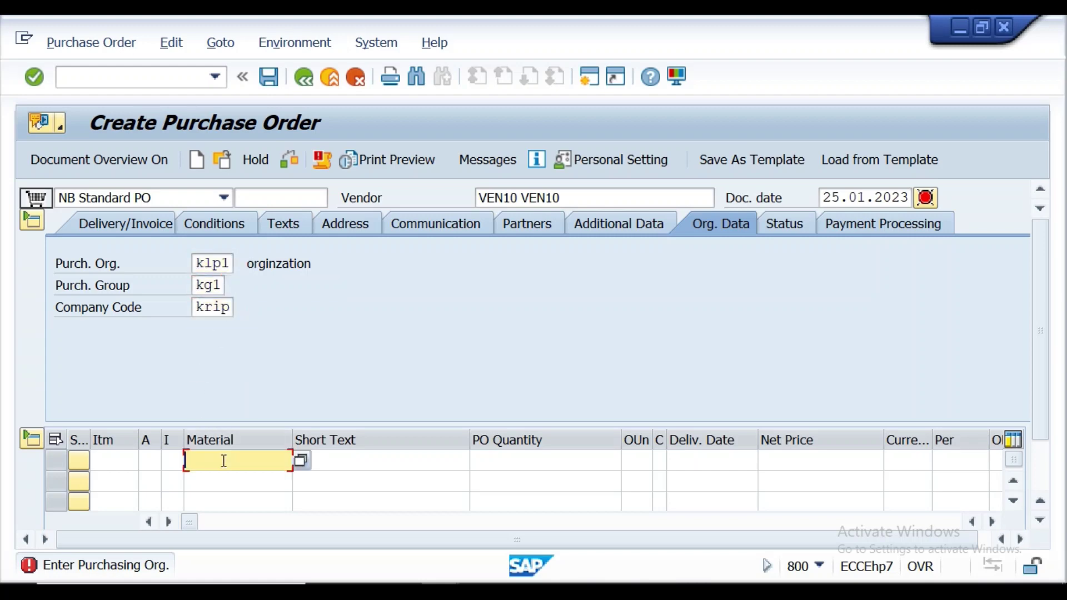
{"action": "left_click", "coordinate": [249, 199]}
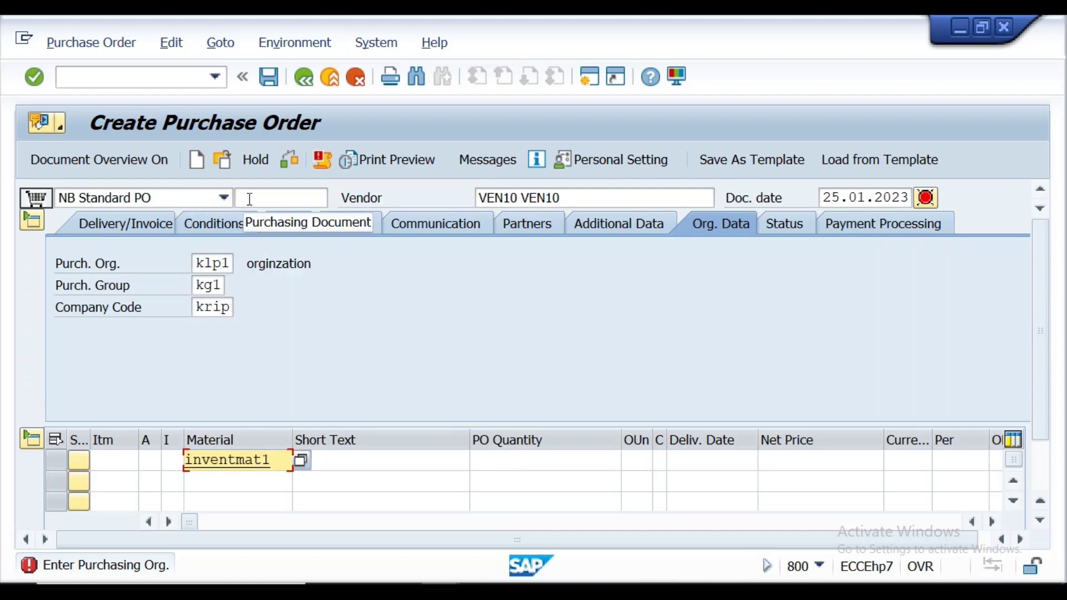
{"action": "key", "text": "BackSpace"}
{"action": "type", "text": "2"}
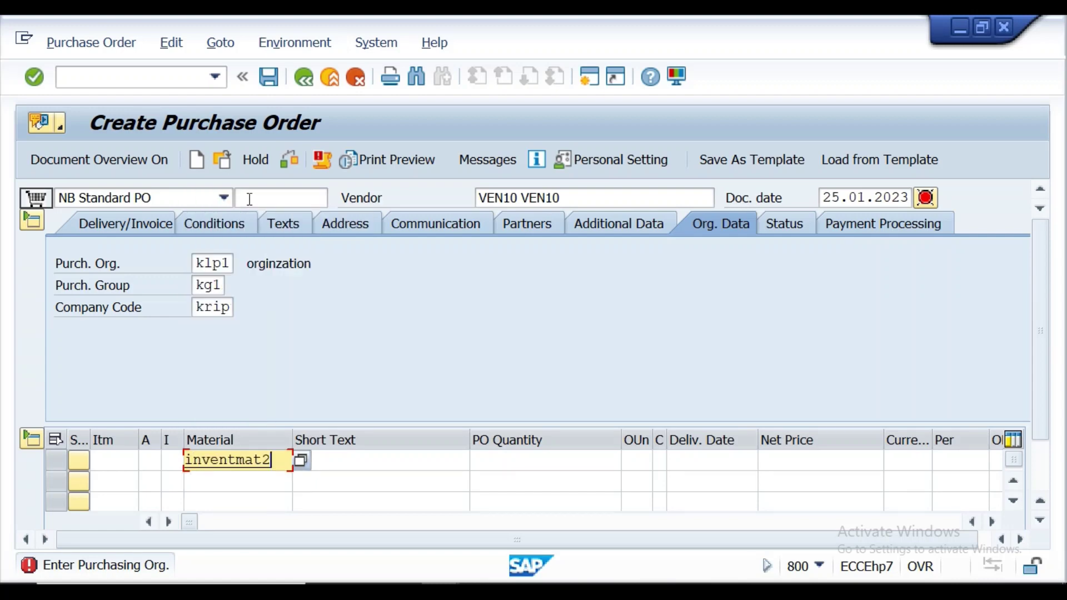
{"action": "left_click", "coordinate": [510, 467]}
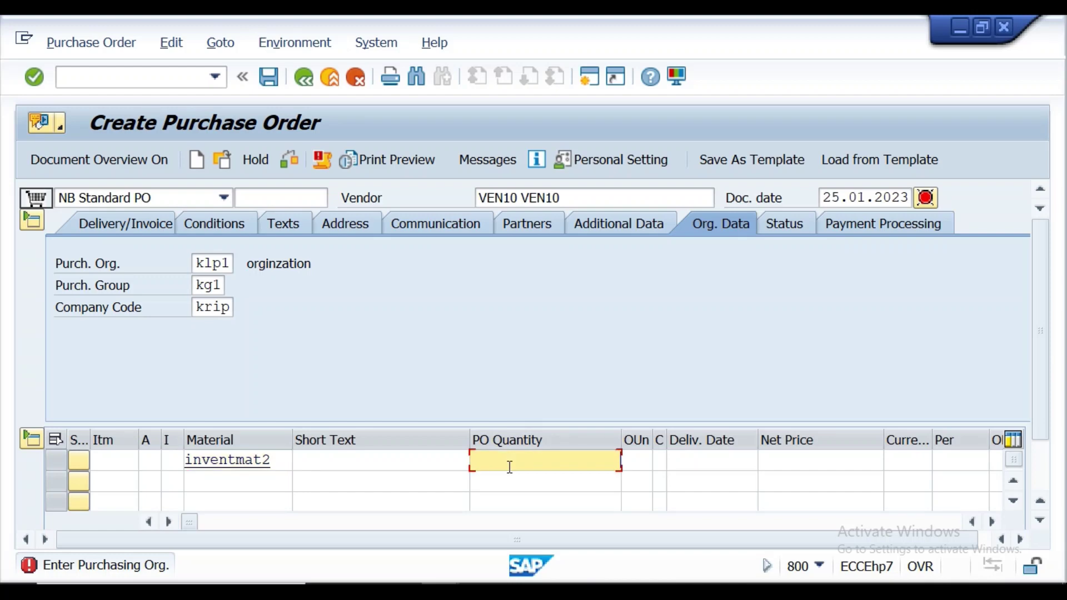
{"action": "type", "text": "100"}
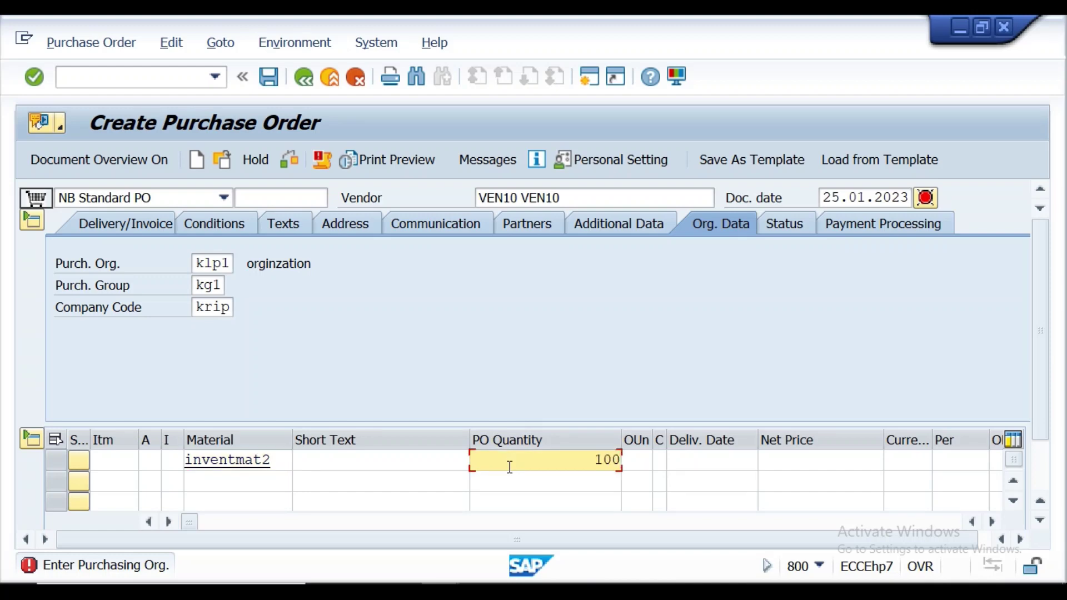
Set the first item's net price to 10, its currency to inr and its plant to kl01.
{"action": "left_click", "coordinate": [992, 522]}
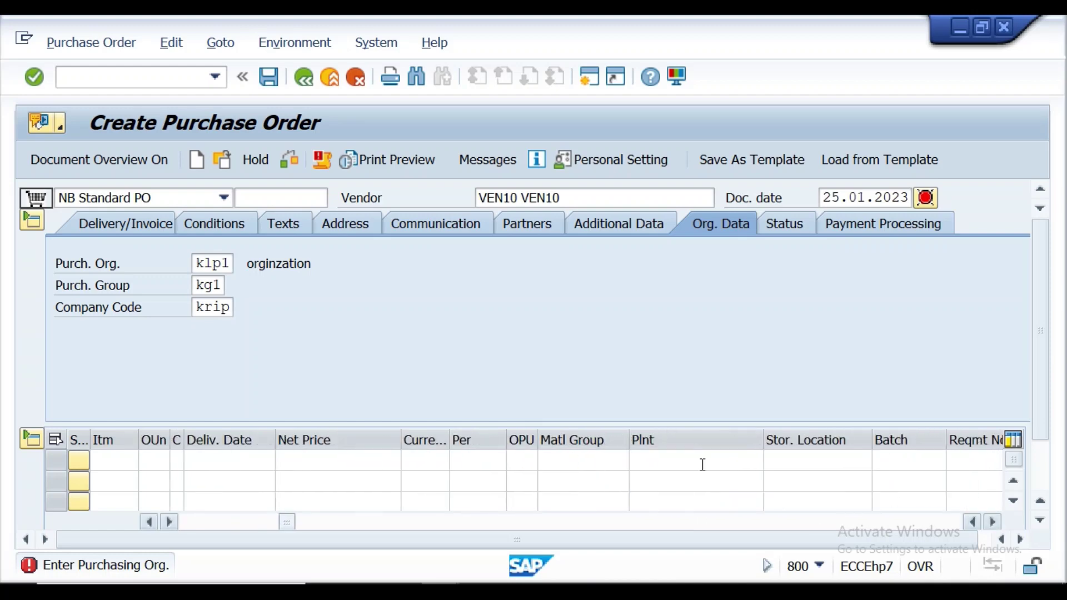
{"action": "left_click", "coordinate": [336, 470]}
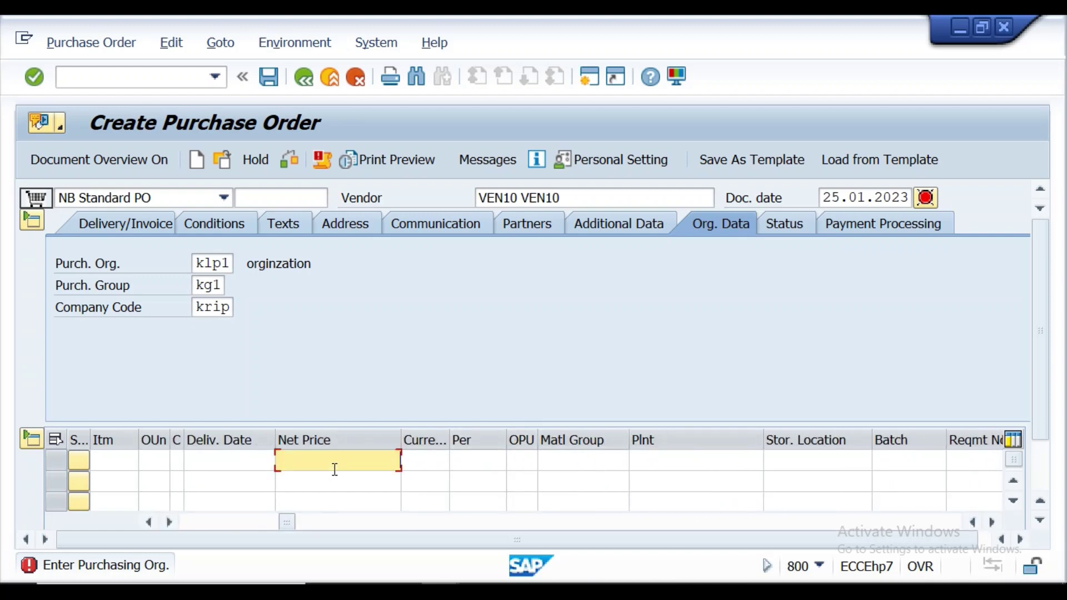
{"action": "left_click", "coordinate": [436, 460]}
{"action": "left_click", "coordinate": [429, 488]}
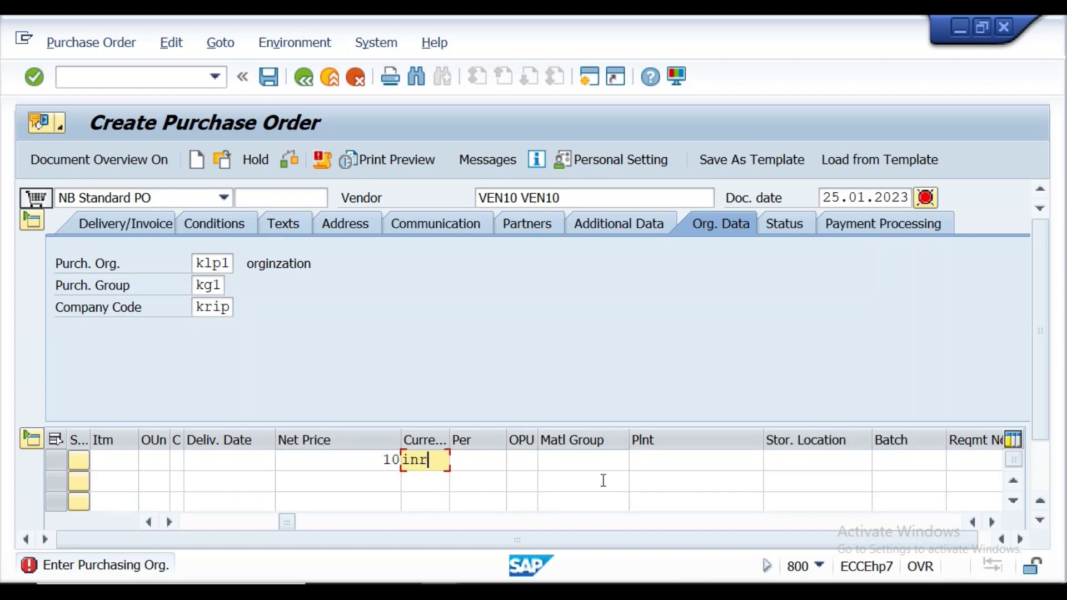
{"action": "left_click", "coordinate": [662, 459]}
{"action": "left_click", "coordinate": [662, 481]}
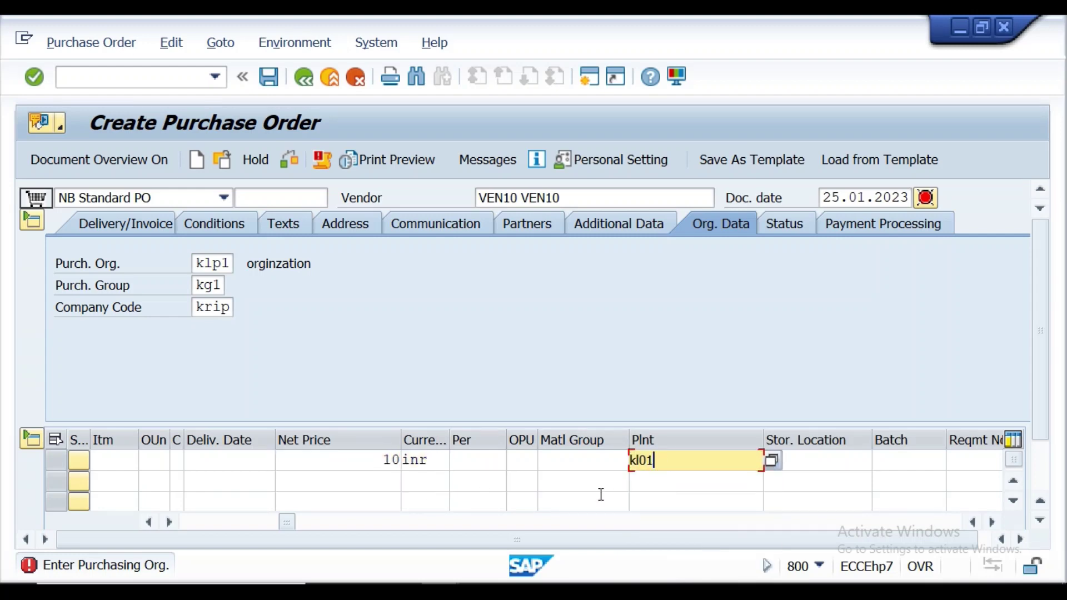
Set the first item's storage location to KS01.
{"action": "left_click", "coordinate": [822, 459]}
{"action": "left_click", "coordinate": [799, 487]}
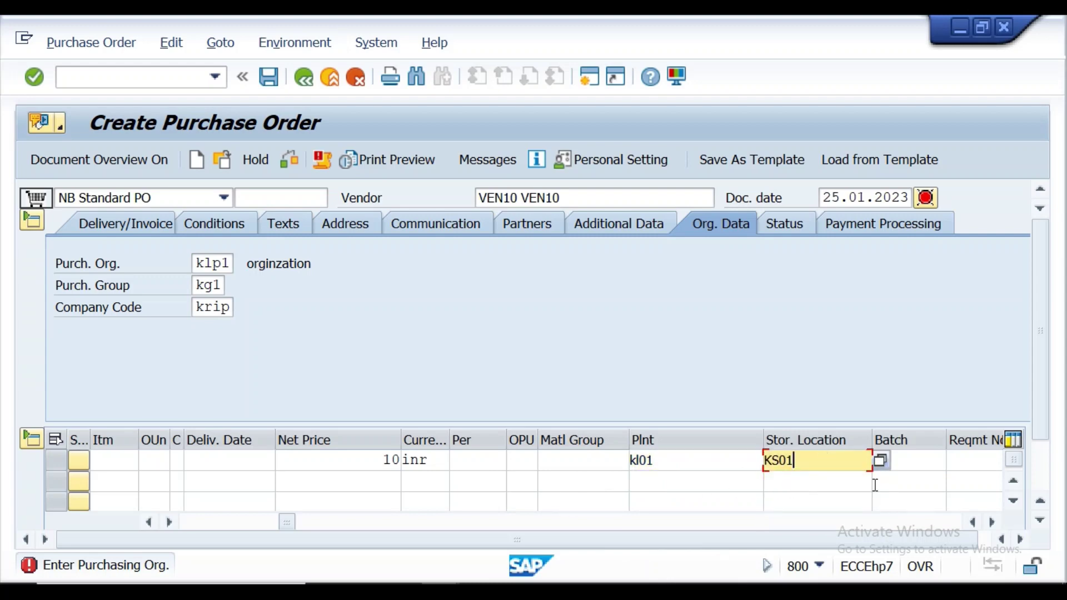
{"action": "left_click", "coordinate": [1014, 502]}
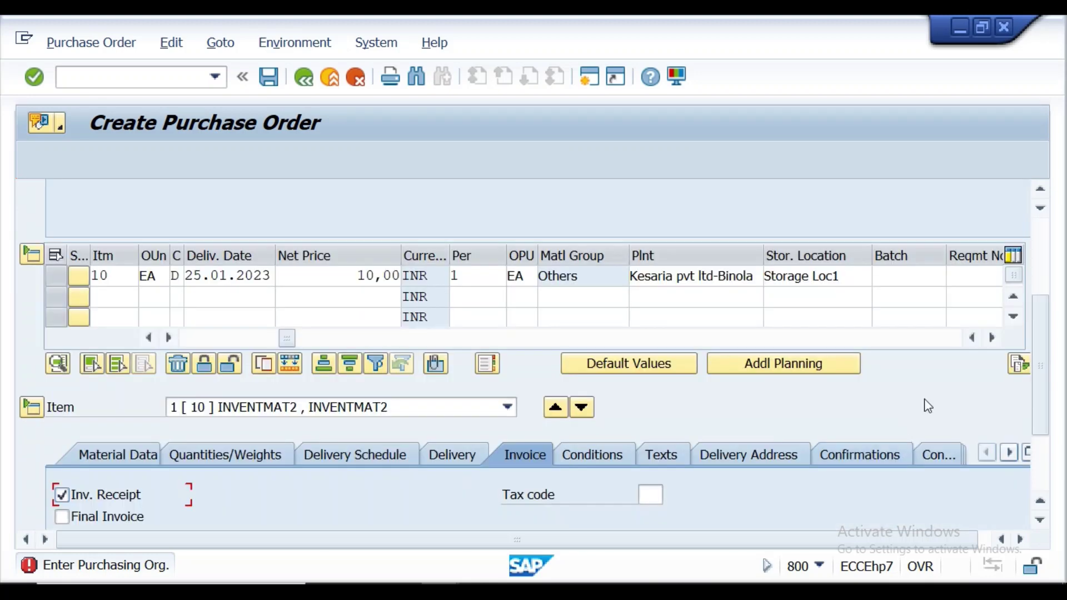
Check the purchase order for errors and save it.
{"action": "scroll", "coordinate": [925, 399], "scroll_direction": "down", "scroll_amount": 3}
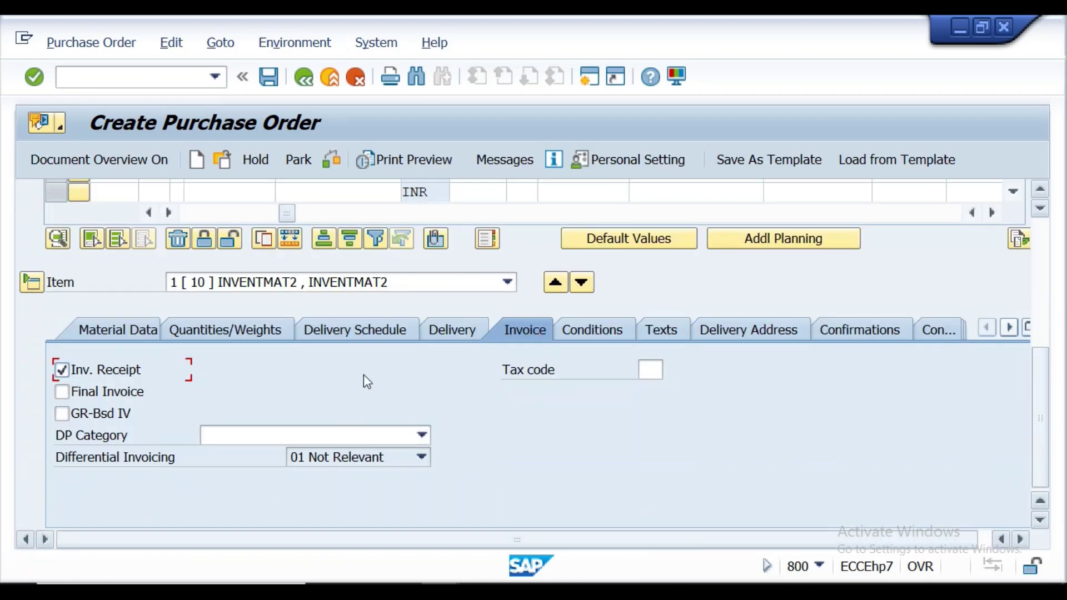
{"action": "left_click", "coordinate": [333, 162]}
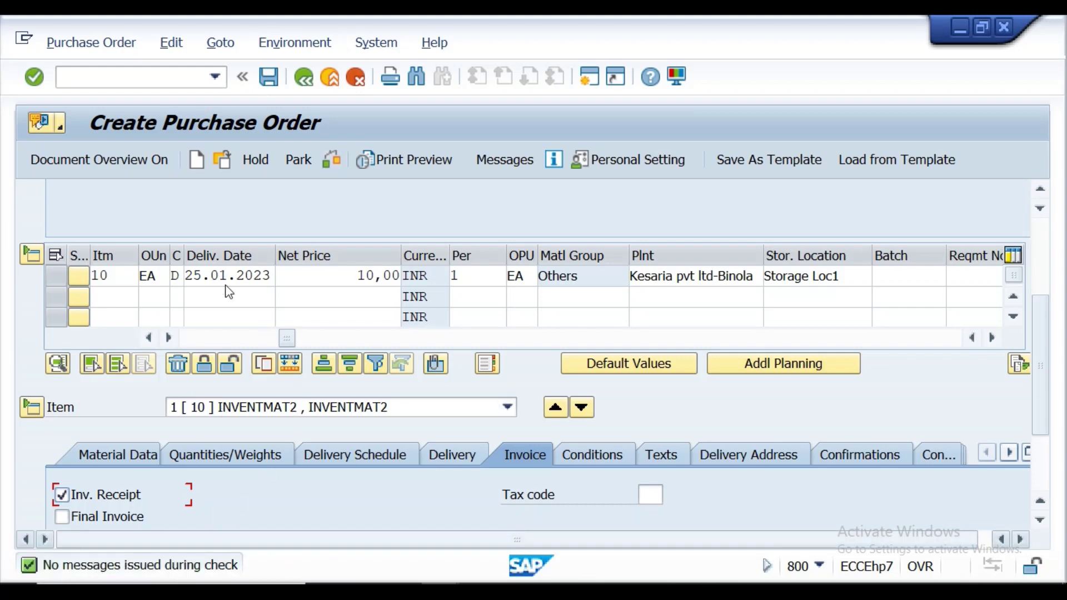
{"action": "left_click", "coordinate": [269, 78]}
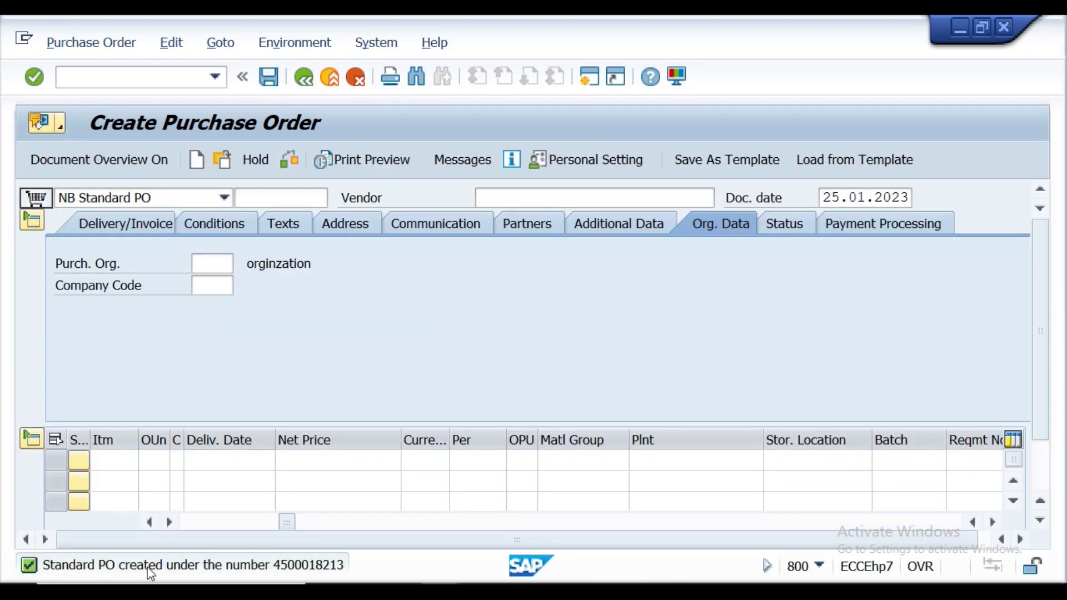
Copy the purchase order creation message from its detail window and paste it into a blank Notepad document.
{"action": "double_click", "coordinate": [148, 567]}
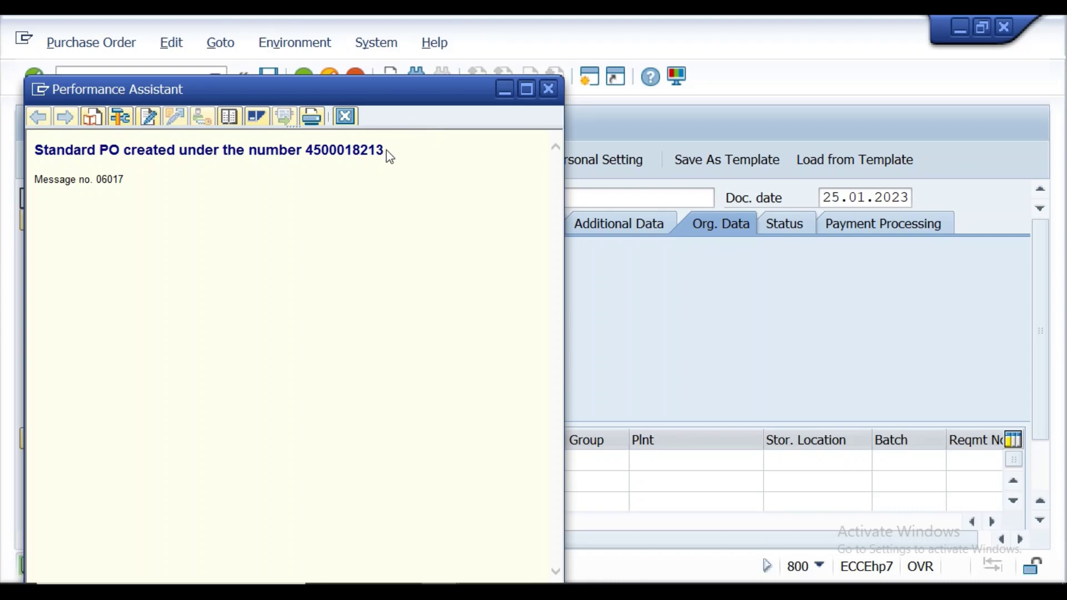
{"action": "left_click_drag", "start_coordinate": [386, 150], "coordinate": [40, 154]}
{"action": "key", "text": "ctrl+c"}
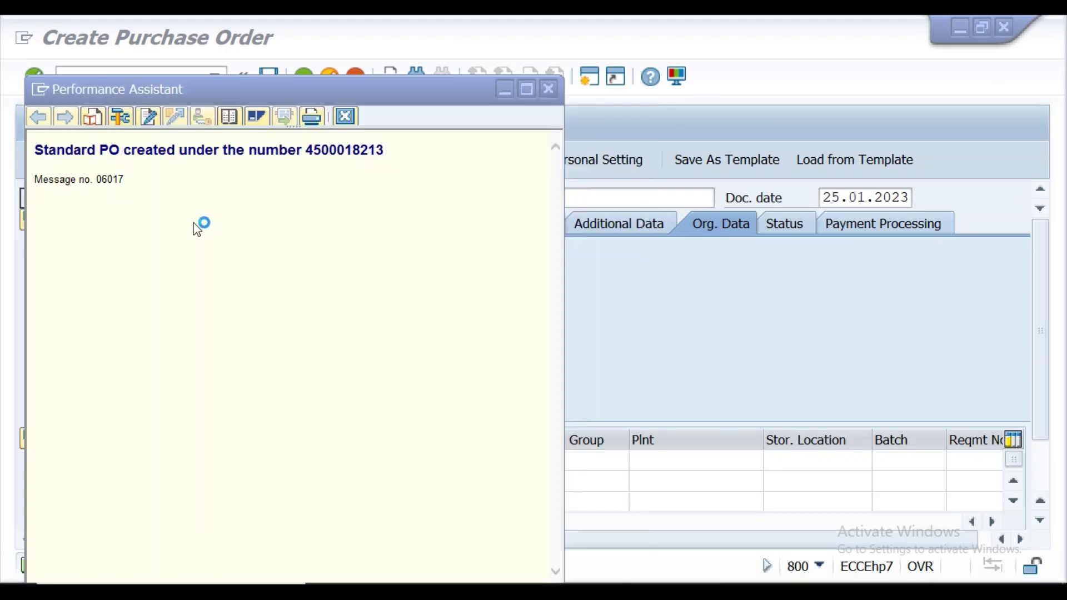
{"action": "key", "text": "Return"}
{"action": "key", "text": "Return"}
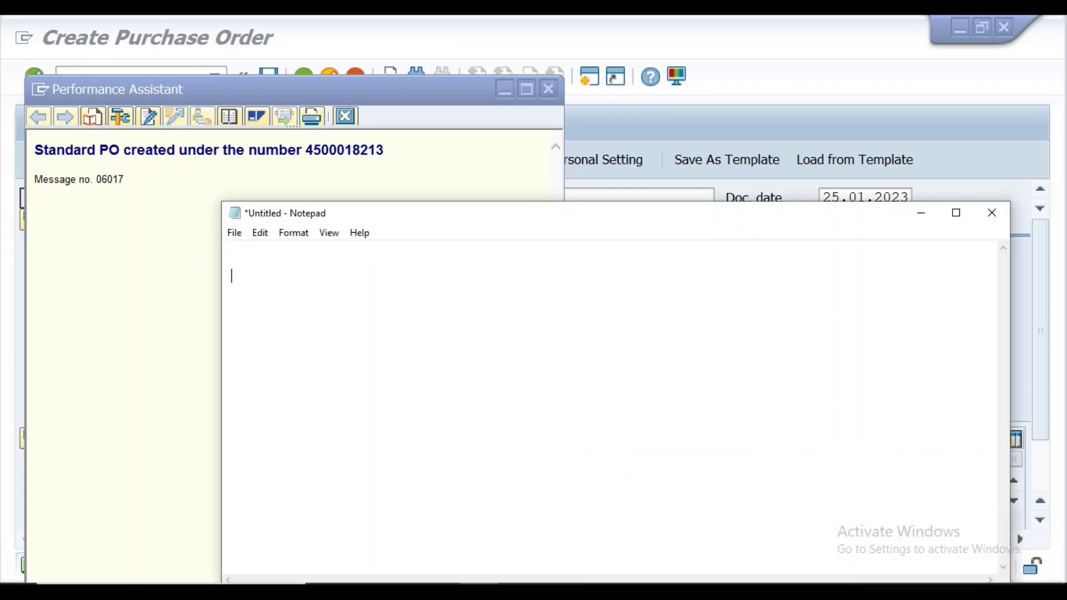
{"action": "key", "text": "ctrl+v"}
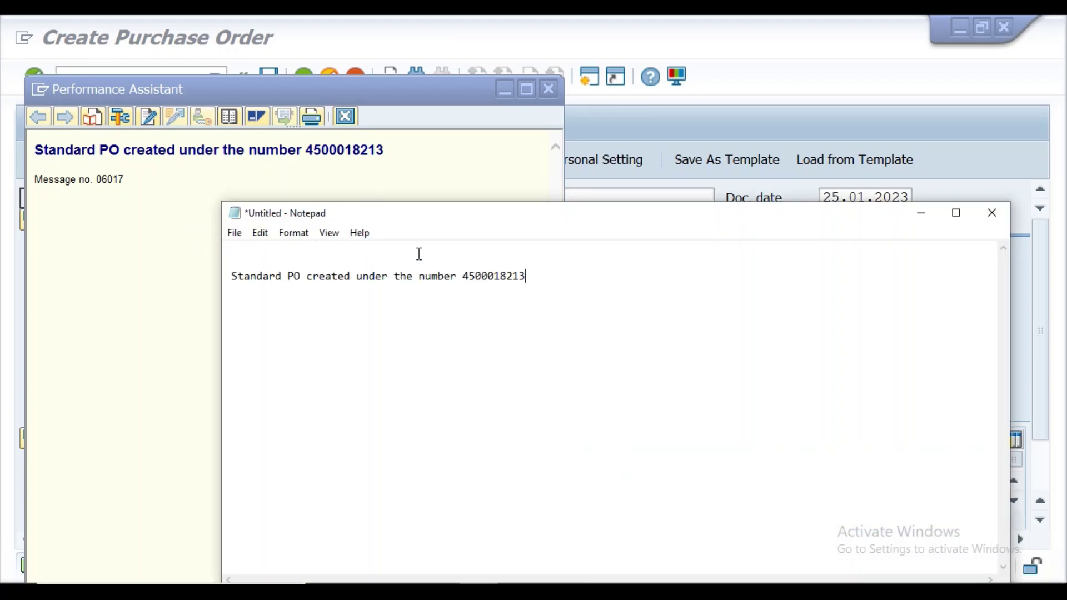
Copy just the purchase order number from the Notepad text and return to SAP, closing the message details.
{"action": "left_click_drag", "start_coordinate": [463, 276], "coordinate": [536, 279]}
{"action": "key", "text": "ctrl+c"}
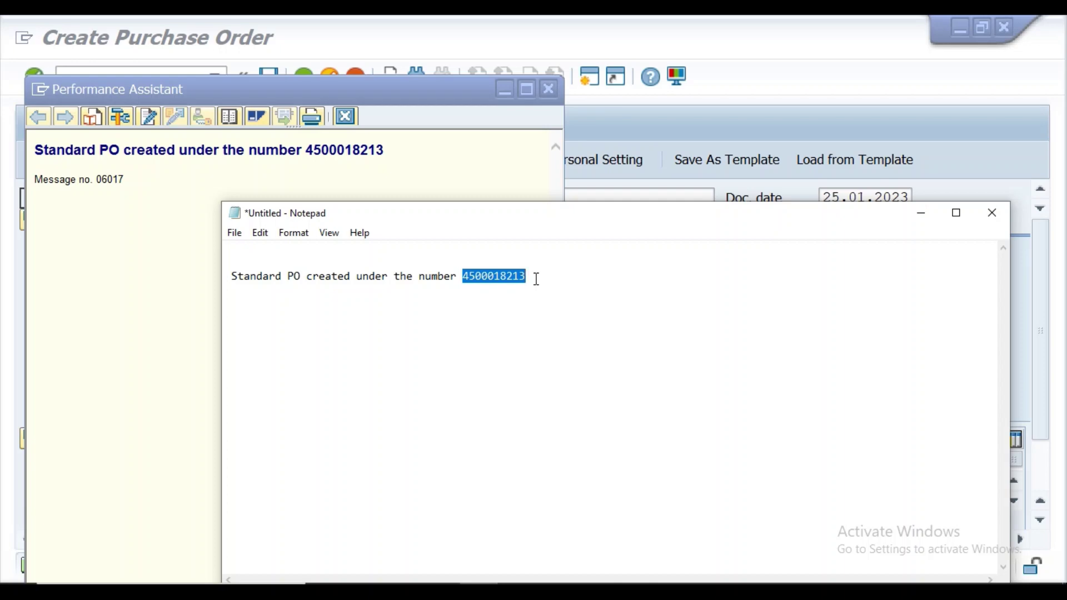
{"action": "left_click", "coordinate": [921, 212]}
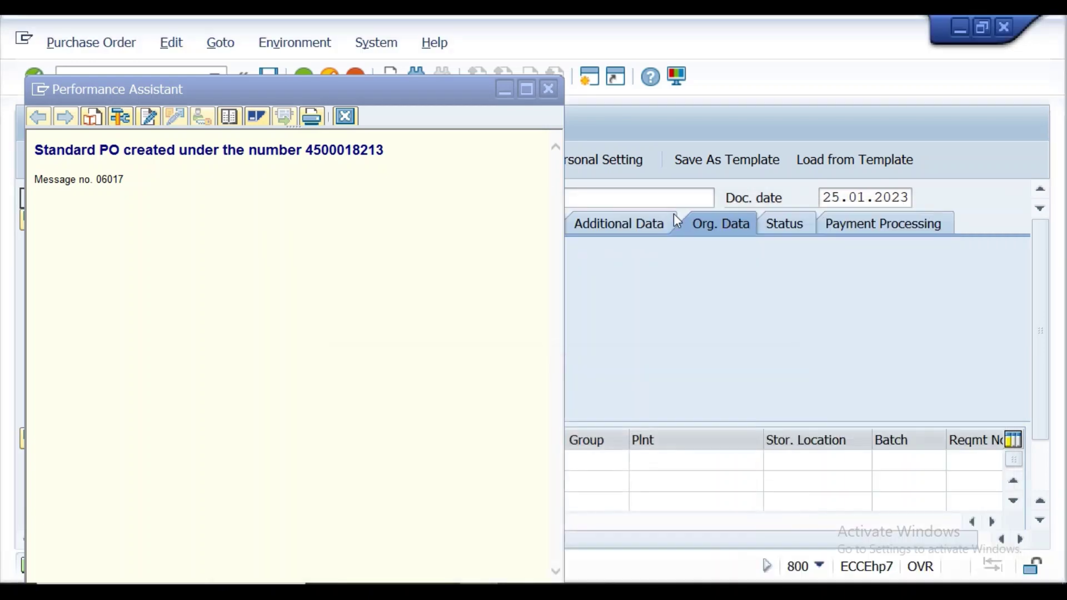
{"action": "left_click", "coordinate": [530, 78]}
{"action": "left_click", "coordinate": [549, 89]}
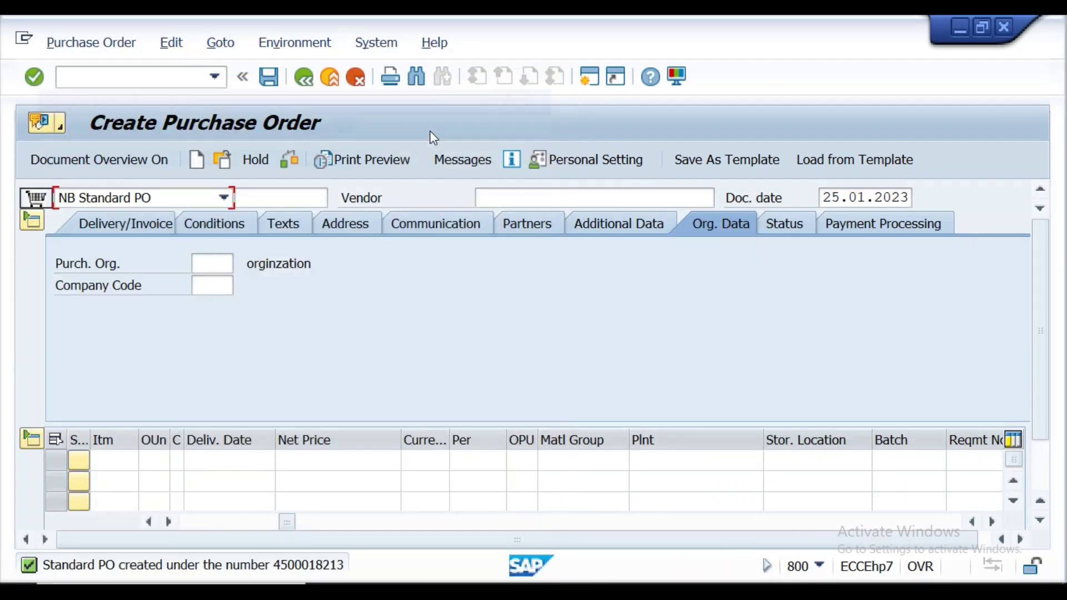
Leave the purchase order transaction and start transaction MIGO.
{"action": "left_click", "coordinate": [141, 76]}
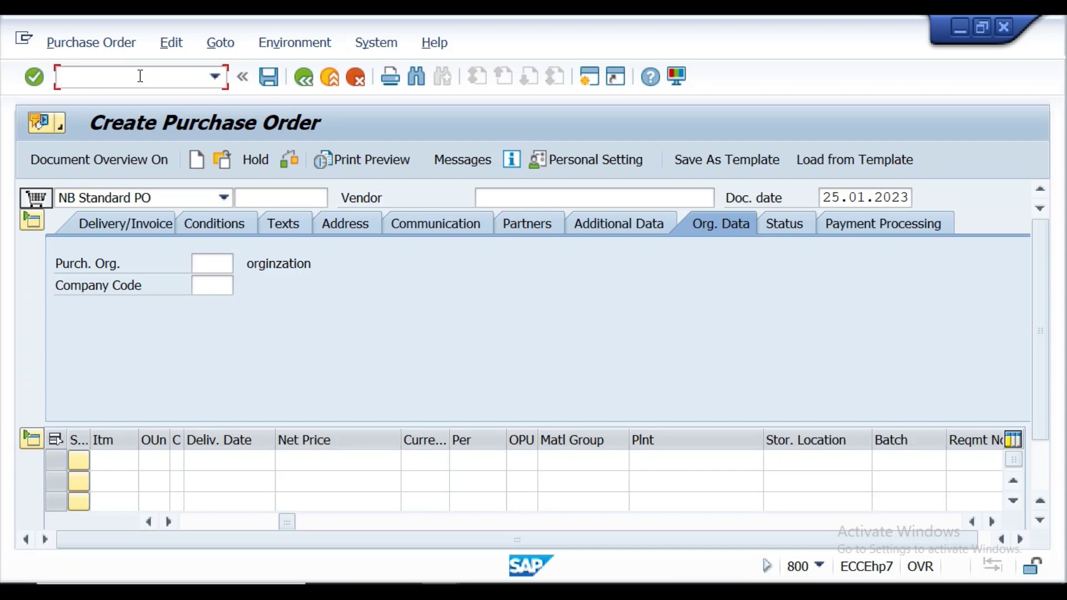
{"action": "type", "text": "/nm"}
{"action": "key", "text": "BackSpace"}
{"action": "type", "text": "MIGO"}
{"action": "key", "text": "Return"}
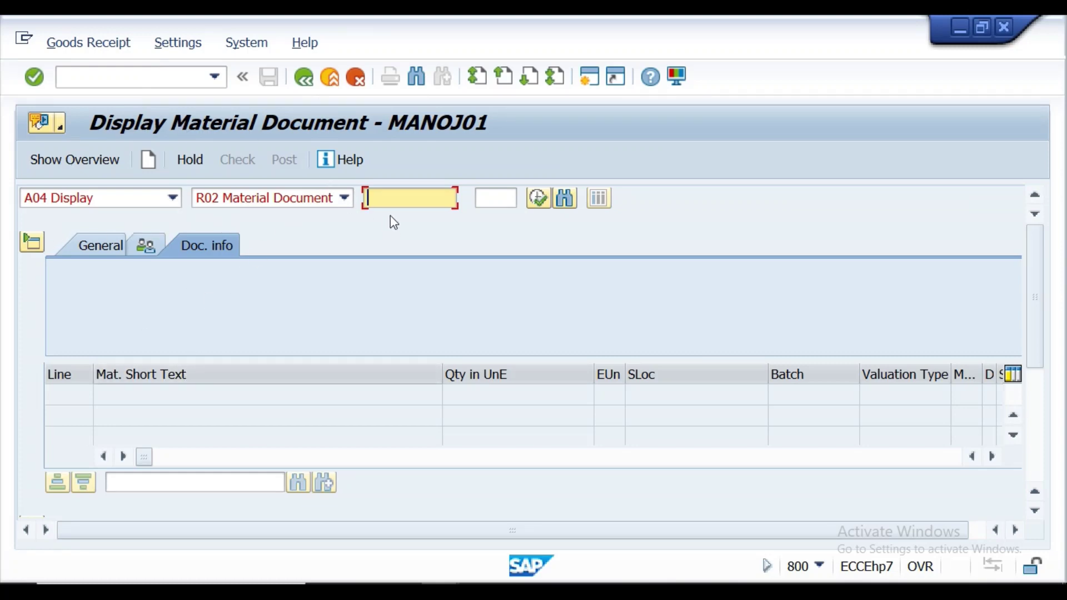
Choose A01 Goods Receipt against R01 Purchase Order and paste the copied order number, keeping movement type 101.
{"action": "left_click", "coordinate": [173, 199]}
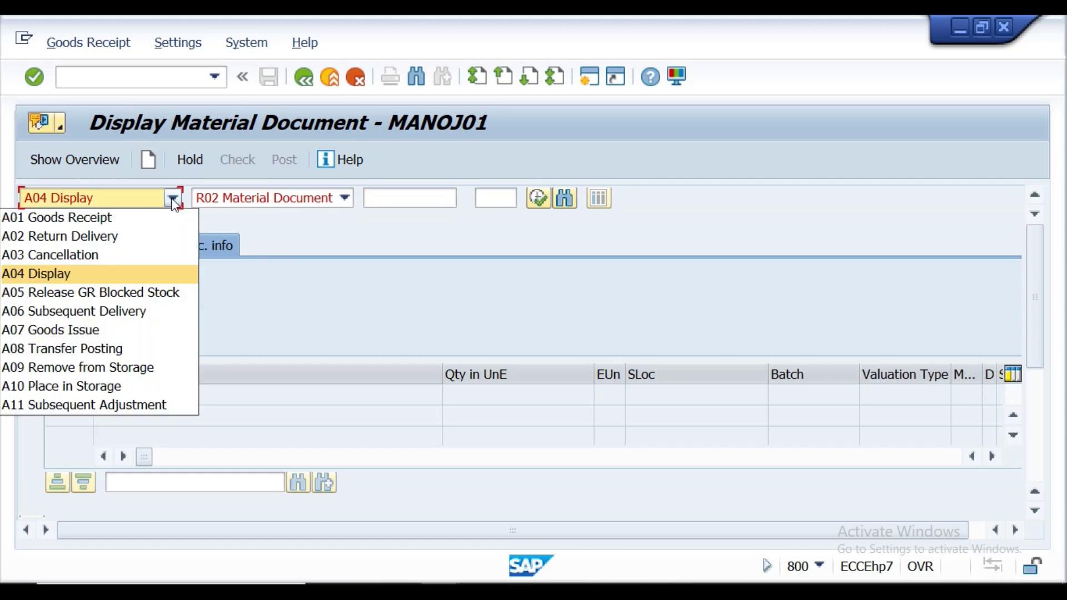
{"action": "left_click", "coordinate": [124, 223]}
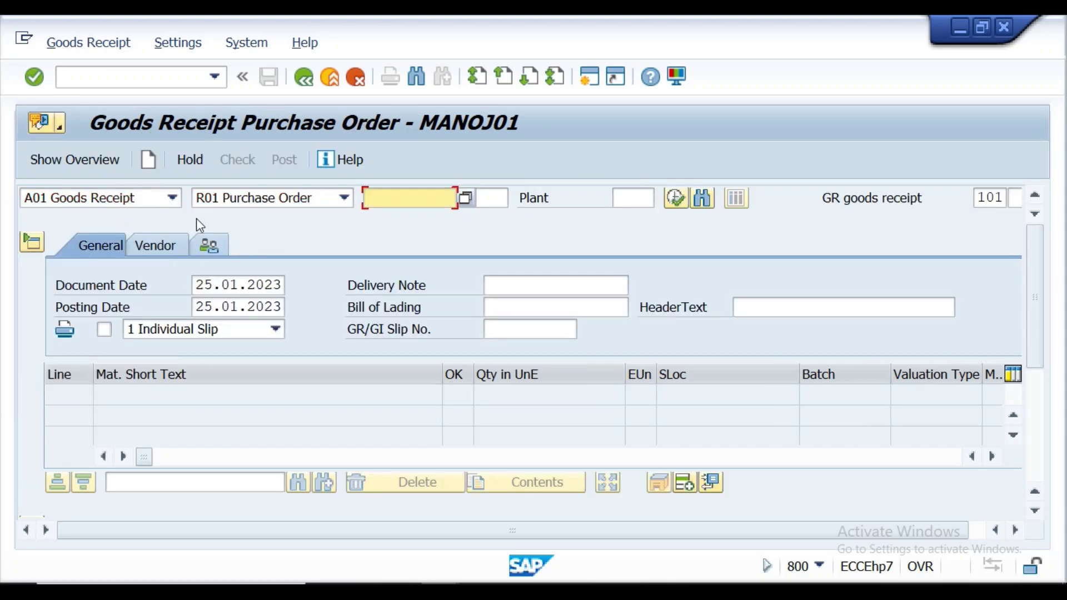
{"action": "left_click", "coordinate": [388, 195]}
{"action": "key", "text": "ctrl+v"}
{"action": "left_click", "coordinate": [997, 198]}
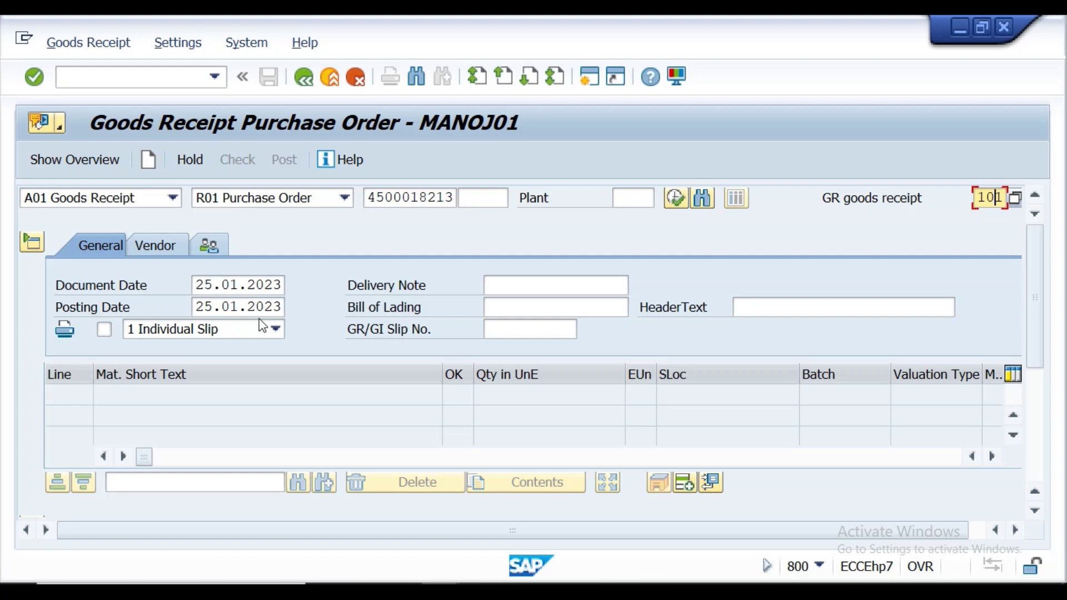
{"action": "left_click", "coordinate": [995, 198]}
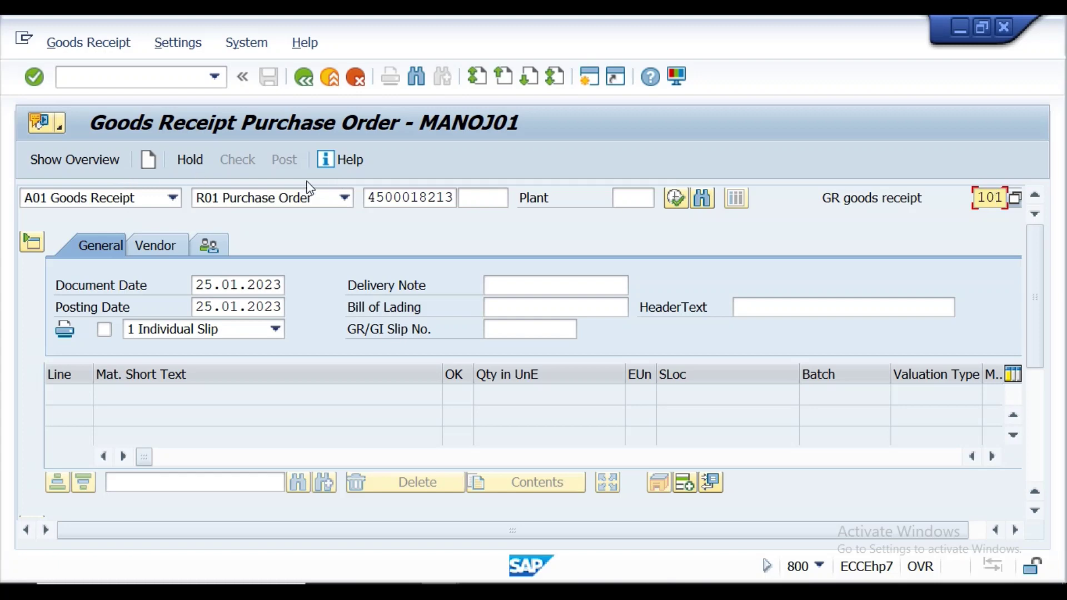
Examine the A02 Return Delivery and A03 Cancellation entry screens, and return to A01 Goods Receipt.
{"action": "left_click", "coordinate": [172, 199]}
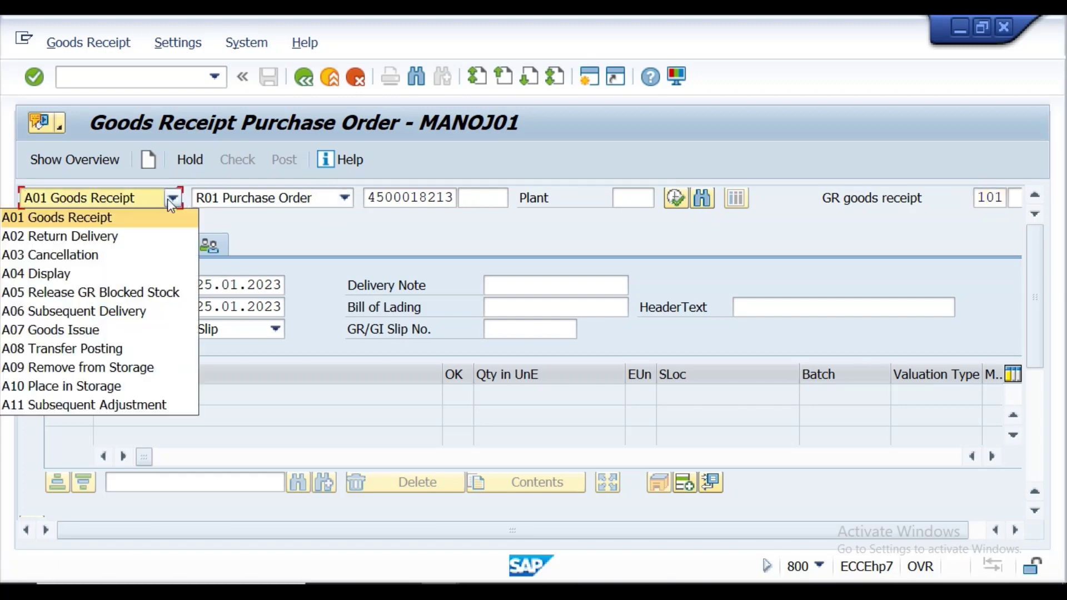
{"action": "left_click", "coordinate": [82, 237]}
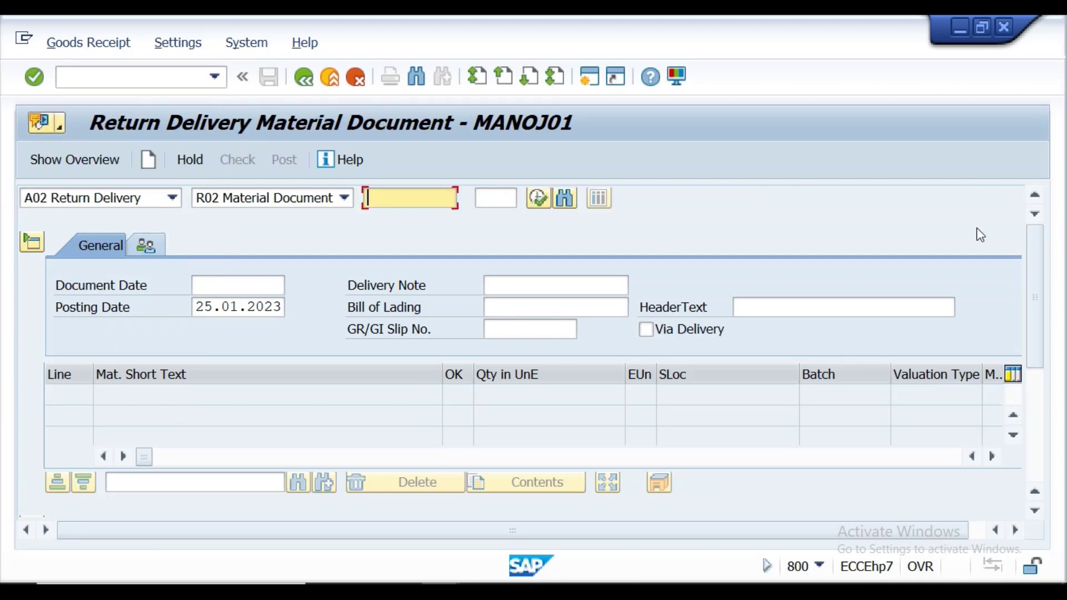
{"action": "left_click", "coordinate": [990, 453]}
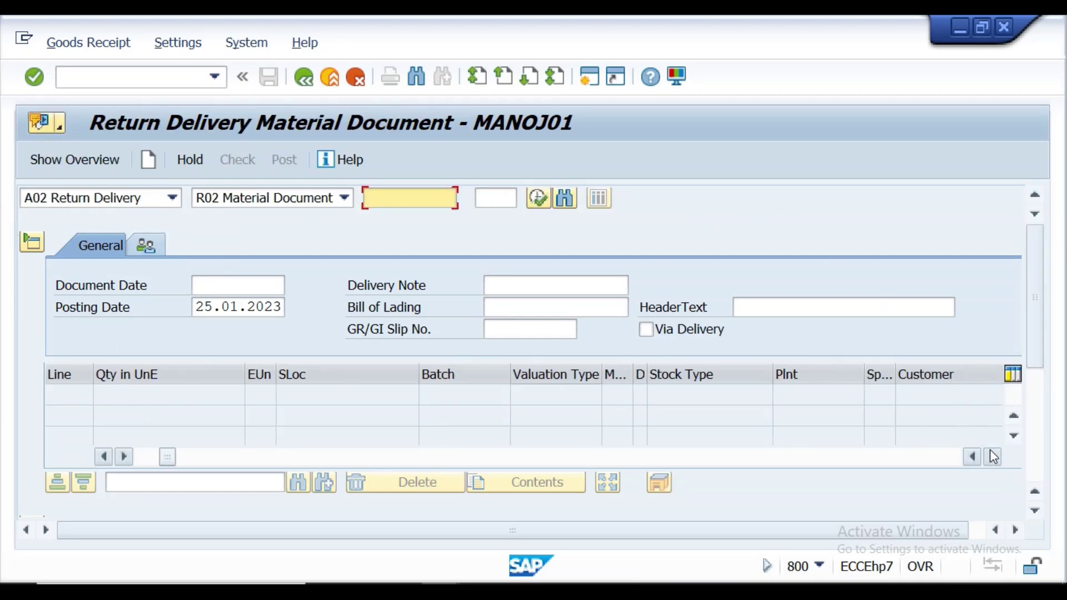
{"action": "left_click", "coordinate": [488, 198]}
{"action": "left_click", "coordinate": [1023, 531]}
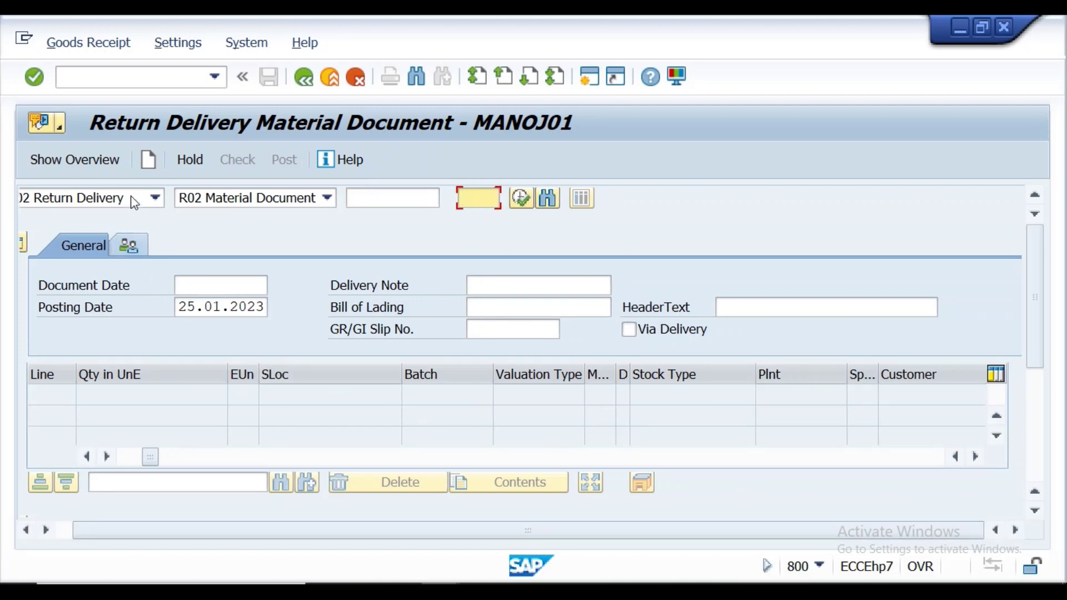
{"action": "left_click", "coordinate": [155, 198]}
{"action": "left_click", "coordinate": [126, 255]}
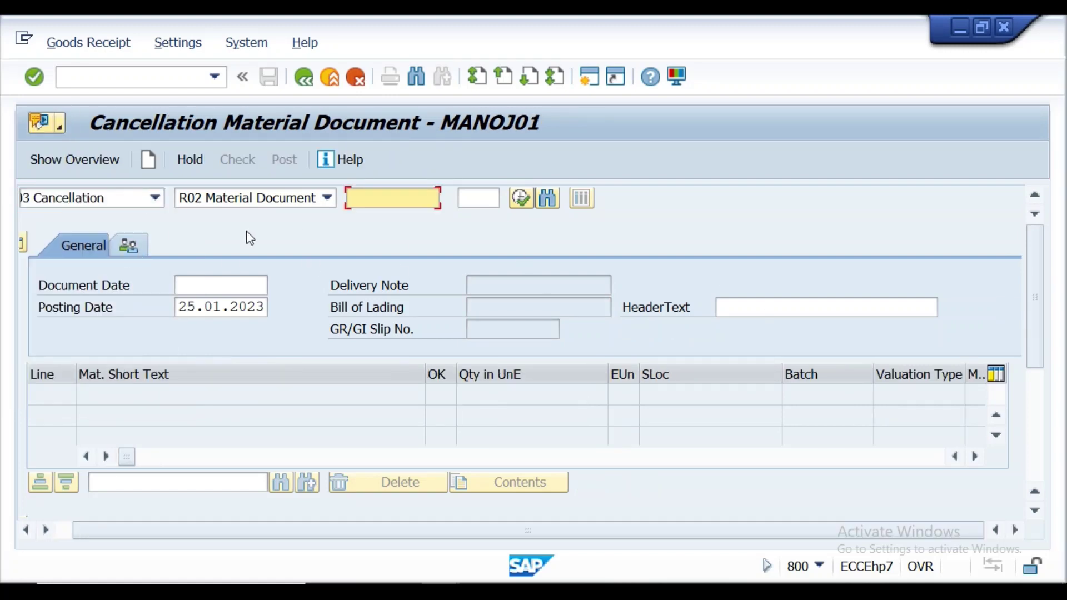
{"action": "left_click", "coordinate": [156, 198]}
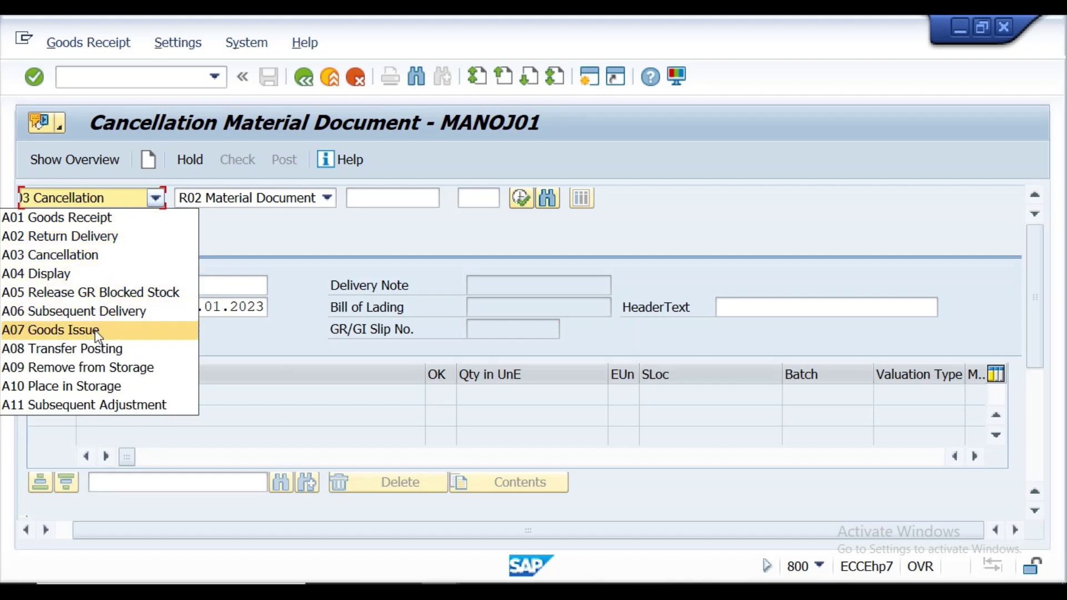
{"action": "left_click", "coordinate": [79, 218]}
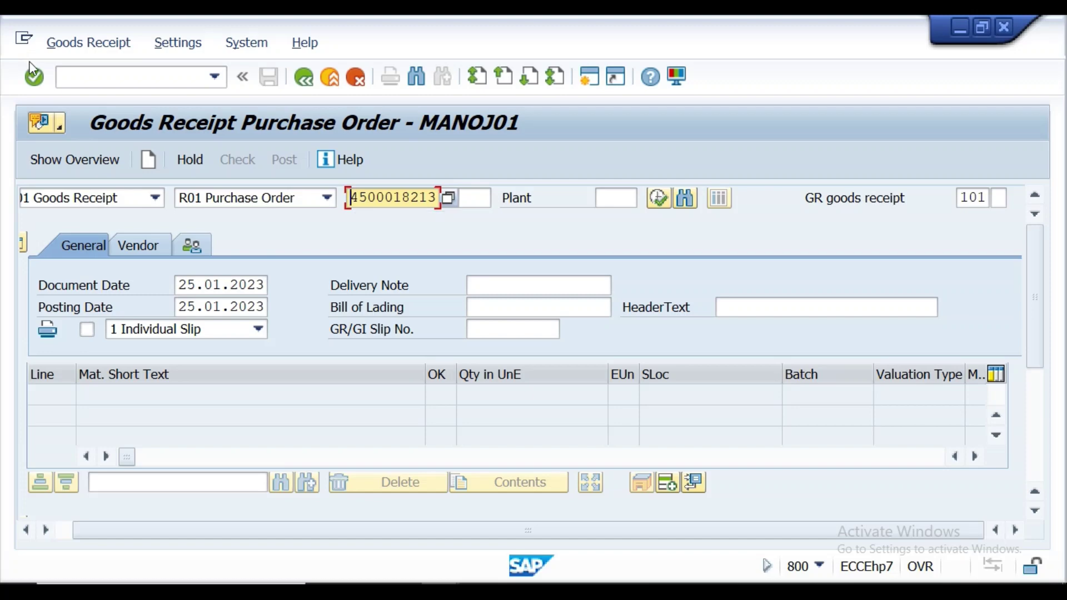
Load the purchase order into the goods receipt and examine the INVENTMAT2 item's material and quantity details.
{"action": "left_click", "coordinate": [34, 79]}
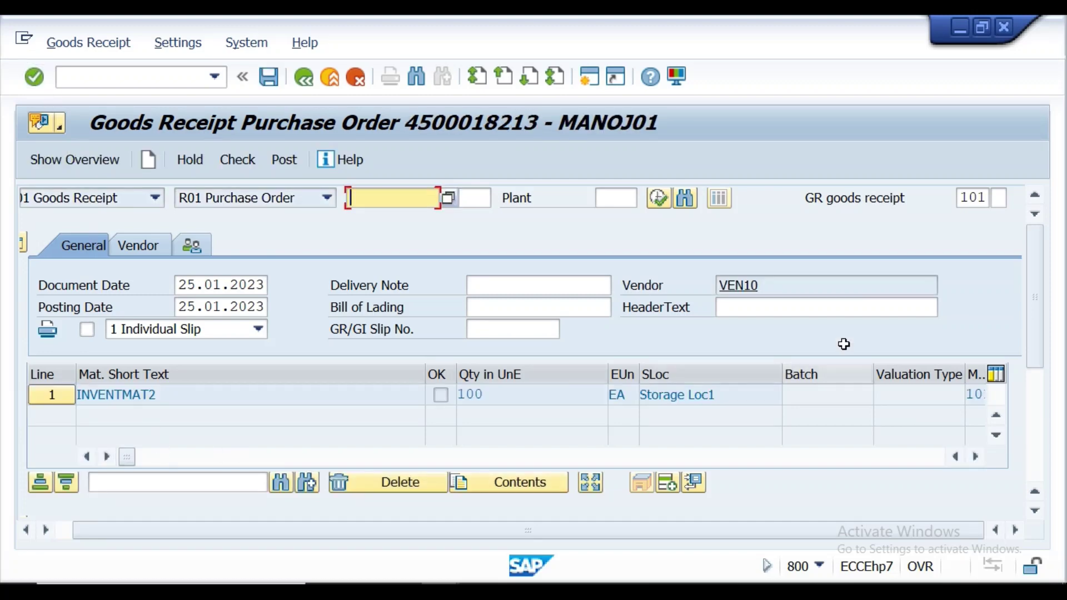
{"action": "left_click_drag", "start_coordinate": [1046, 289], "coordinate": [1043, 400]}
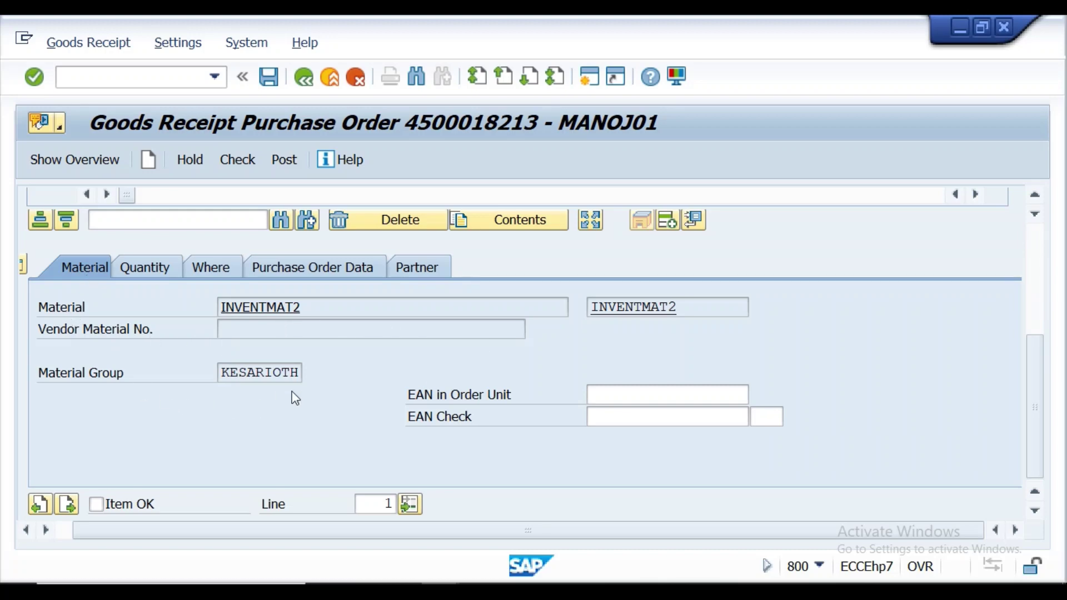
{"action": "left_click", "coordinate": [152, 274]}
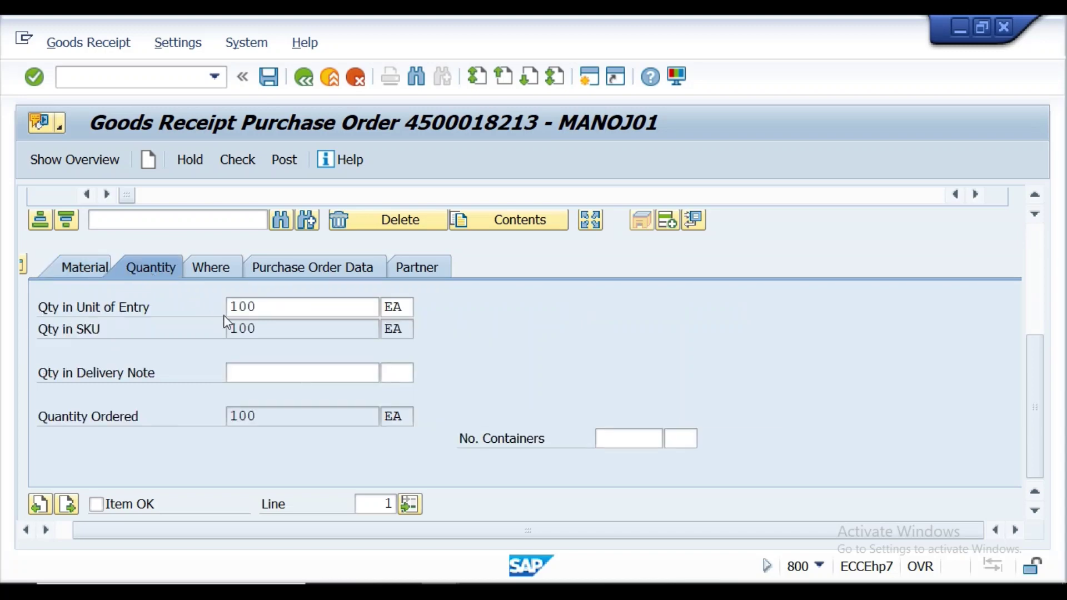
{"action": "left_click", "coordinate": [267, 306]}
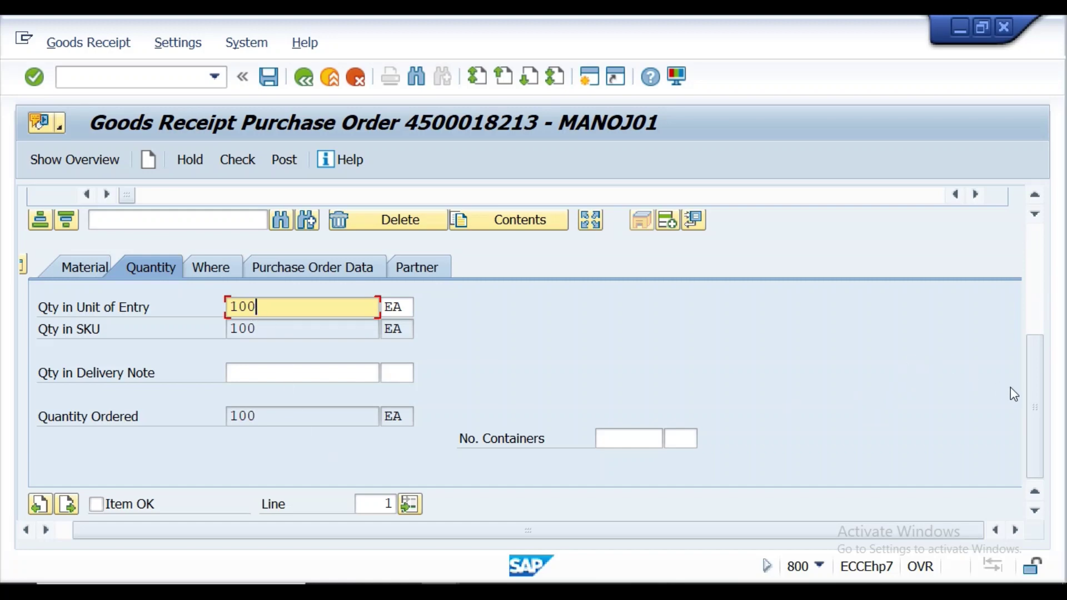
Examine the receipt item's movement type, stock type, plant and storage location.
{"action": "left_click", "coordinate": [196, 267]}
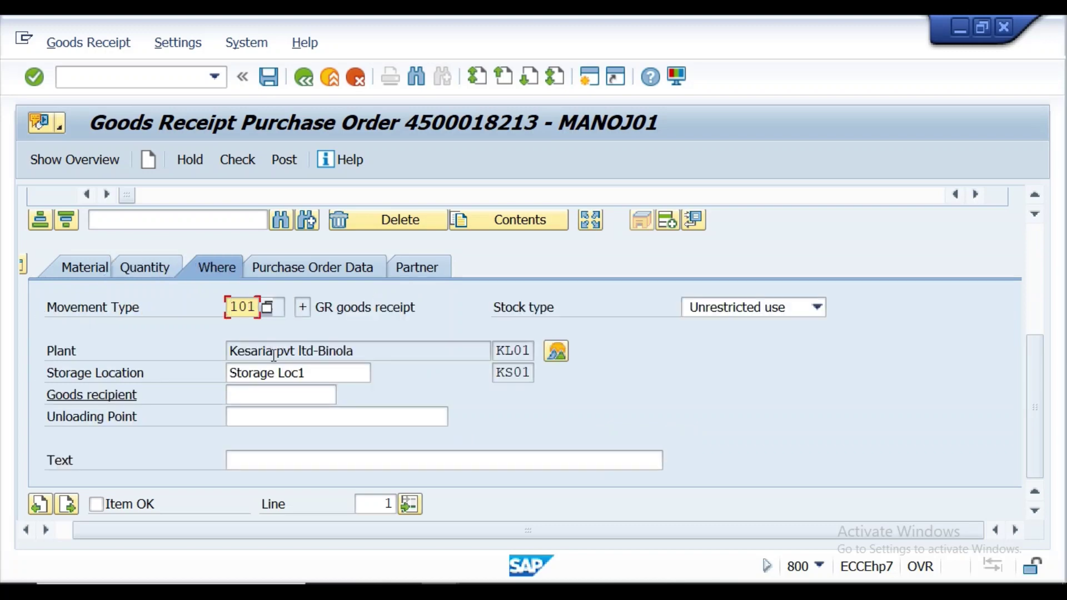
{"action": "left_click", "coordinate": [322, 376]}
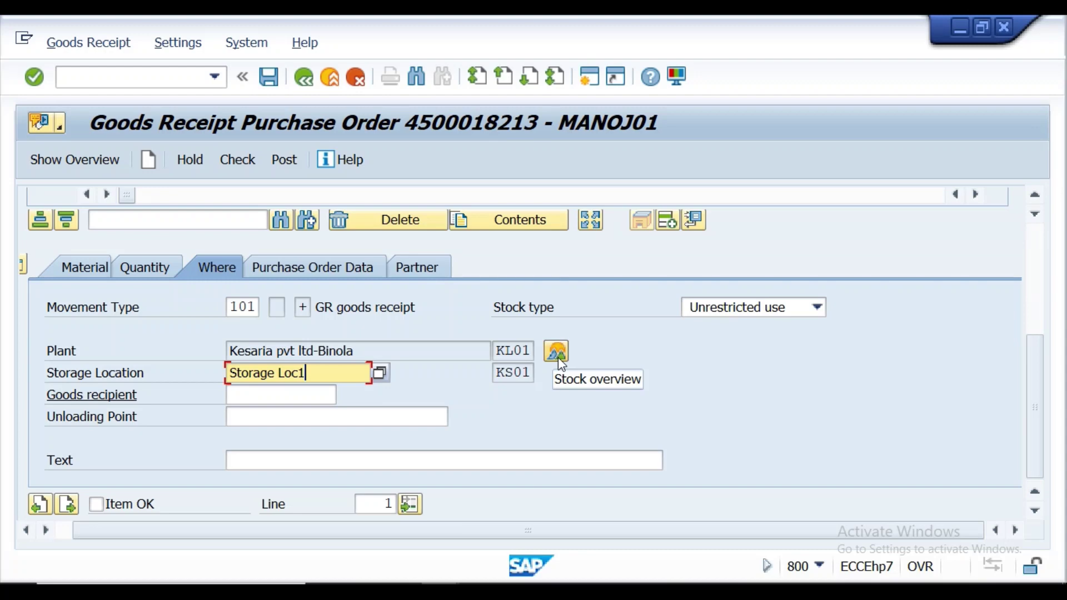
{"action": "left_click_drag", "start_coordinate": [1035, 370], "coordinate": [1032, 458]}
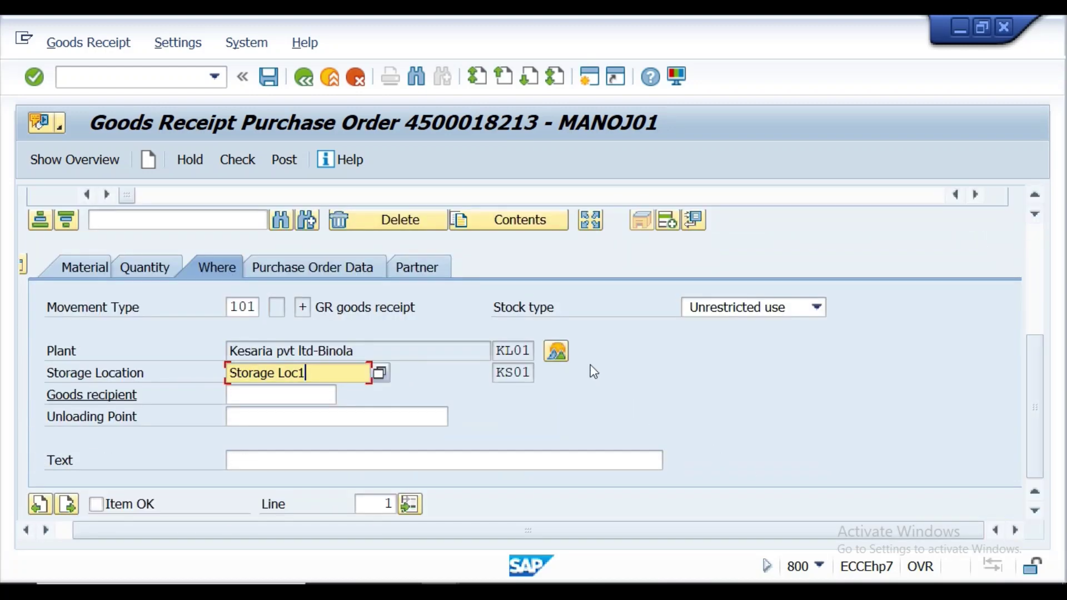
Open the stock overview for the receipt item and review its stock by company code, plant and storage location.
{"action": "left_click", "coordinate": [556, 352]}
{"action": "left_click", "coordinate": [556, 352]}
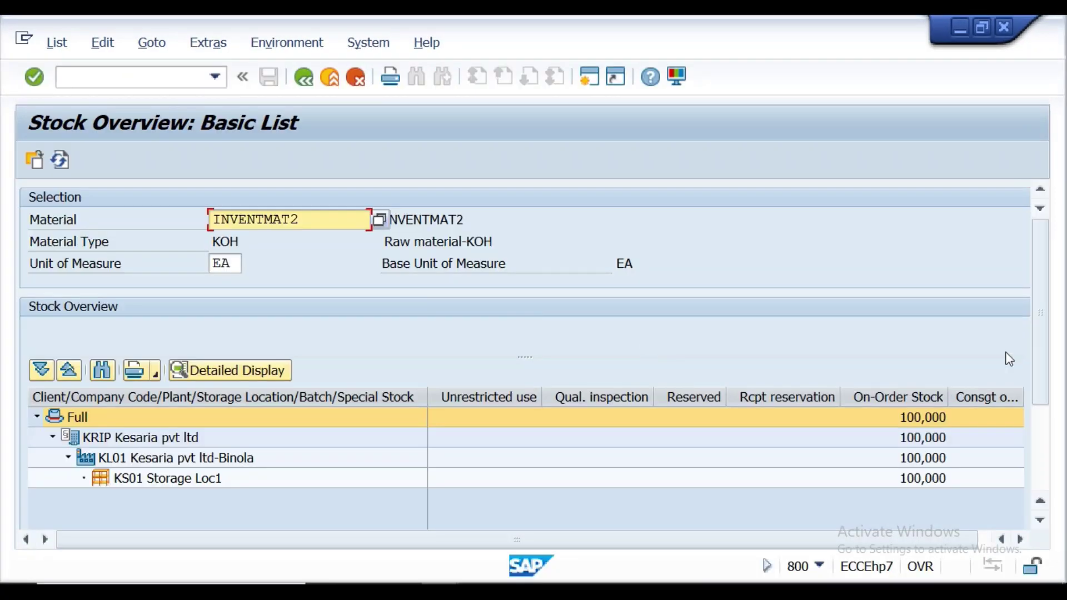
{"action": "scroll", "coordinate": [1041, 324], "scroll_direction": "down", "scroll_amount": 3}
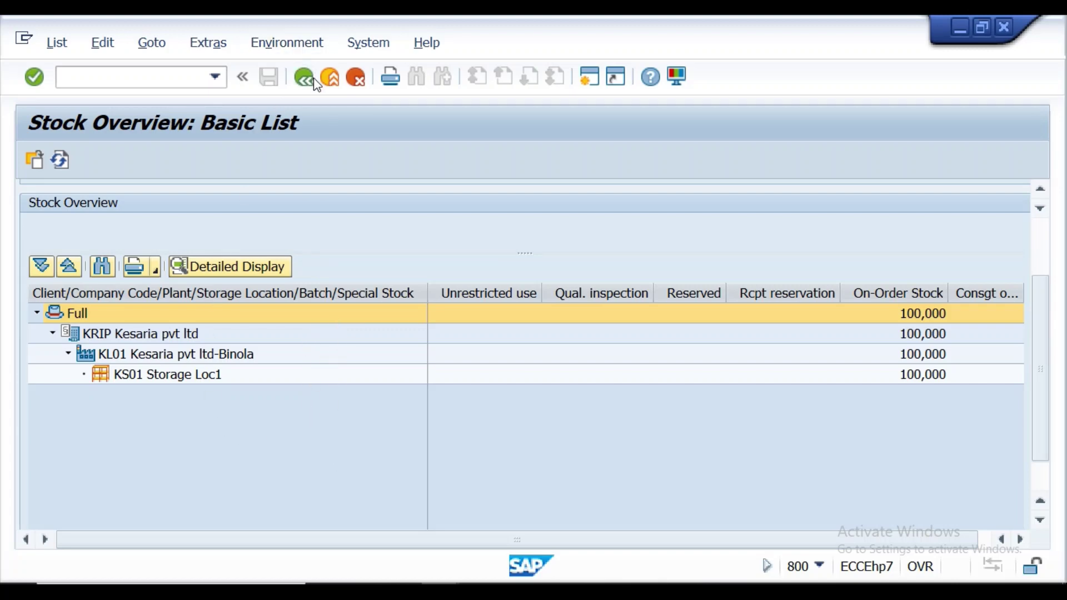
{"action": "scroll", "coordinate": [315, 83], "scroll_direction": "up", "scroll_amount": 2}
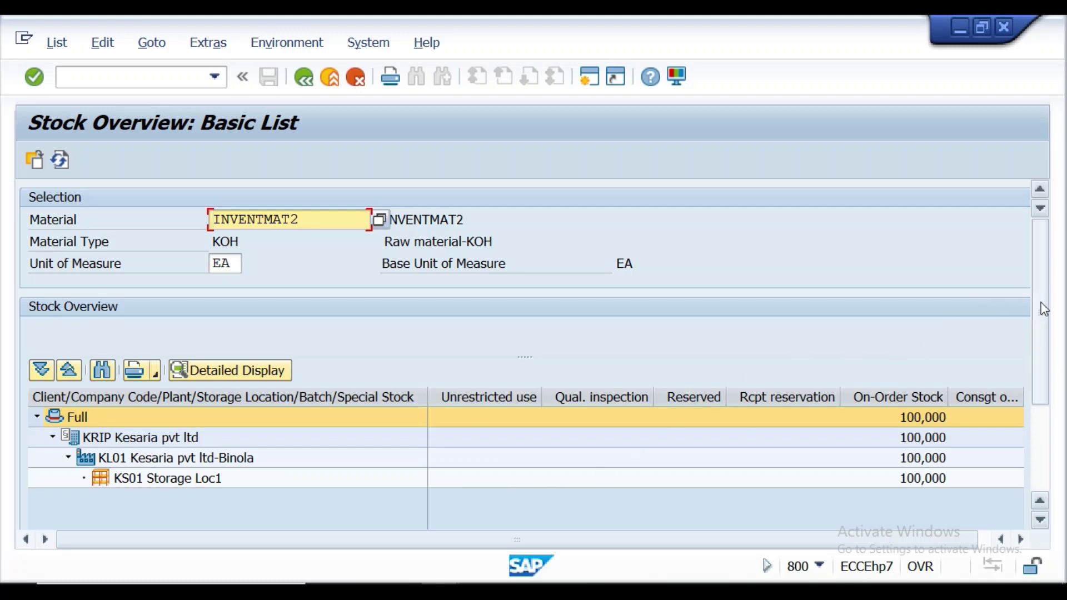
Leave the stock overview and return to the goods receipt entry, keeping the receipt open.
{"action": "left_click", "coordinate": [305, 77]}
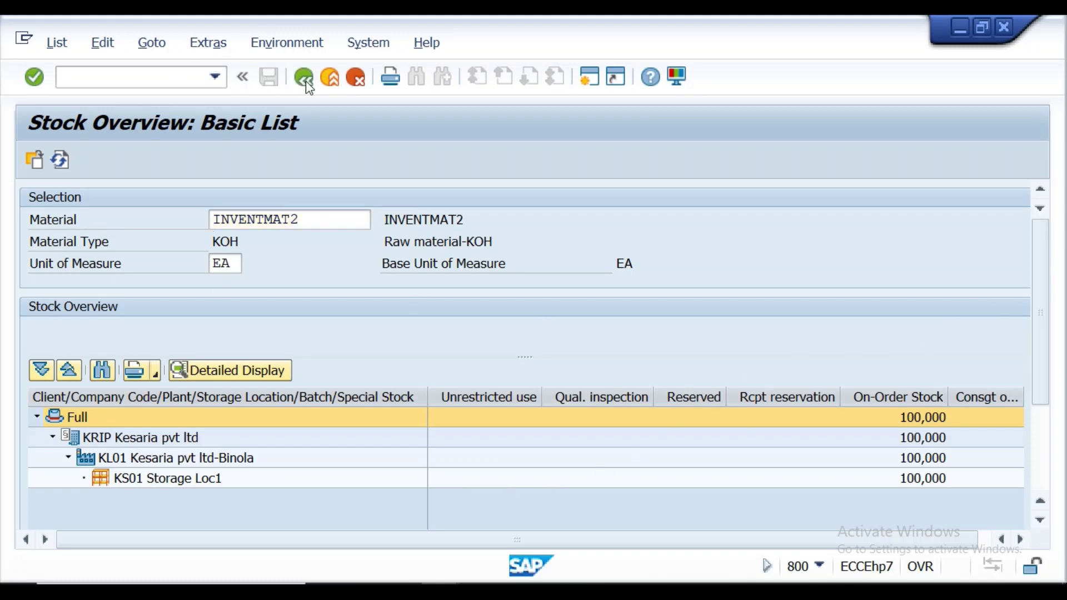
{"action": "left_click", "coordinate": [305, 78]}
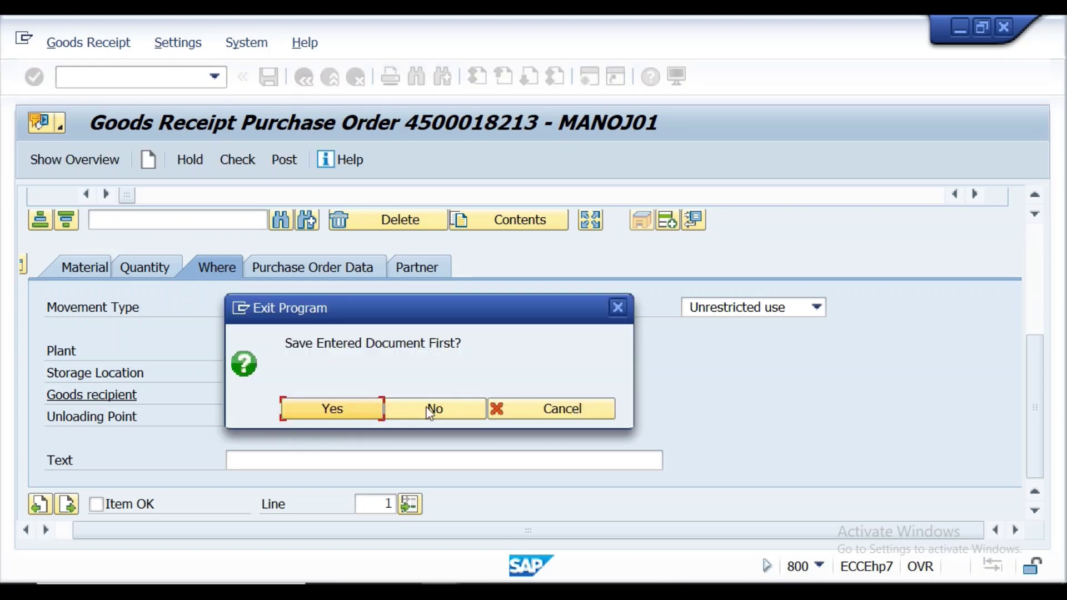
{"action": "left_click", "coordinate": [614, 309]}
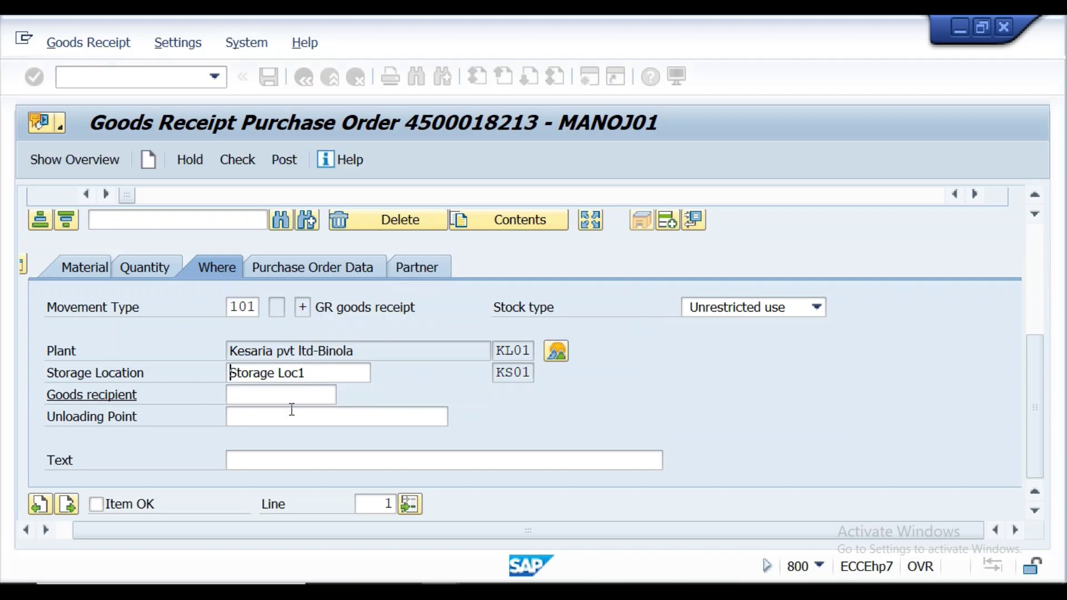
Open the purchase order from the receipt item's purchase order data, review its header status, and return to the receipt.
{"action": "left_click", "coordinate": [272, 268]}
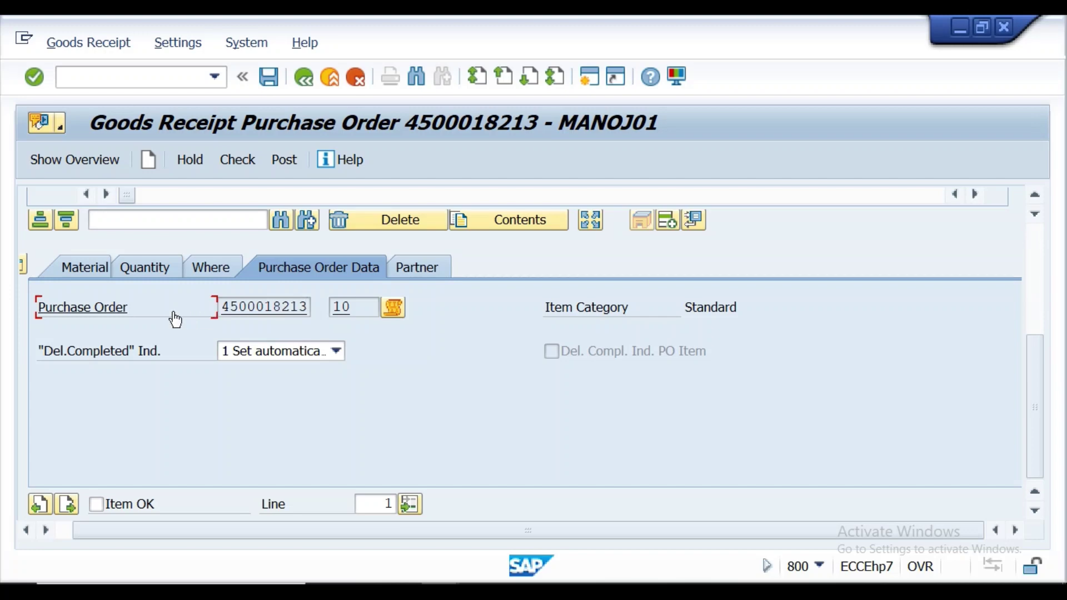
{"action": "double_click", "coordinate": [258, 304]}
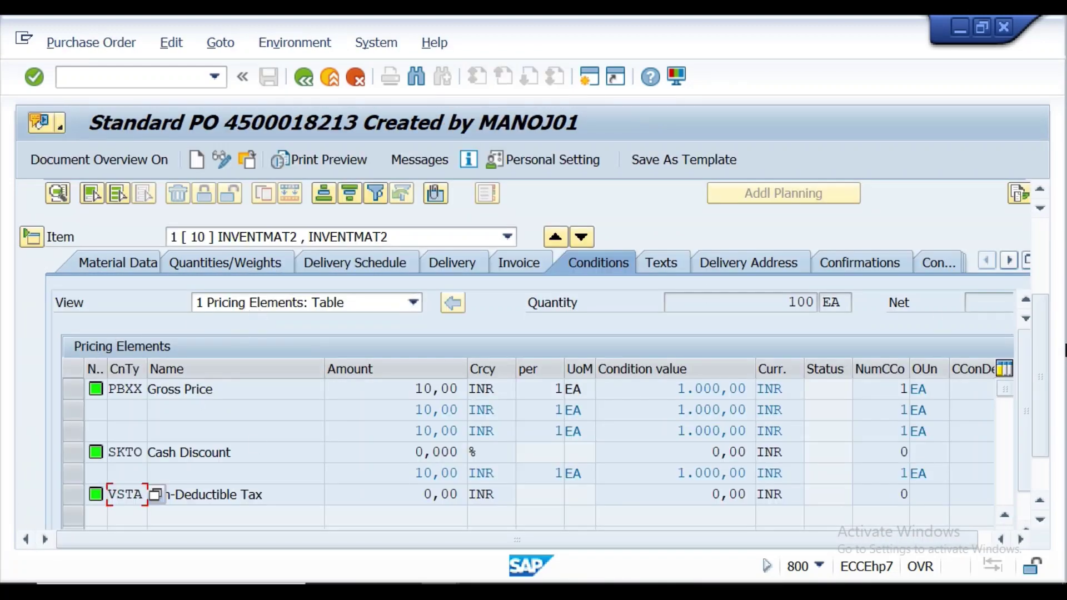
{"action": "scroll", "coordinate": [1043, 294], "scroll_direction": "up", "scroll_amount": 3}
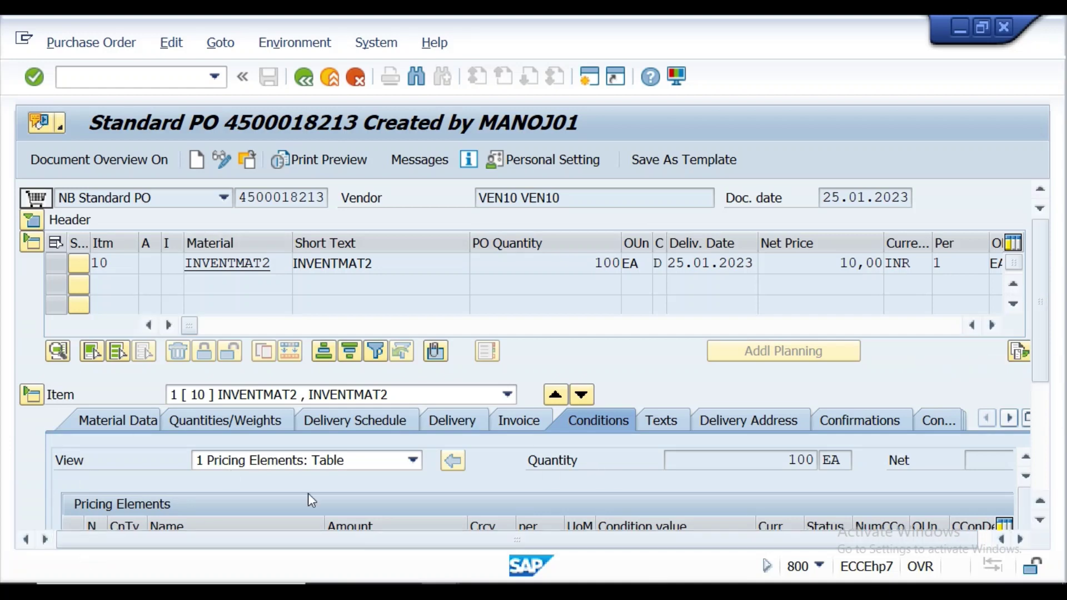
{"action": "left_click", "coordinate": [28, 220]}
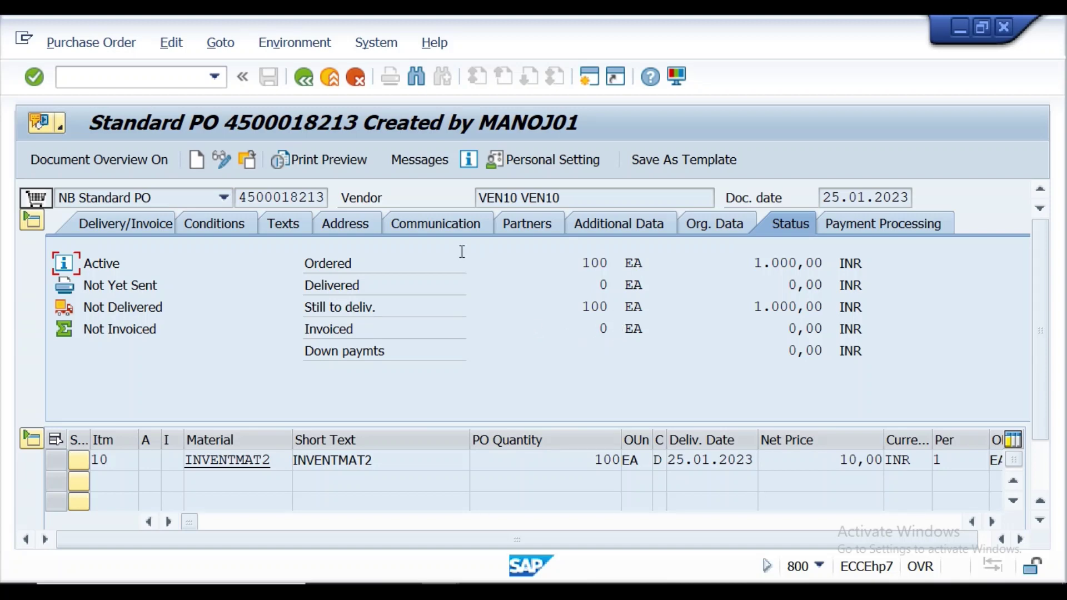
{"action": "left_click", "coordinate": [305, 78]}
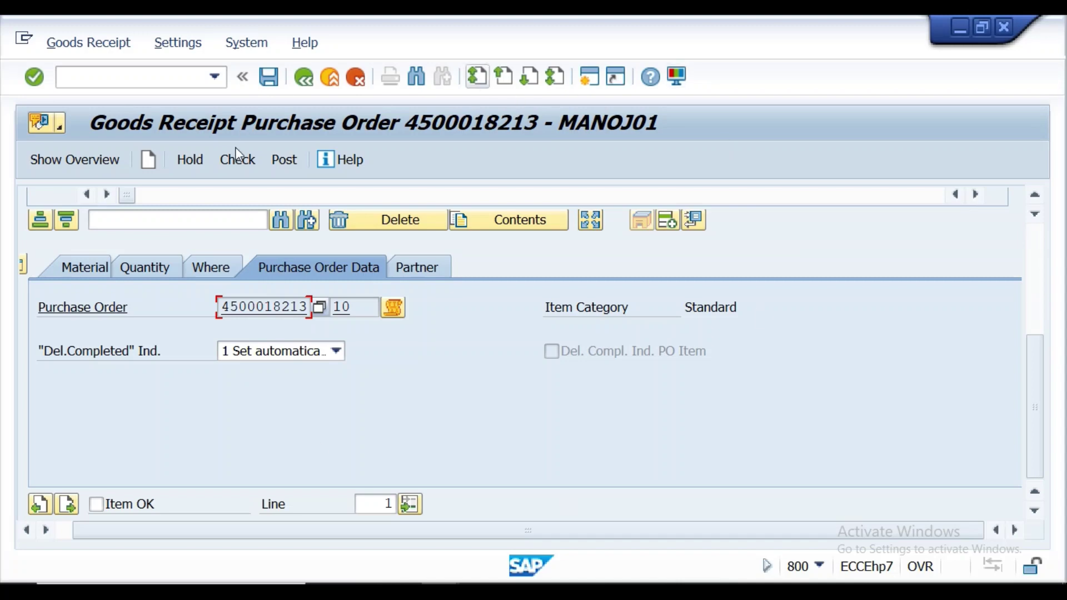
Flag the INVENTMAT2 receipt item as OK, check the document and post the goods receipt.
{"action": "left_click", "coordinate": [238, 166]}
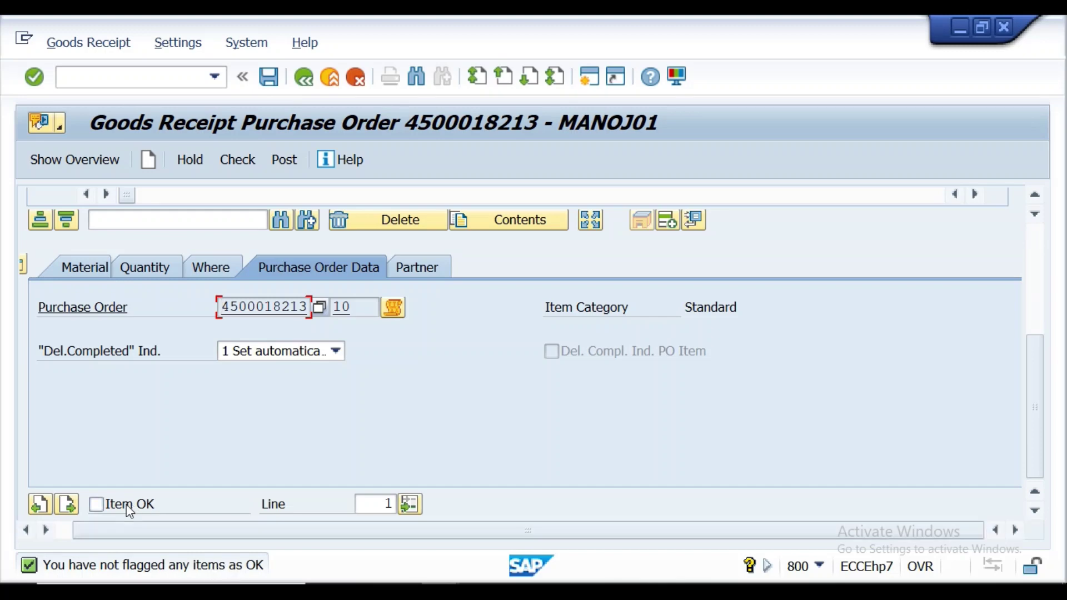
{"action": "left_click", "coordinate": [97, 505]}
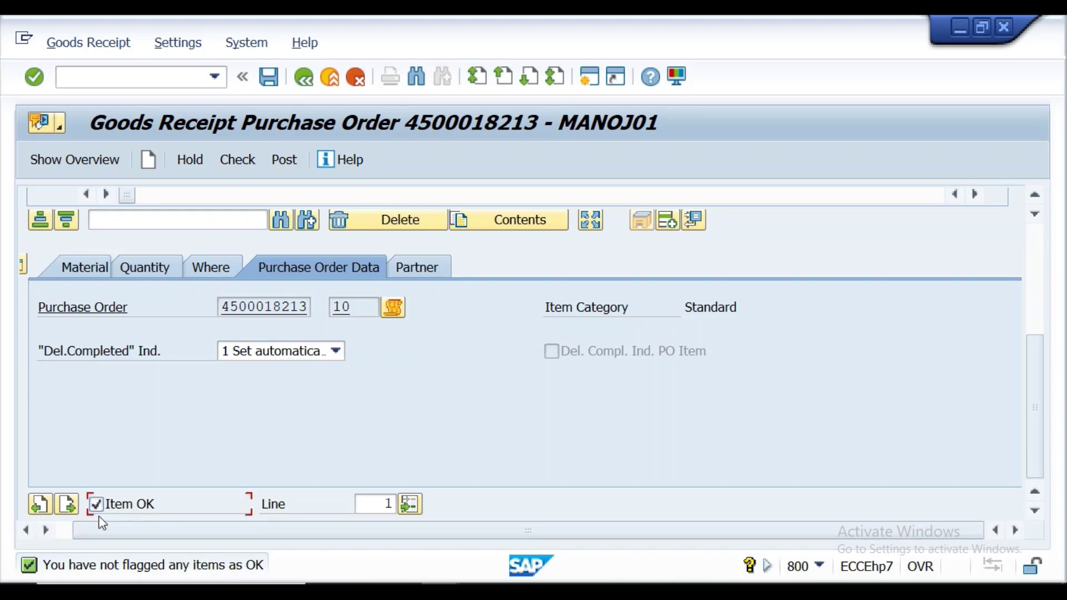
{"action": "left_click", "coordinate": [232, 161]}
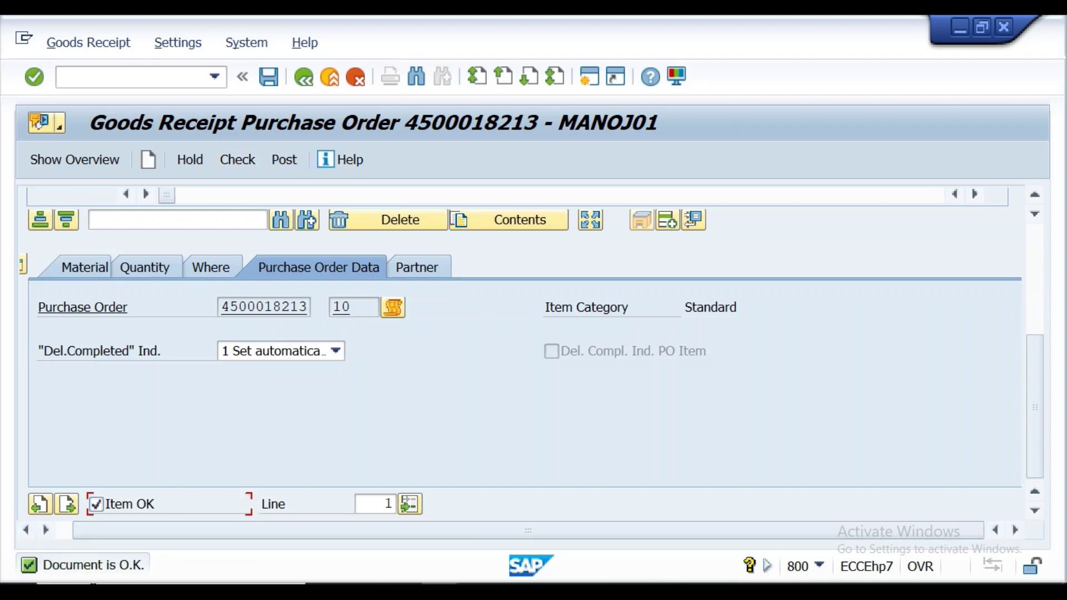
{"action": "left_click", "coordinate": [281, 162]}
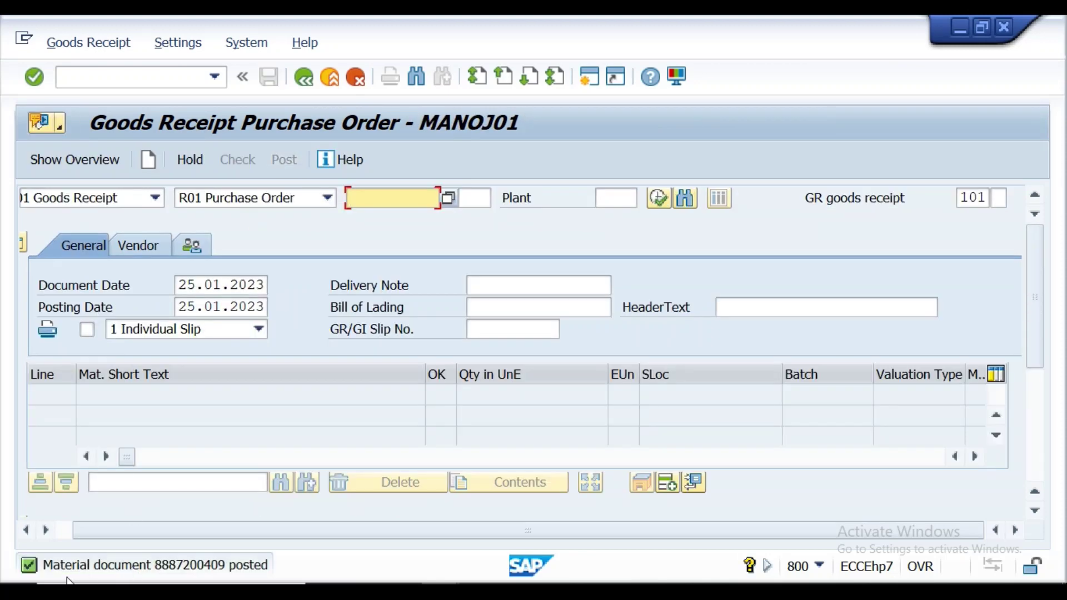
{"action": "double_click", "coordinate": [188, 566]}
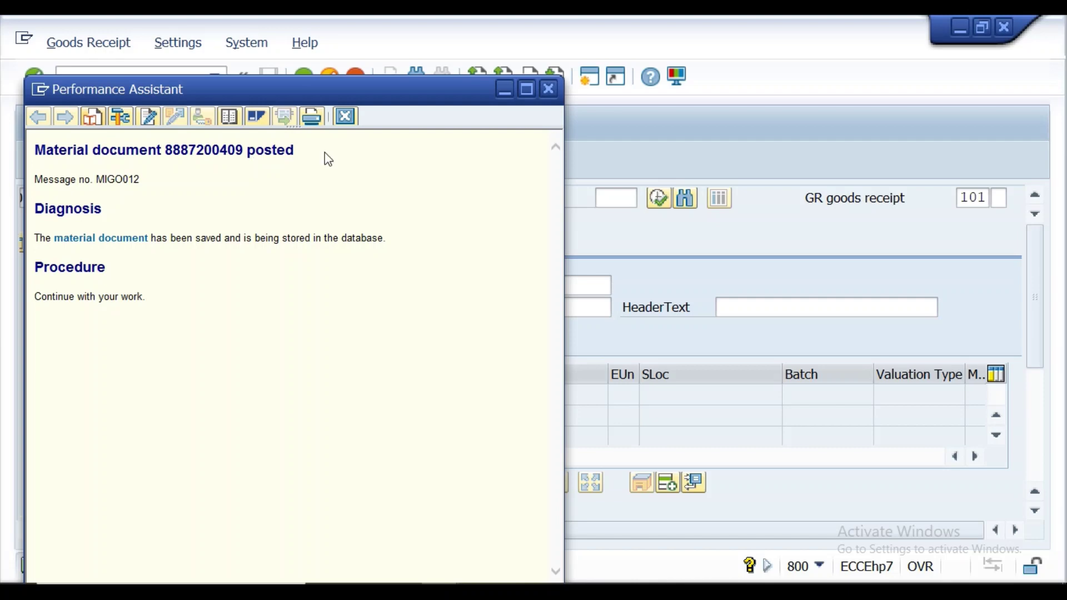
{"action": "left_click", "coordinate": [550, 89]}
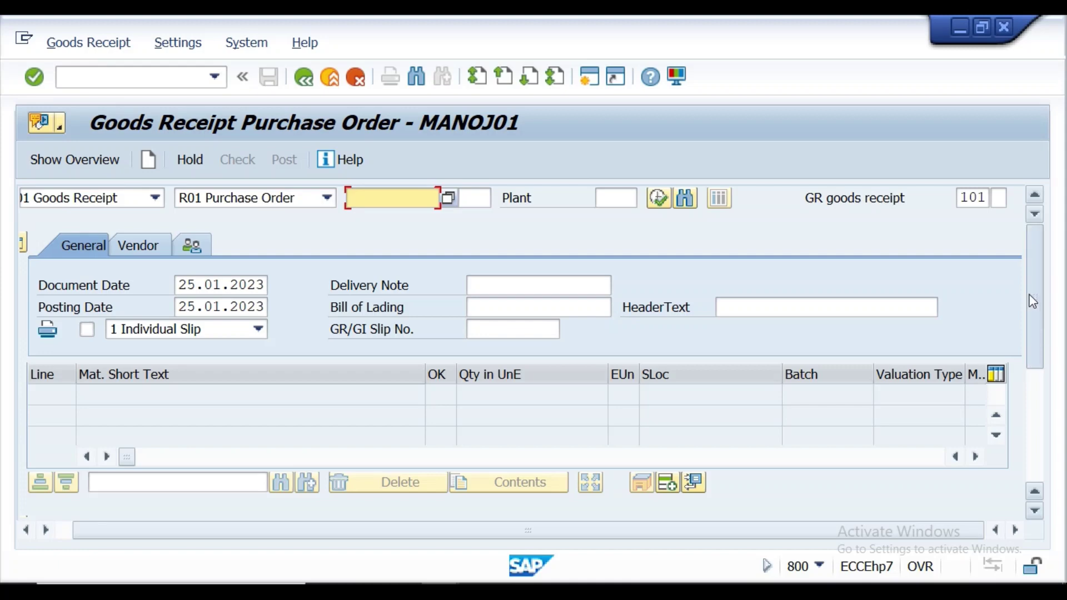
Display the newly posted material document using the A04 Display operation.
{"action": "left_click", "coordinate": [156, 198]}
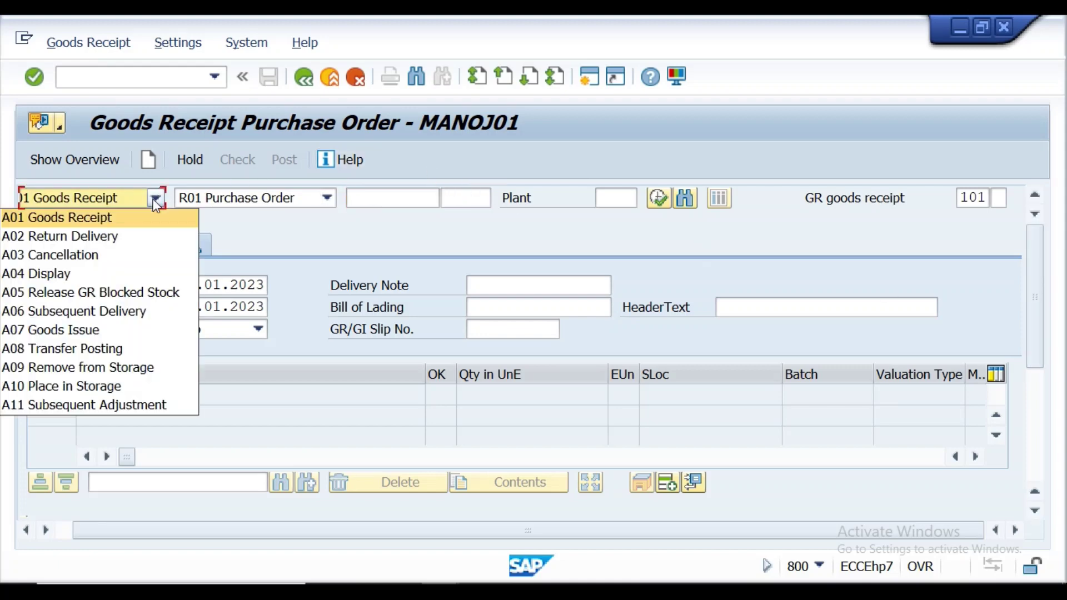
{"action": "left_click", "coordinate": [51, 280]}
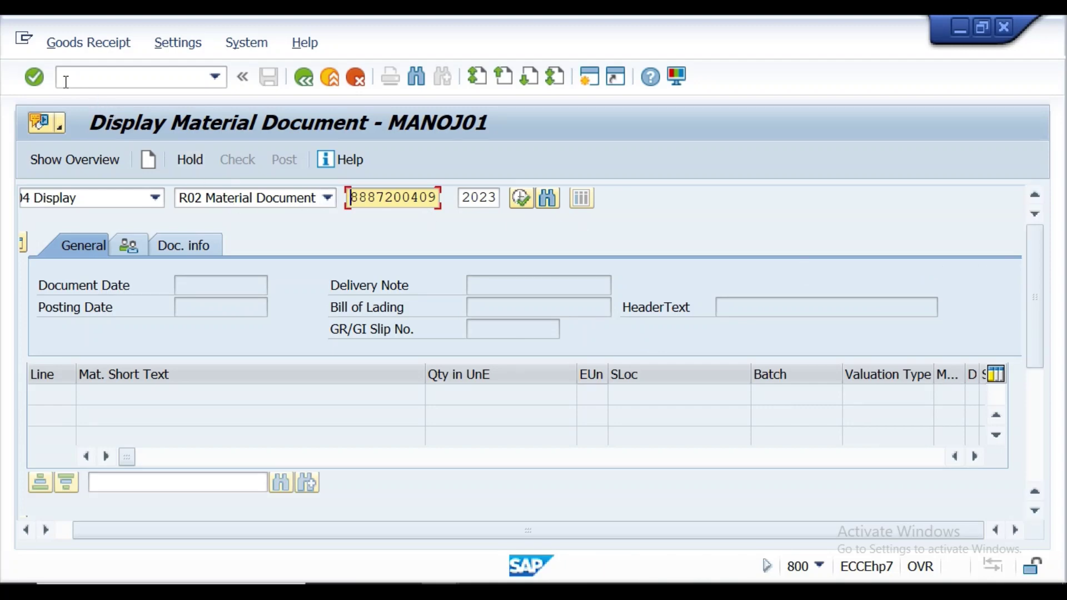
{"action": "left_click", "coordinate": [34, 77]}
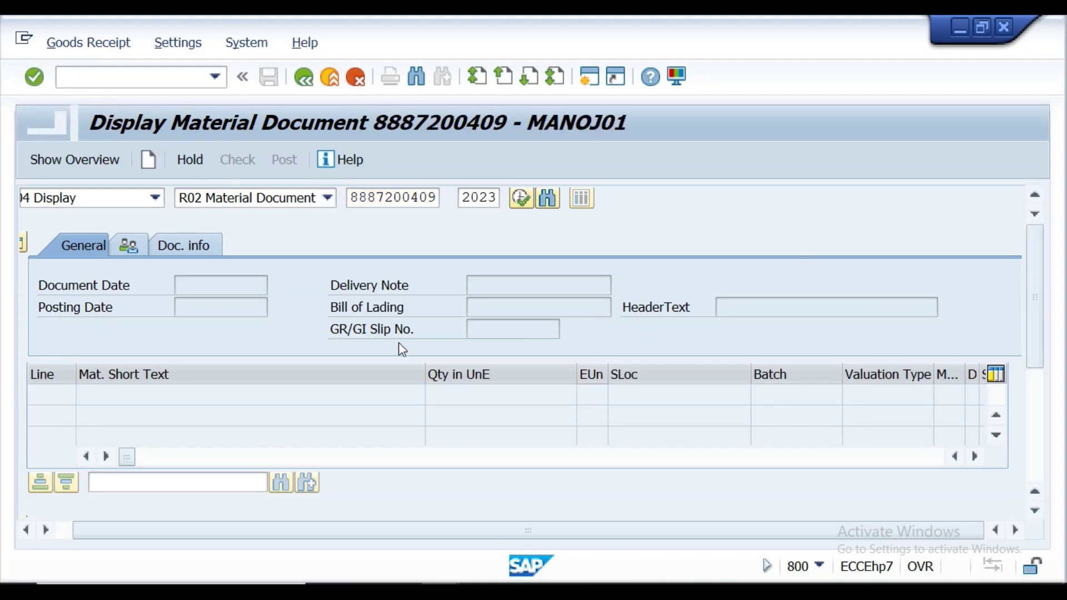
Examine the posted item's quantity, movement type and location details, and review its updated stock overview.
{"action": "left_click_drag", "start_coordinate": [1036, 301], "coordinate": [1043, 346]}
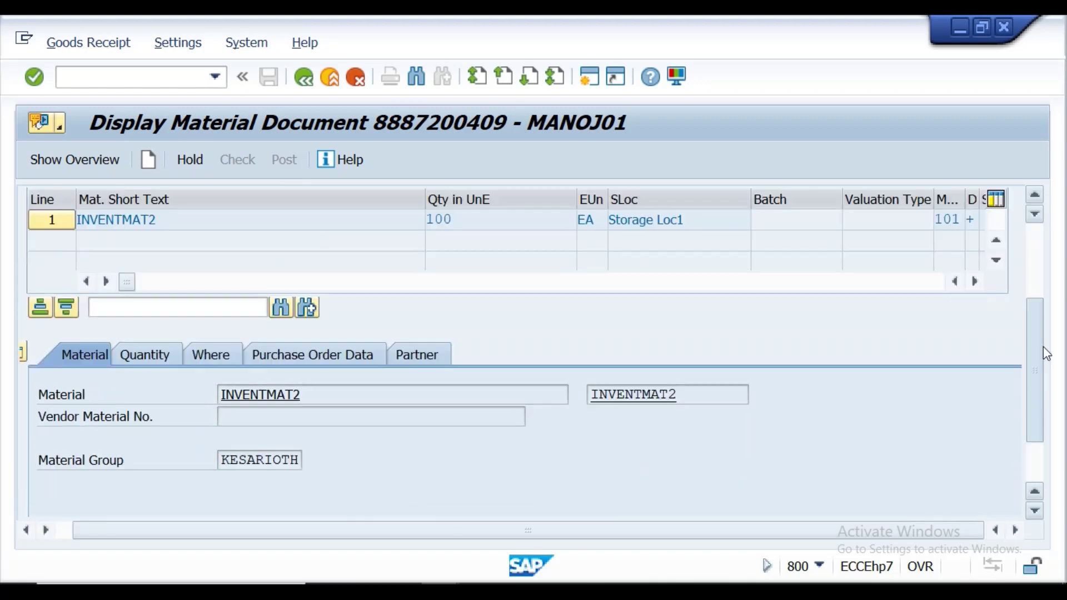
{"action": "left_click", "coordinate": [133, 350]}
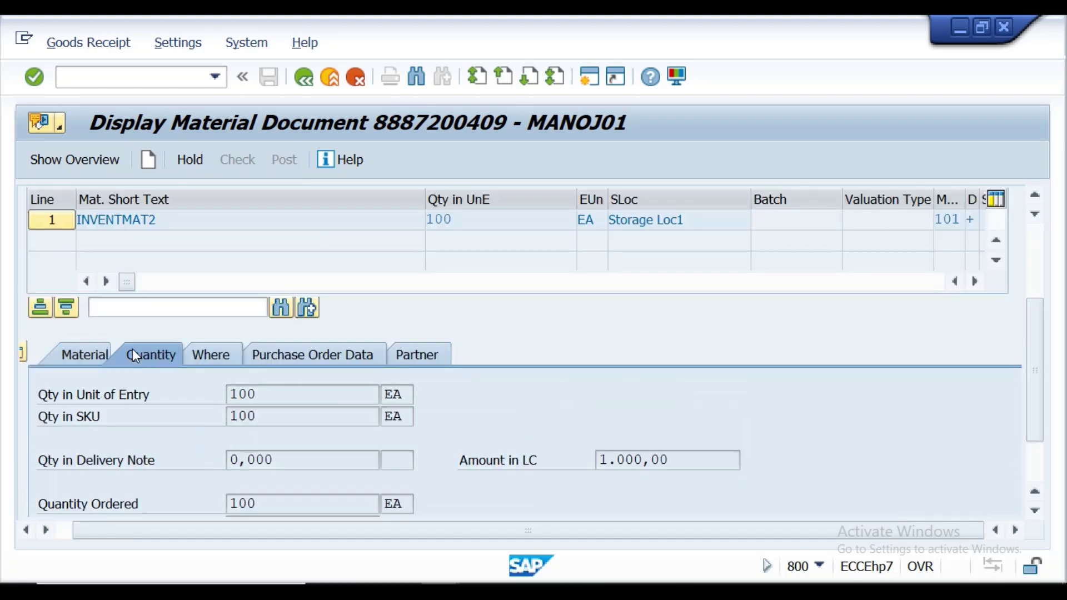
{"action": "left_click", "coordinate": [203, 358]}
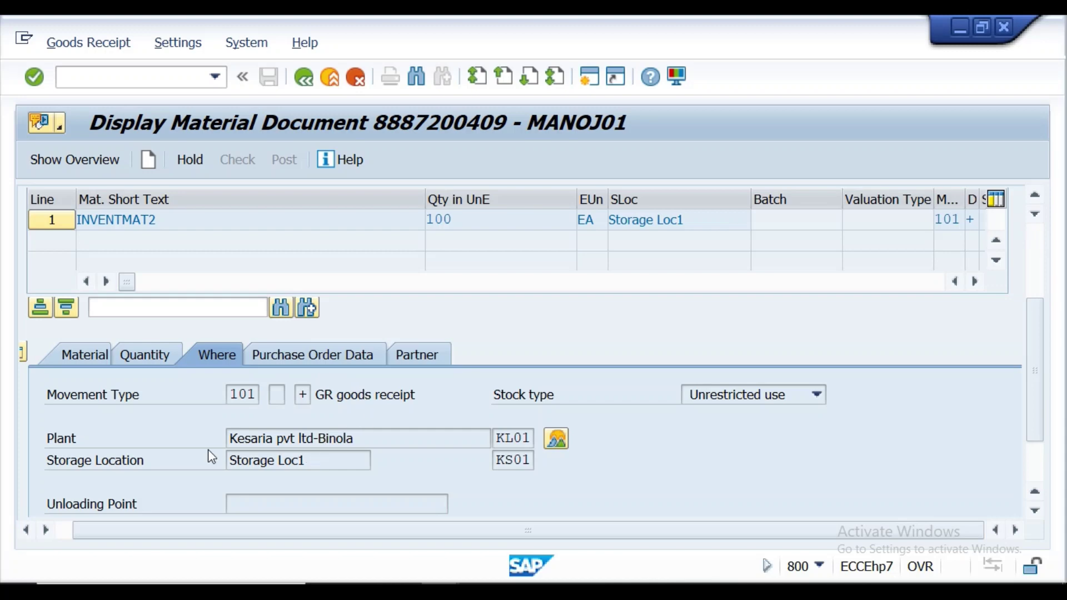
{"action": "left_click", "coordinate": [560, 440]}
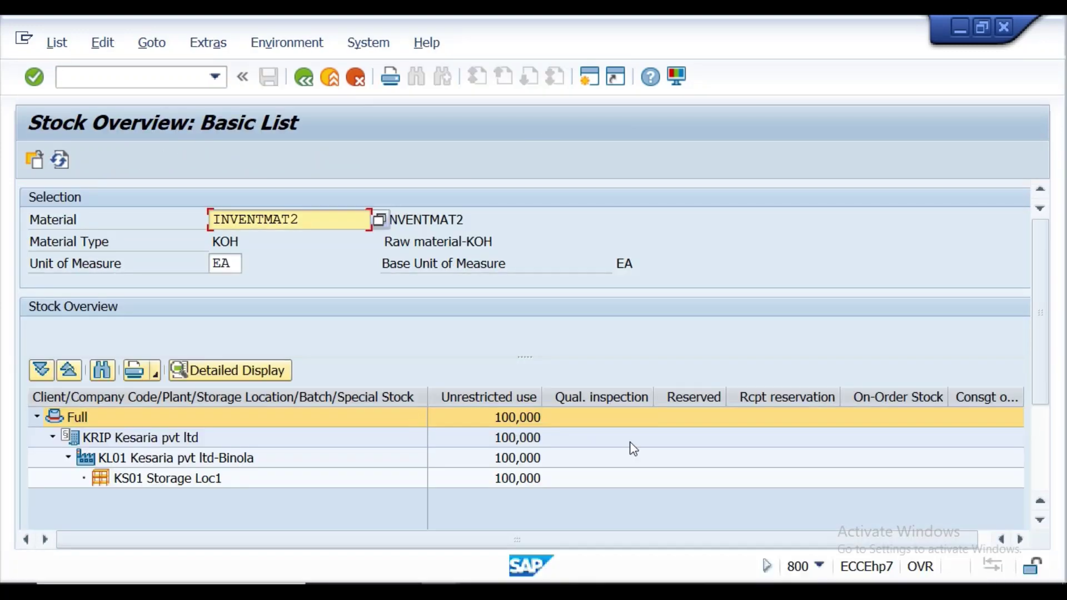
{"action": "left_click_drag", "start_coordinate": [1048, 321], "coordinate": [1052, 366]}
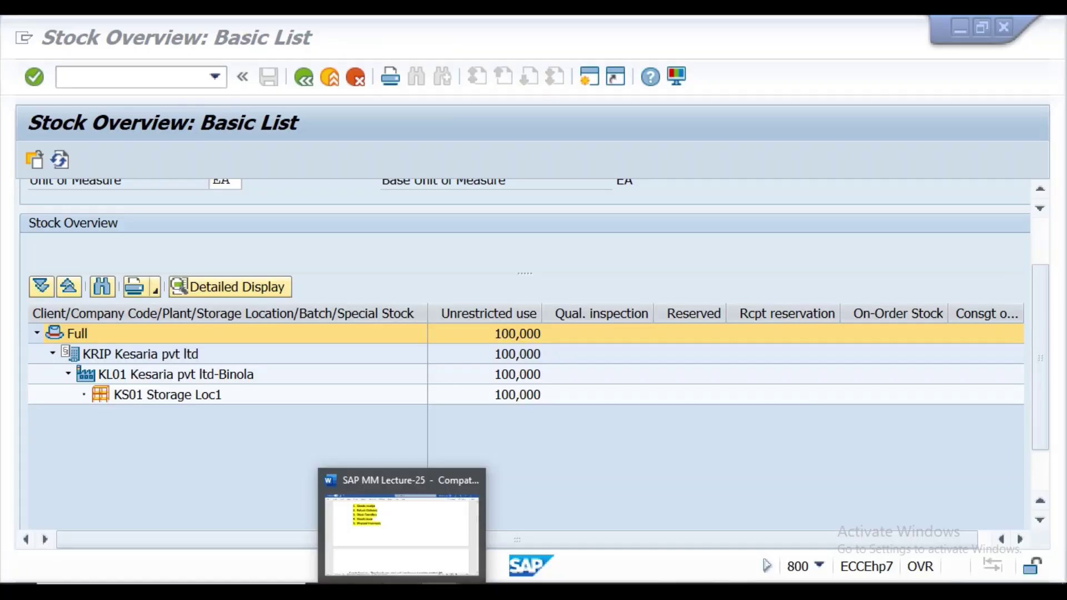
Switch to the SAP MM Lecture-25 Word document and highlight the first three updates in the goods receipt posting list in yellow.
{"action": "left_click", "coordinate": [401, 534]}
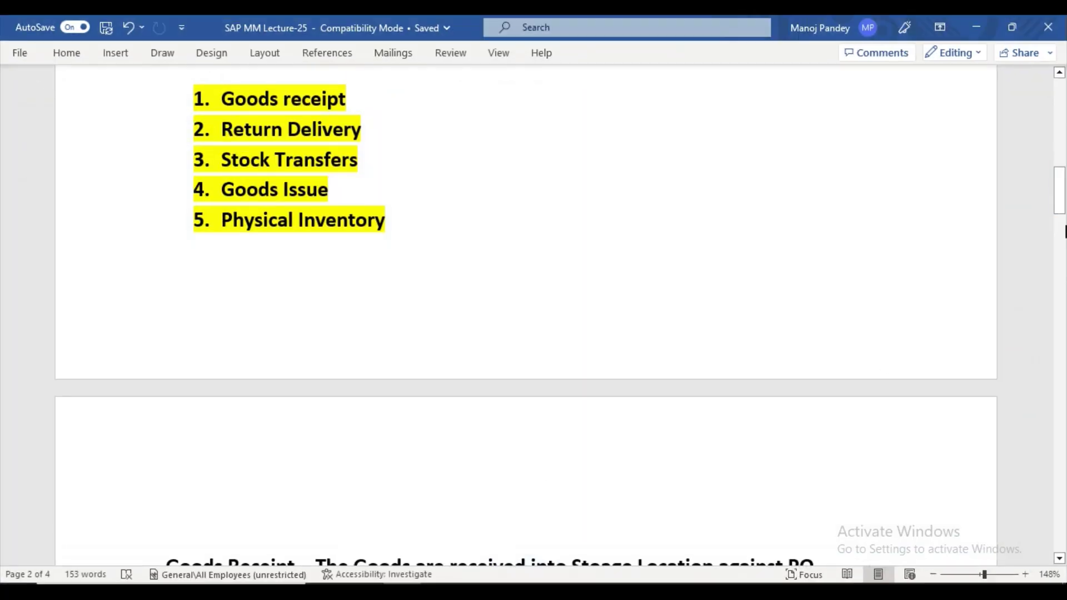
{"action": "left_click_drag", "start_coordinate": [1065, 202], "coordinate": [1042, 171]}
{"action": "left_click_drag", "start_coordinate": [1042, 167], "coordinate": [1050, 262]}
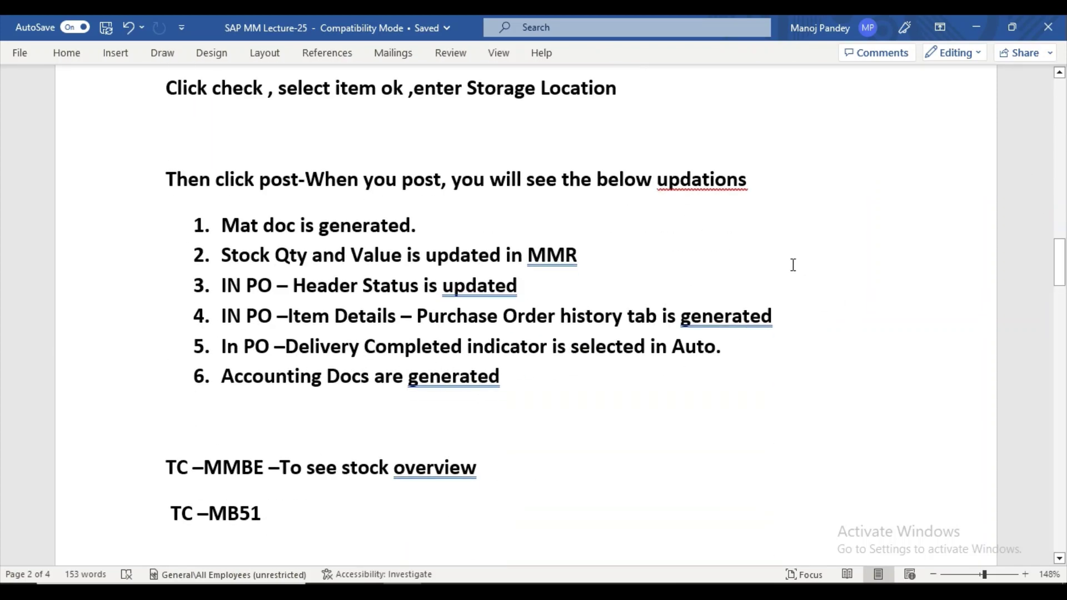
{"action": "left_click_drag", "start_coordinate": [222, 225], "coordinate": [388, 237]}
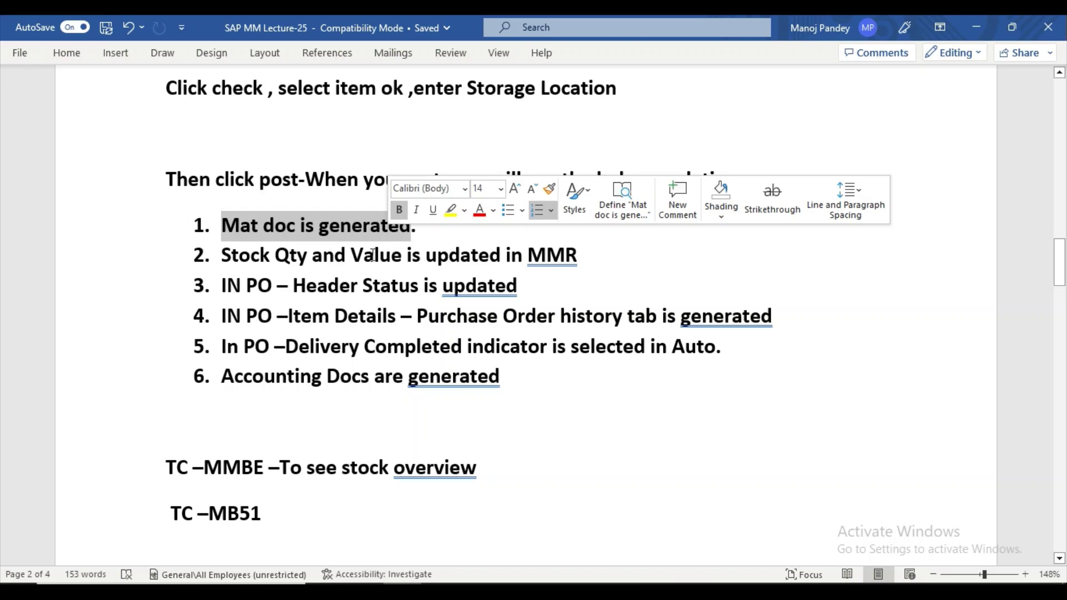
{"action": "left_click", "coordinate": [451, 210]}
{"action": "left_click_drag", "start_coordinate": [228, 250], "coordinate": [582, 251]}
{"action": "left_click", "coordinate": [644, 240]}
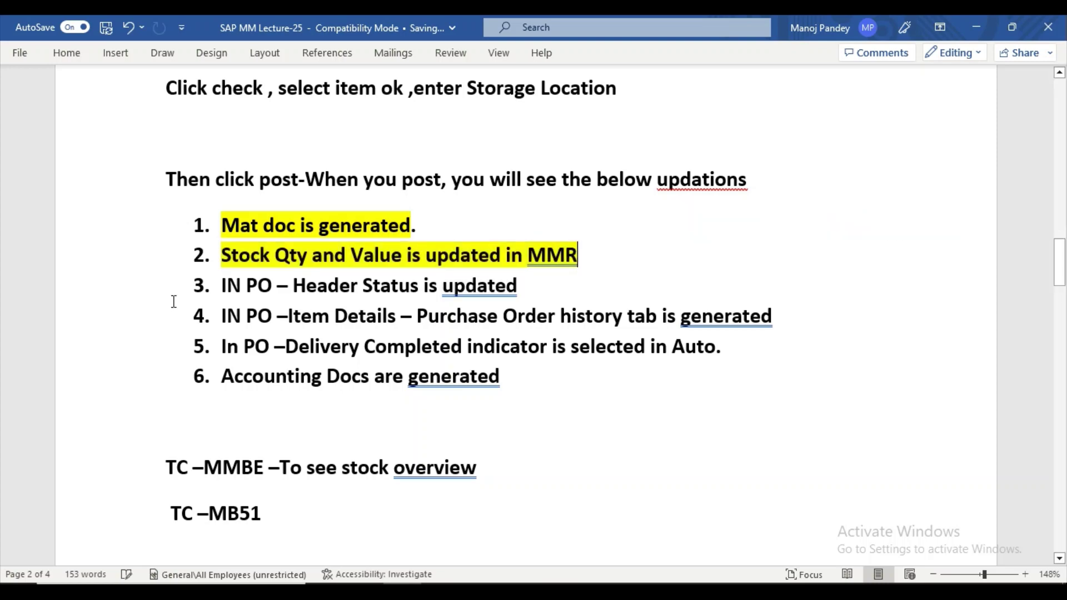
{"action": "left_click_drag", "start_coordinate": [222, 285], "coordinate": [526, 296]}
{"action": "left_click", "coordinate": [541, 274]}
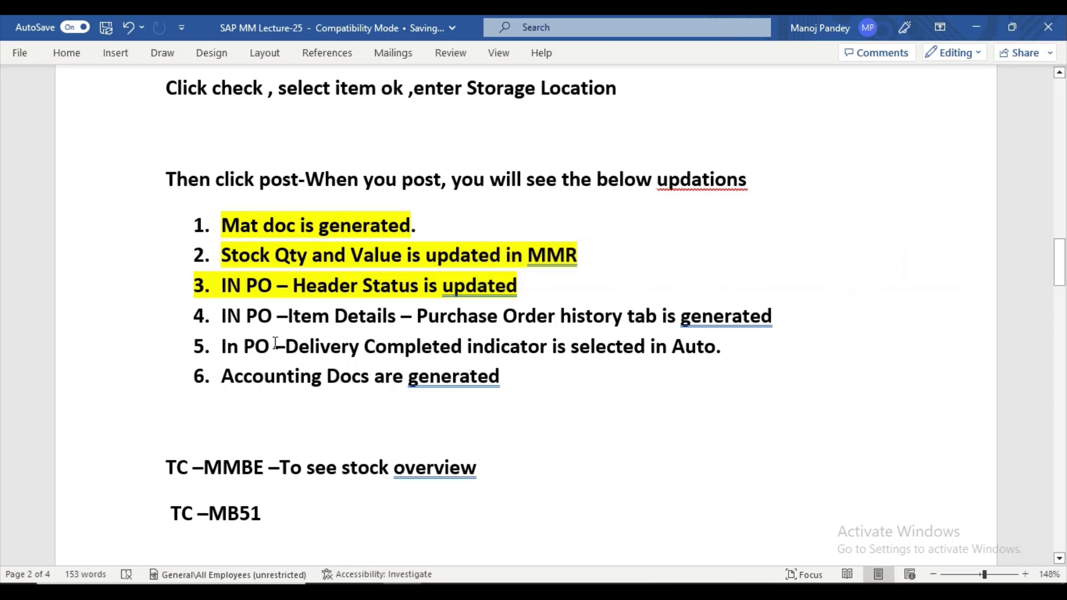
Go through the remaining posting updates on purchase order history, the delivery completed indicator and accounting documents.
{"action": "left_click_drag", "start_coordinate": [222, 315], "coordinate": [466, 330]}
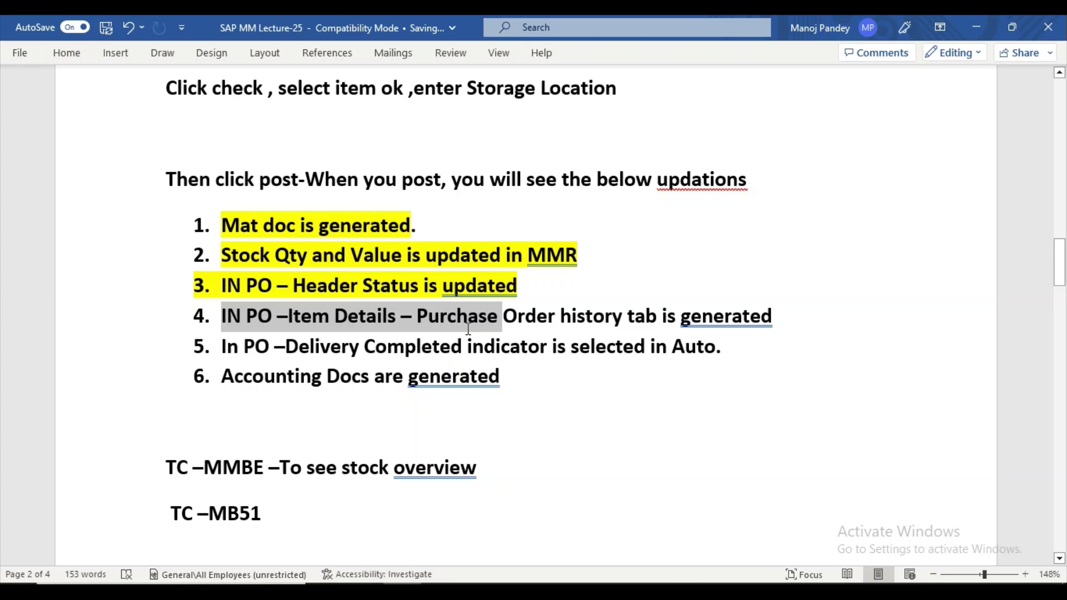
{"action": "left_click_drag", "start_coordinate": [468, 329], "coordinate": [746, 389]}
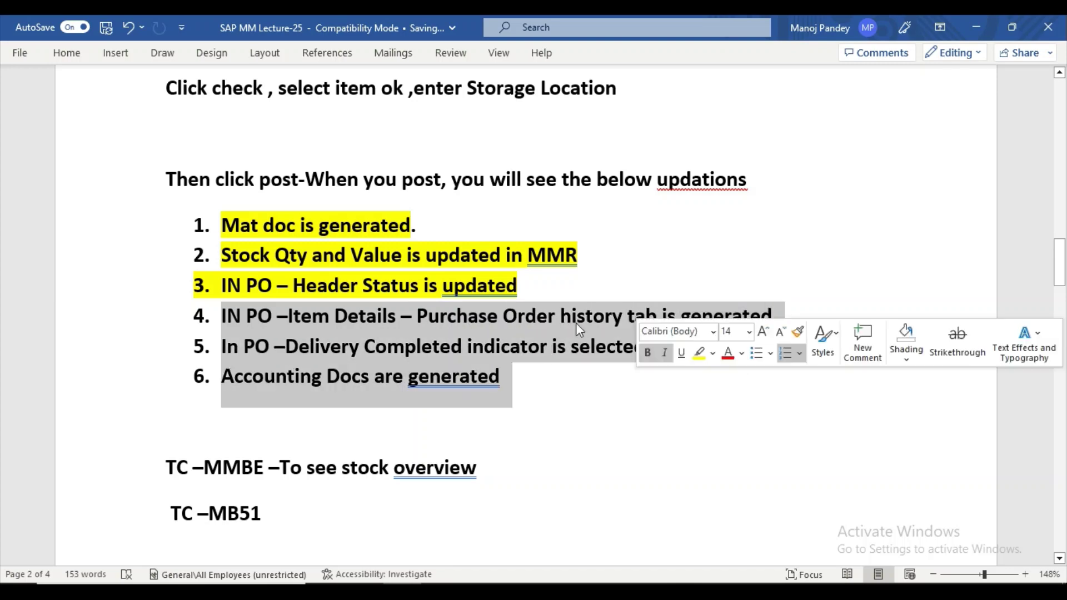
{"action": "left_click", "coordinate": [323, 318]}
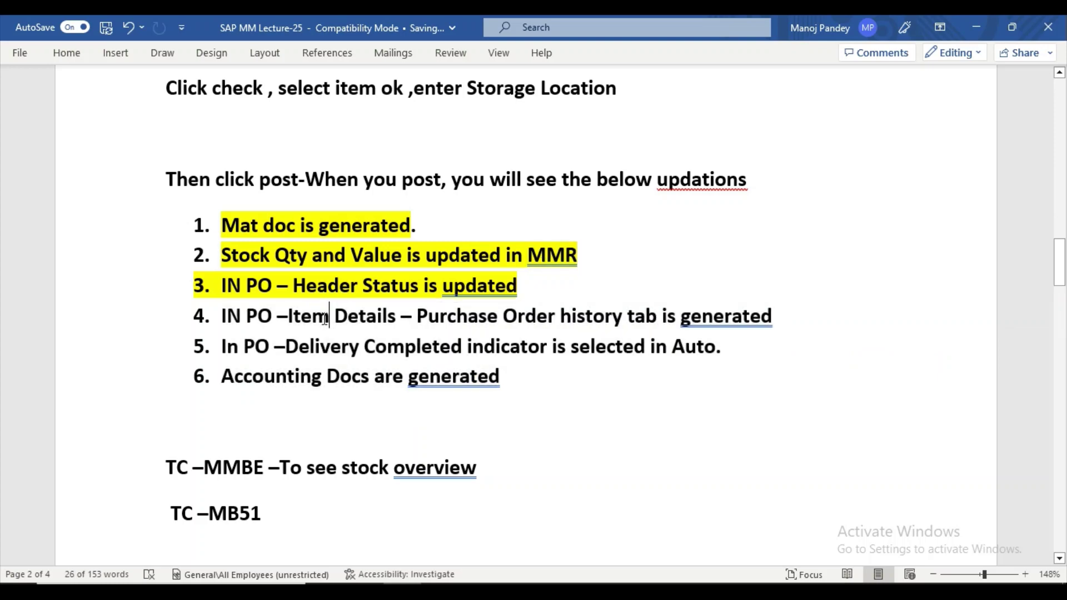
{"action": "left_click_drag", "start_coordinate": [215, 317], "coordinate": [734, 337]}
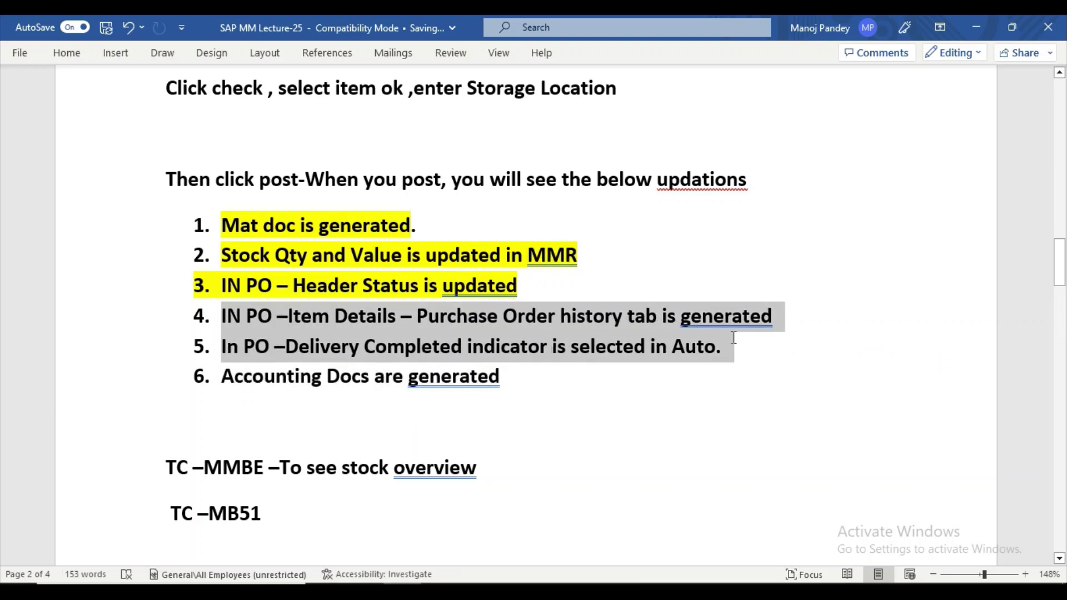
{"action": "left_click", "coordinate": [549, 289]}
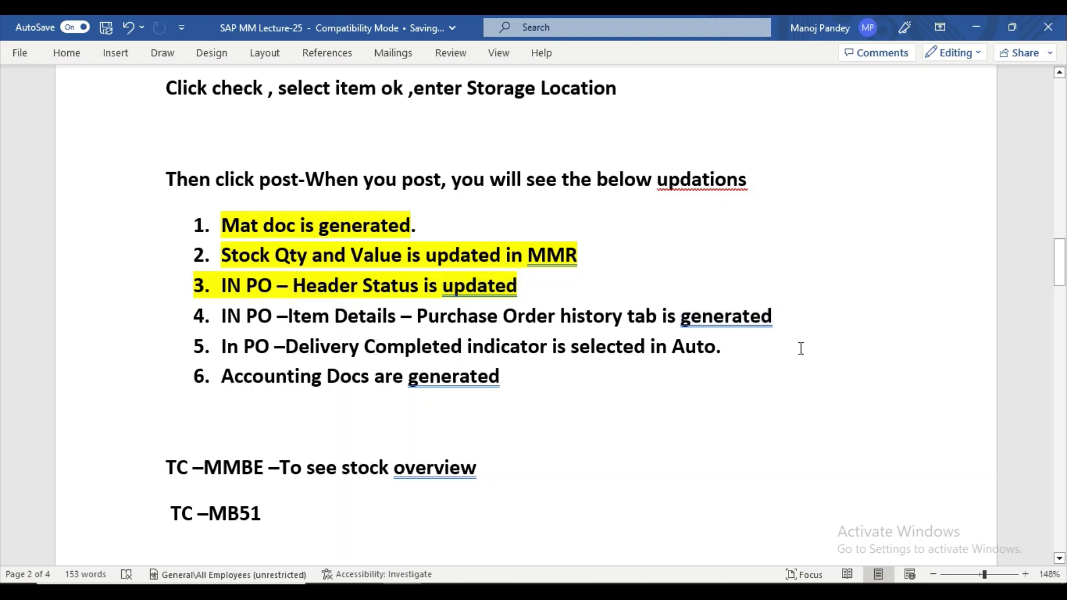
Remove the yellow highlighting from the first three updates in the goods receipt posting list.
{"action": "left_click_drag", "start_coordinate": [221, 225], "coordinate": [589, 262]}
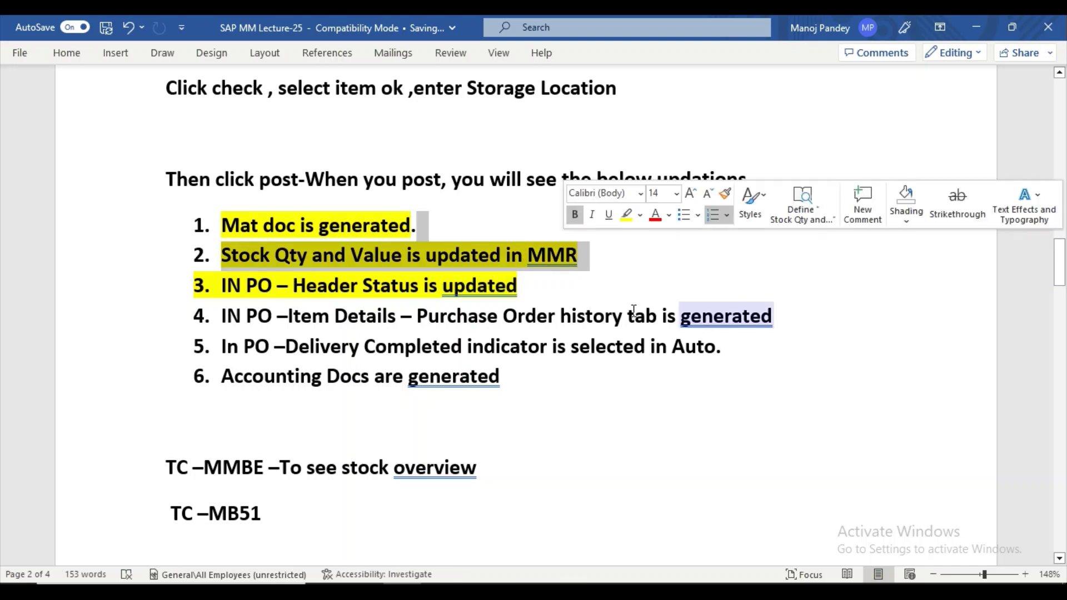
{"action": "left_click", "coordinate": [392, 285]}
{"action": "left_click", "coordinate": [204, 284]}
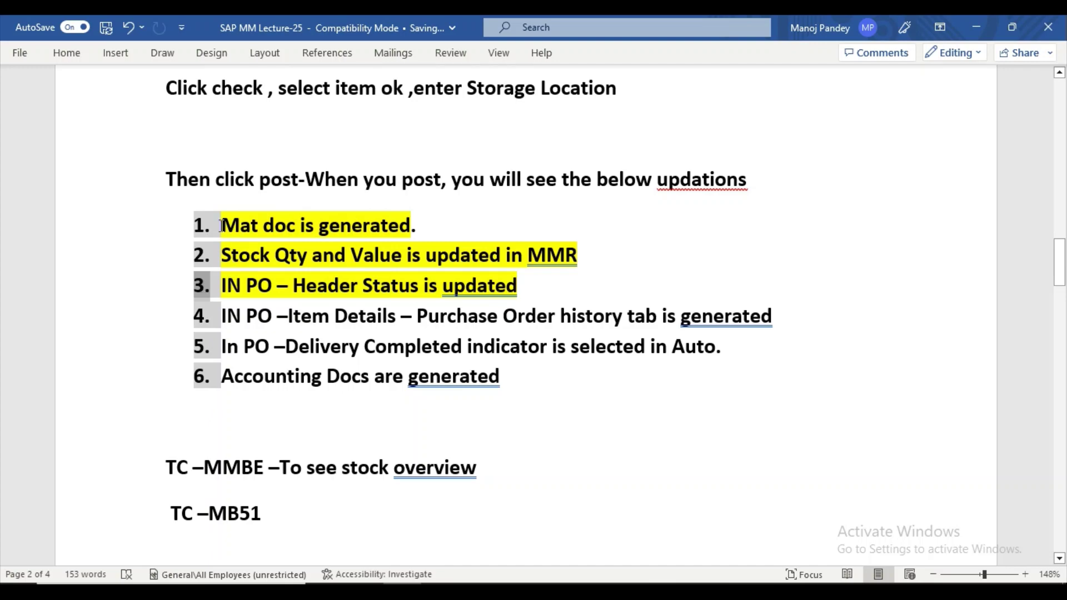
{"action": "left_click_drag", "start_coordinate": [222, 225], "coordinate": [458, 307]}
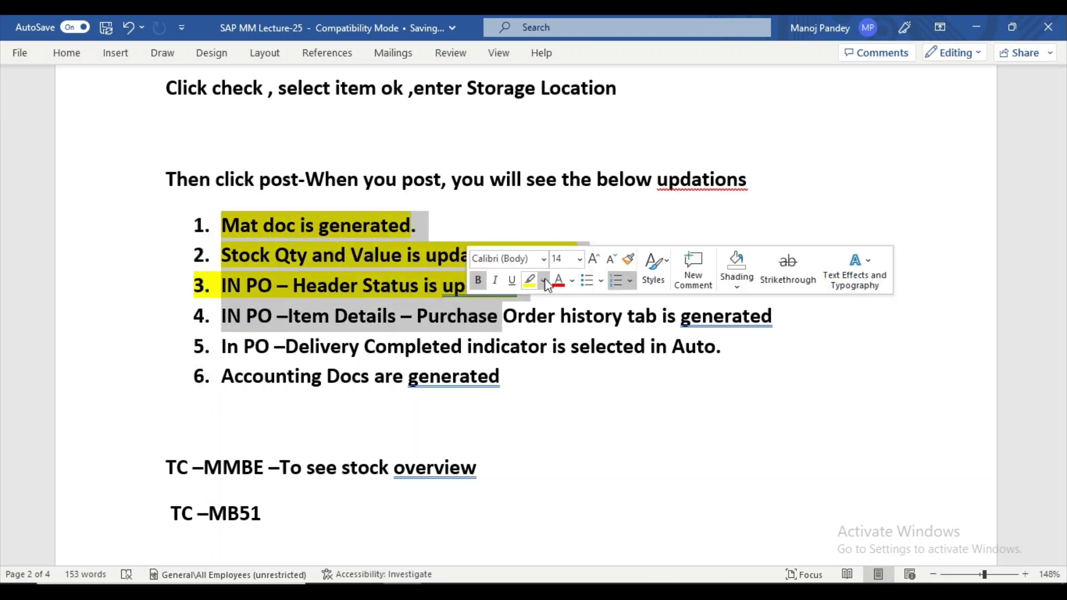
{"action": "left_click", "coordinate": [544, 281]}
{"action": "left_click", "coordinate": [538, 375]}
{"action": "left_click", "coordinate": [539, 377]}
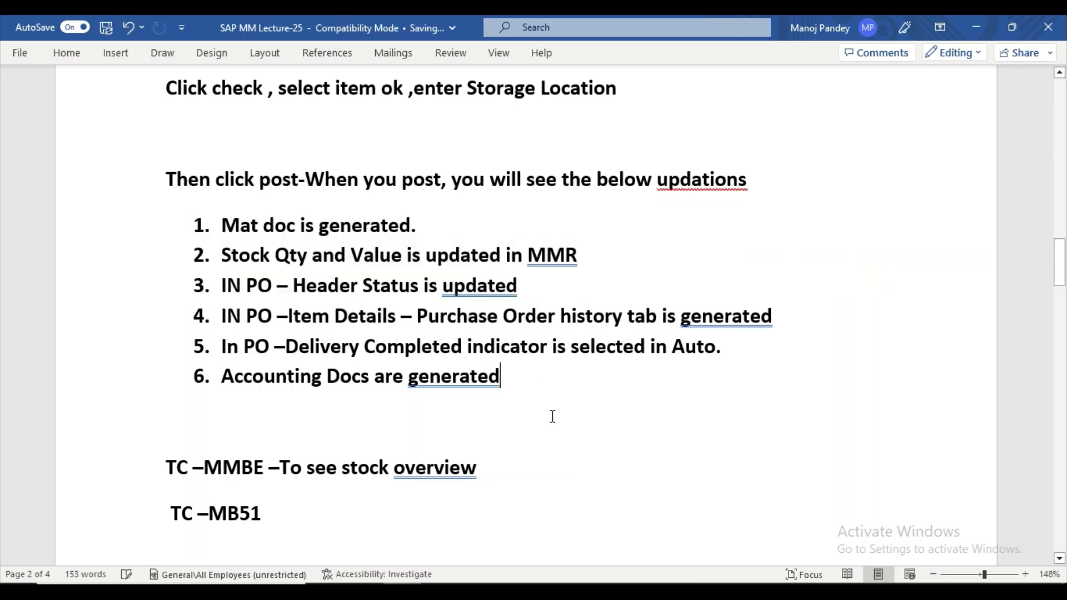
Highlight the Goods Receipt definition, from "Goods Receipt" through "against PO", in yellow.
{"action": "mouse_move", "coordinate": [1060, 263]}
{"action": "left_mouse_down"}
{"action": "mouse_move", "coordinate": [1062, 223]}
{"action": "mouse_move", "coordinate": [1062, 271]}
{"action": "mouse_move", "coordinate": [1062, 243]}
{"action": "left_mouse_up"}
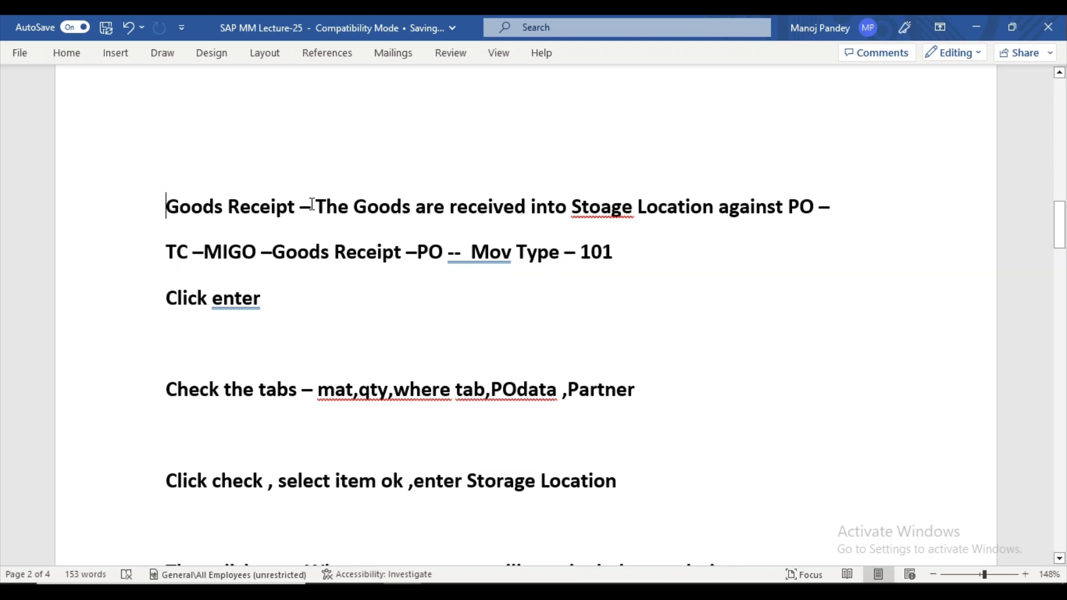
{"action": "left_click_drag", "start_coordinate": [167, 206], "coordinate": [817, 221]}
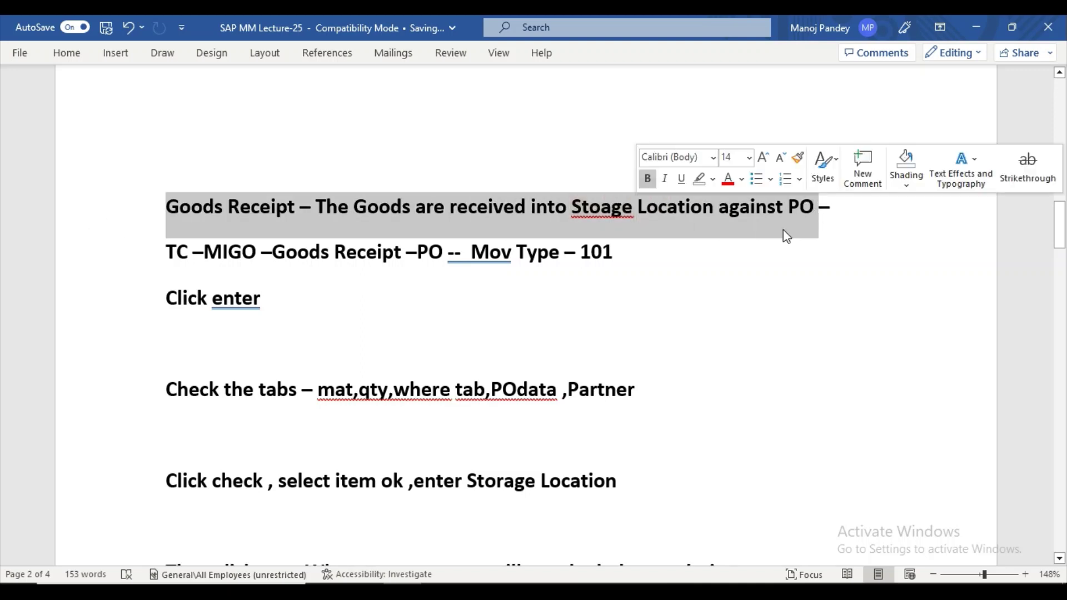
{"action": "left_click", "coordinate": [713, 179]}
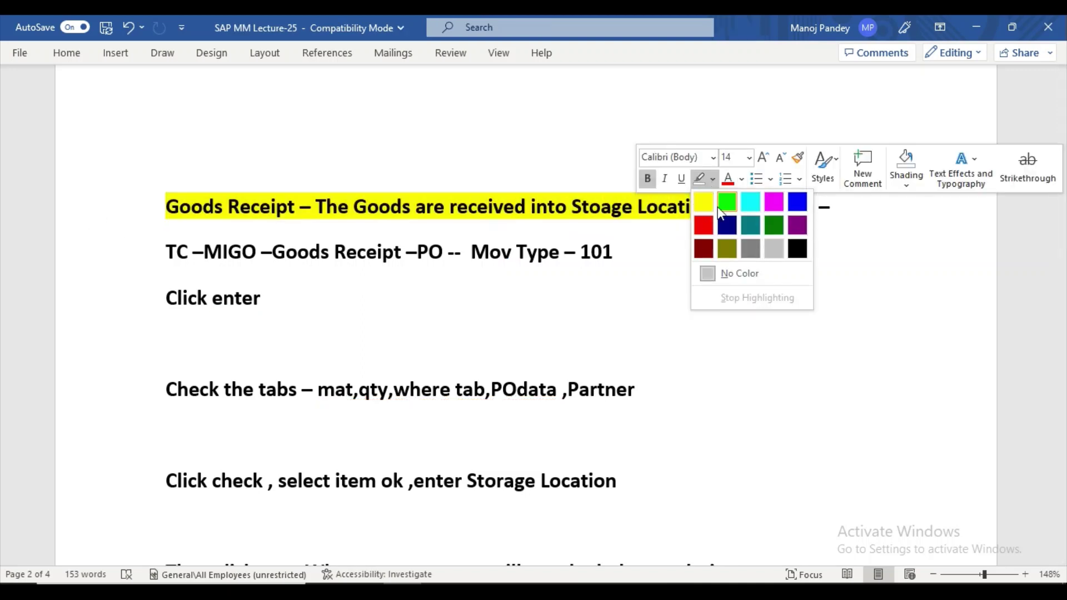
{"action": "left_click", "coordinate": [703, 202]}
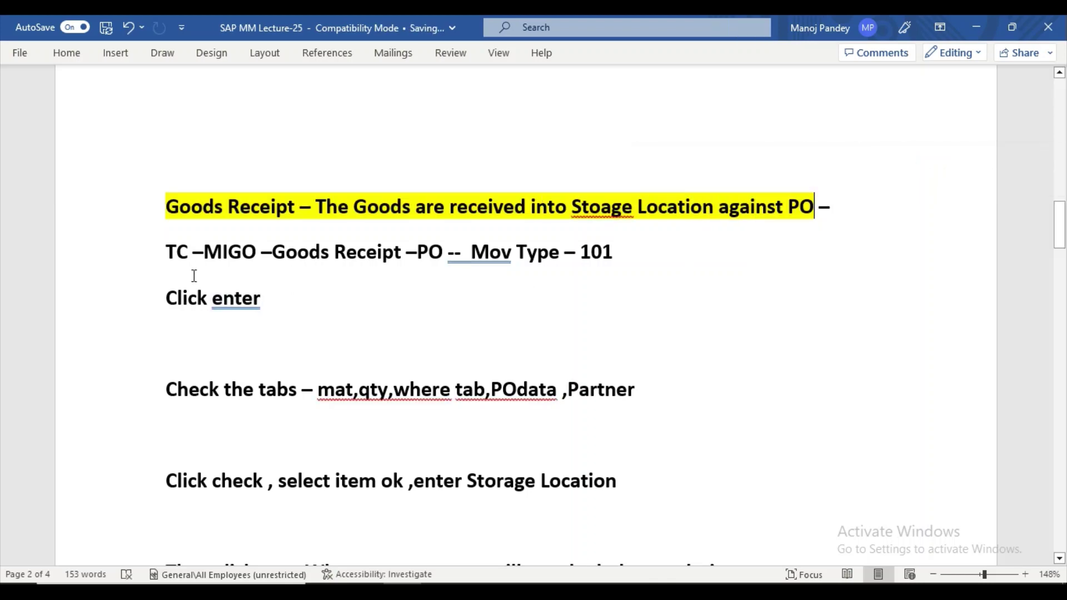
Highlight the transaction code text "TC –MIGO" below the Goods Receipt definition in turquoise.
{"action": "left_click_drag", "start_coordinate": [168, 244], "coordinate": [252, 258]}
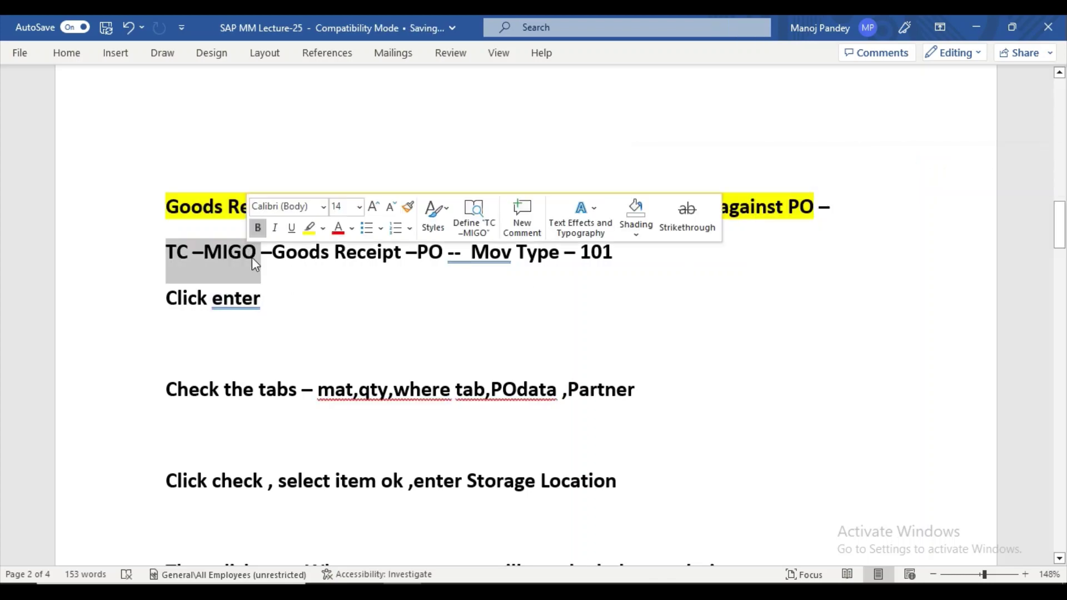
{"action": "left_click", "coordinate": [322, 230]}
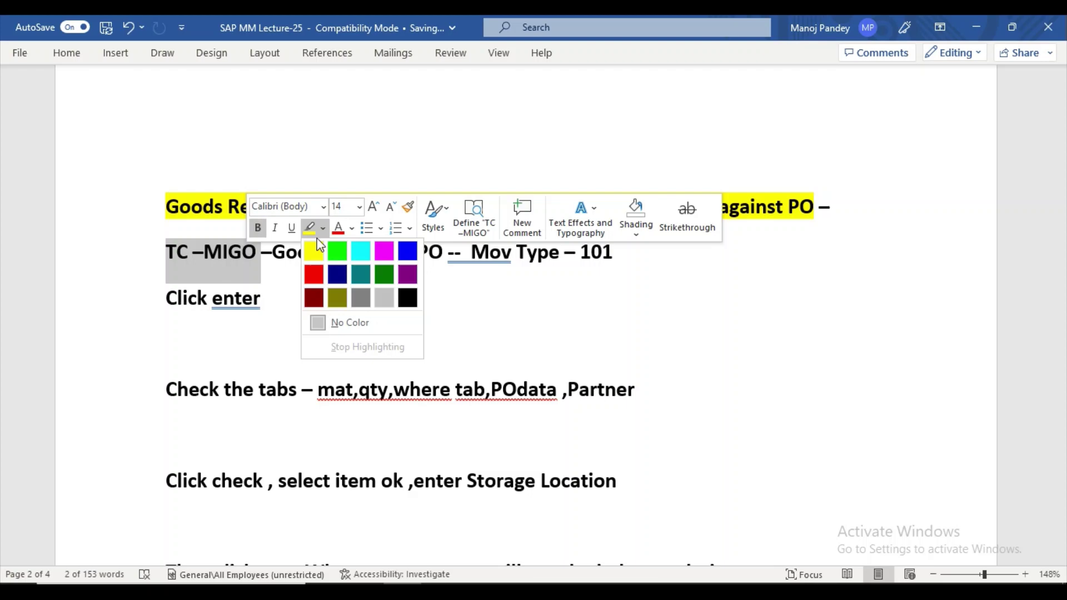
{"action": "left_click", "coordinate": [355, 248]}
{"action": "left_click", "coordinate": [318, 296]}
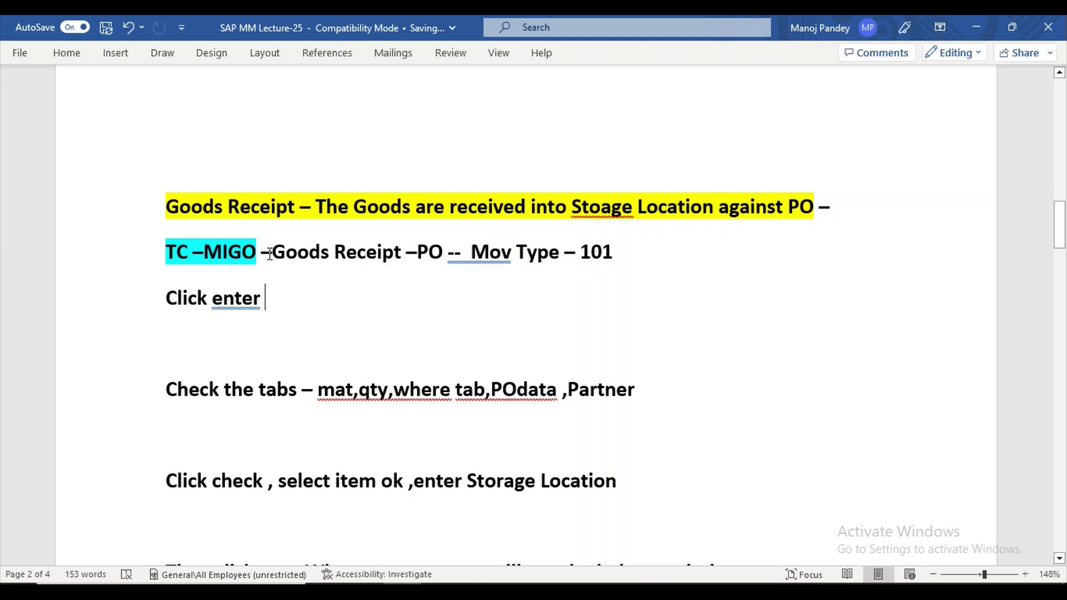
Highlight the text "Goods Receipt –PO -- Mov Type – 101" after the MIGO transaction code in yellow.
{"action": "left_click_drag", "start_coordinate": [269, 255], "coordinate": [656, 269]}
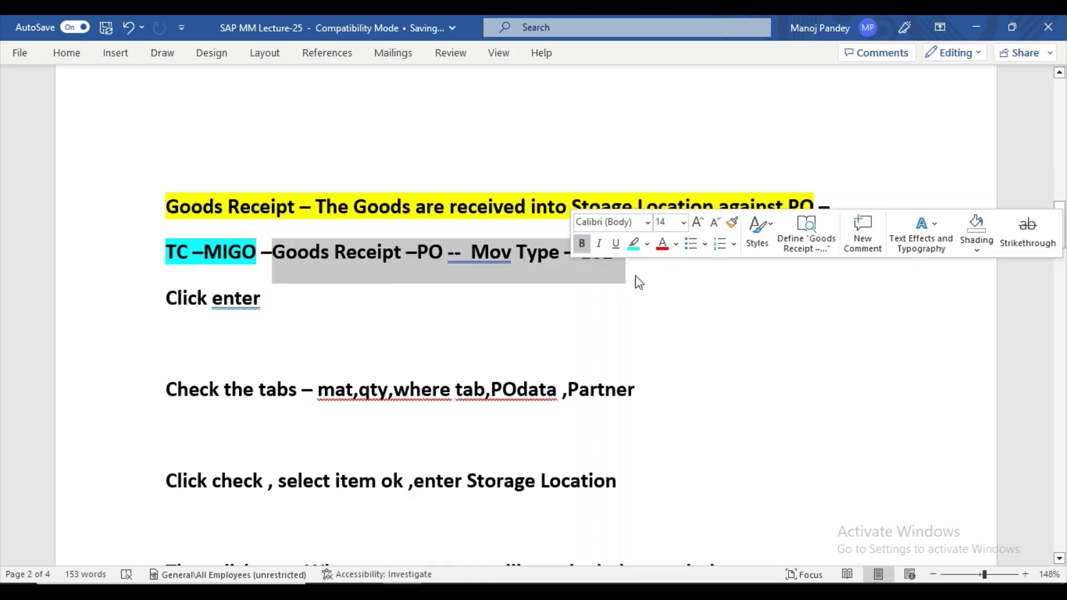
{"action": "left_click", "coordinate": [648, 245]}
{"action": "left_click", "coordinate": [636, 265]}
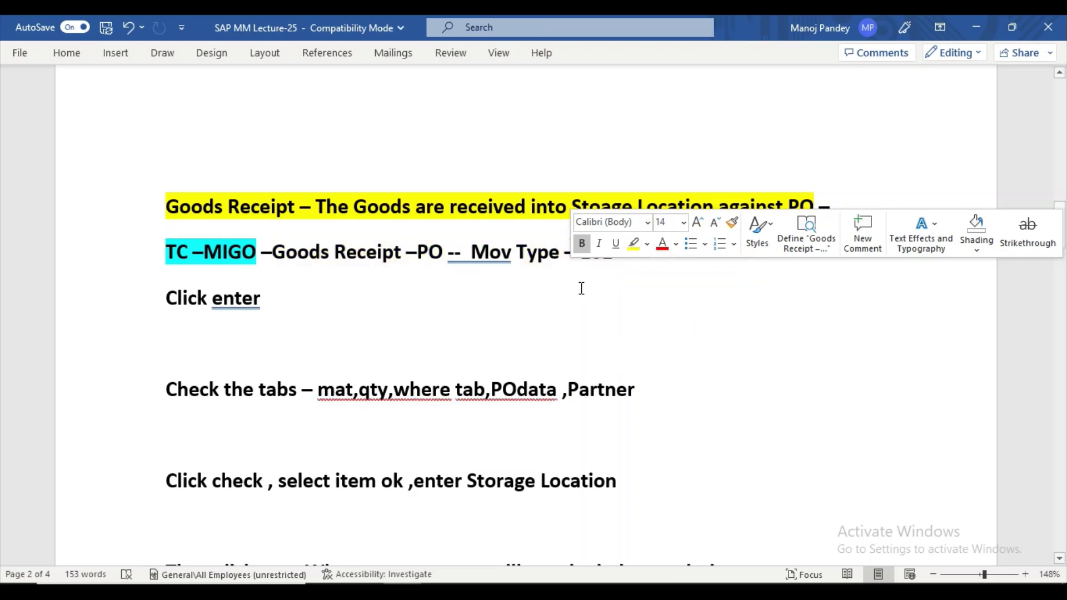
{"action": "left_click", "coordinate": [578, 286]}
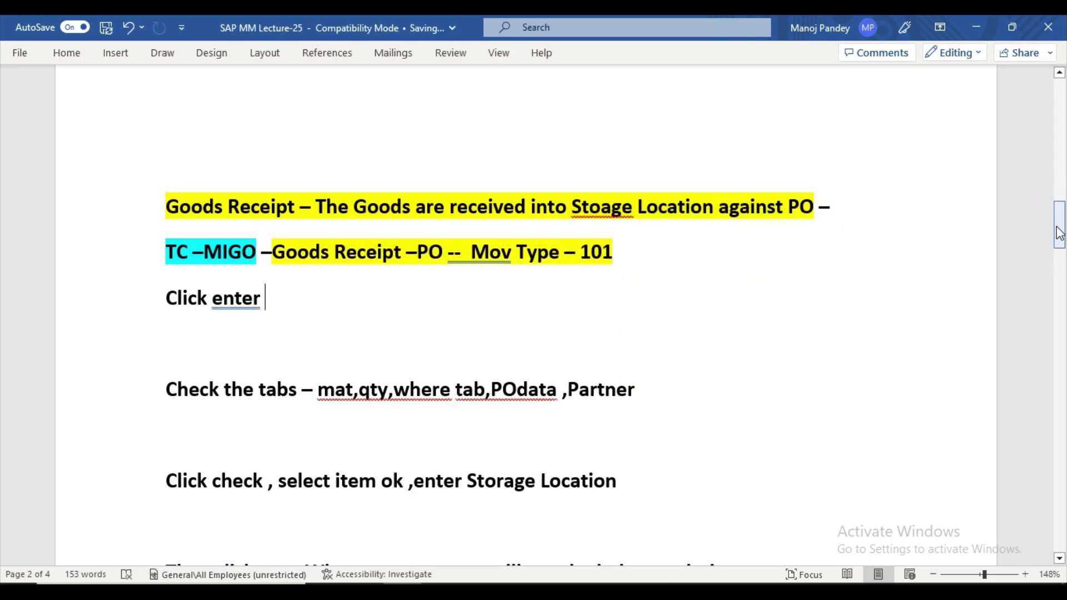
Switch to SAP's material document display and review the INVENTMAT2 item's material and quantity details.
{"action": "left_click_drag", "start_coordinate": [1060, 225], "coordinate": [1062, 231]}
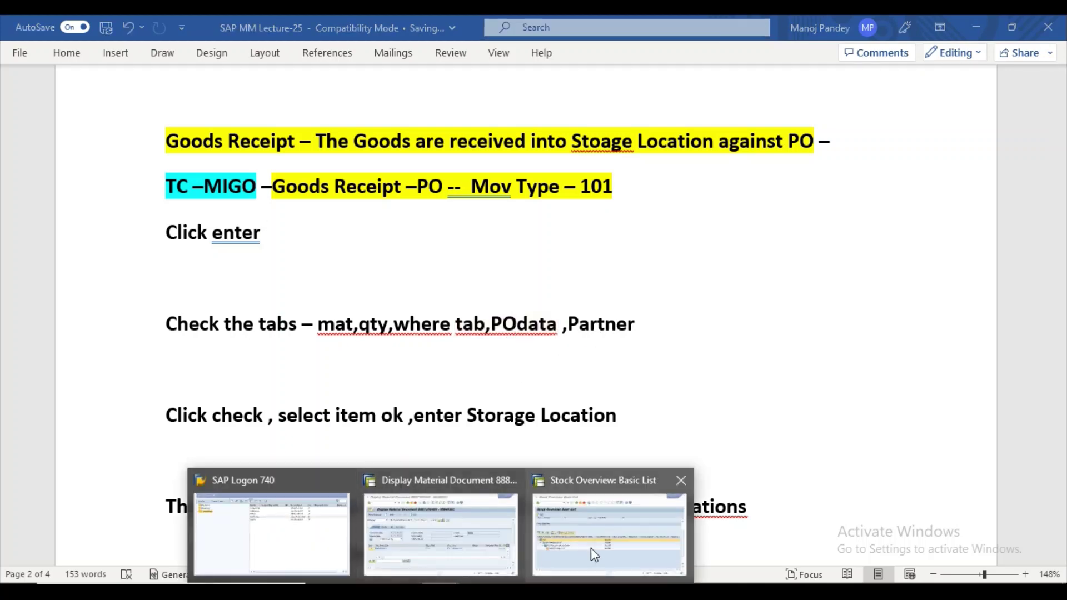
{"action": "left_click", "coordinate": [592, 548]}
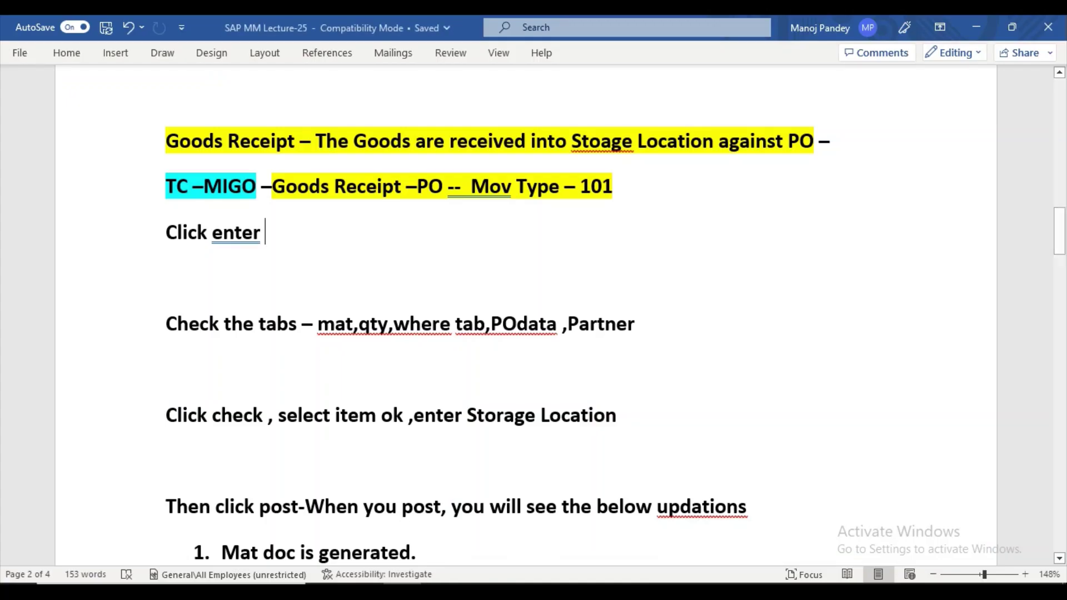
{"action": "left_click", "coordinate": [449, 519]}
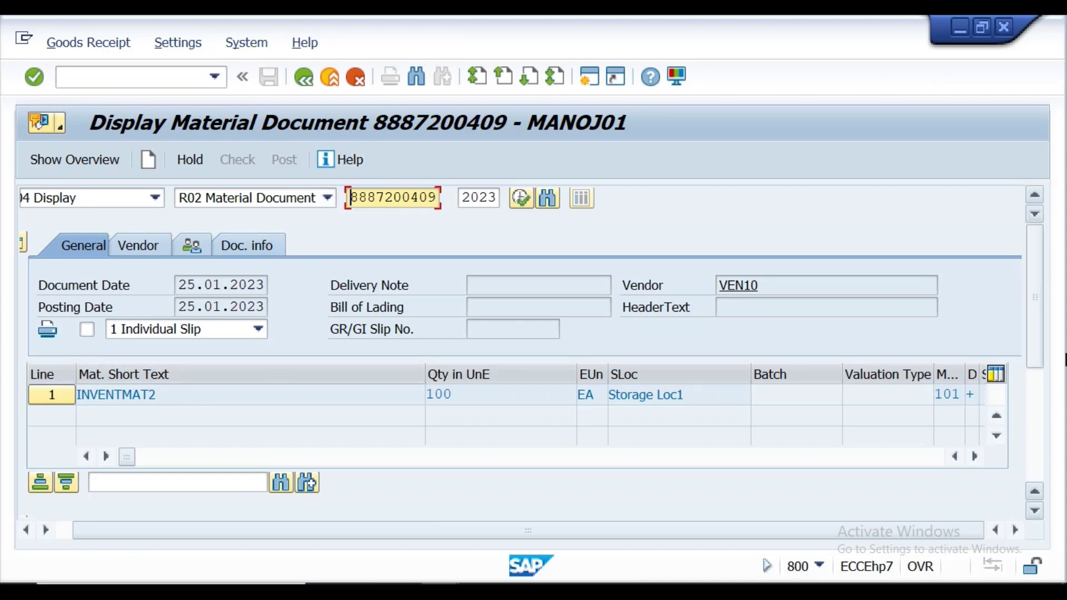
{"action": "left_click_drag", "start_coordinate": [1037, 314], "coordinate": [1041, 402]}
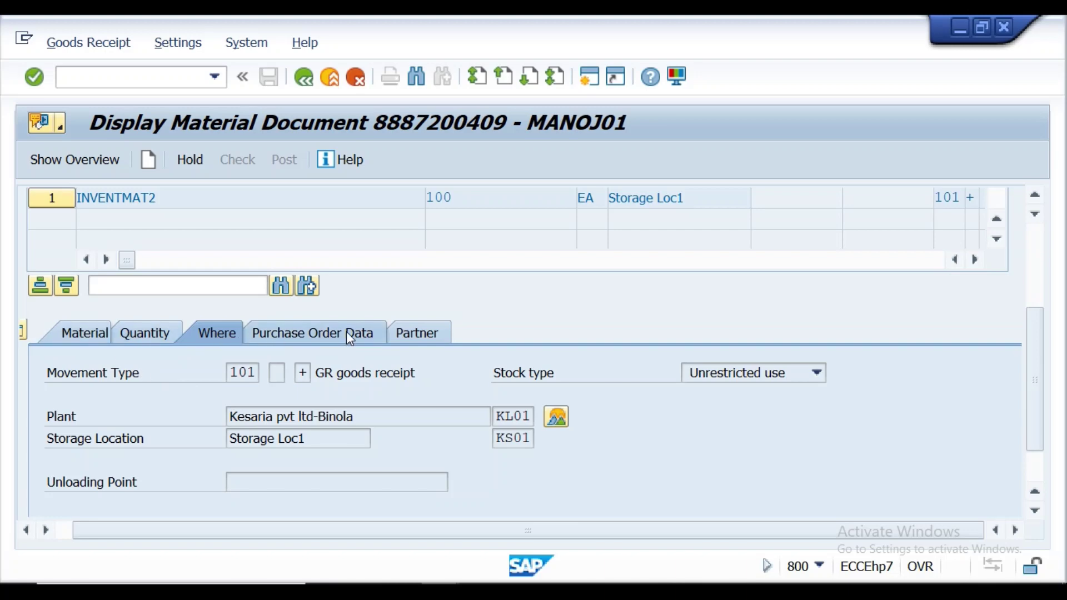
{"action": "left_click", "coordinate": [81, 336]}
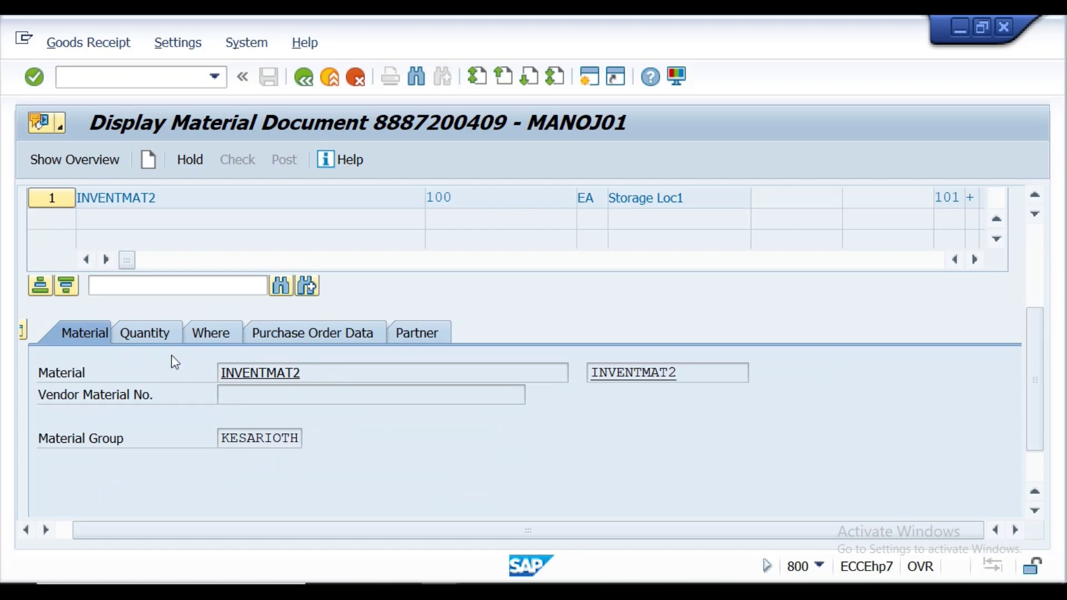
{"action": "left_click", "coordinate": [149, 334]}
{"action": "left_click", "coordinate": [268, 374]}
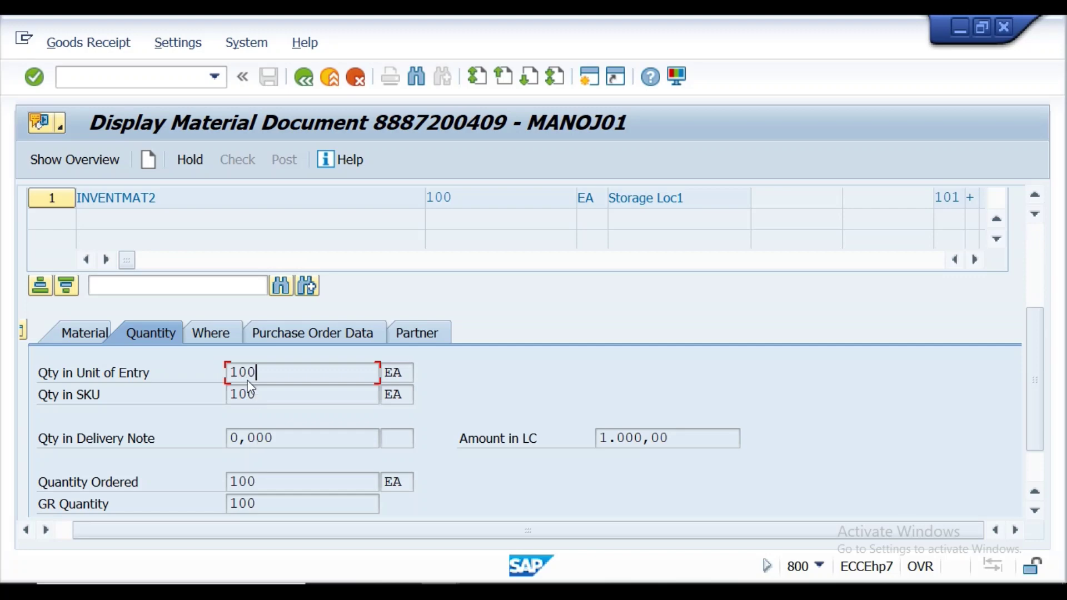
Review the item's storage location, purchase order data and partner details in the material document.
{"action": "left_click", "coordinate": [227, 345]}
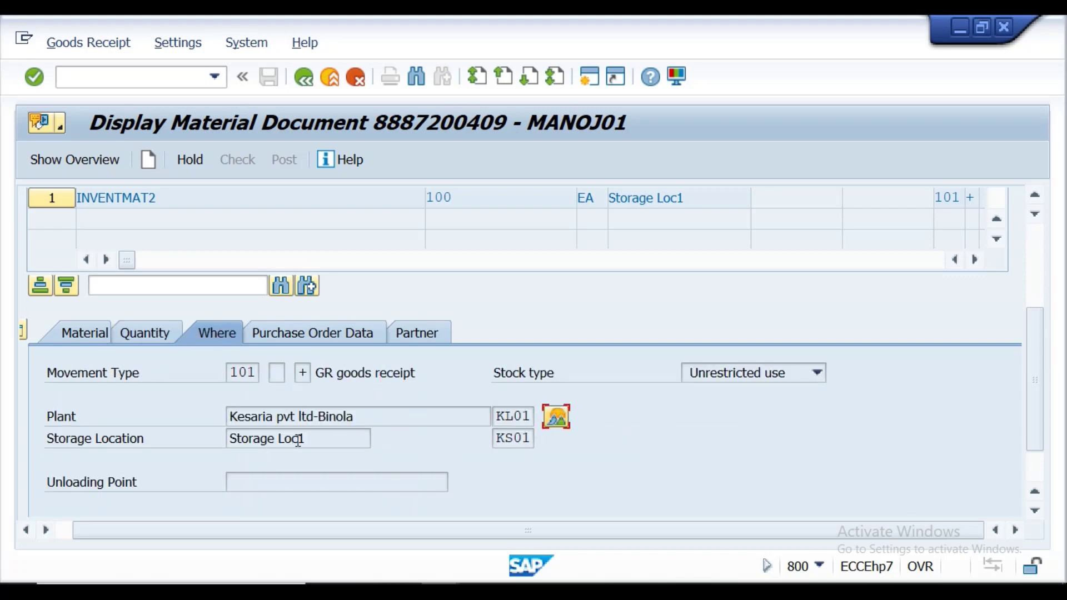
{"action": "left_click", "coordinate": [323, 440]}
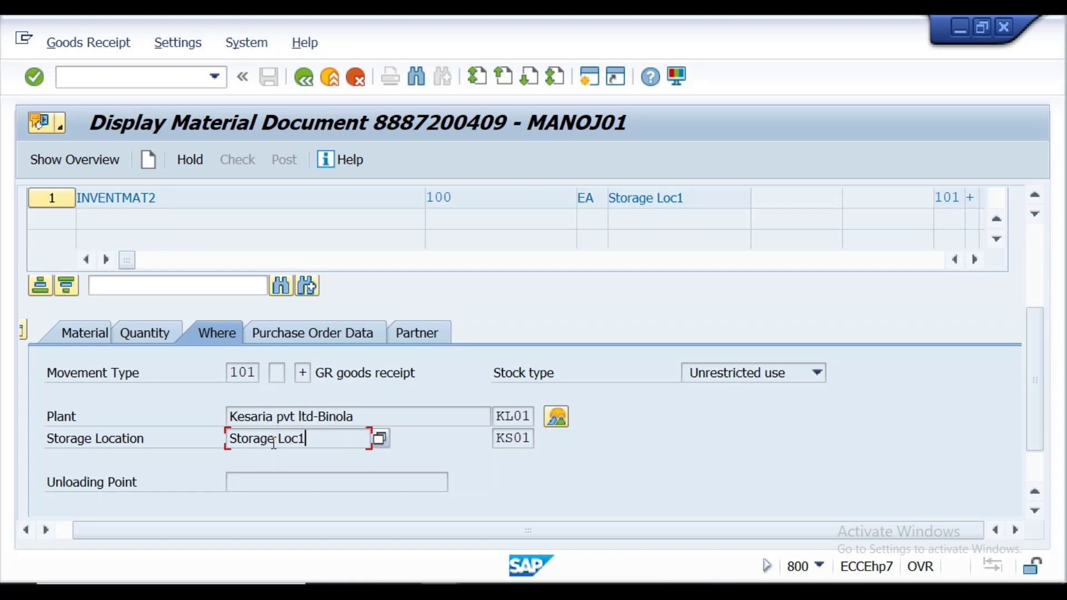
{"action": "left_click", "coordinate": [318, 335]}
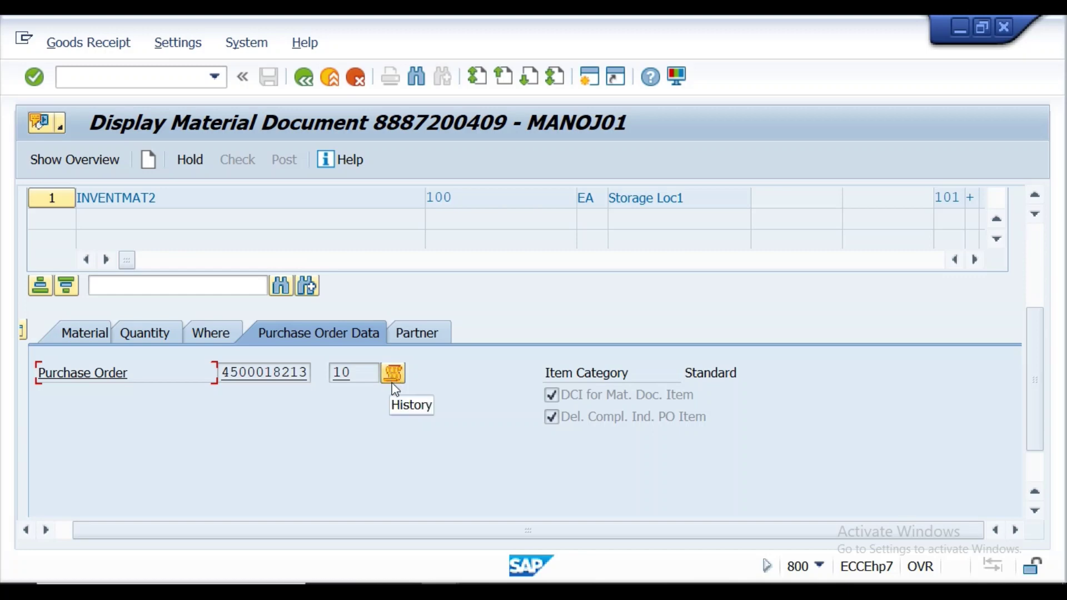
{"action": "left_click", "coordinate": [415, 344]}
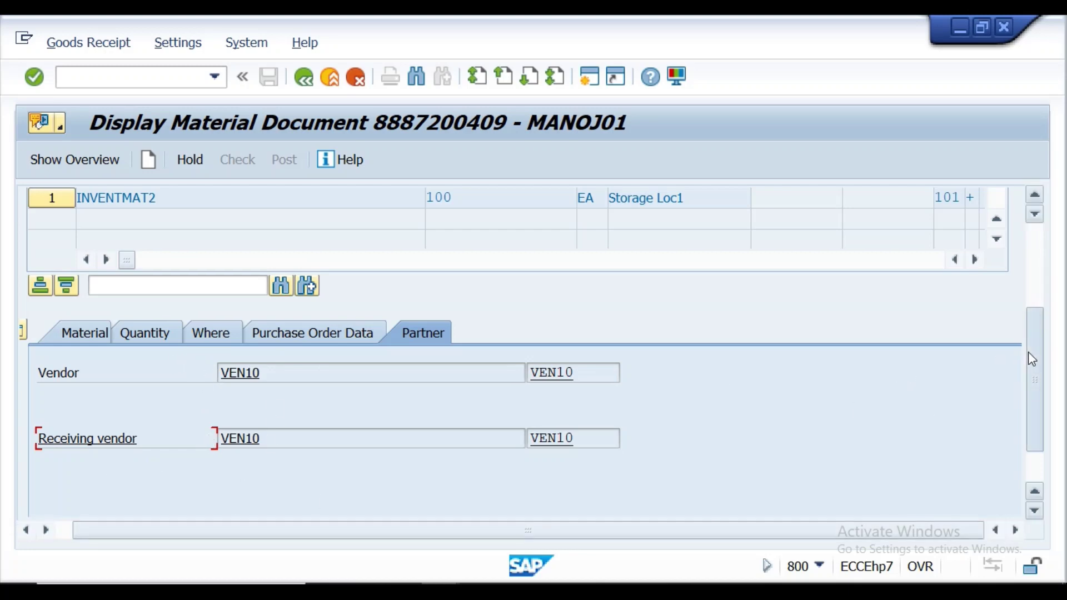
{"action": "left_click_drag", "start_coordinate": [1029, 351], "coordinate": [1031, 413]}
Switch back to the SAP MM Lecture-25 Word document and highlight the "Then click post" sentence above the update list in bright green.
{"action": "key", "text": "alt+Tab"}
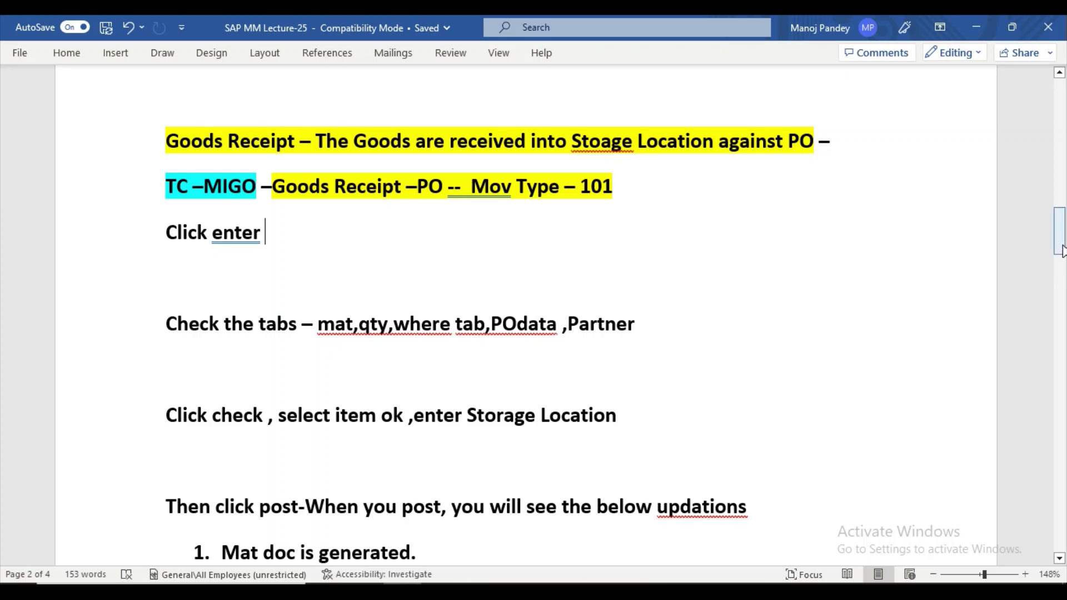
{"action": "left_click_drag", "start_coordinate": [1063, 241], "coordinate": [1064, 267]}
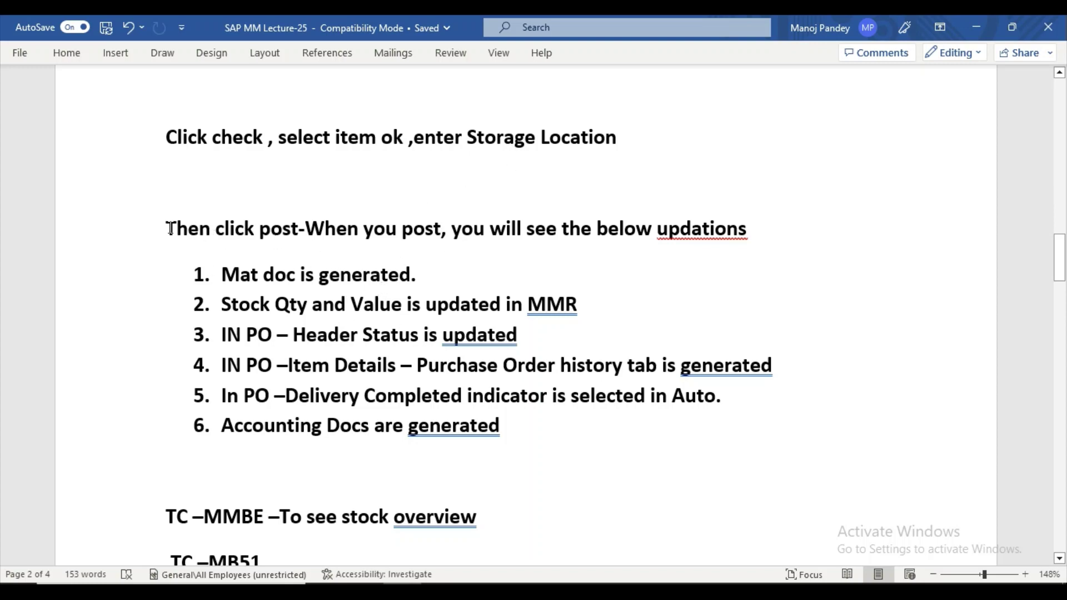
{"action": "left_click_drag", "start_coordinate": [170, 228], "coordinate": [747, 245]}
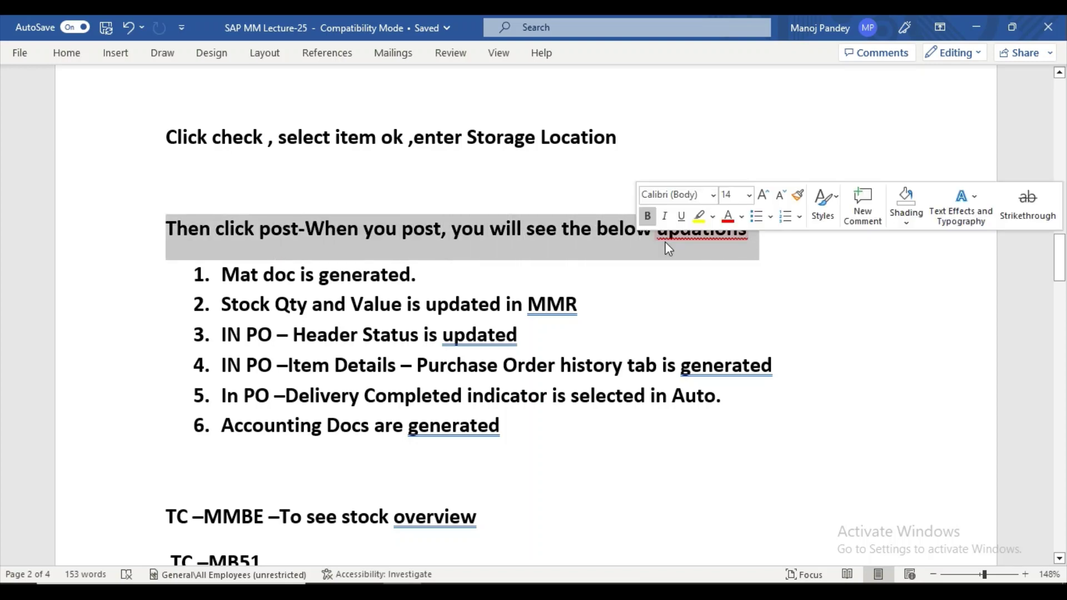
{"action": "left_click", "coordinate": [713, 216]}
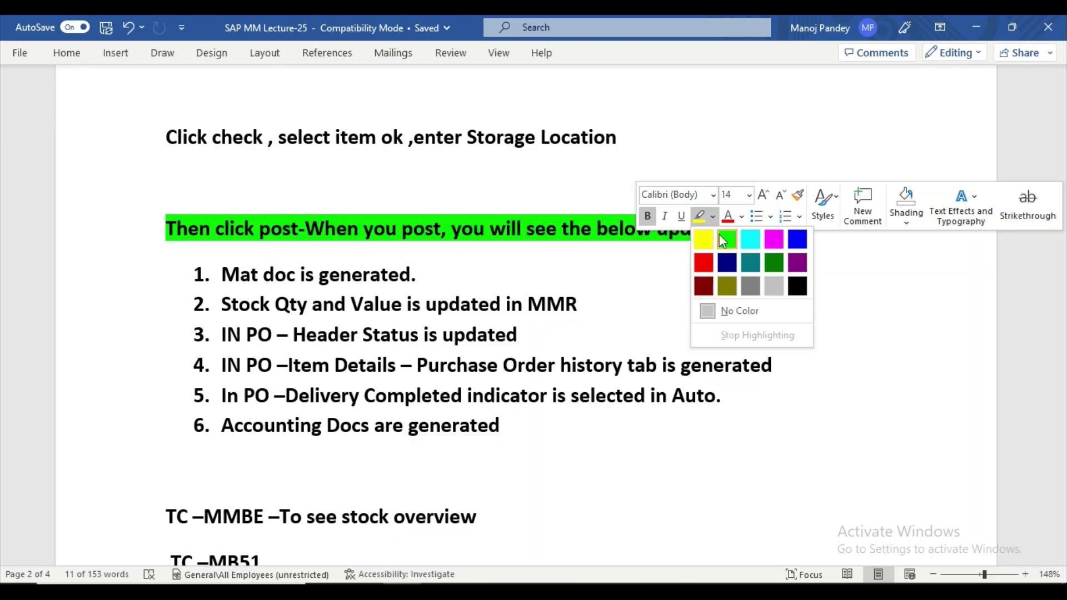
{"action": "left_click", "coordinate": [728, 239]}
{"action": "left_click", "coordinate": [418, 274]}
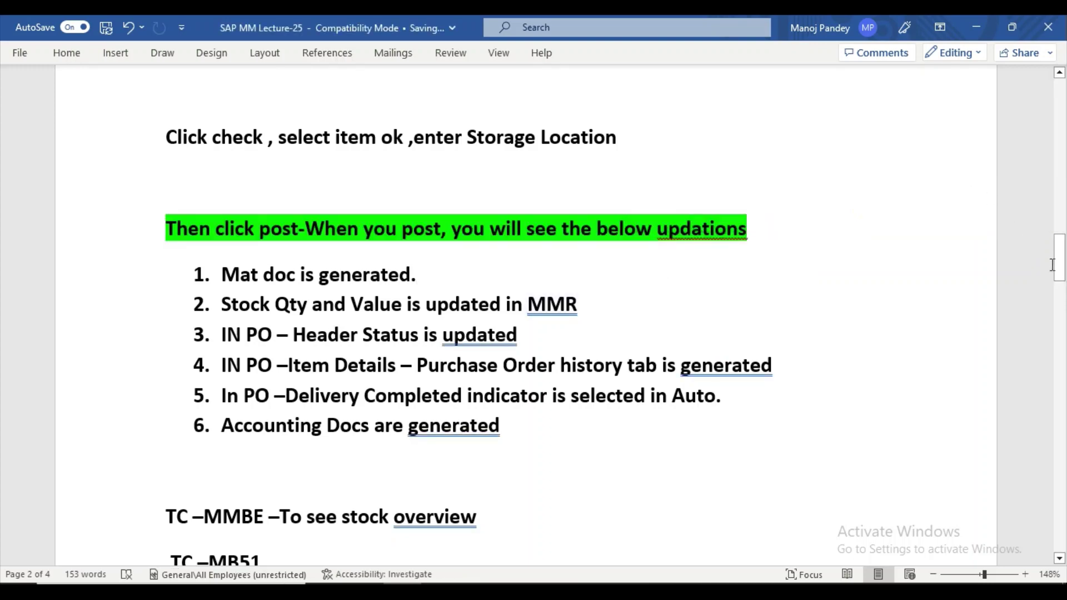
Switch to the SAP material document and examine the item's purchase order data, including the delivery completed indicators.
{"action": "left_click_drag", "start_coordinate": [1052, 265], "coordinate": [1063, 287]}
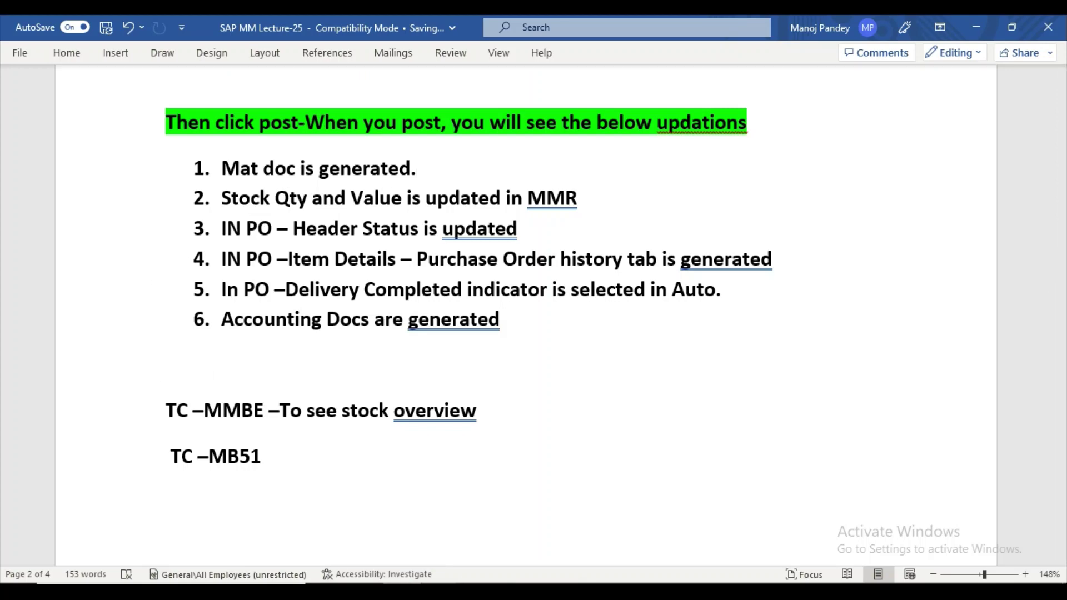
{"action": "left_click", "coordinate": [494, 574]}
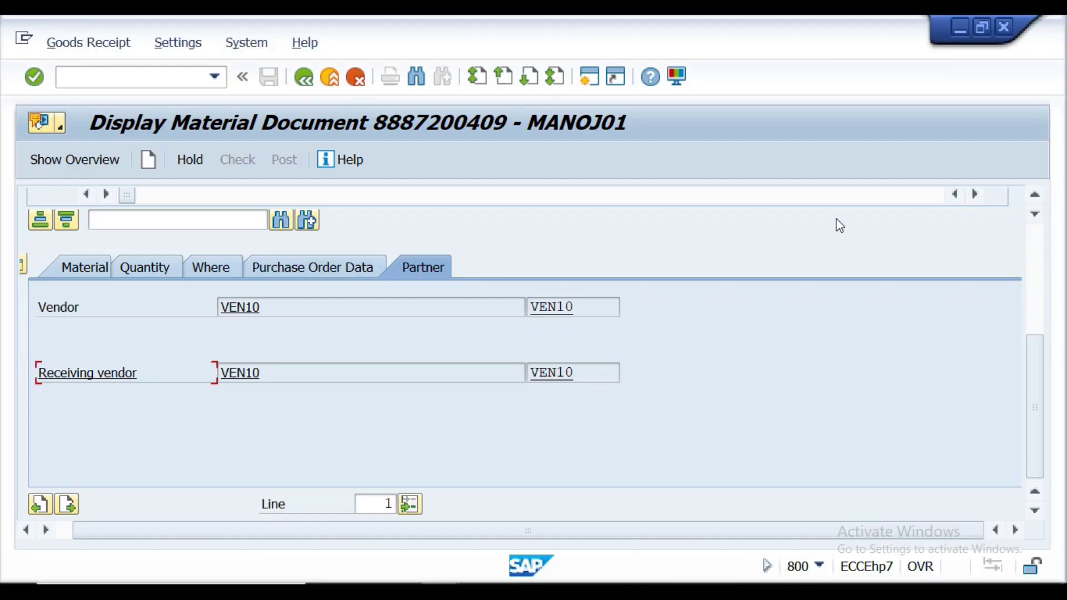
{"action": "left_click_drag", "start_coordinate": [1038, 363], "coordinate": [1039, 324]}
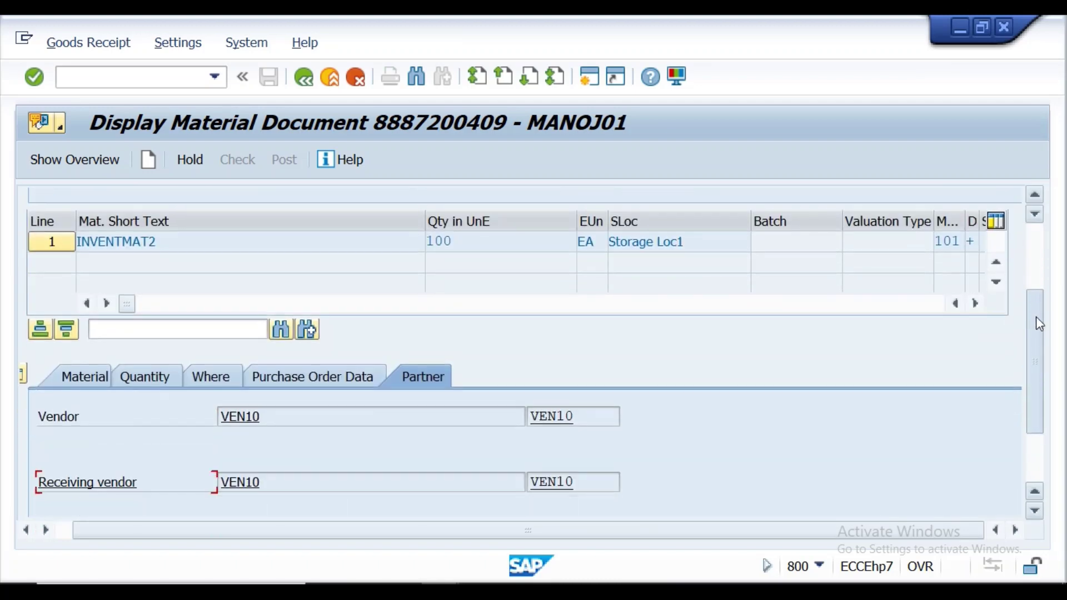
{"action": "left_click", "coordinate": [285, 376]}
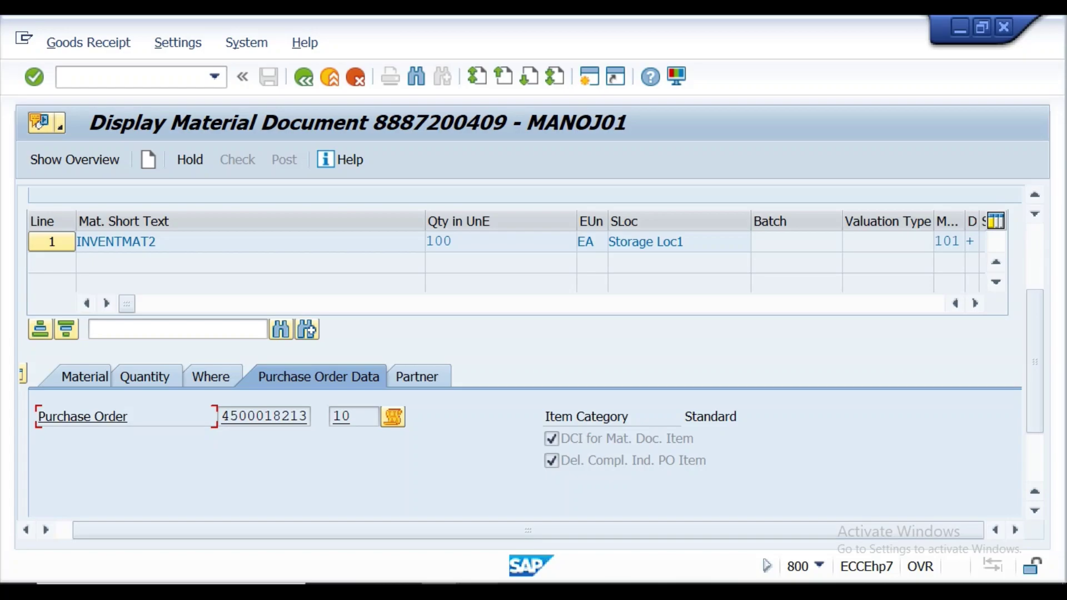
Switch to the SAP MM Lecture-25 Word document and highlight list item 5, about the delivery completed indicator, in yellow.
{"action": "key", "text": "alt+Tab"}
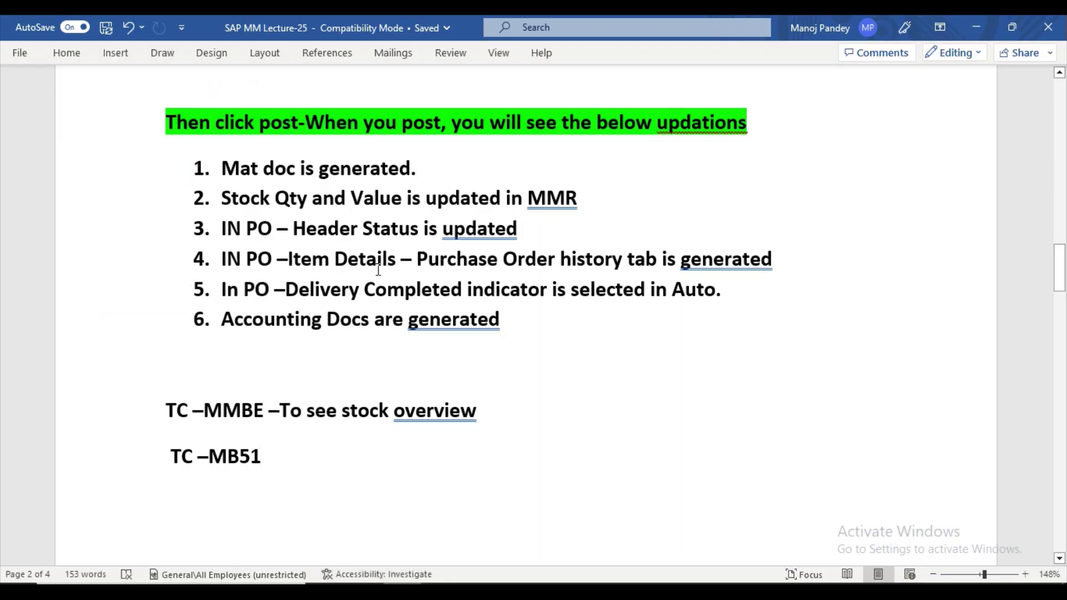
{"action": "left_click_drag", "start_coordinate": [213, 289], "coordinate": [721, 292]}
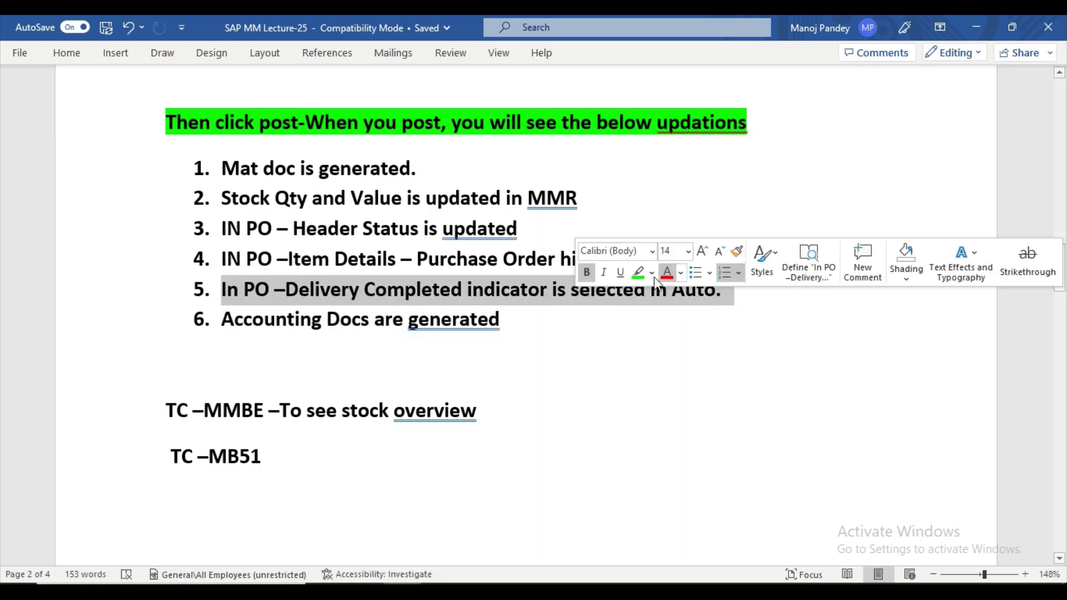
{"action": "left_click", "coordinate": [650, 274]}
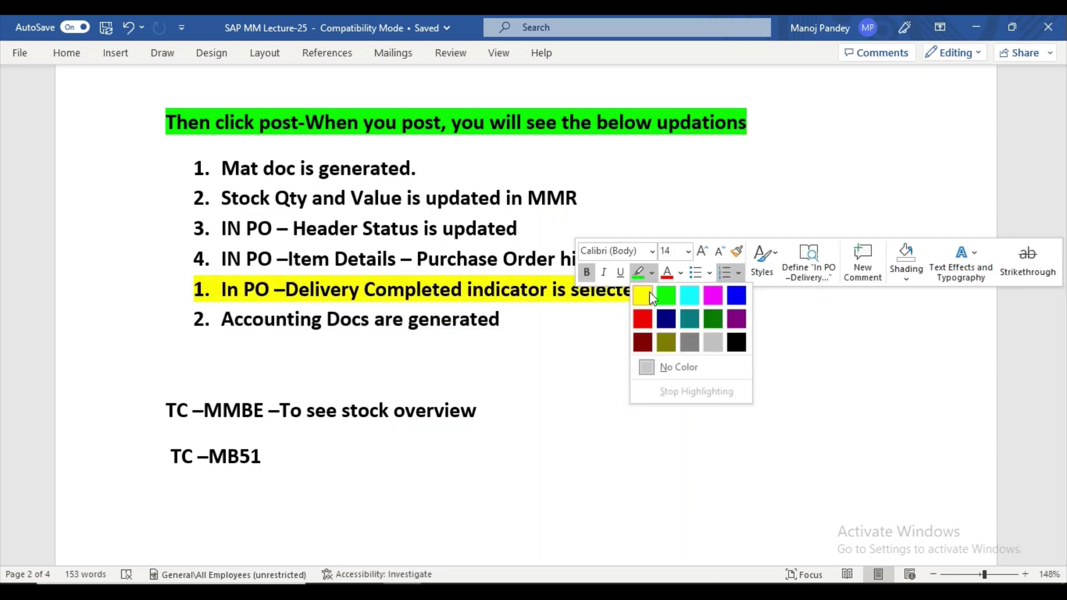
{"action": "left_click", "coordinate": [643, 291]}
{"action": "left_click", "coordinate": [617, 358]}
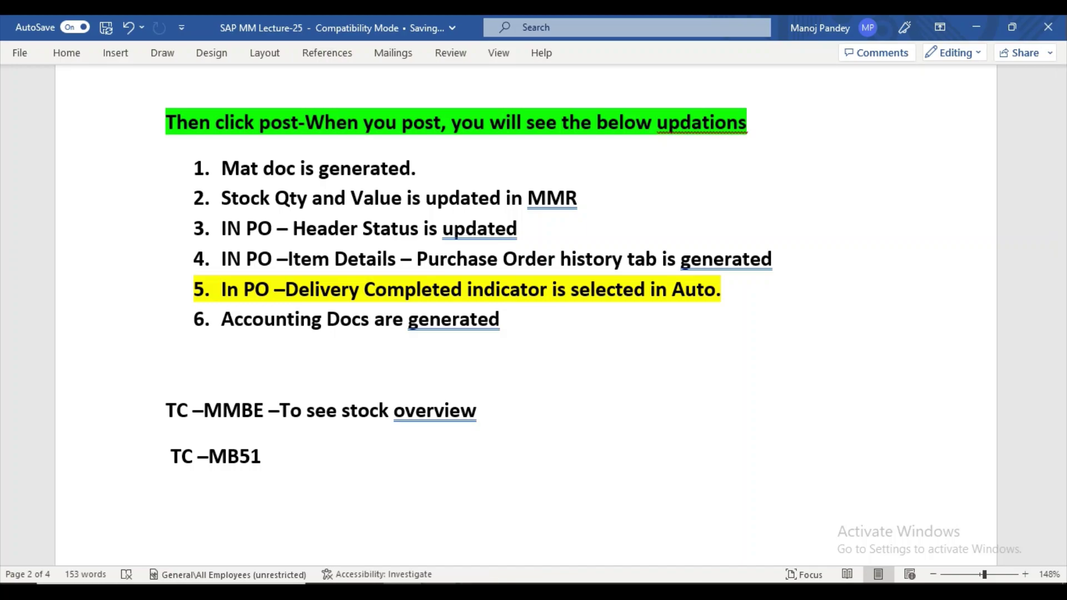
Switch to SAP, open the purchase order linked to the material document, and review its header status.
{"action": "left_click", "coordinate": [529, 492]}
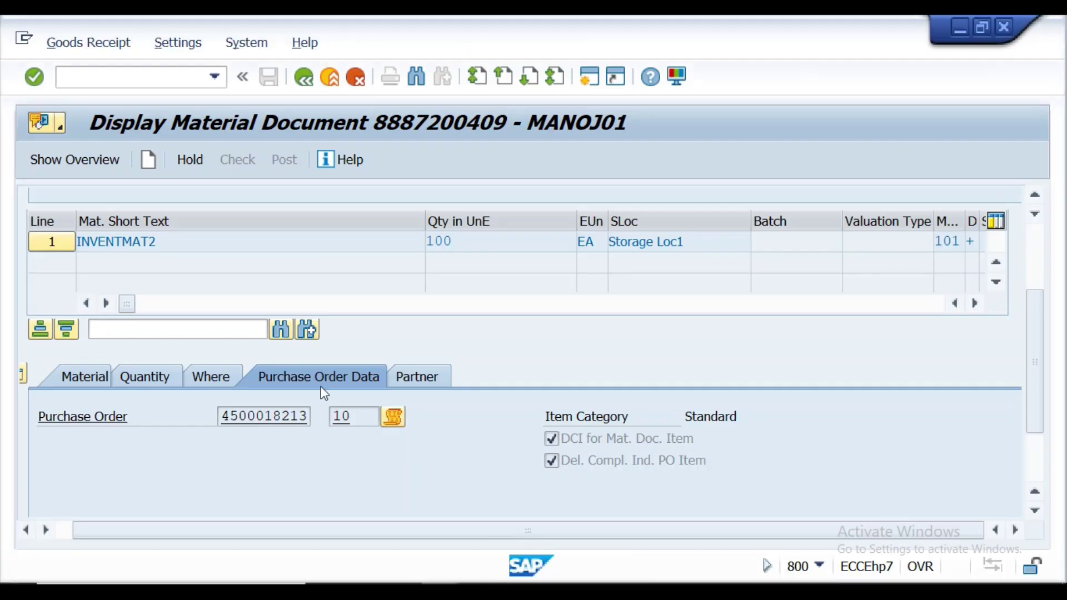
{"action": "double_click", "coordinate": [276, 415]}
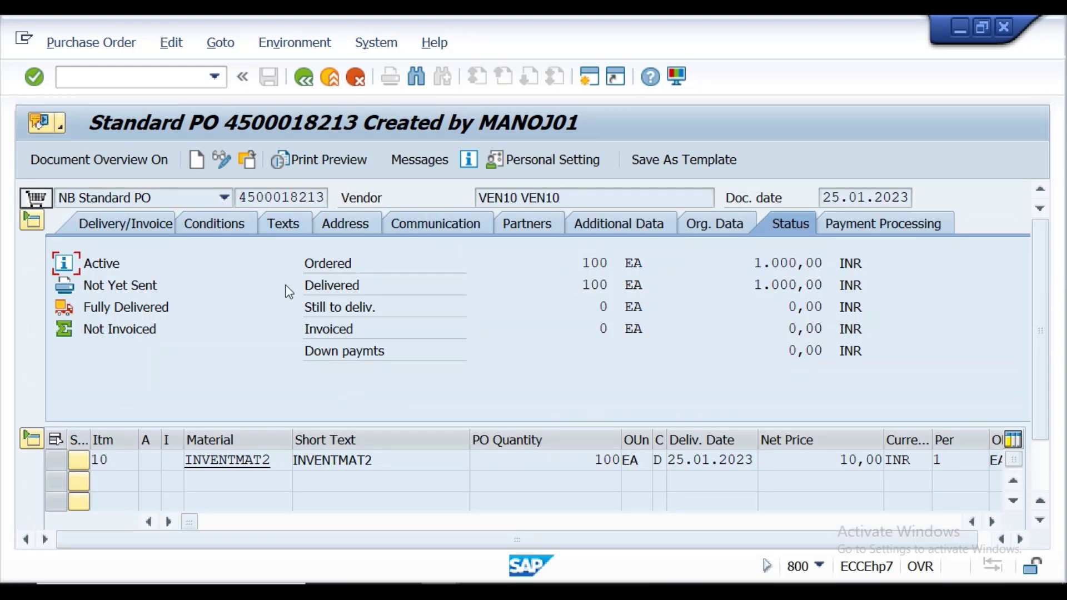
{"action": "left_click", "coordinate": [26, 222]}
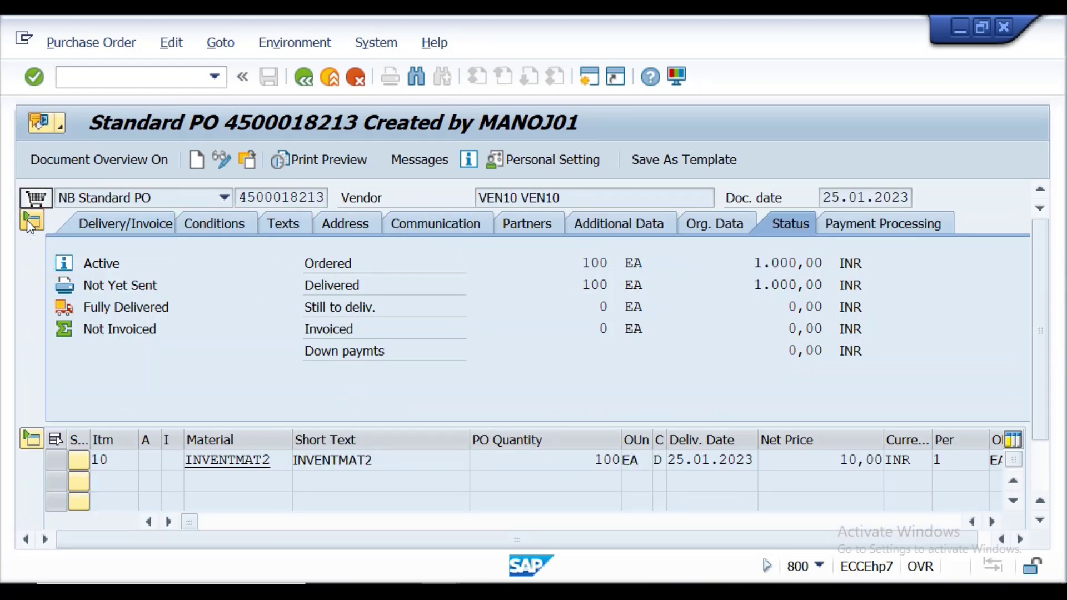
{"action": "left_click", "coordinate": [27, 219]}
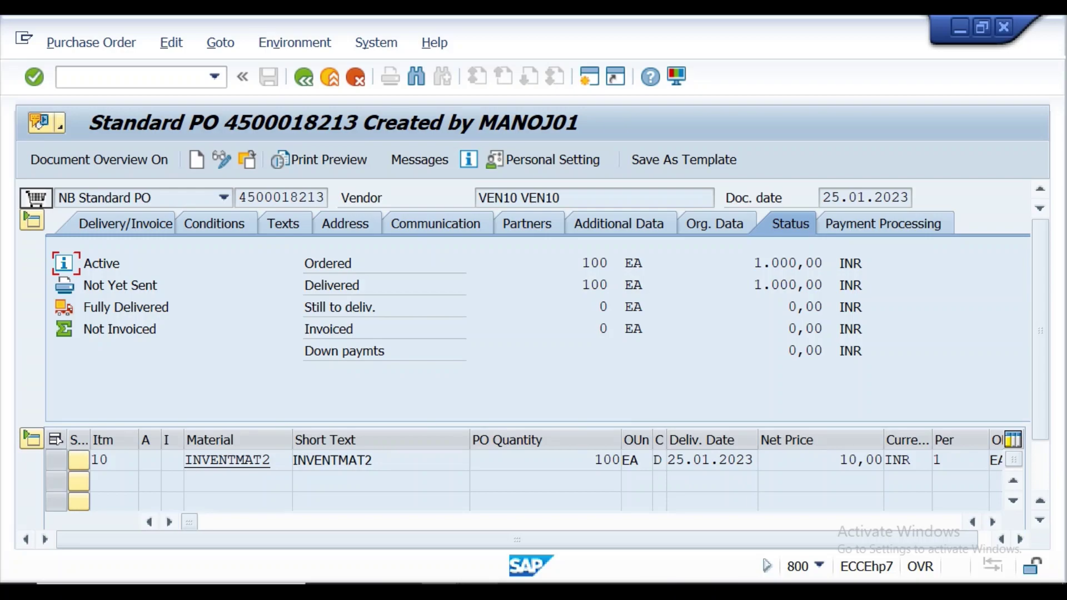
Switch to the Word lecture notes and highlight list item 3, "IN PO – Header Status is updated", in yellow.
{"action": "key", "text": "alt+Tab"}
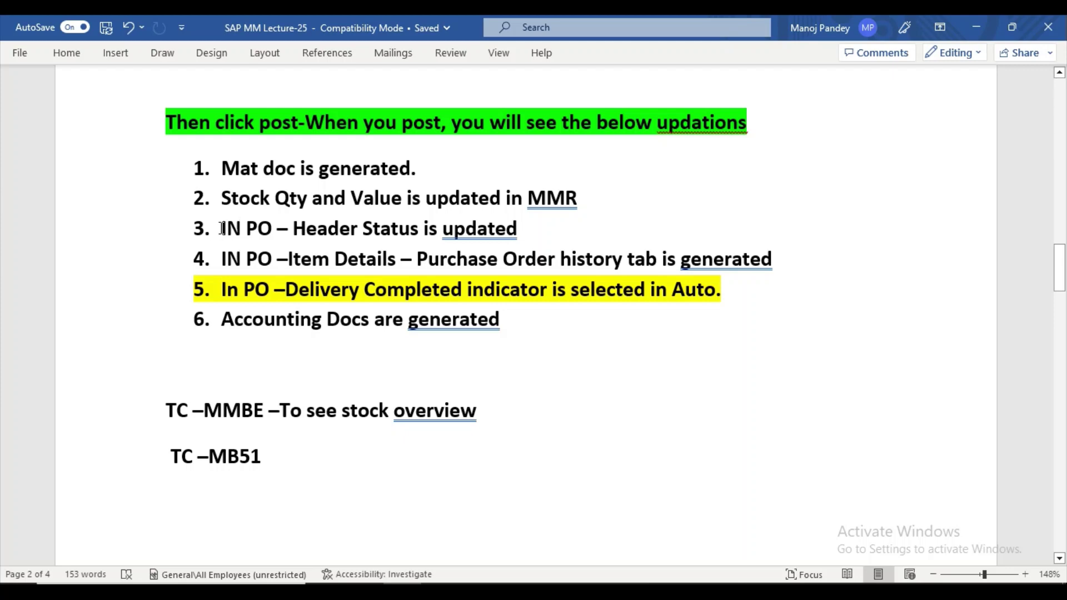
{"action": "left_click_drag", "start_coordinate": [222, 229], "coordinate": [530, 230]}
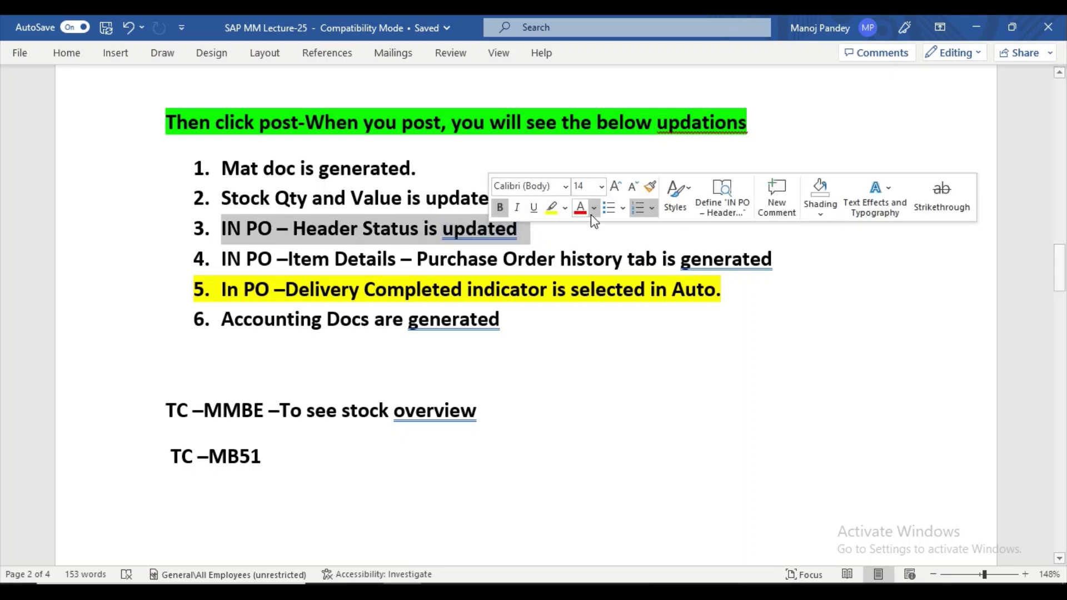
{"action": "left_click", "coordinate": [551, 208]}
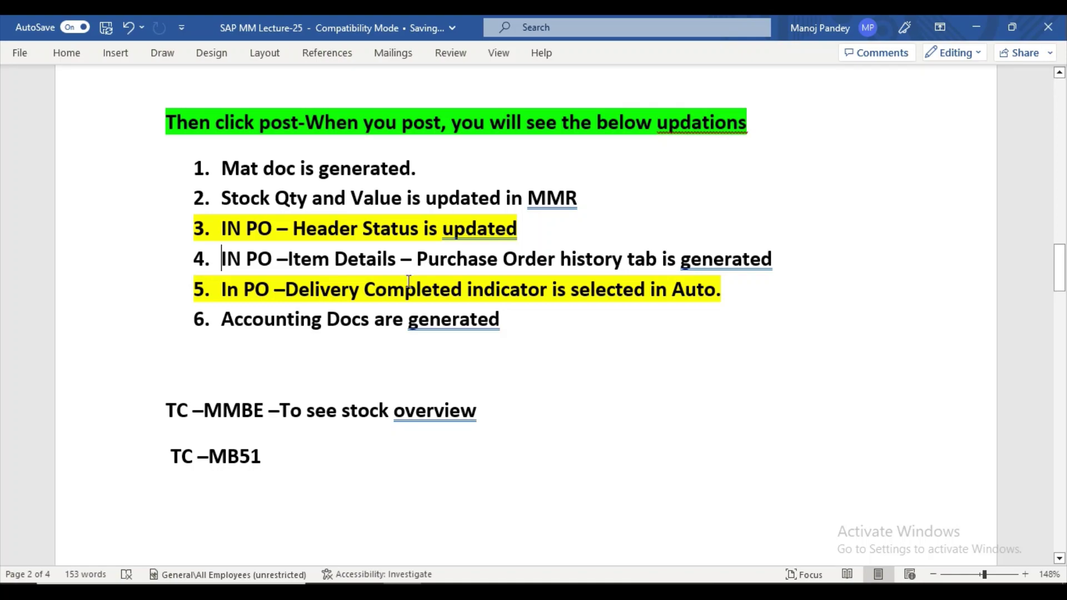
Switch to the SAP purchase order, collapse the header, and expand the INVENTMAT2 item details to review the purchase order history.
{"action": "left_click", "coordinate": [525, 520]}
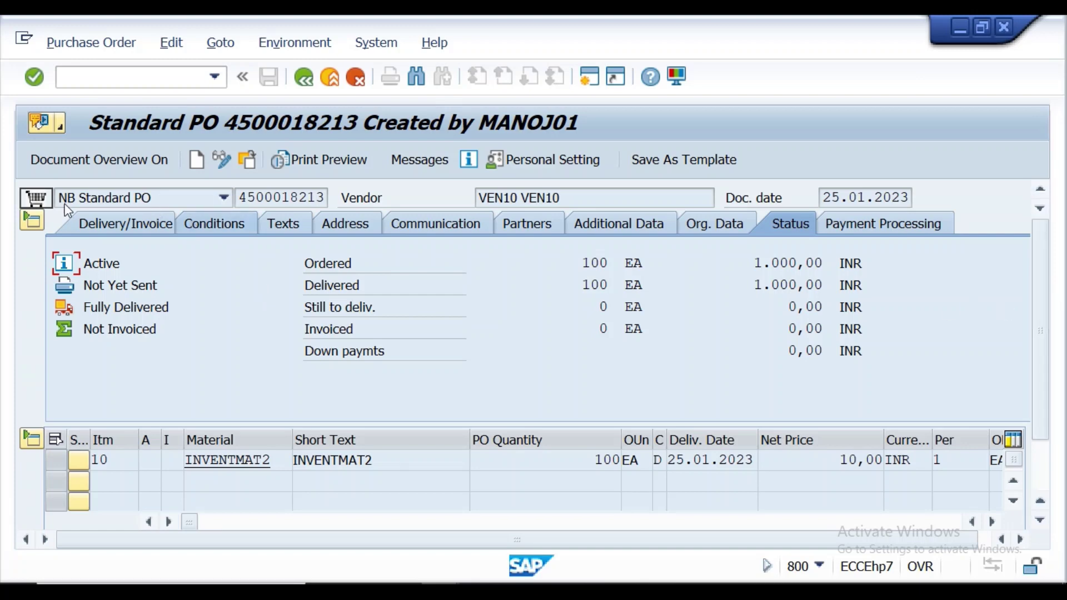
{"action": "left_click", "coordinate": [32, 223]}
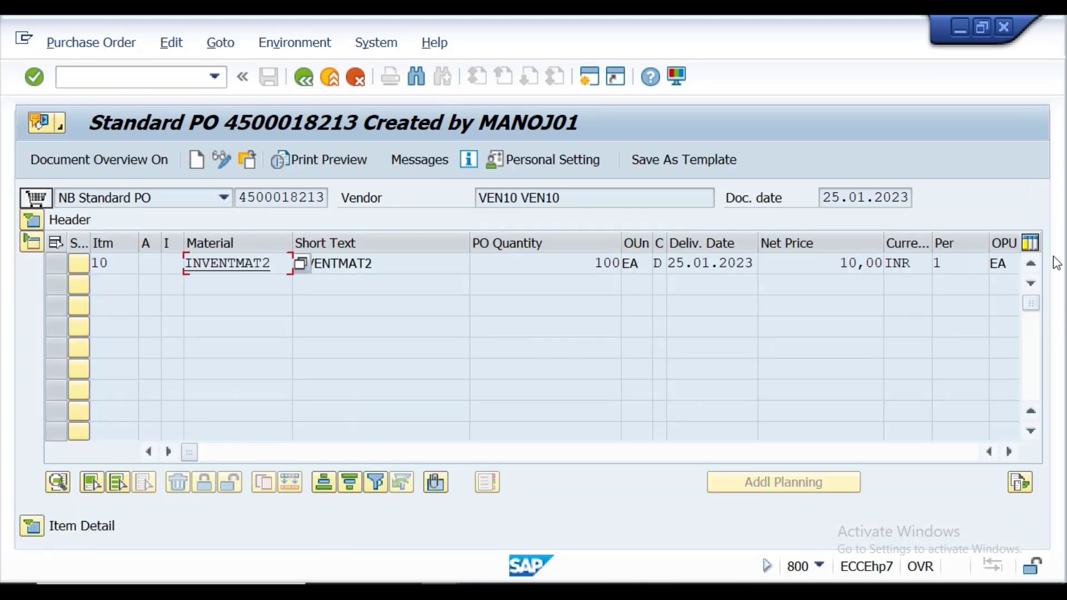
{"action": "left_click", "coordinate": [31, 525]}
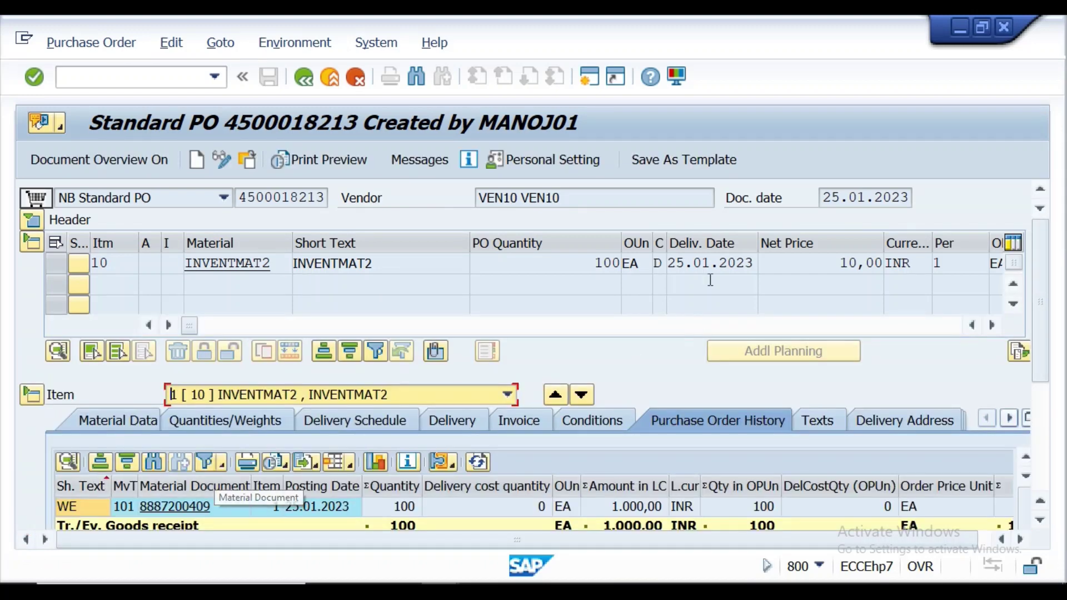
{"action": "left_click_drag", "start_coordinate": [1048, 296], "coordinate": [1041, 353]}
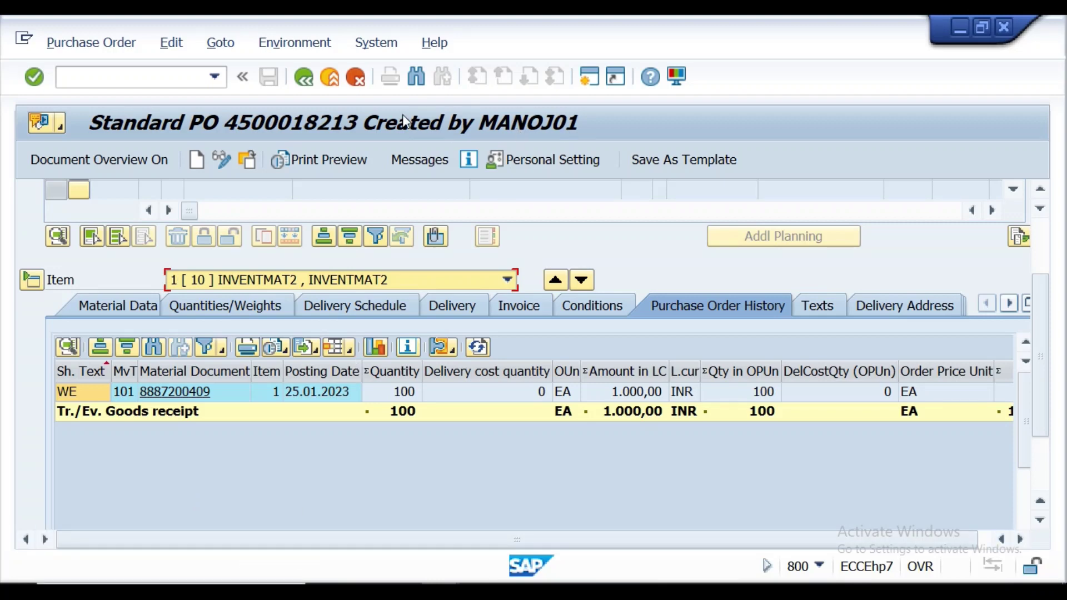
Return to the material document, reopen its linked purchase order, and examine the goods receipt entry in the item's history.
{"action": "left_click", "coordinate": [175, 392]}
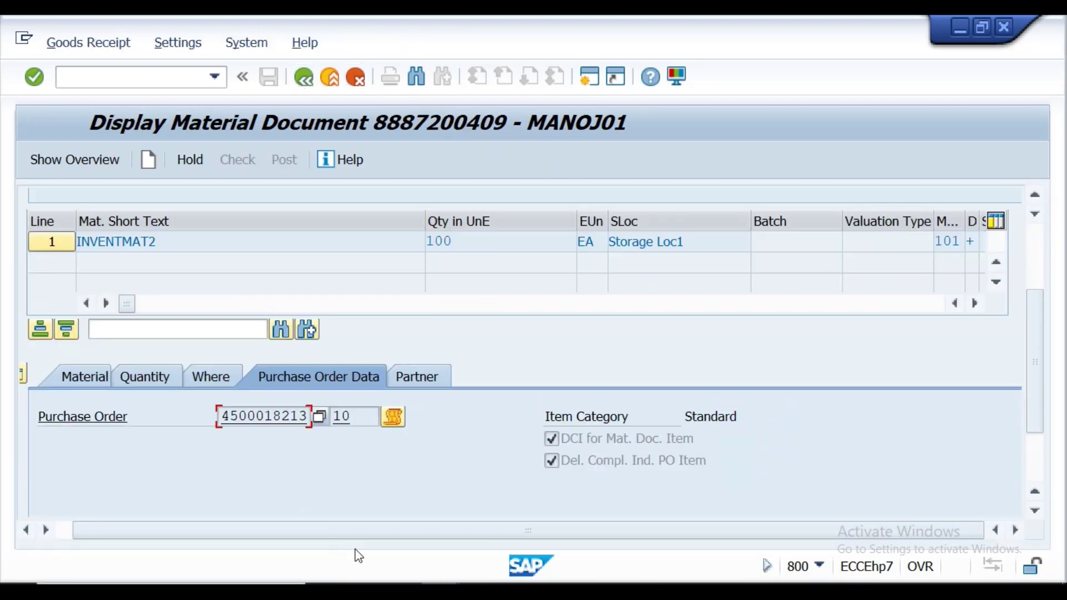
{"action": "left_click", "coordinate": [390, 581]}
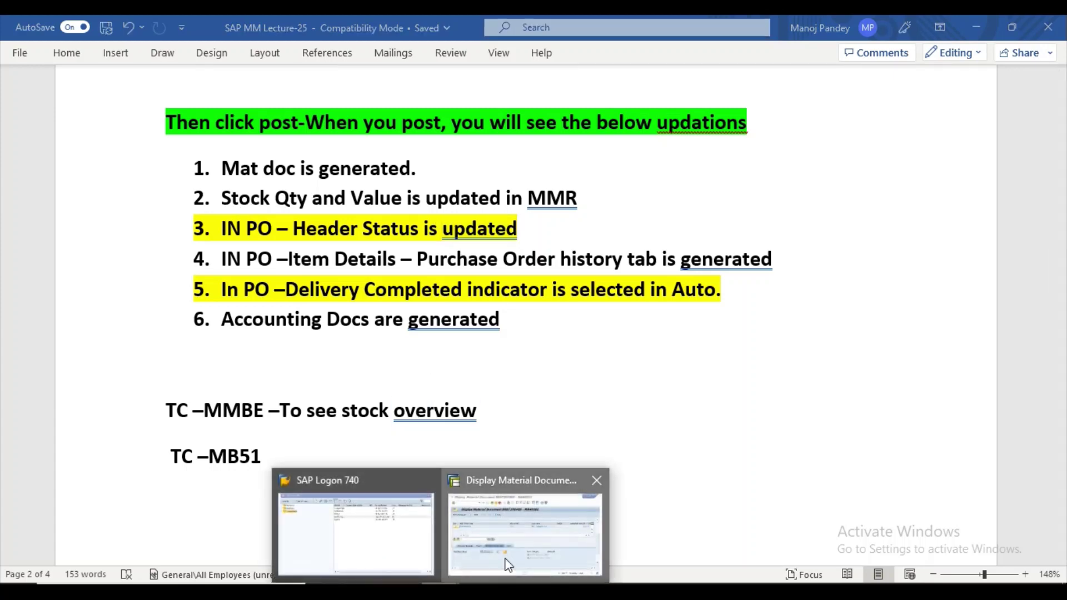
{"action": "left_click", "coordinate": [506, 556]}
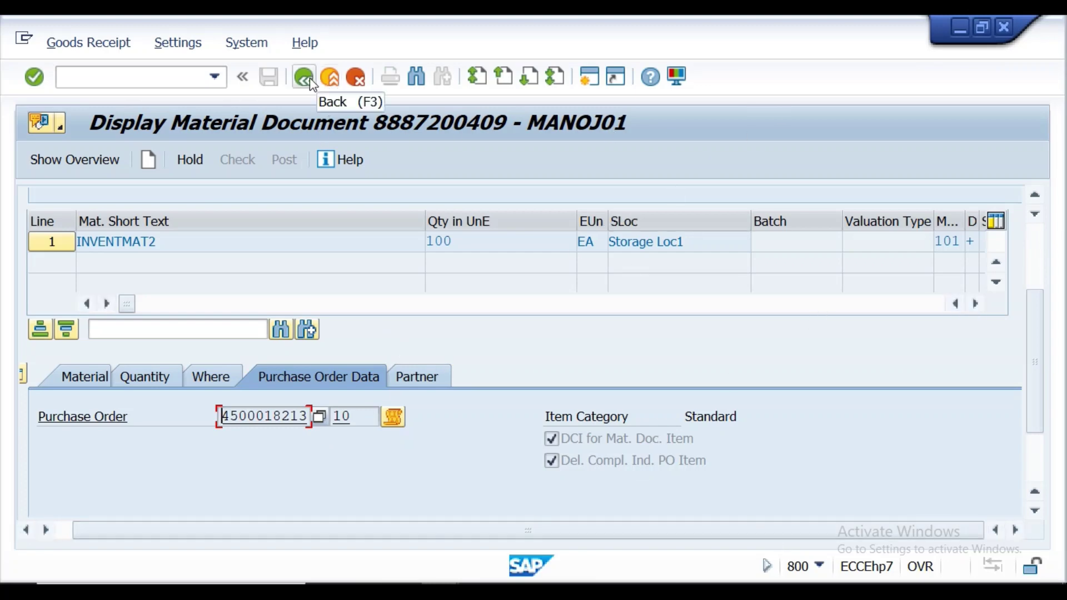
{"action": "double_click", "coordinate": [260, 422]}
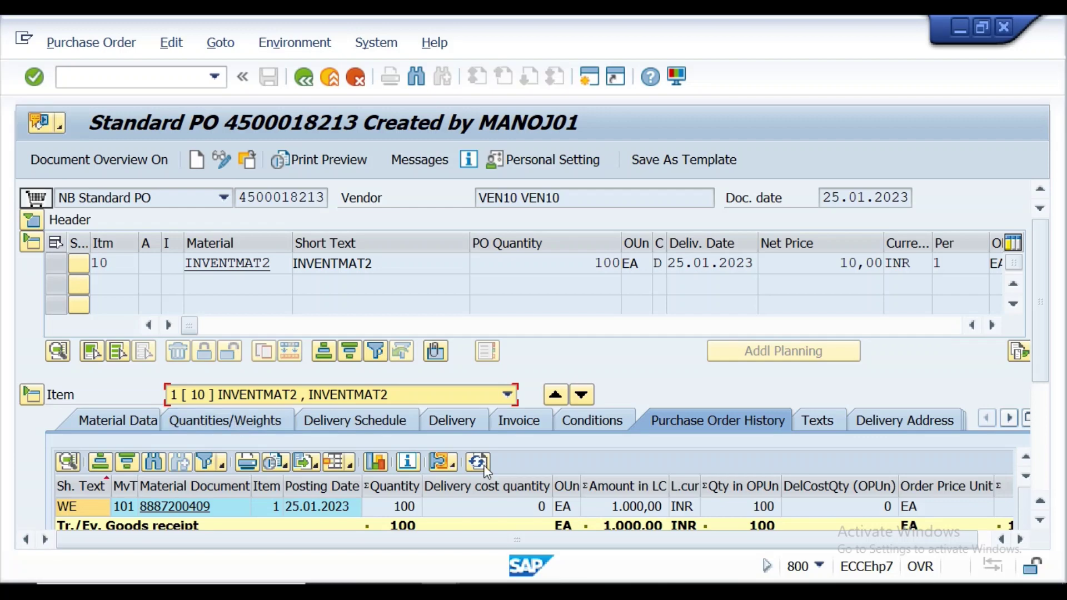
{"action": "scroll", "coordinate": [1049, 260], "scroll_direction": "down", "scroll_amount": 1}
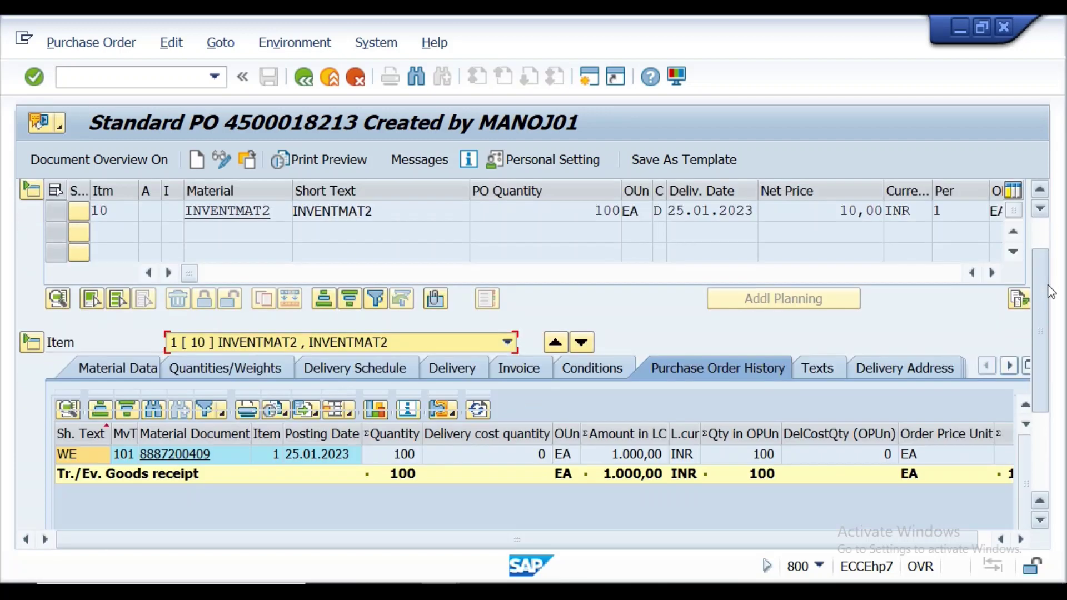
{"action": "scroll", "coordinate": [1045, 250], "scroll_direction": "down", "scroll_amount": 2}
{"action": "scroll", "coordinate": [1043, 243], "scroll_direction": "up", "scroll_amount": 3}
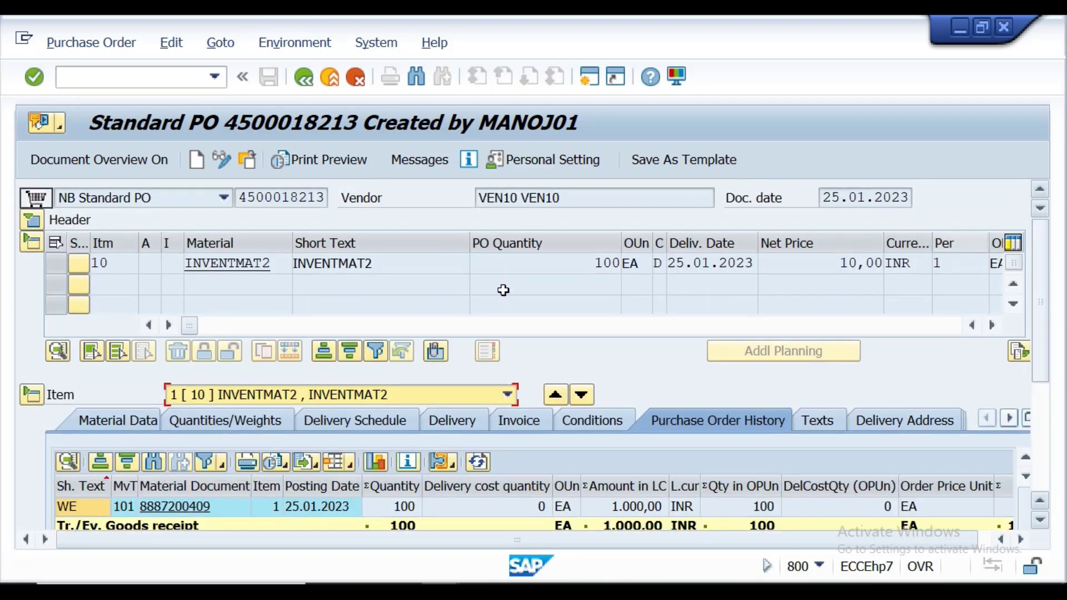
Open the INVENTMAT2 material master from the purchase order item and check its total stock and value in the Accounting 1 view.
{"action": "left_click", "coordinate": [217, 263]}
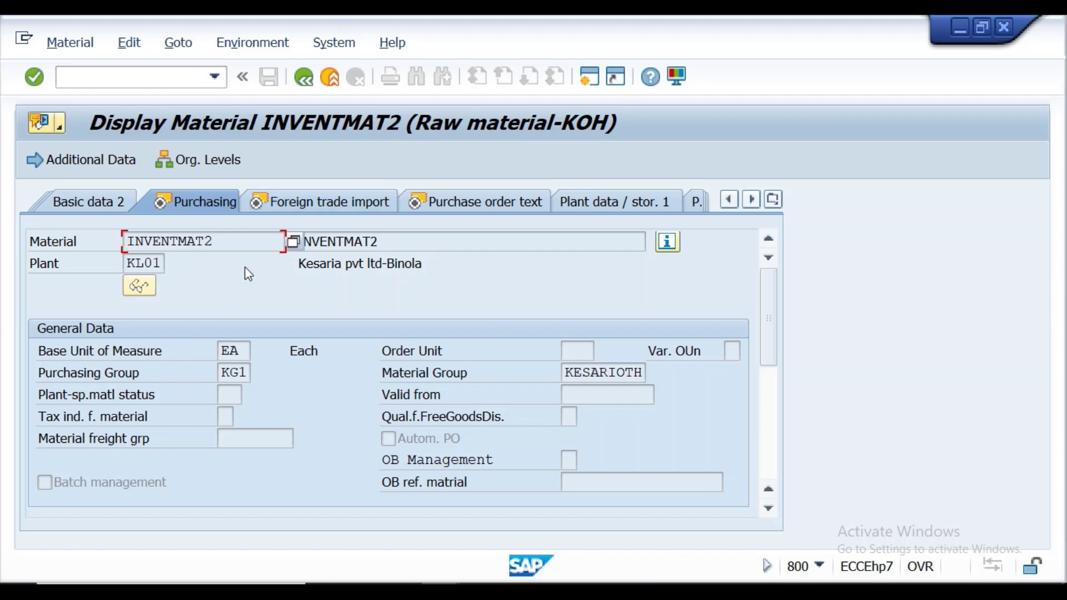
{"action": "left_click", "coordinate": [774, 200]}
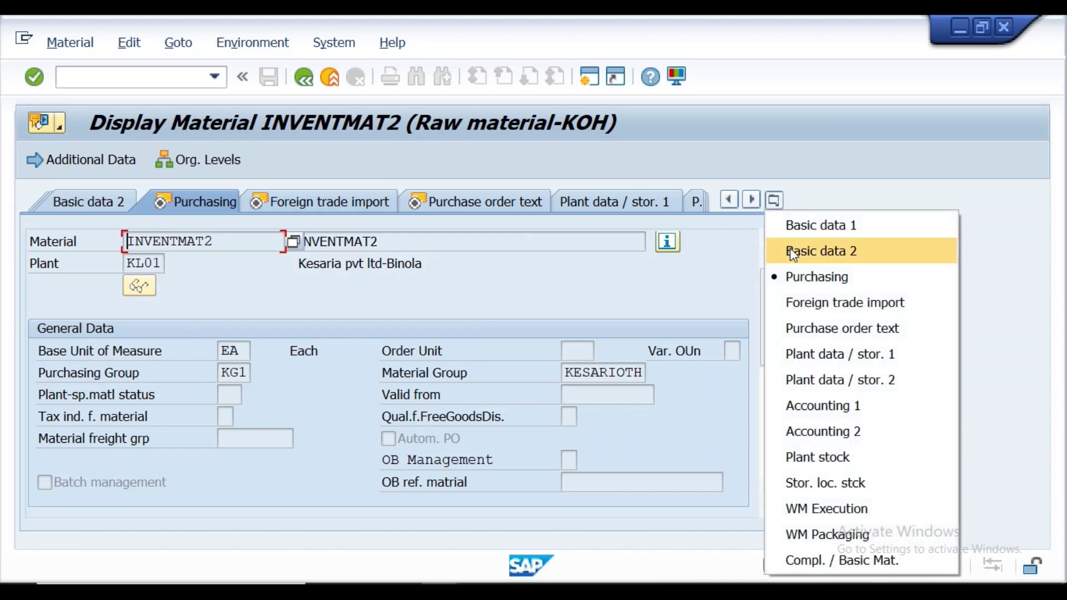
{"action": "left_click", "coordinate": [823, 406]}
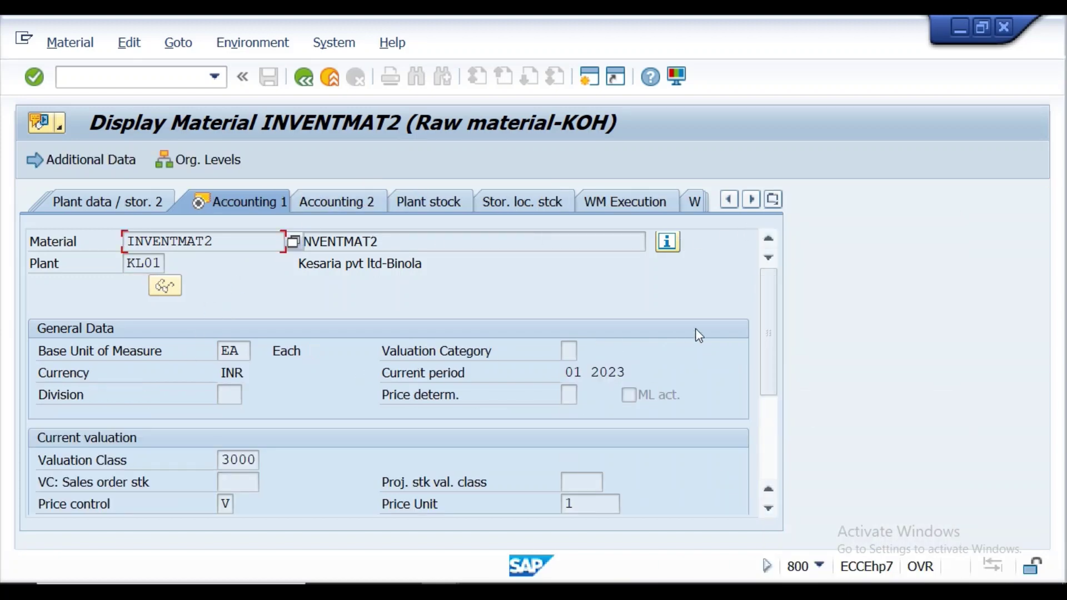
{"action": "left_click_drag", "start_coordinate": [772, 303], "coordinate": [762, 382]}
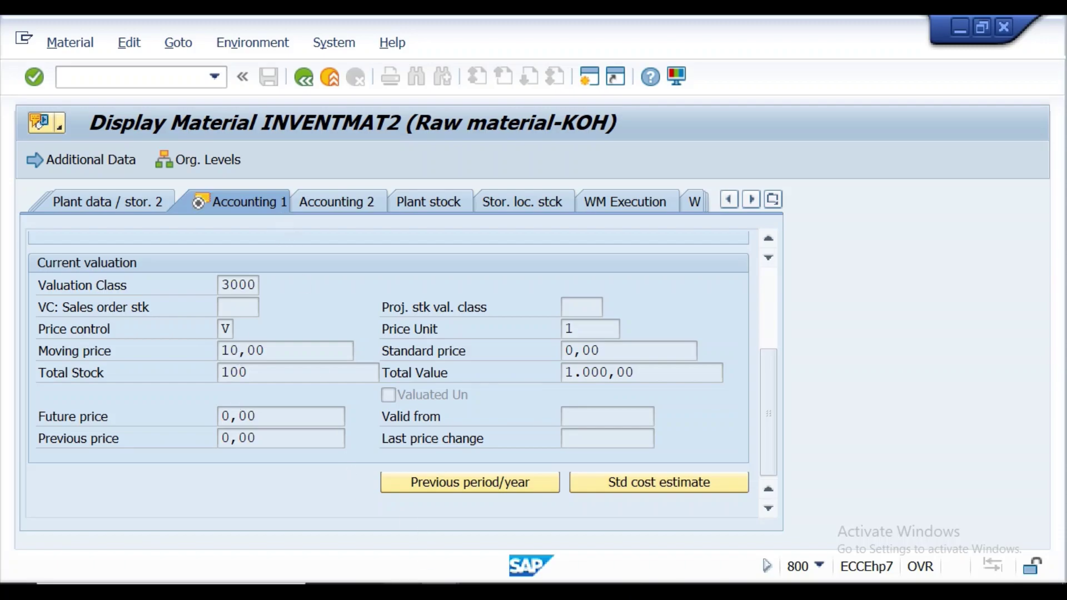
Switch to the Word lecture notes and review the list of posting updates down to "Accounting Docs are generated".
{"action": "key", "text": "alt+Tab"}
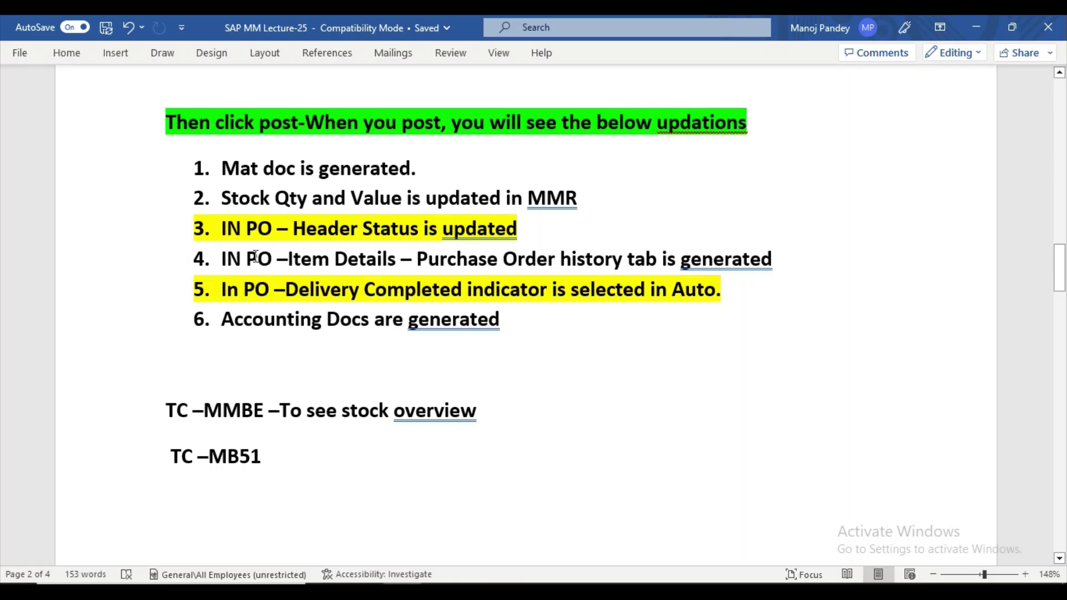
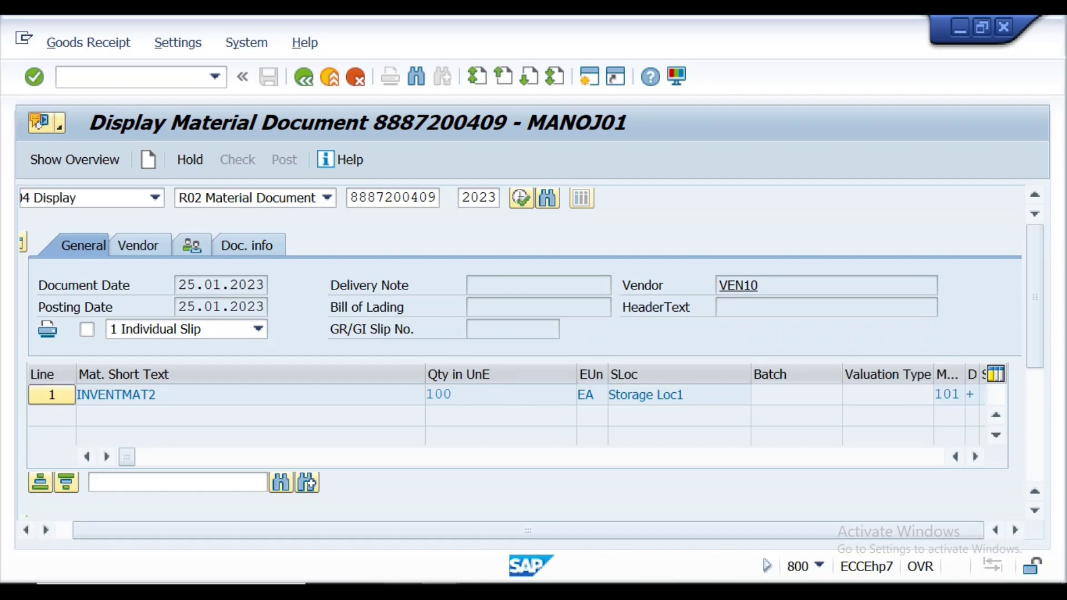
{"action": "key", "text": "alt+Tab"}
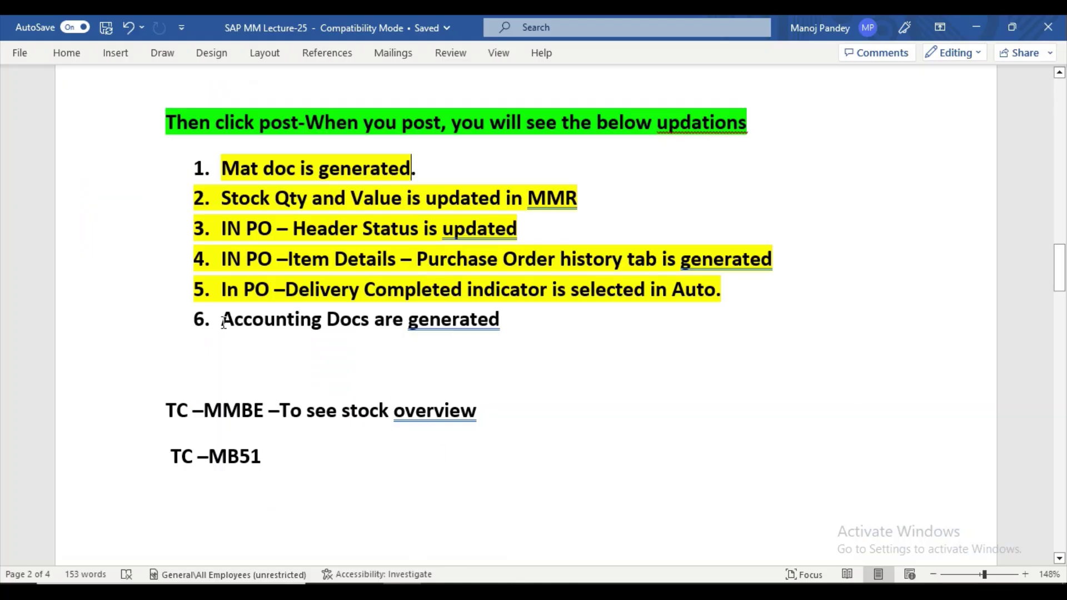
{"action": "double_click", "coordinate": [482, 333]}
Switch to the SAP material document and list the FI documents from its document information.
{"action": "mouse_move", "coordinate": [445, 581]}
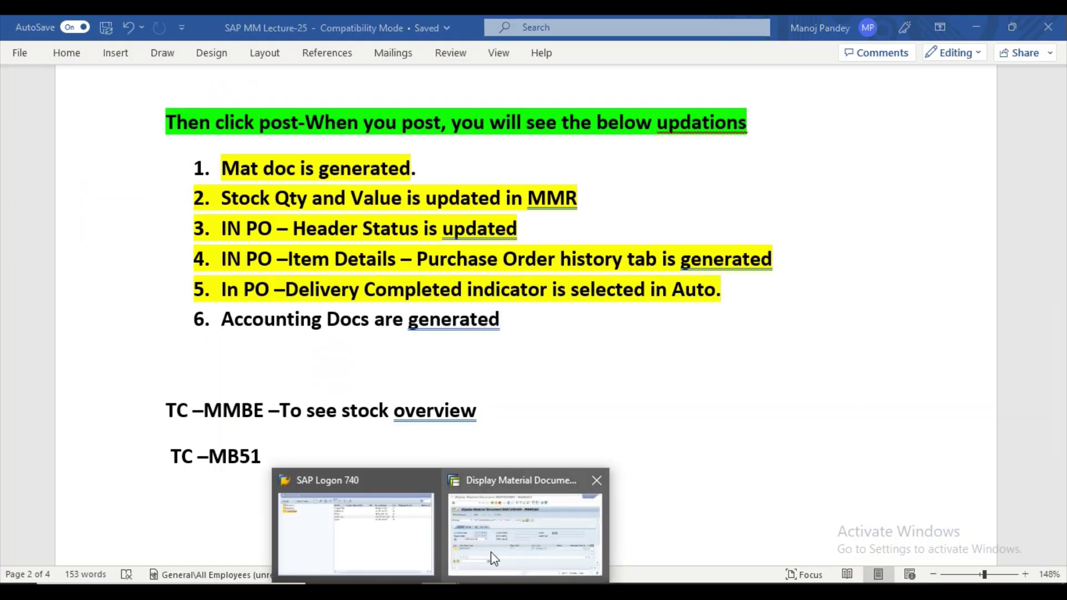
{"action": "left_click", "coordinate": [492, 552]}
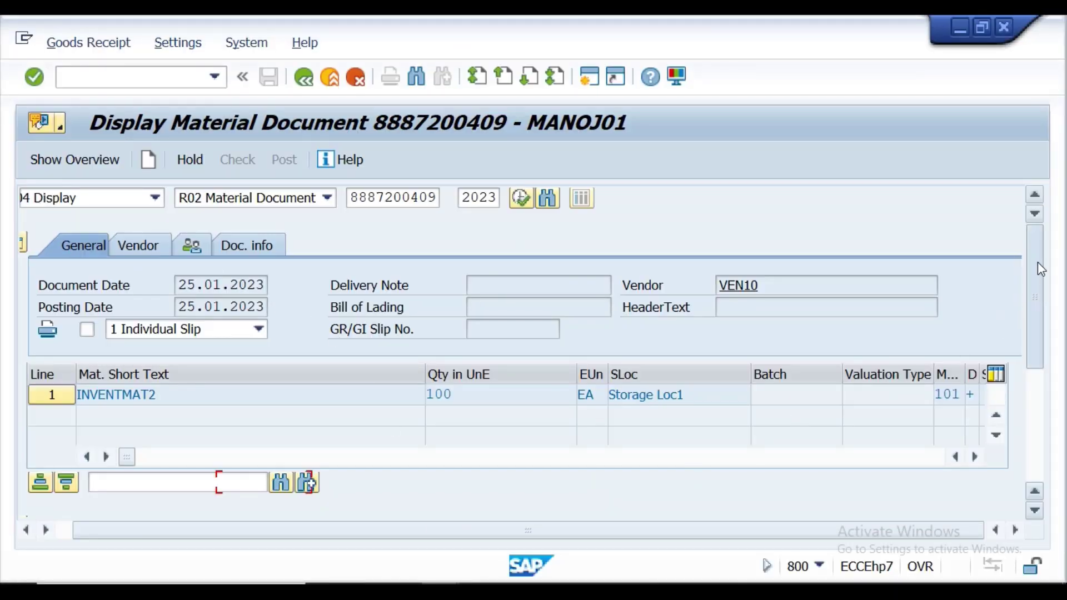
{"action": "left_click", "coordinate": [245, 248]}
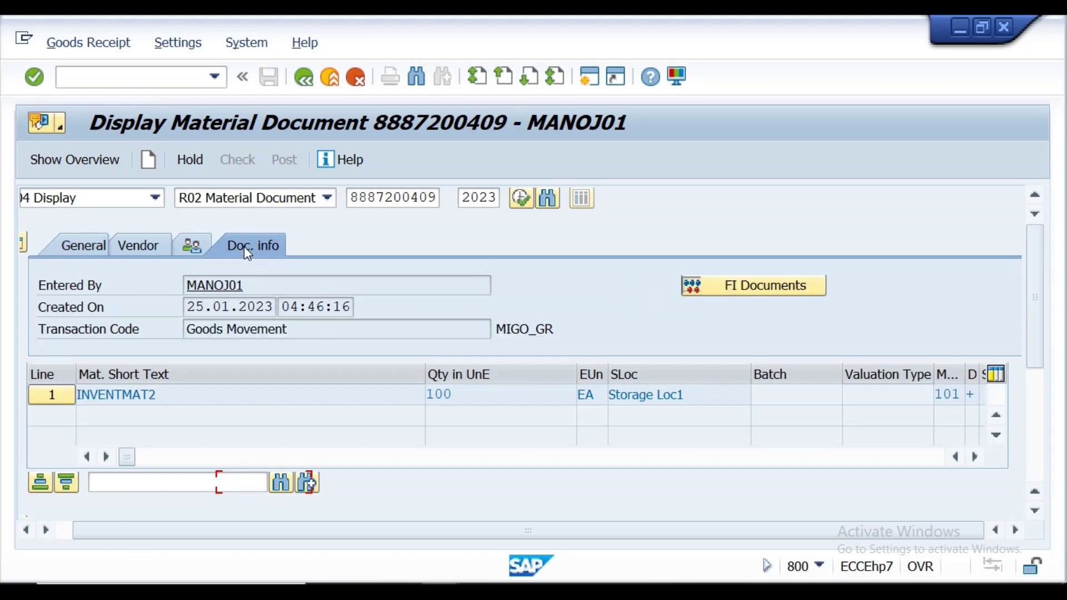
{"action": "left_click", "coordinate": [750, 294]}
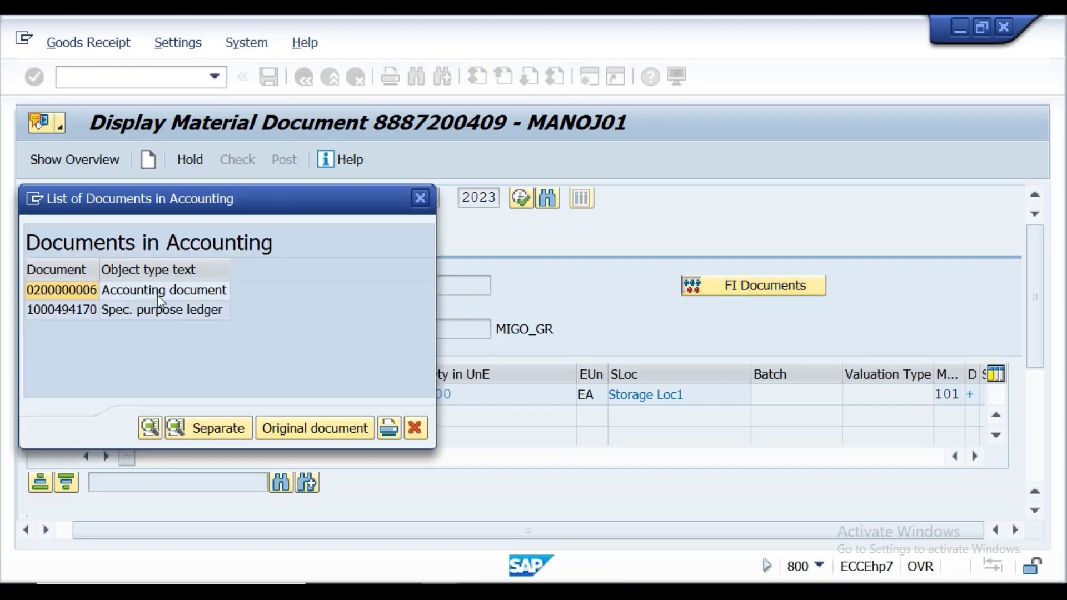
Open the goods receipt's accounting document, review the Goods Rcvd/Invoice line, and return to the material document.
{"action": "double_click", "coordinate": [159, 290]}
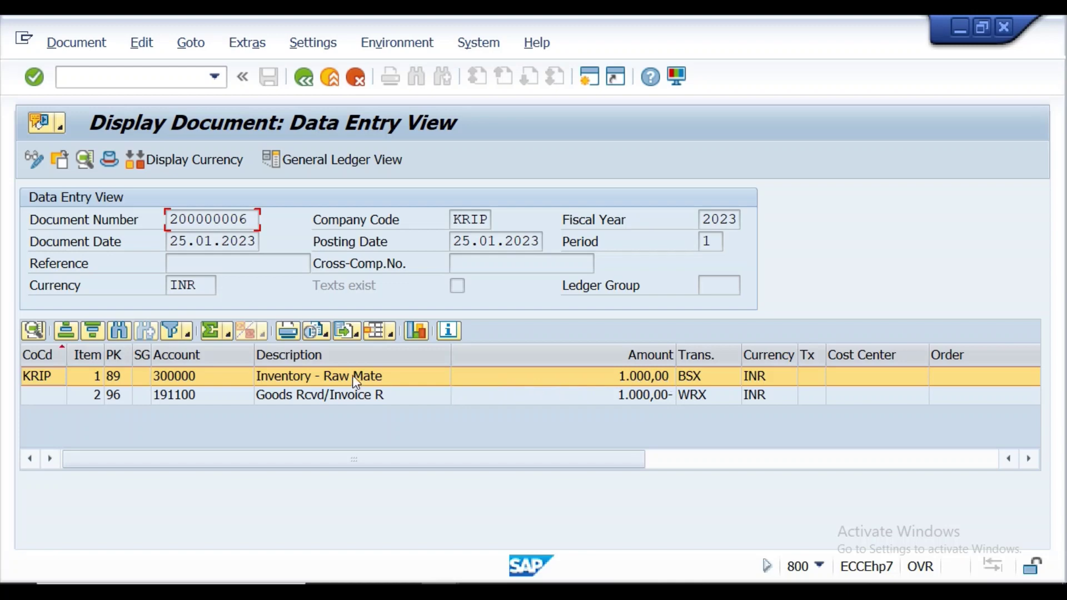
{"action": "left_click", "coordinate": [276, 396]}
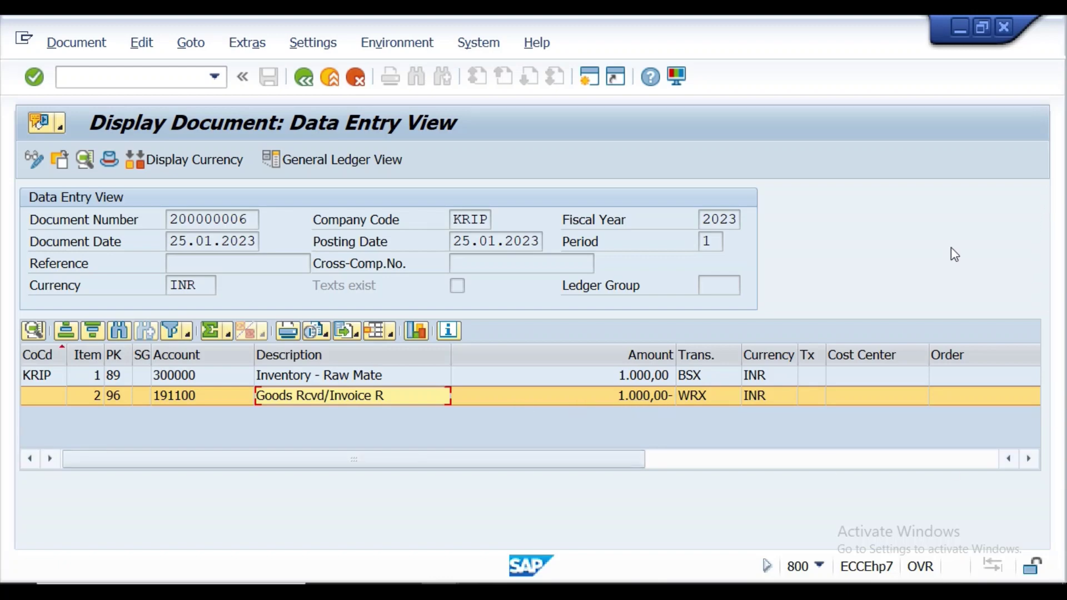
{"action": "left_click", "coordinate": [304, 81]}
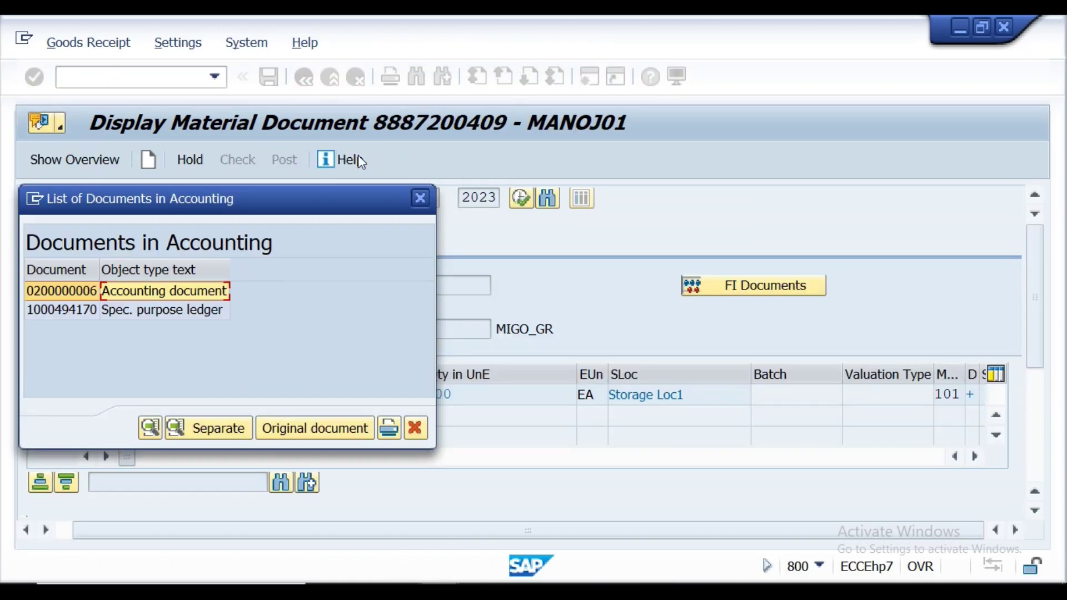
{"action": "left_click", "coordinate": [418, 198]}
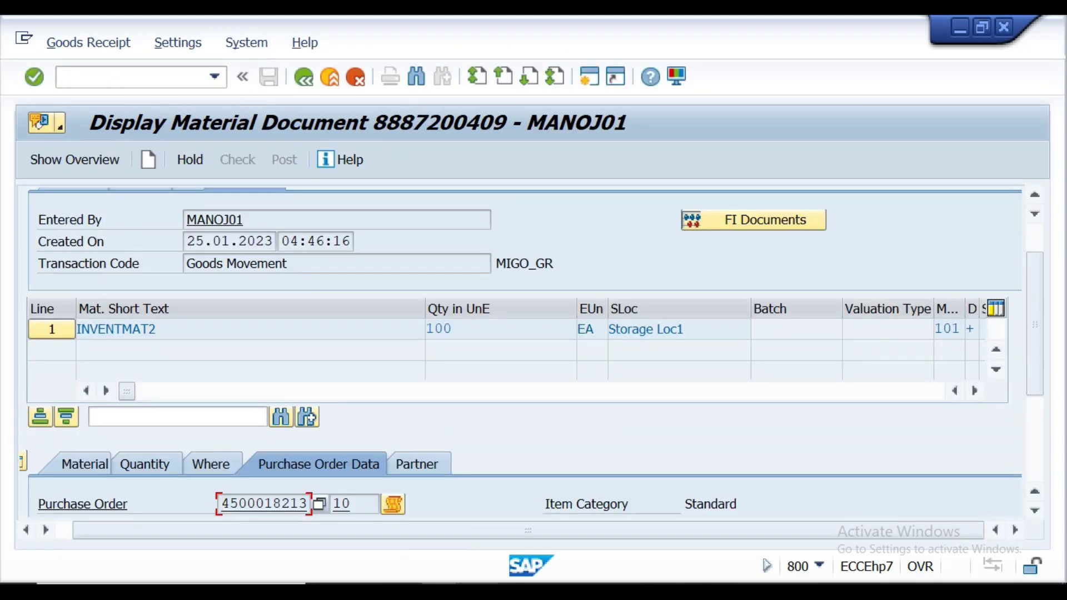
Switch to the Word lecture notes and highlight the line "Accounting Docs are generated" in yellow.
{"action": "key", "text": "alt+Tab"}
{"action": "key", "text": "alt+Tab"}
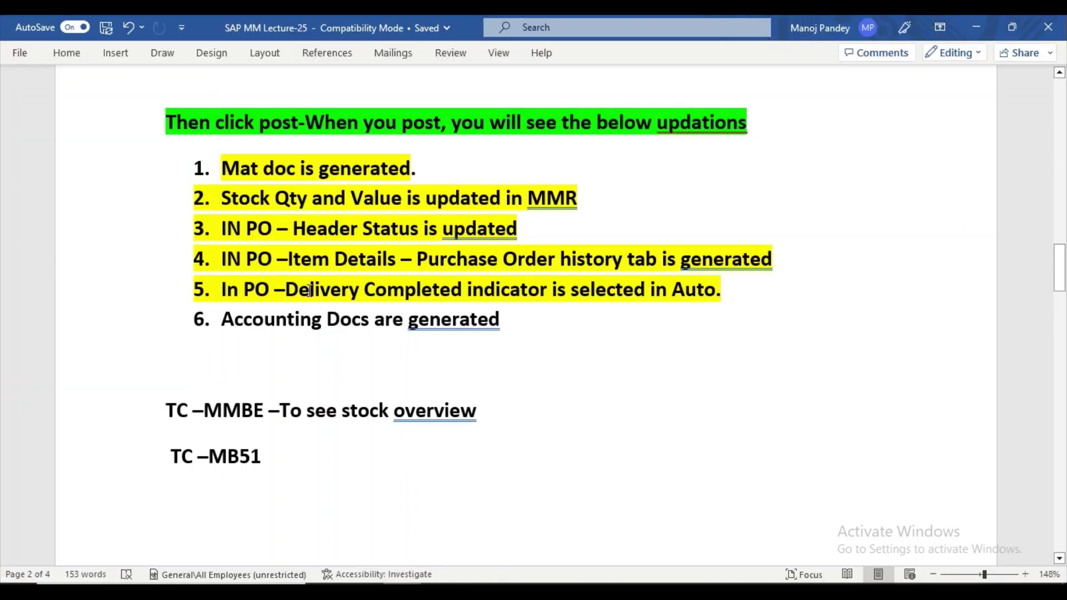
{"action": "left_click_drag", "start_coordinate": [223, 322], "coordinate": [556, 322]}
{"action": "left_click", "coordinate": [552, 287]}
{"action": "left_click", "coordinate": [178, 364]}
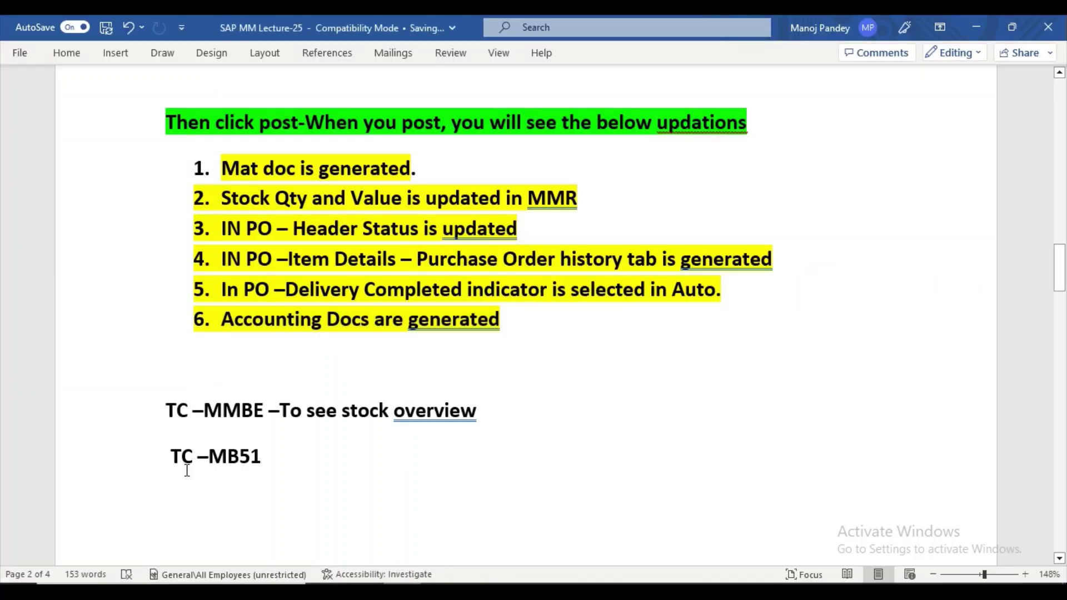
Switch to the untitled Notepad file and append "=========100" after the standard PO number.
{"action": "mouse_move", "coordinate": [439, 593]}
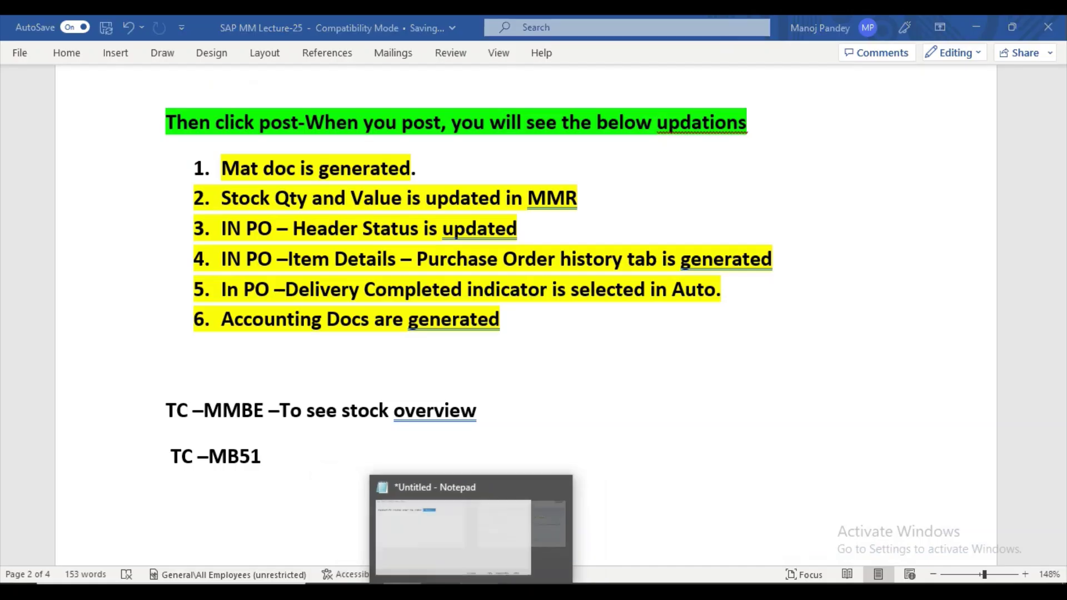
{"action": "left_click", "coordinate": [470, 500]}
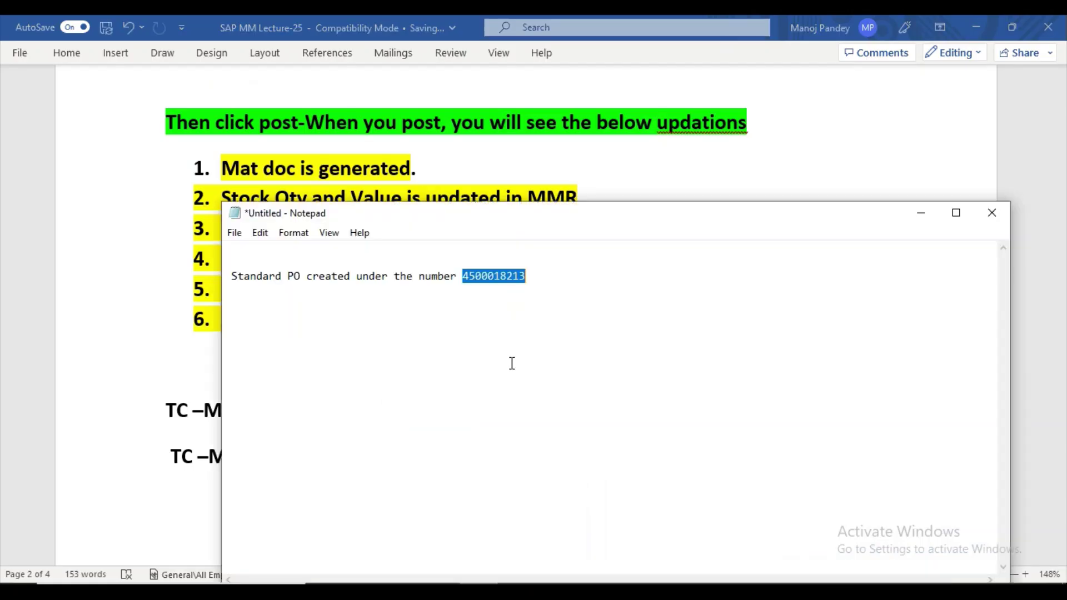
{"action": "left_click", "coordinate": [551, 279]}
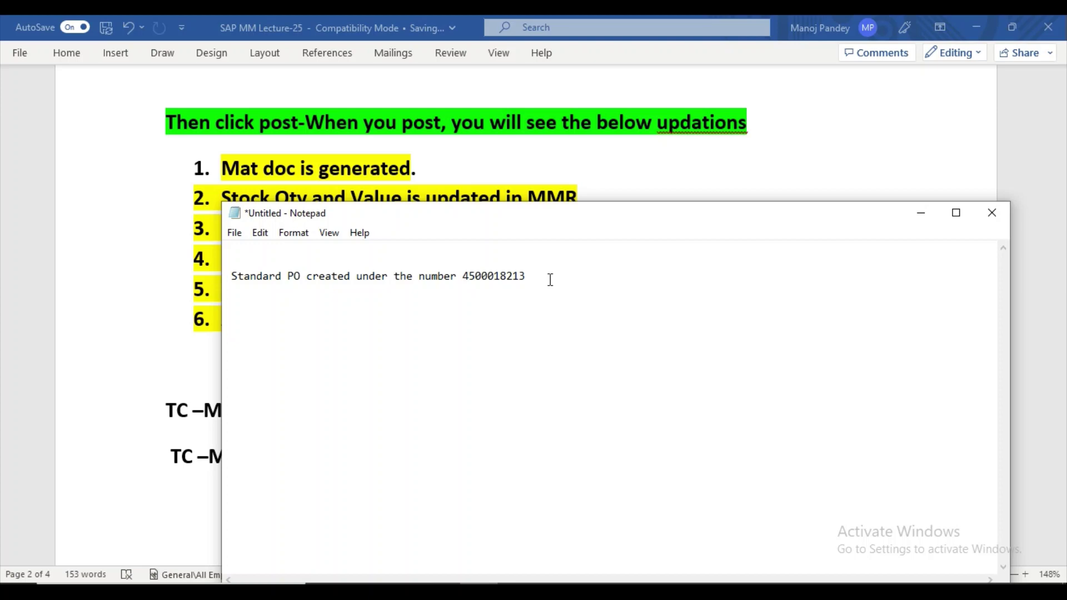
{"action": "type", "text": "========="}
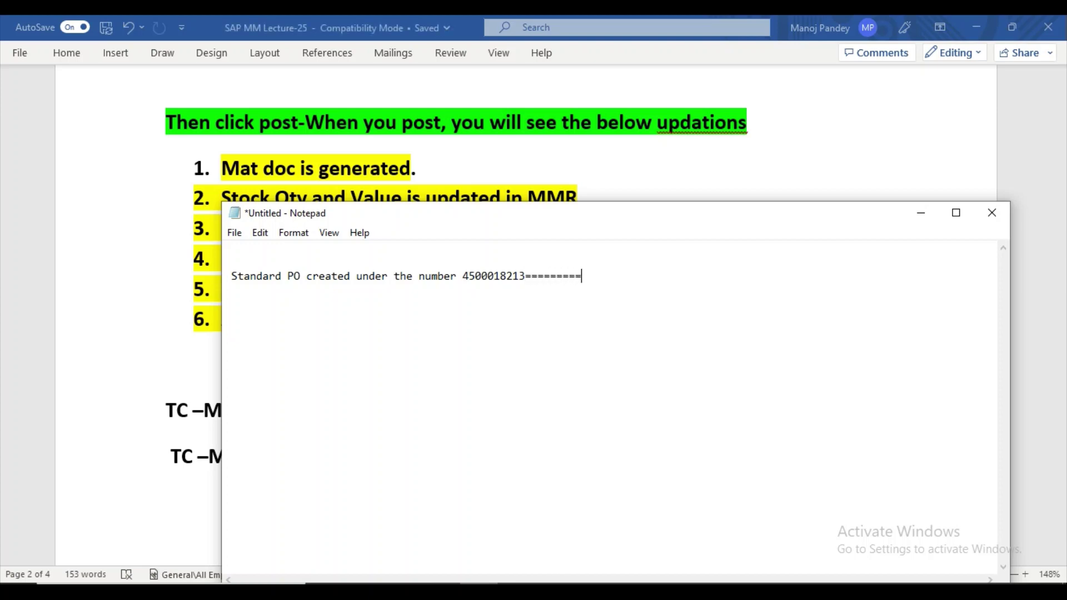
{"action": "type", "text": "10"}
{"action": "type", "text": "0"}
{"action": "type", "text": "--"}
{"action": "type", "text": "-"}
{"action": "type", "text": "10="}
{"action": "key", "text": "BackSpace"}
{"action": "key", "text": "BackSpace"}
{"action": "key", "text": "BackSpace"}
{"action": "key", "text": "BackSpace"}
{"action": "key", "text": "BackSpace"}
{"action": "key", "text": "BackSpace"}
{"action": "type", "text": "8"}
{"action": "key", "text": "BackSpace"}
Complete the calculation after 100 with "*10= 1000", add two line breaks, and minimize Notepad.
{"action": "type", "text": "*"}
{"action": "type", "text": "10"}
{"action": "type", "text": "M"}
{"action": "key", "text": "BackSpace"}
{"action": "type", "text": "= 1000"}
{"action": "key", "text": "Return"}
{"action": "key", "text": "Return"}
{"action": "left_click", "coordinate": [921, 218]}
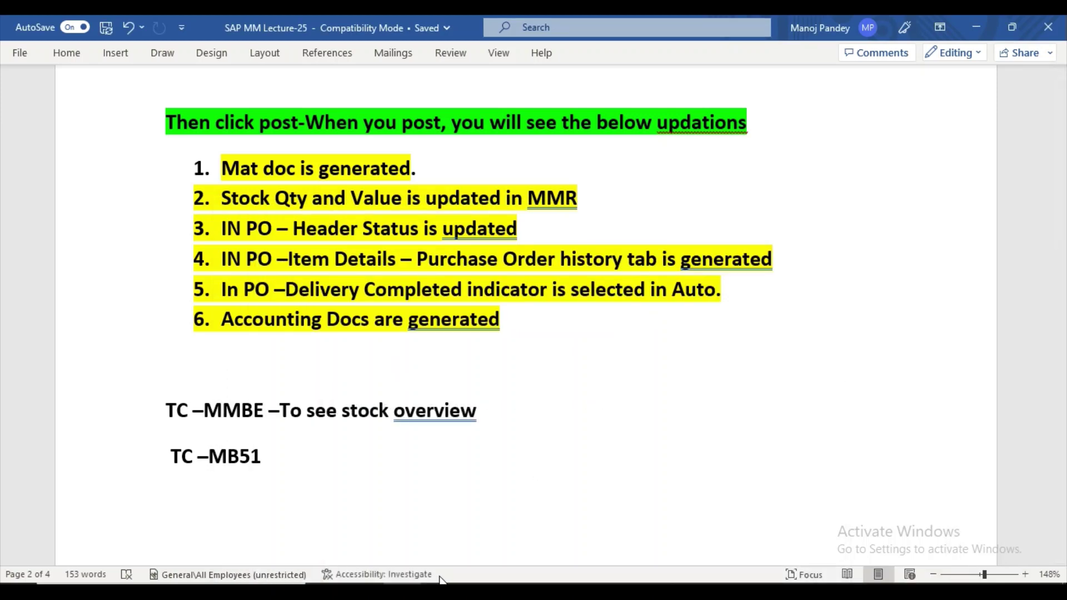
Switch to SAP and leave the material document for the Easy Access screen using /N.
{"action": "mouse_move", "coordinate": [440, 589]}
{"action": "left_click", "coordinate": [502, 556]}
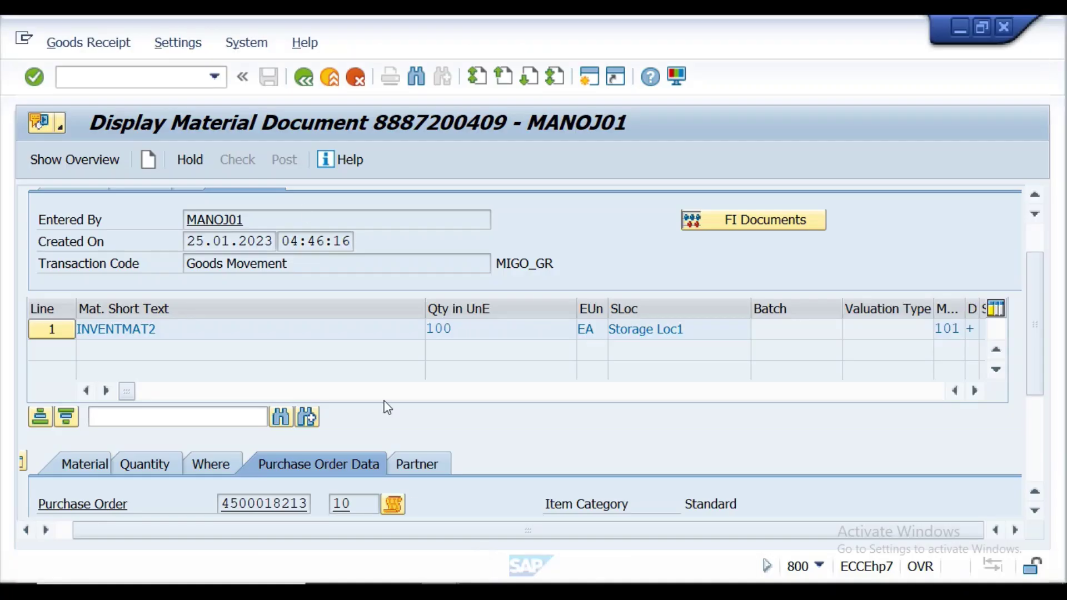
{"action": "left_click", "coordinate": [163, 80]}
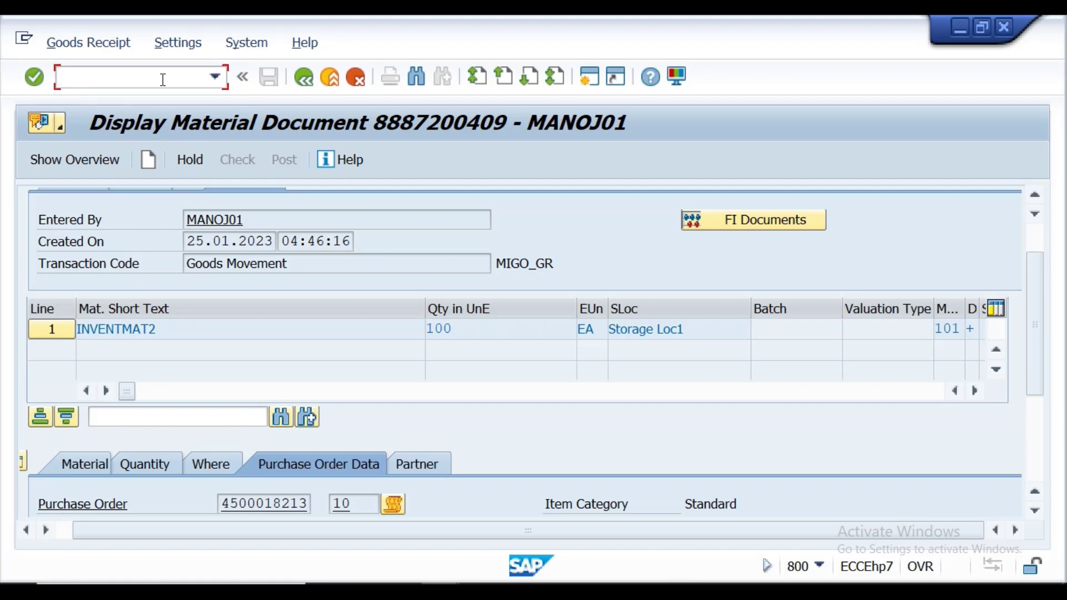
{"action": "type", "text": "/NME"}
{"action": "key", "text": "BackSpace"}
{"action": "key", "text": "BackSpace"}
{"action": "key", "text": "Return"}
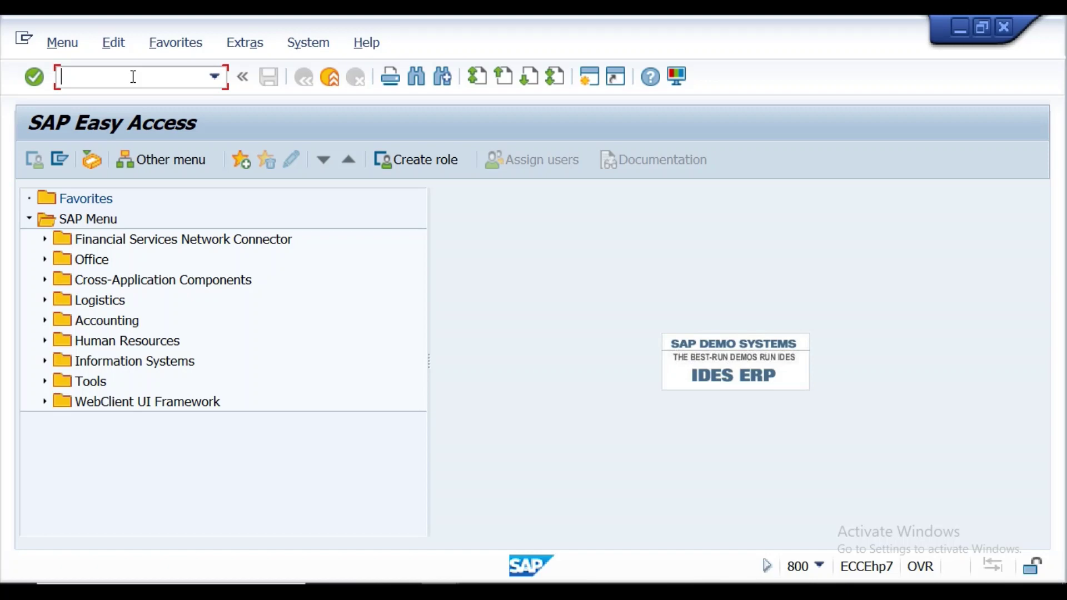
Run the MMBE stock overview for material INVENTMAT2 in plant KL01 and storage location KS01.
{"action": "type", "text": "MMBE"}
{"action": "key", "text": "Return"}
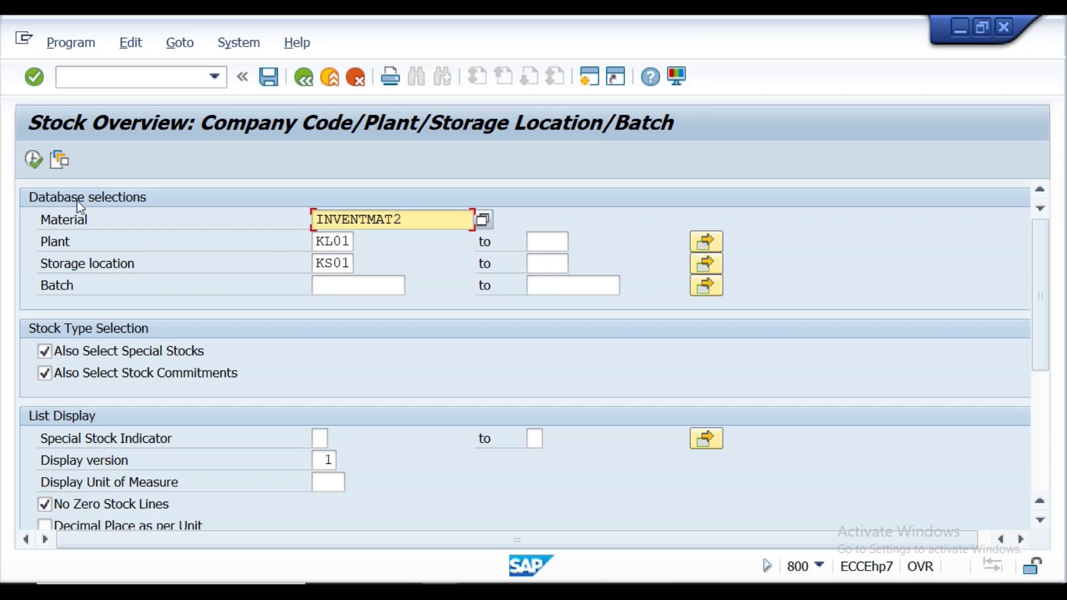
{"action": "left_click", "coordinate": [32, 160]}
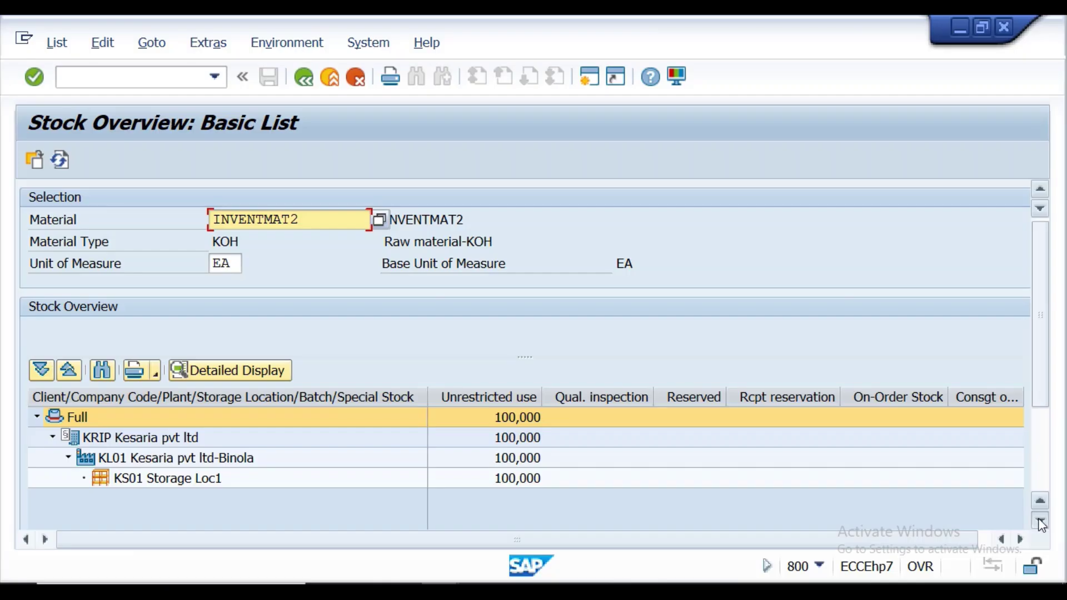
{"action": "scroll", "coordinate": [472, 449], "scroll_direction": "down", "scroll_amount": 1}
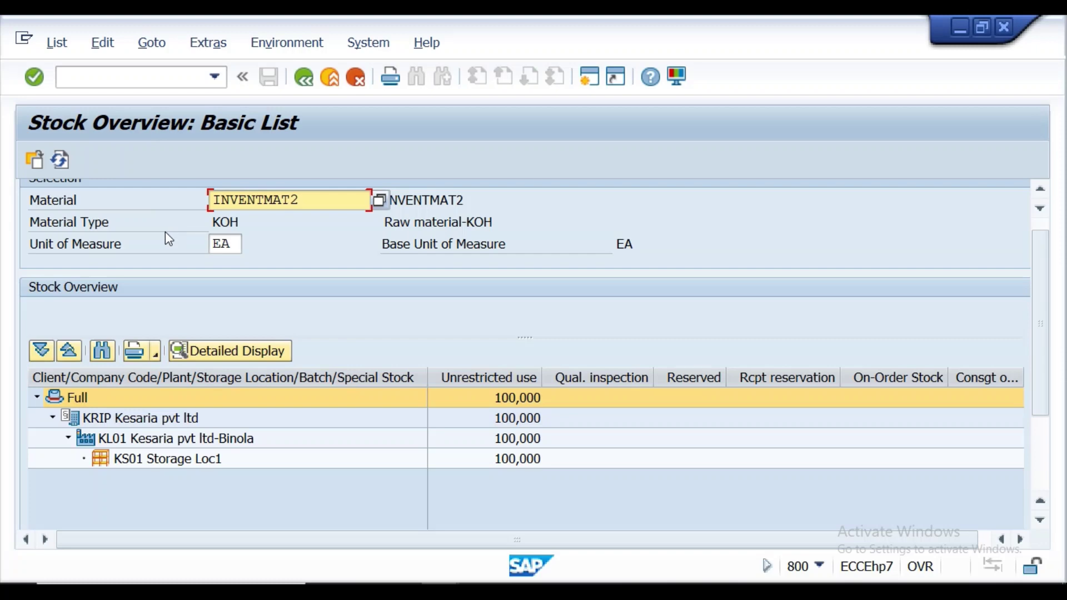
Start a new purchase order with transaction /NME21N and set the vendor to VEN10.
{"action": "left_click", "coordinate": [134, 74]}
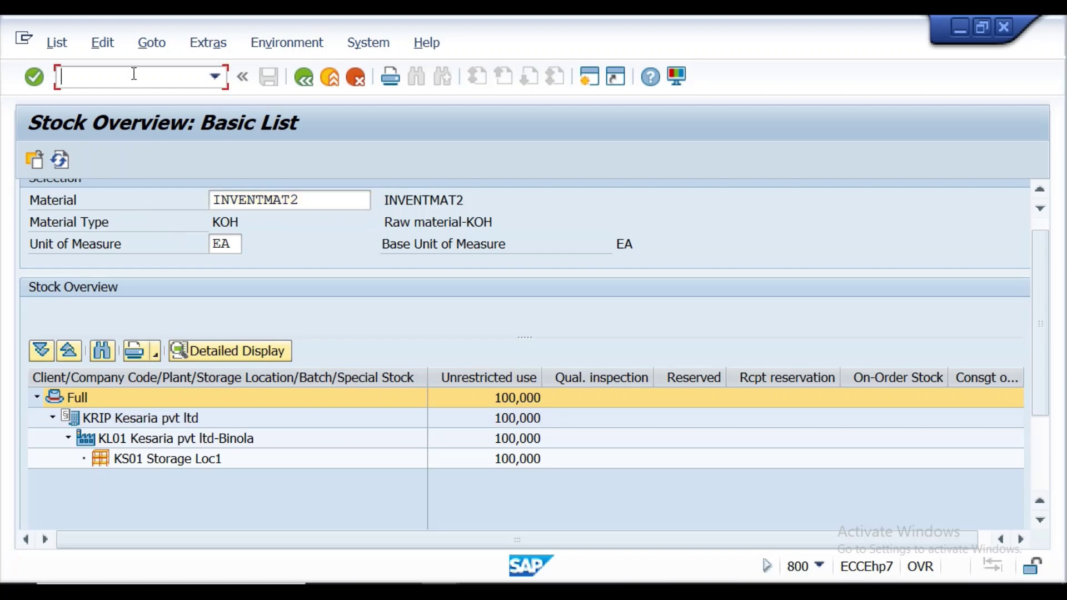
{"action": "type", "text": "/NME21N"}
{"action": "key", "text": "Return"}
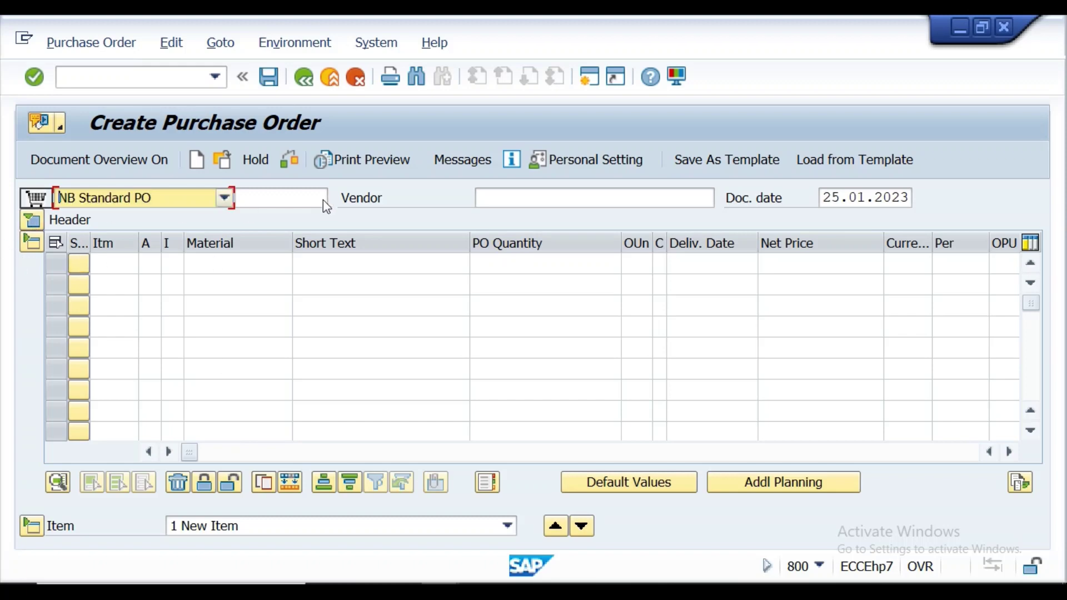
{"action": "left_click", "coordinate": [495, 199]}
{"action": "left_click", "coordinate": [509, 216]}
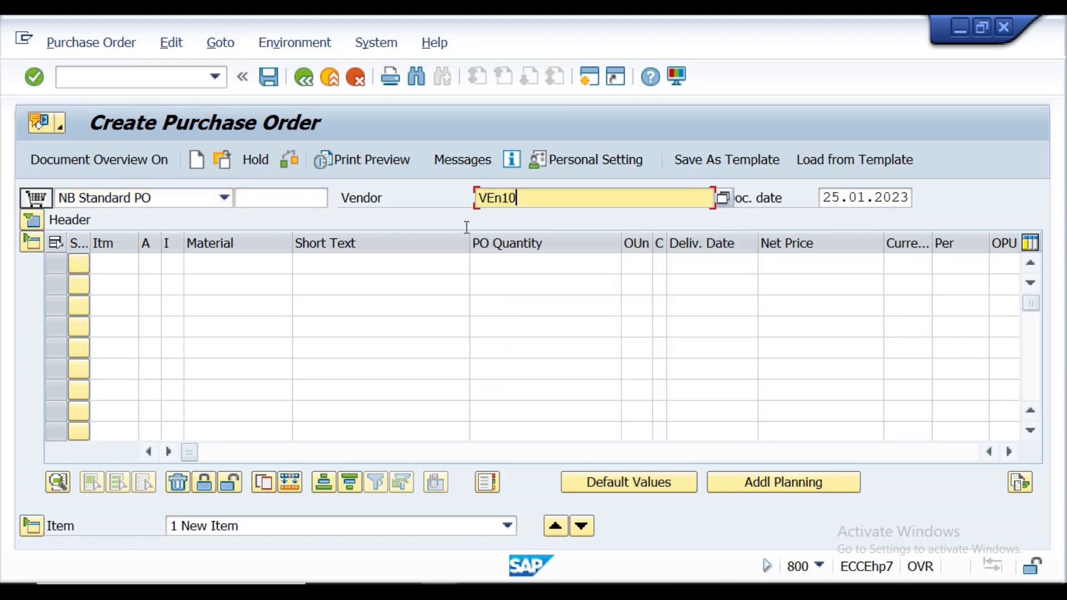
{"action": "key", "text": "Return"}
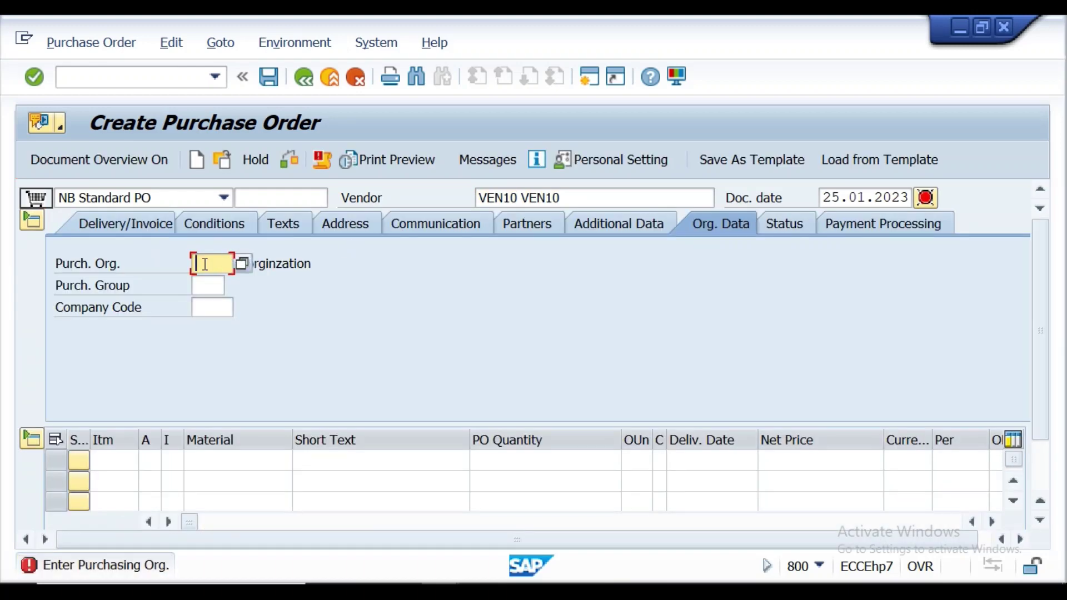
Set purchasing organization klp1, purchasing group kg1 and company code krip in the order's organizational data.
{"action": "left_click", "coordinate": [211, 263]}
{"action": "left_click", "coordinate": [213, 285]}
{"action": "left_click", "coordinate": [210, 285]}
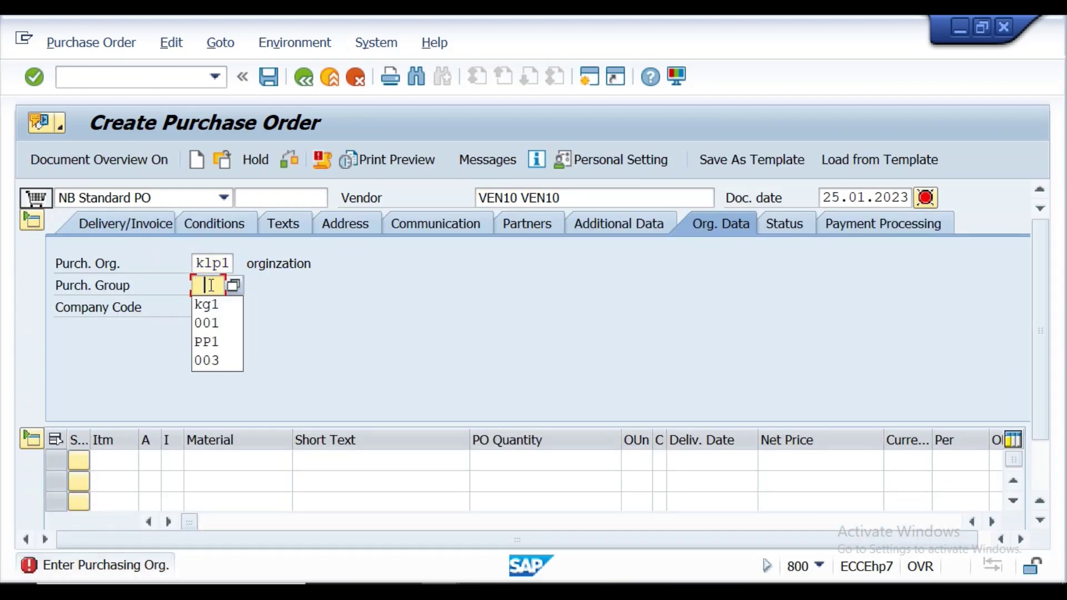
{"action": "left_click", "coordinate": [210, 305]}
{"action": "left_click", "coordinate": [212, 309]}
{"action": "left_click", "coordinate": [211, 327]}
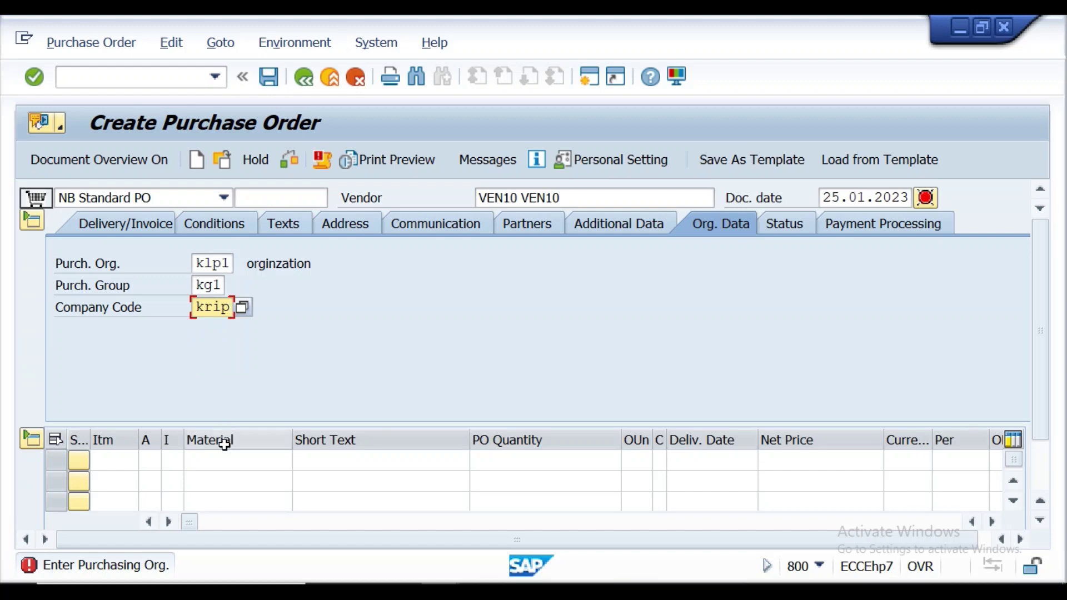
Enter material inventmat2 as the first order item with quantity 100, net price 20 and currency inr.
{"action": "left_click", "coordinate": [228, 463]}
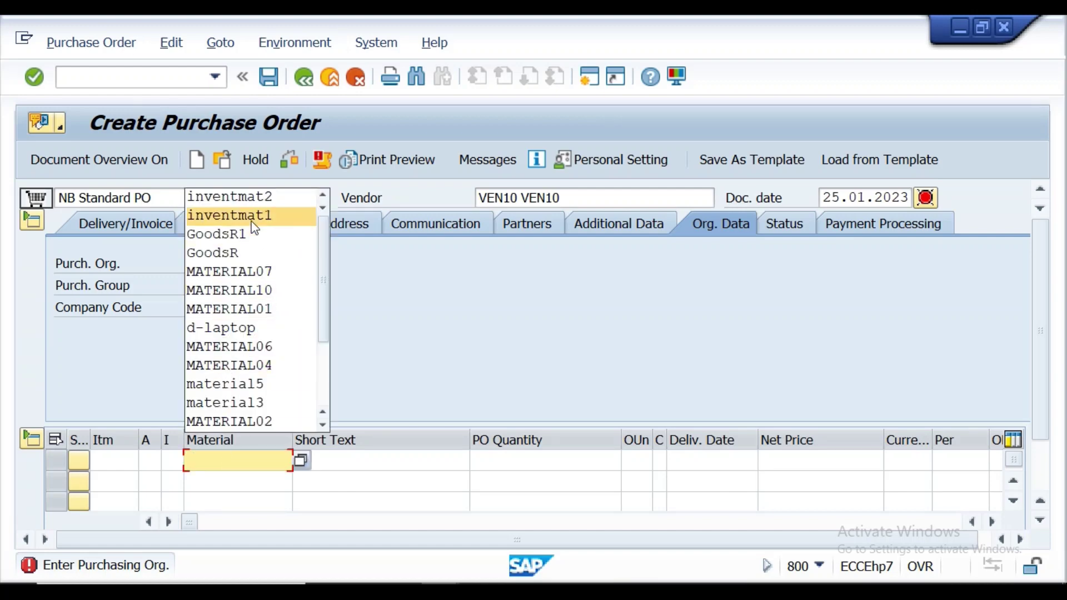
{"action": "left_click", "coordinate": [258, 197]}
{"action": "left_click", "coordinate": [533, 467]}
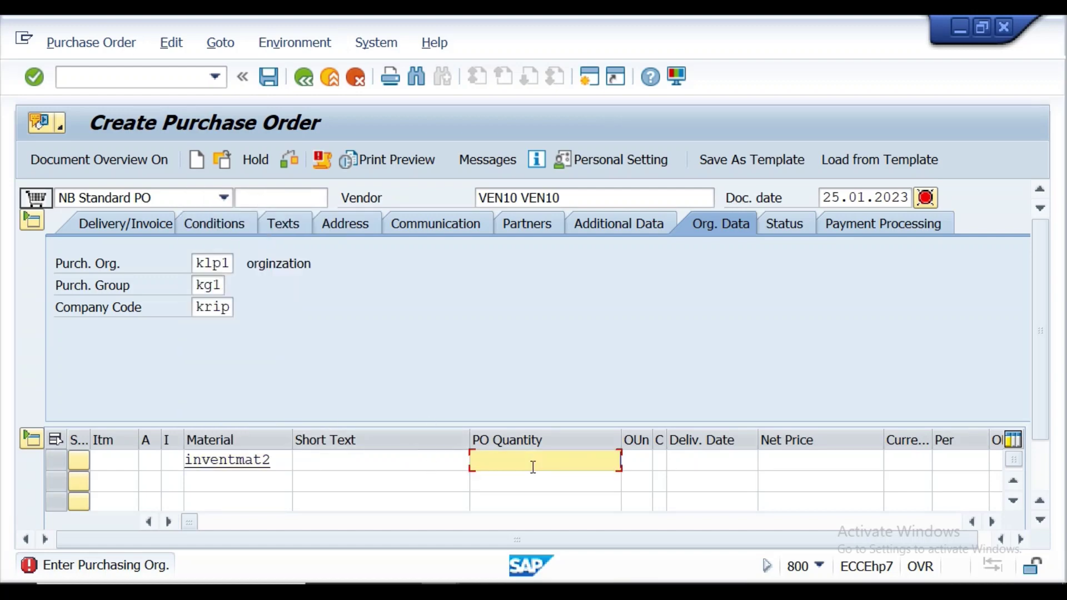
{"action": "type", "text": "100"}
{"action": "scroll", "coordinate": [1042, 343], "scroll_direction": "down", "scroll_amount": 3}
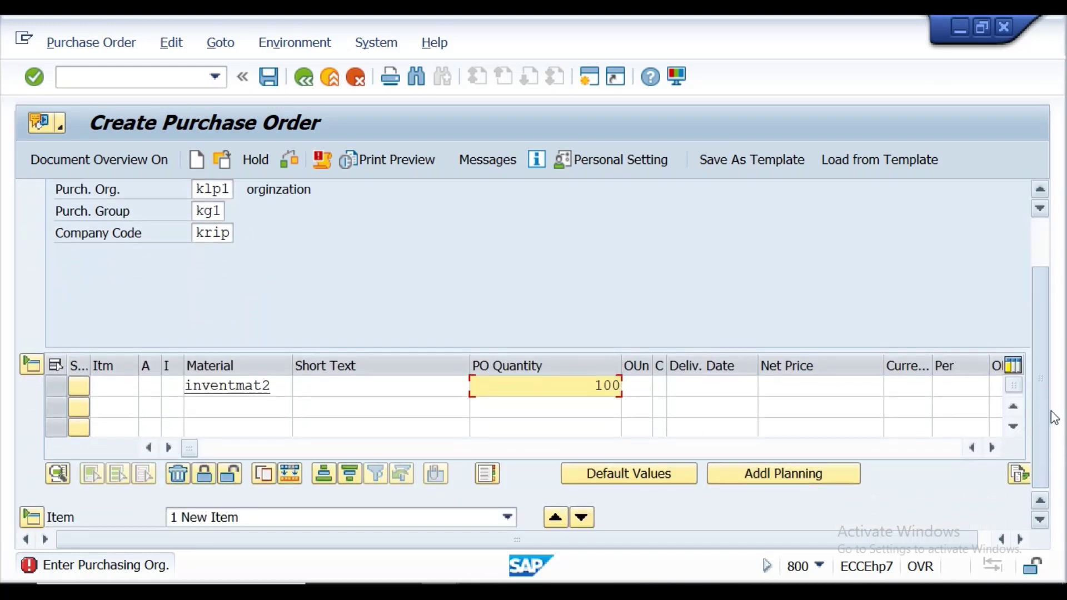
{"action": "left_click", "coordinate": [816, 387]}
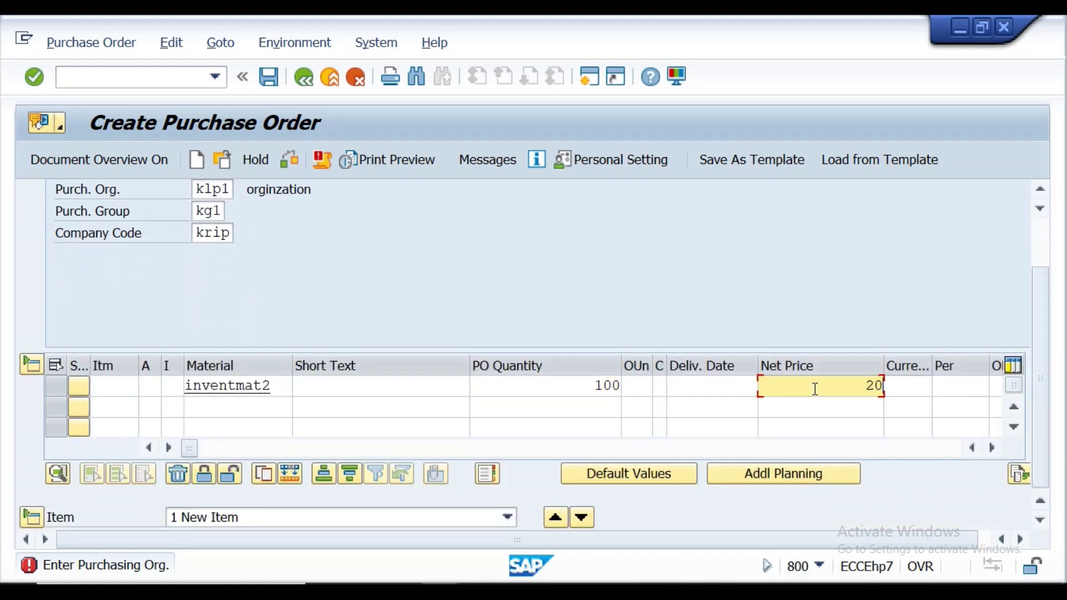
{"action": "left_click", "coordinate": [922, 389]}
{"action": "type", "text": "inr"}
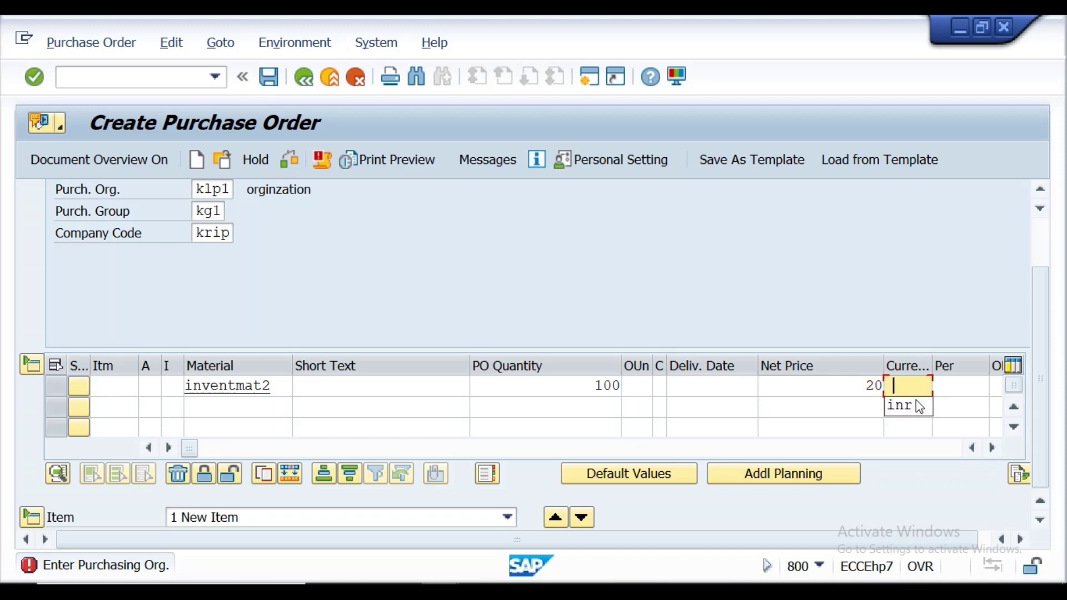
Assign plant kl01 and storage location KS01 to the inventmat2 item.
{"action": "left_click", "coordinate": [992, 449]}
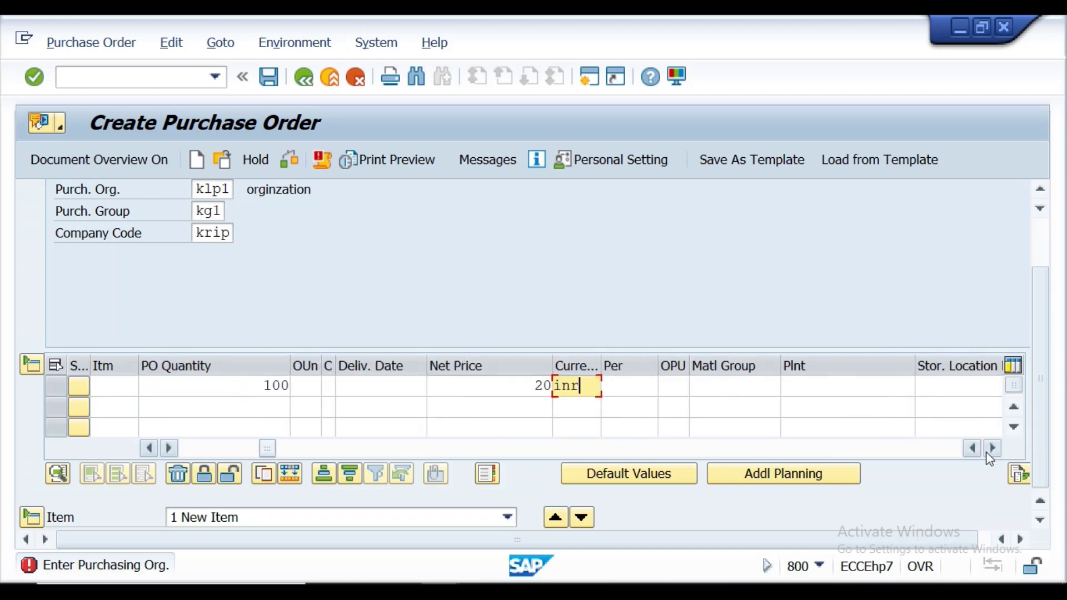
{"action": "left_click", "coordinate": [676, 388]}
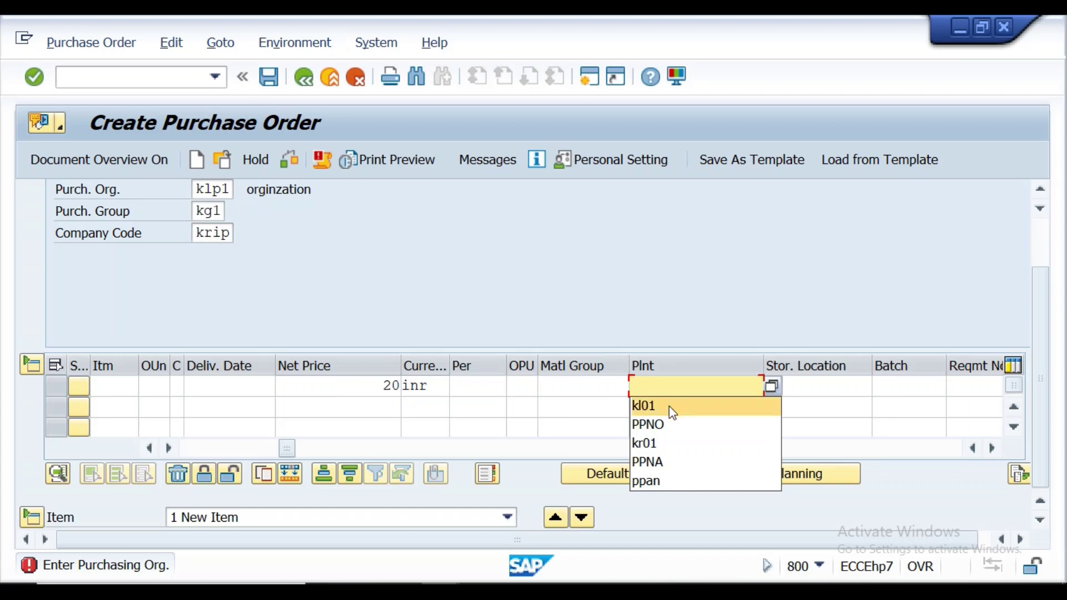
{"action": "left_click", "coordinate": [675, 406]}
{"action": "left_click", "coordinate": [816, 387]}
{"action": "left_click", "coordinate": [814, 407]}
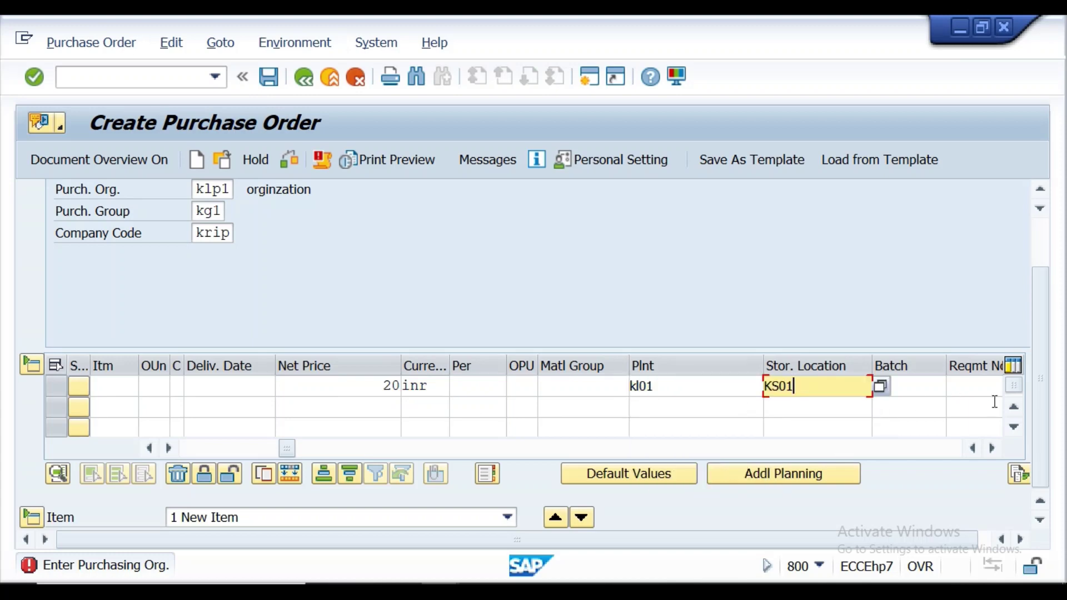
Expand the item details, review the Invoice settings of the INVENTMAT2 item, and check the purchase order.
{"action": "left_click", "coordinate": [992, 450]}
{"action": "left_click", "coordinate": [992, 449]}
{"action": "left_click", "coordinate": [993, 449]}
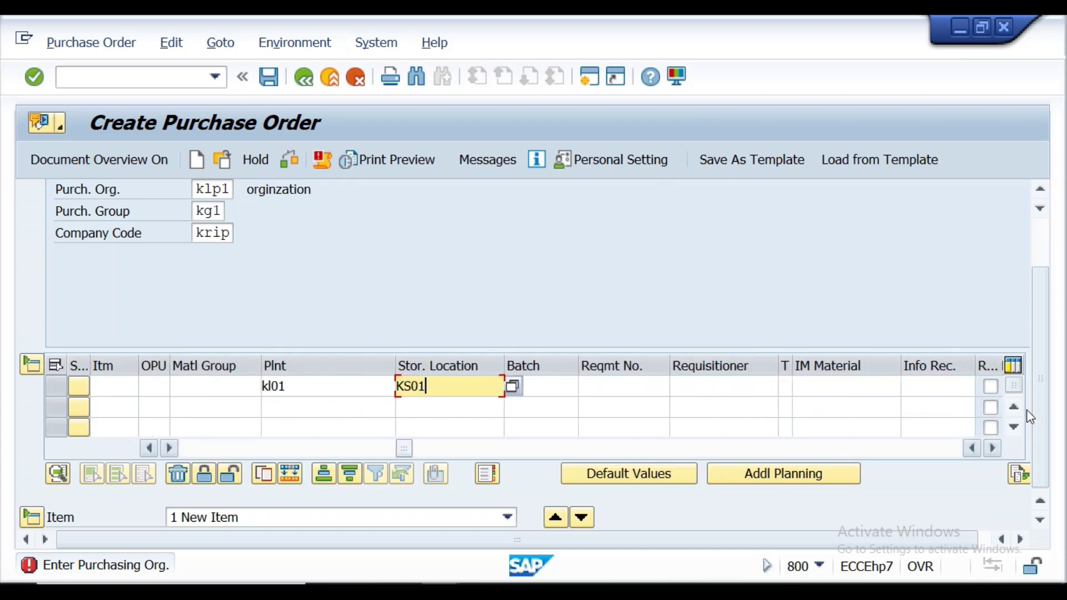
{"action": "left_click", "coordinate": [32, 517]}
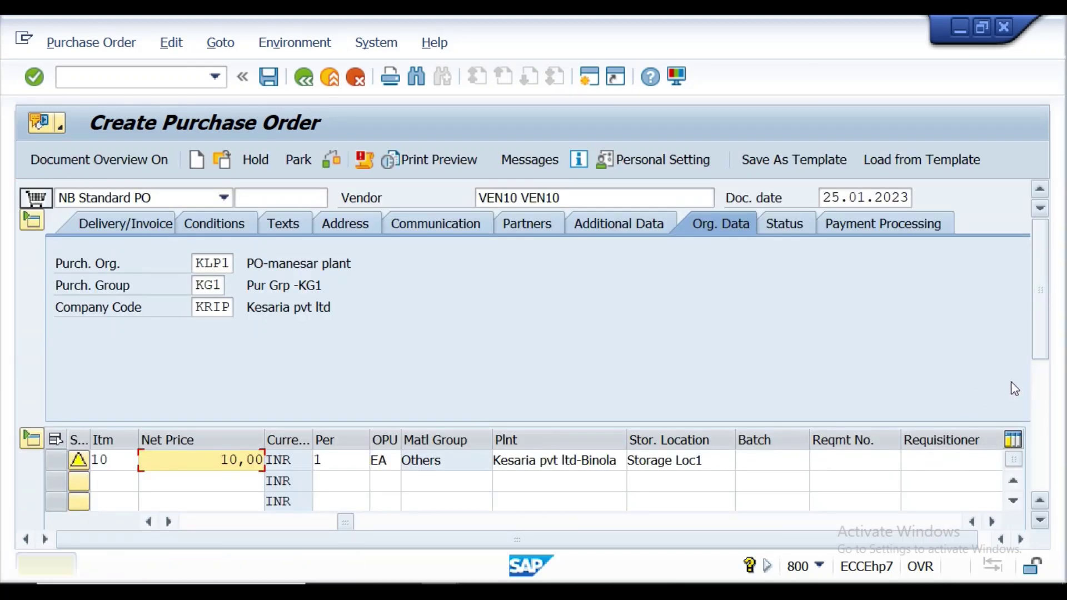
{"action": "left_click_drag", "start_coordinate": [1042, 313], "coordinate": [1043, 439]}
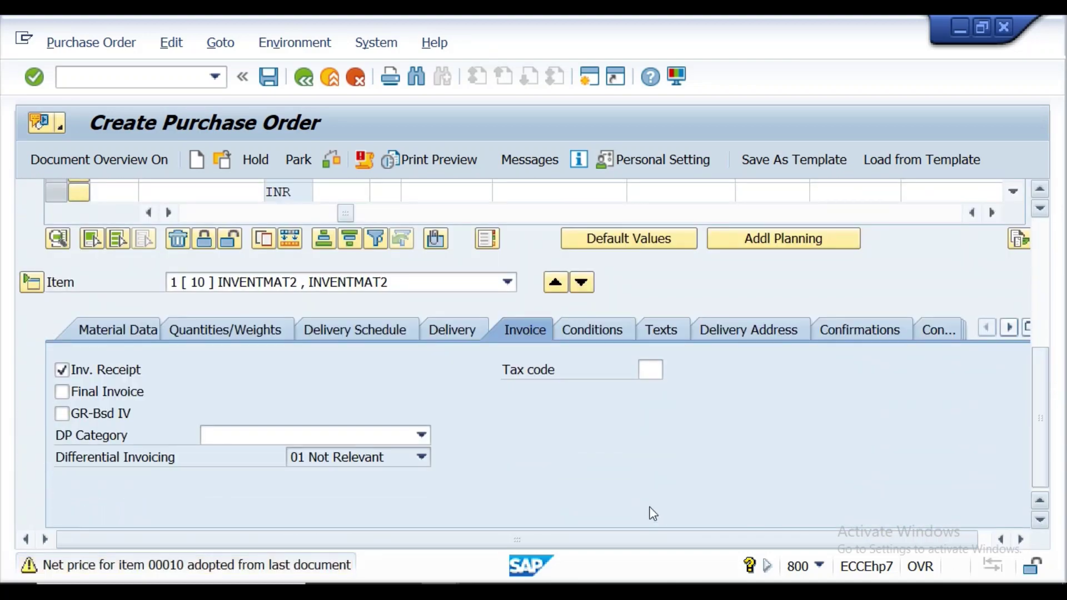
{"action": "left_click", "coordinate": [326, 160]}
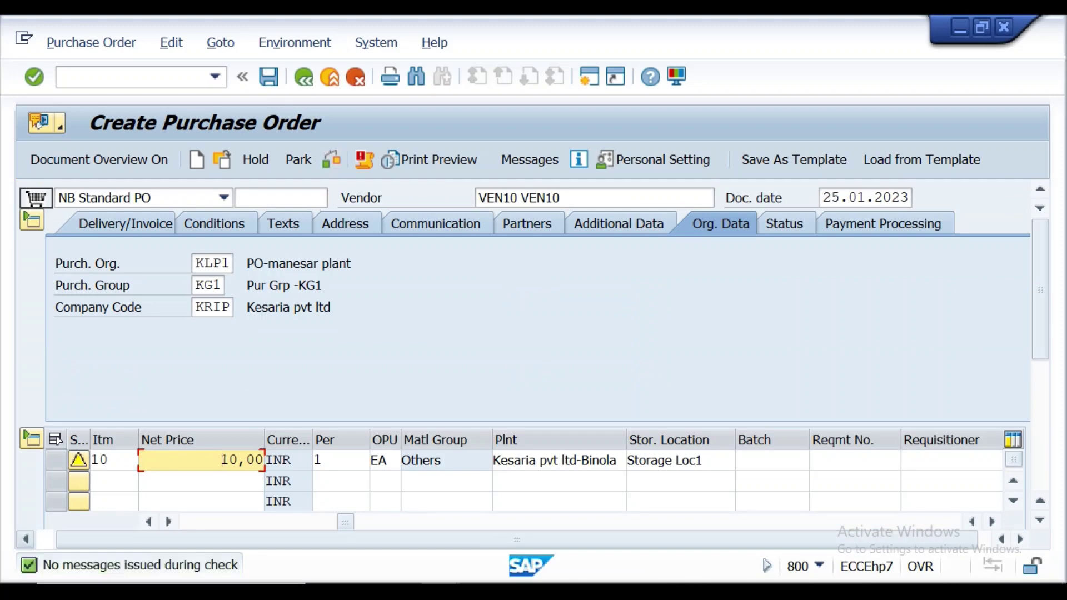
Save the purchase order and copy its full creation message from the message details.
{"action": "left_click", "coordinate": [270, 81]}
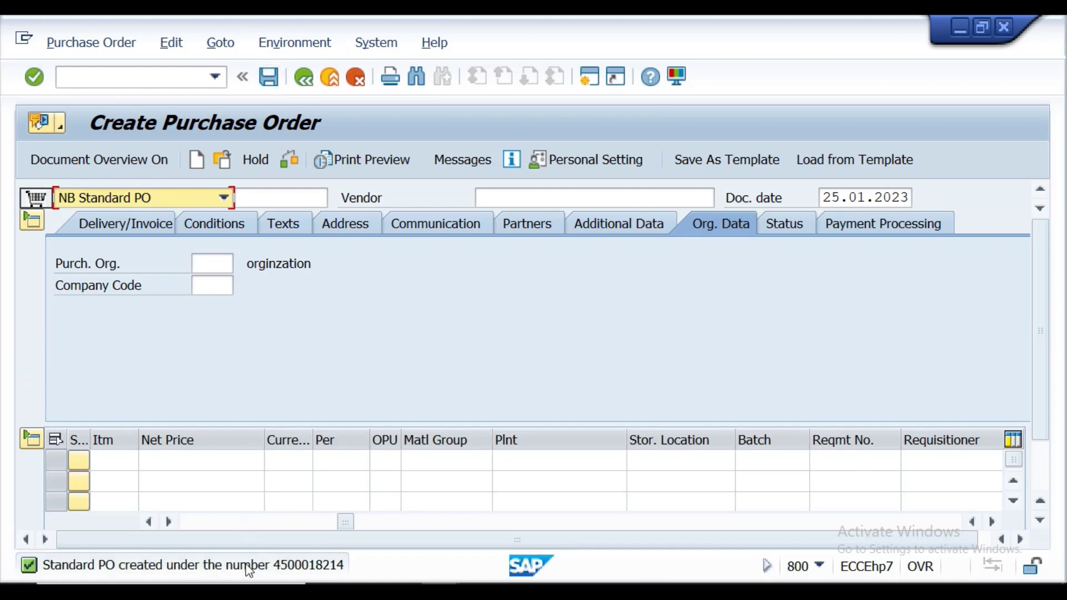
{"action": "left_click", "coordinate": [243, 566]}
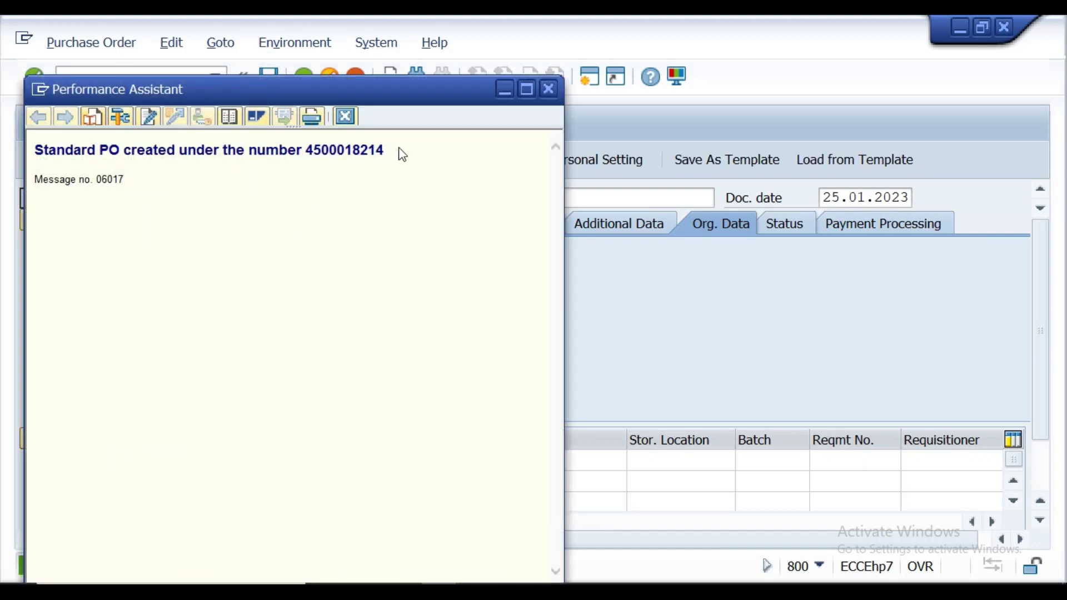
{"action": "left_click_drag", "start_coordinate": [385, 151], "coordinate": [54, 152]}
{"action": "key", "text": "ctrl+c"}
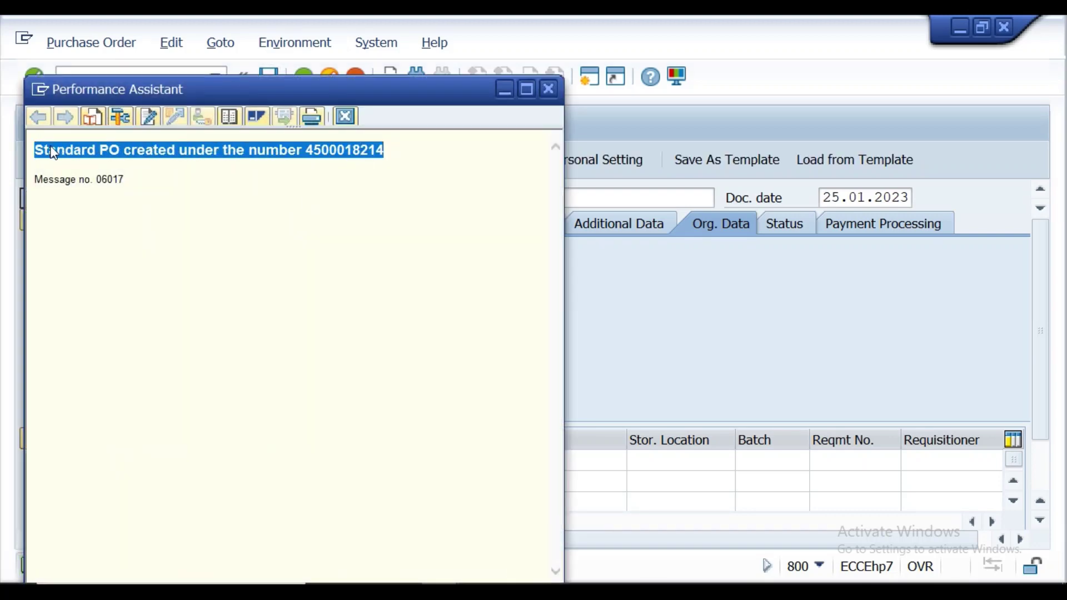
{"action": "left_click", "coordinate": [545, 90]}
Switch to Notepad and paste the creation message below the first purchase order's note.
{"action": "key", "text": "alt+Tab"}
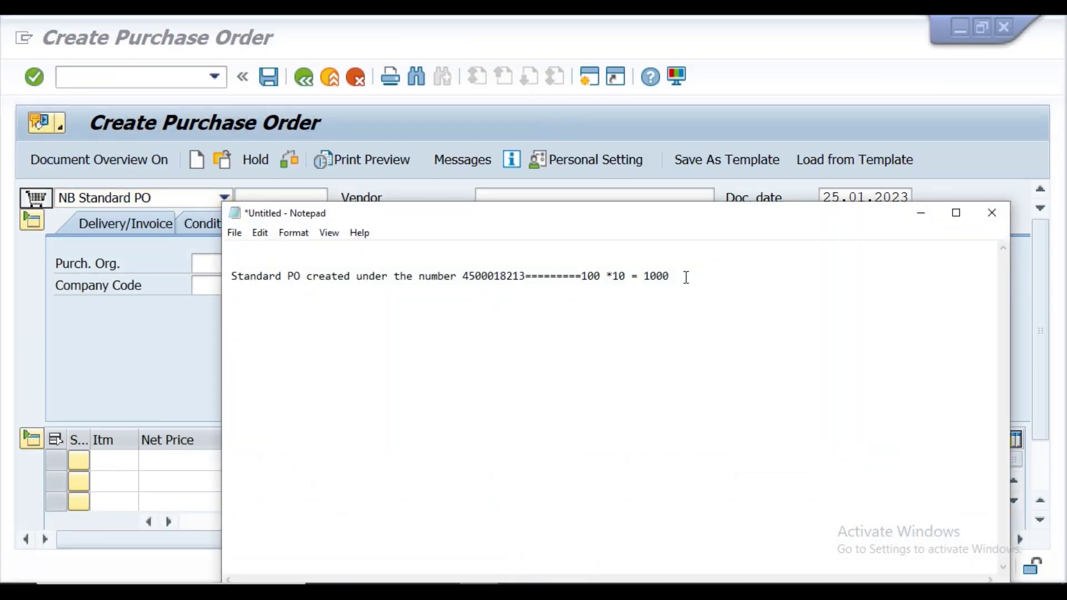
{"action": "key", "text": "ctrl+v"}
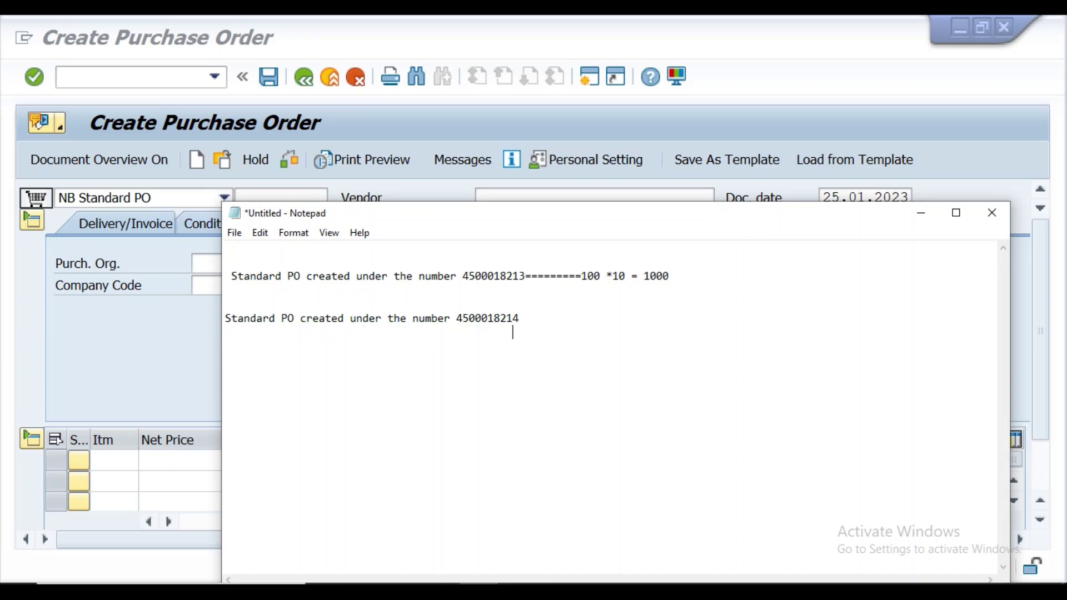
{"action": "left_click", "coordinate": [911, 215]}
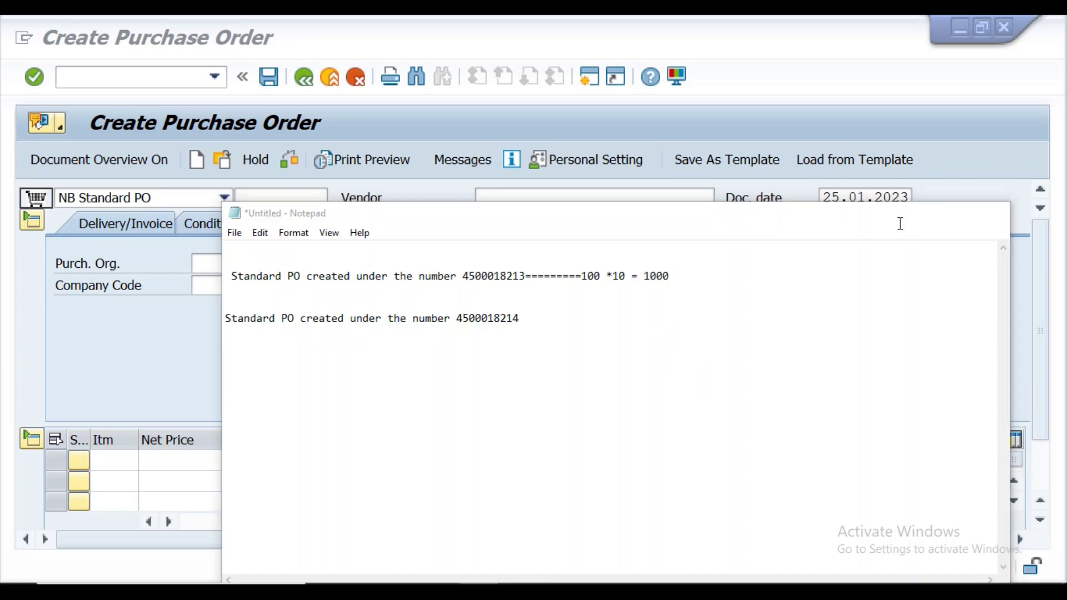
Go to the MIGO transaction in SAP with the command /NMIGO.
{"action": "left_click", "coordinate": [123, 83]}
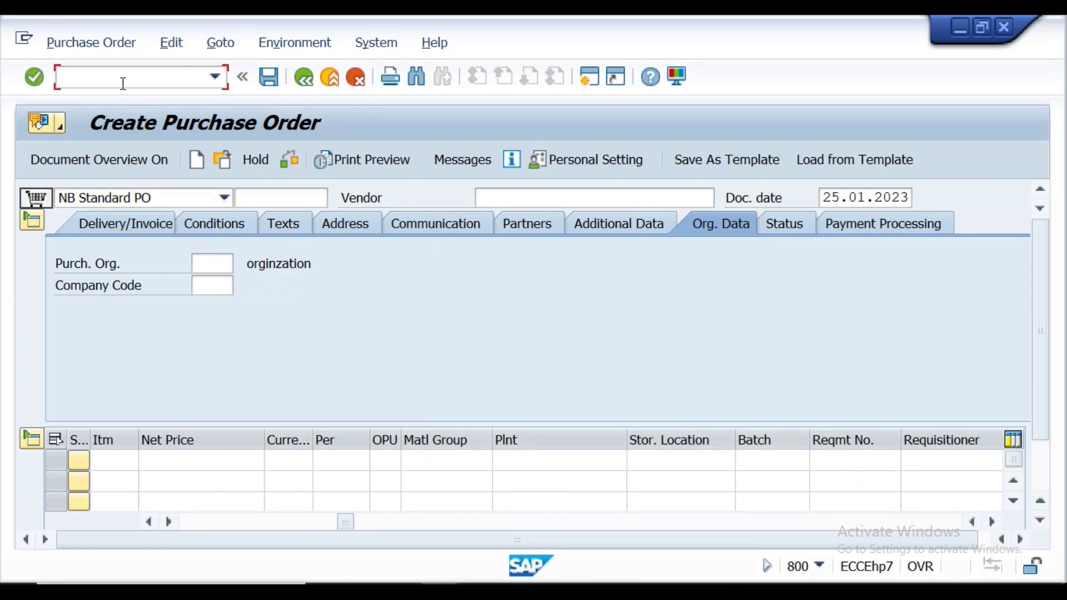
{"action": "type", "text": "/NMIGO"}
{"action": "key", "text": "Return"}
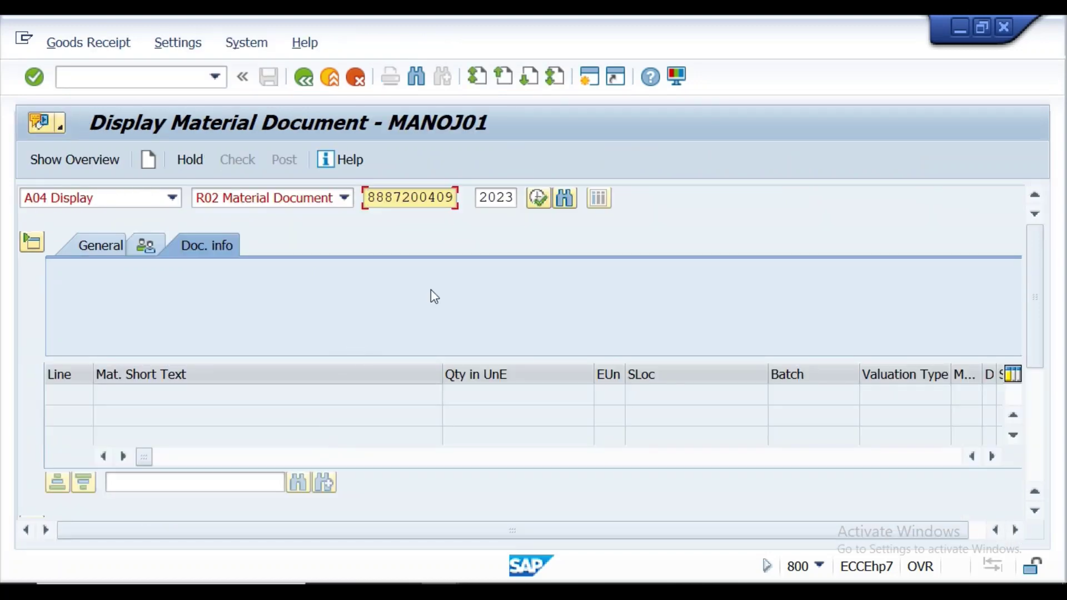
{"action": "left_click", "coordinate": [440, 198]}
{"action": "key", "text": "BackSpace"}
{"action": "key", "text": "BackSpace"}
{"action": "key", "text": "BackSpace"}
{"action": "key", "text": "BackSpace"}
{"action": "key", "text": "BackSpace"}
{"action": "key", "text": "BackSpace"}
{"action": "key", "text": "BackSpace"}
{"action": "key", "text": "BackSpace"}
{"action": "type", "text": "Standard Preat"}
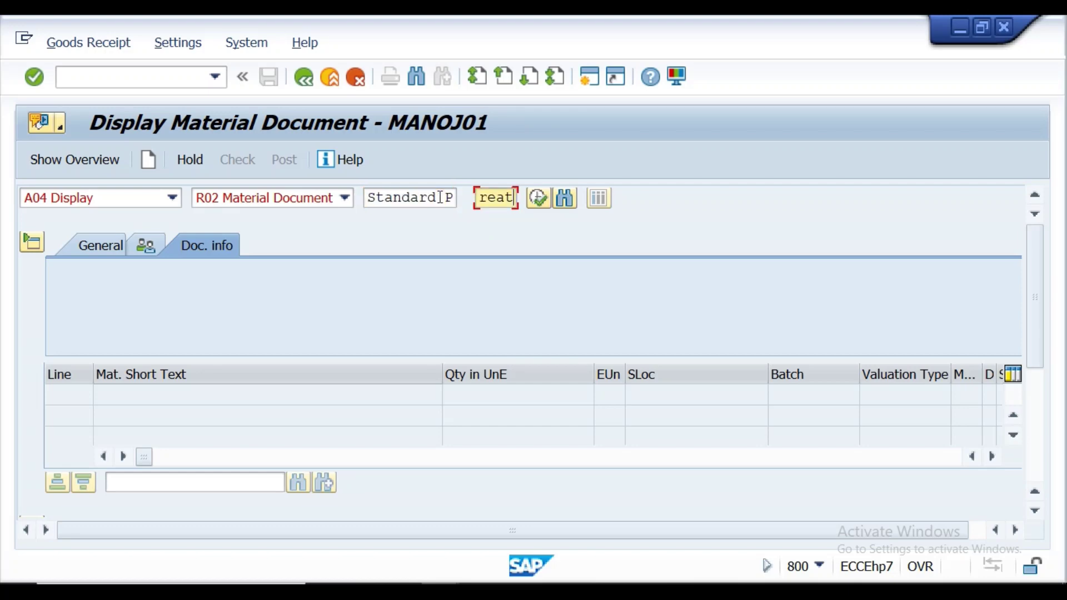
{"action": "key", "text": "BackSpace"}
{"action": "key", "text": "BackSpace"}
{"action": "key", "text": "BackSpace"}
{"action": "key", "text": "BackSpace"}
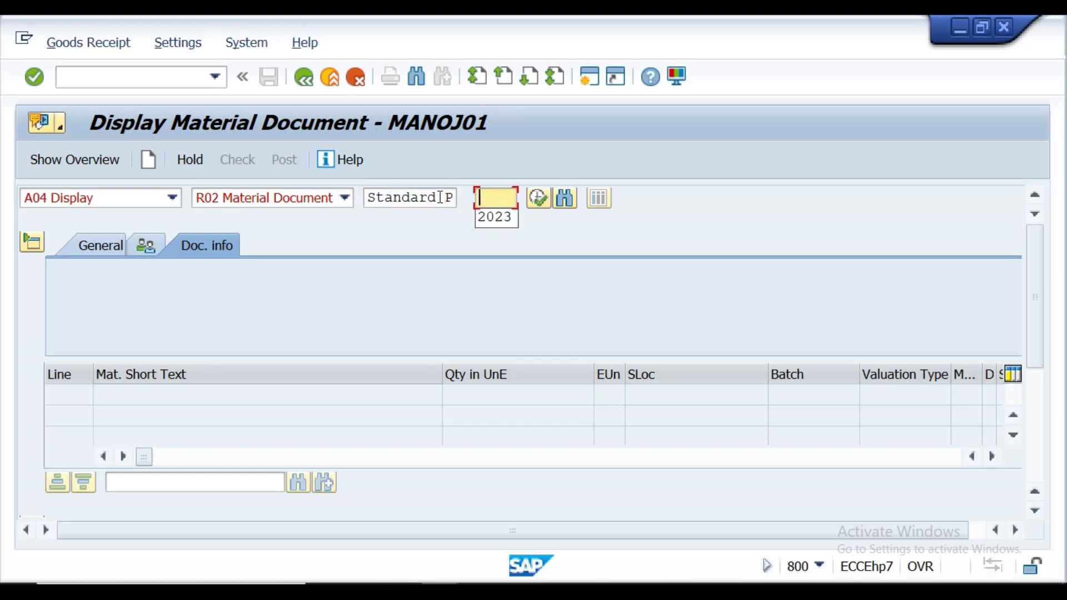
{"action": "left_click", "coordinate": [441, 197]}
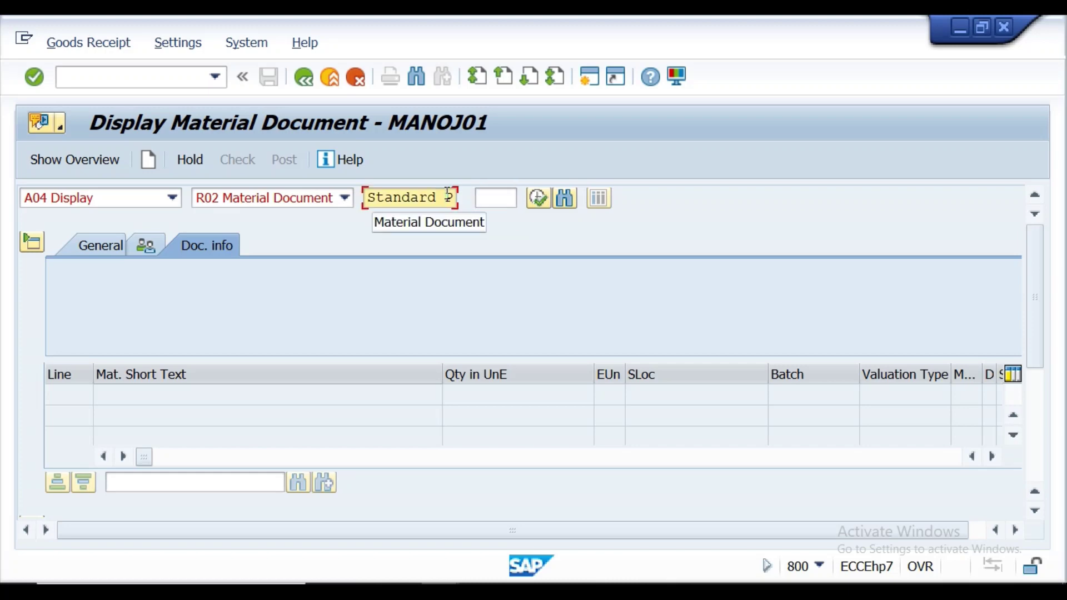
{"action": "key", "text": "BackSpace"}
{"action": "key", "text": "BackSpace"}
{"action": "key", "text": "BackSpace"}
{"action": "key", "text": "BackSpace"}
{"action": "key", "text": "BackSpace"}
{"action": "key", "text": "BackSpace"}
{"action": "key", "text": "BackSpace"}
{"action": "key", "text": "BackSpace"}
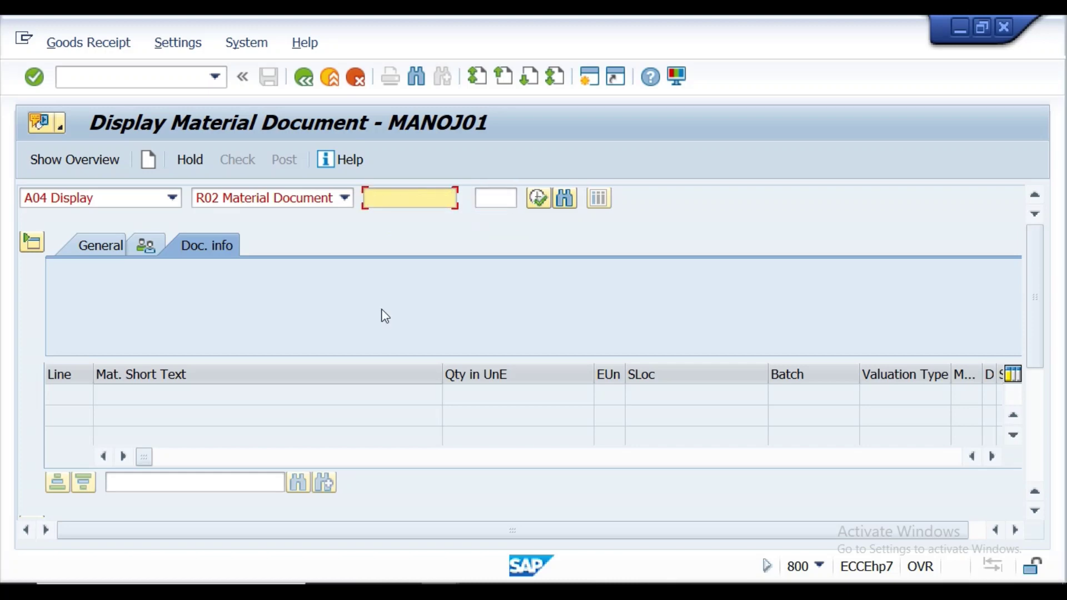
Copy only the new purchase order's number from the second note in Notepad and return to SAP.
{"action": "left_click", "coordinate": [478, 584]}
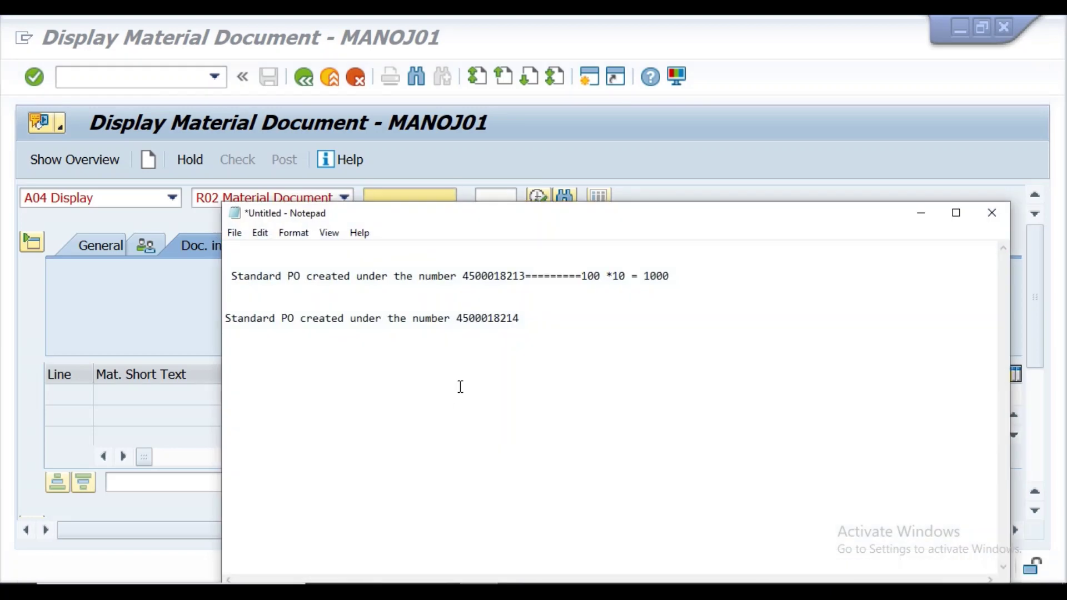
{"action": "left_click_drag", "start_coordinate": [459, 319], "coordinate": [525, 320]}
{"action": "key", "text": "ctrl+c"}
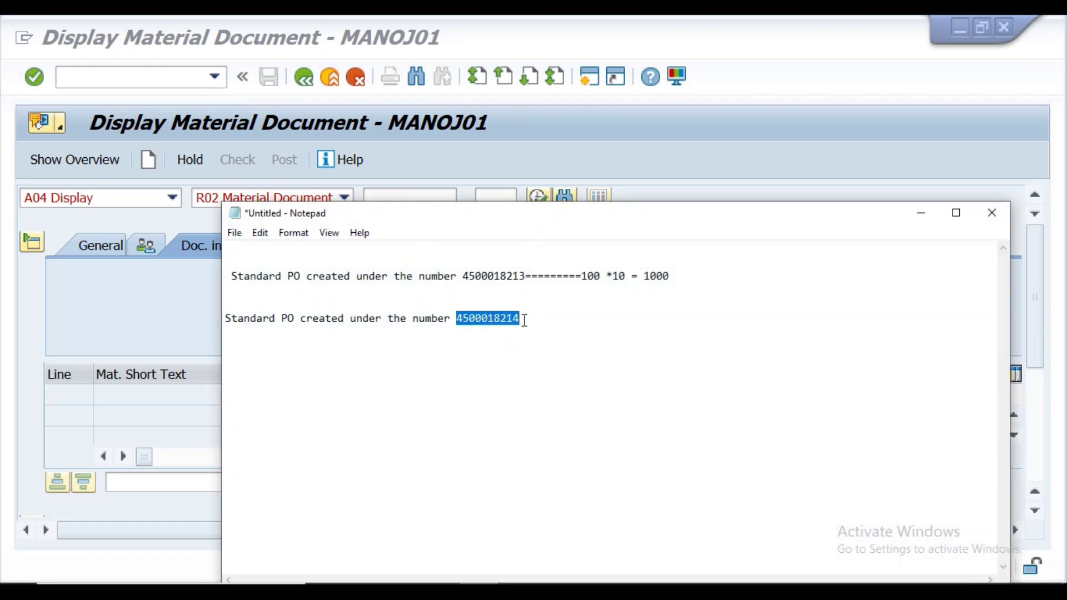
{"action": "left_click", "coordinate": [922, 213]}
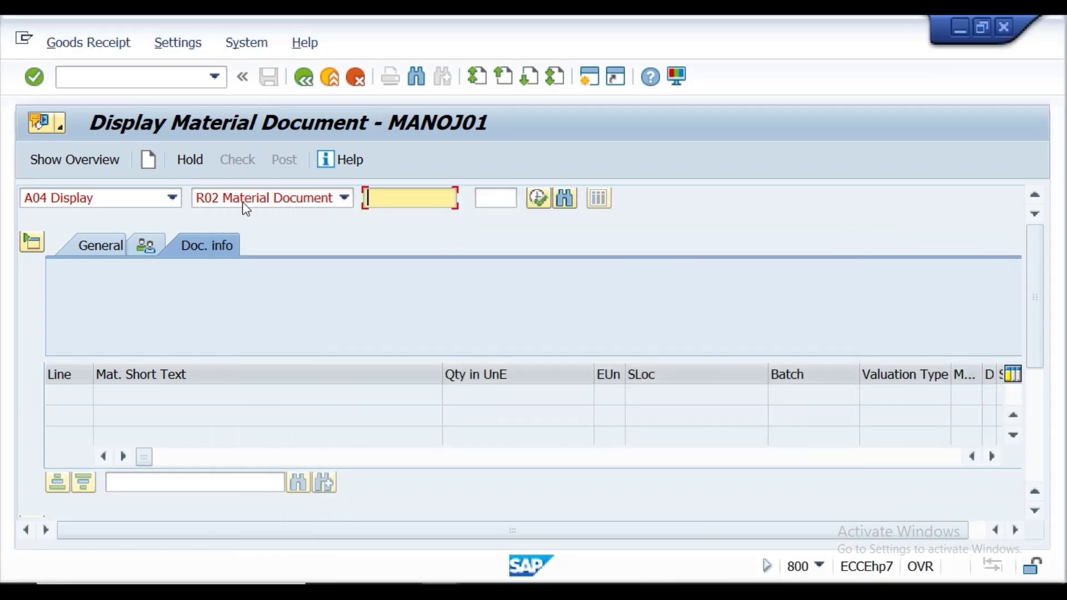
Choose A01 Goods Receipt, enter the copied purchase order number as the reference, and load the order's items.
{"action": "left_click", "coordinate": [173, 198]}
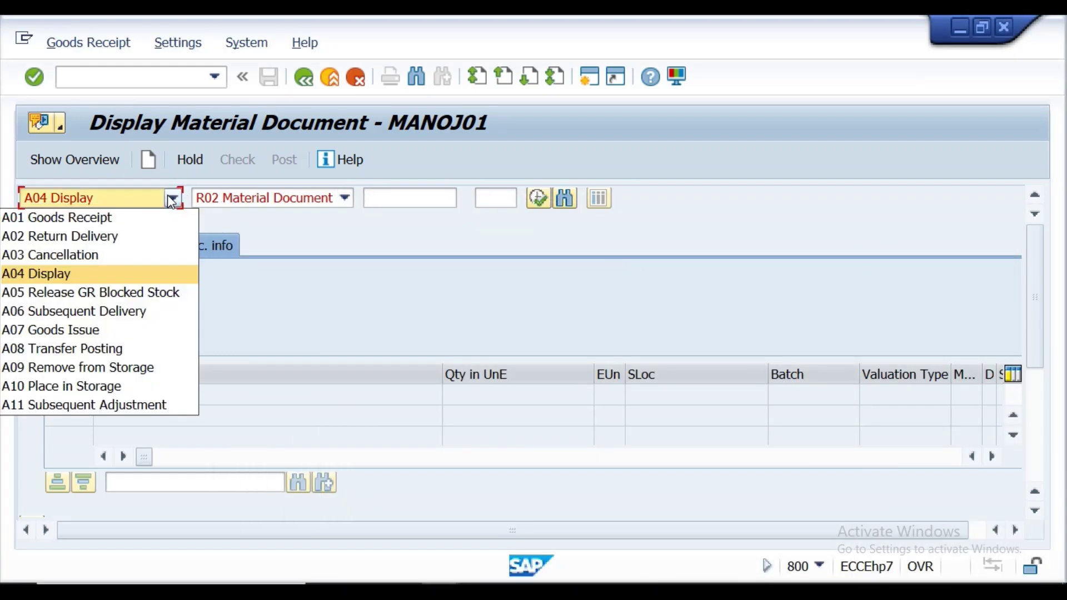
{"action": "left_click", "coordinate": [108, 219]}
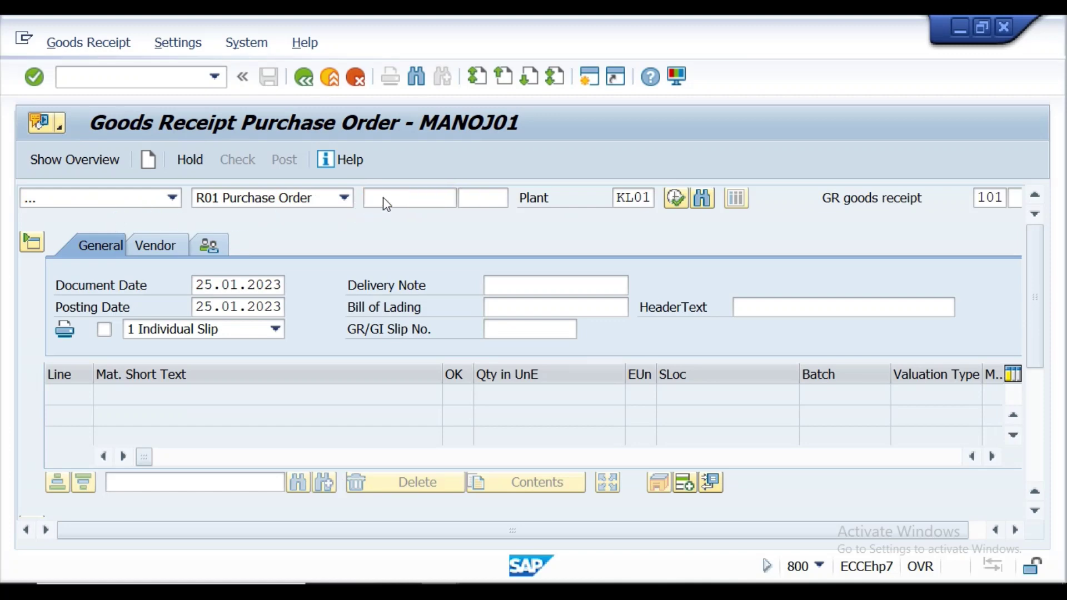
{"action": "key", "text": "ctrl+v"}
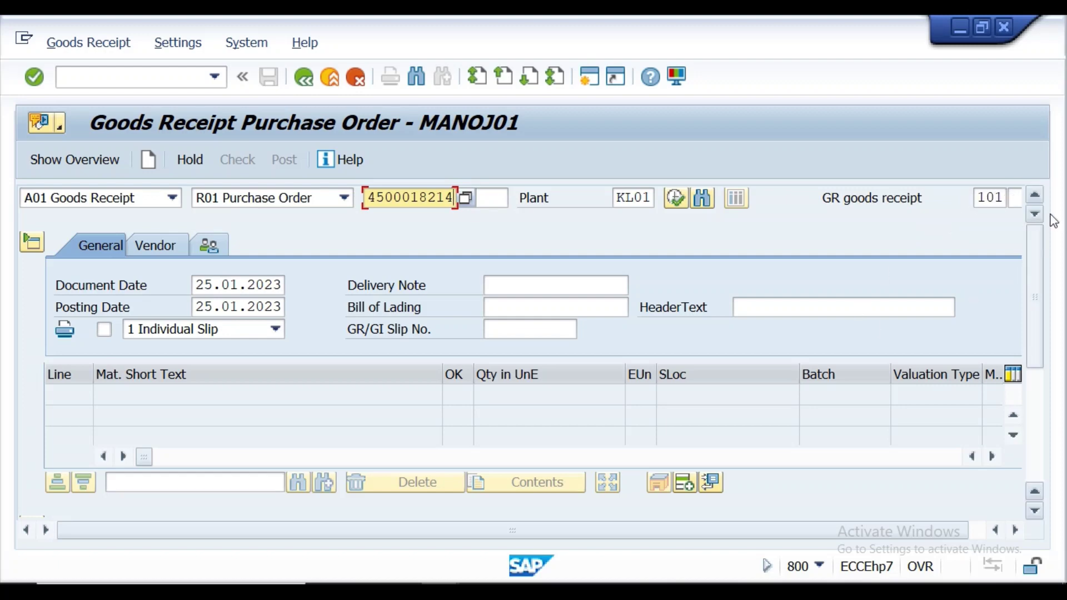
{"action": "mouse_move", "coordinate": [1034, 252]}
{"action": "left_mouse_down"}
{"action": "mouse_move", "coordinate": [1035, 281]}
{"action": "mouse_move", "coordinate": [1034, 261]}
{"action": "left_mouse_up"}
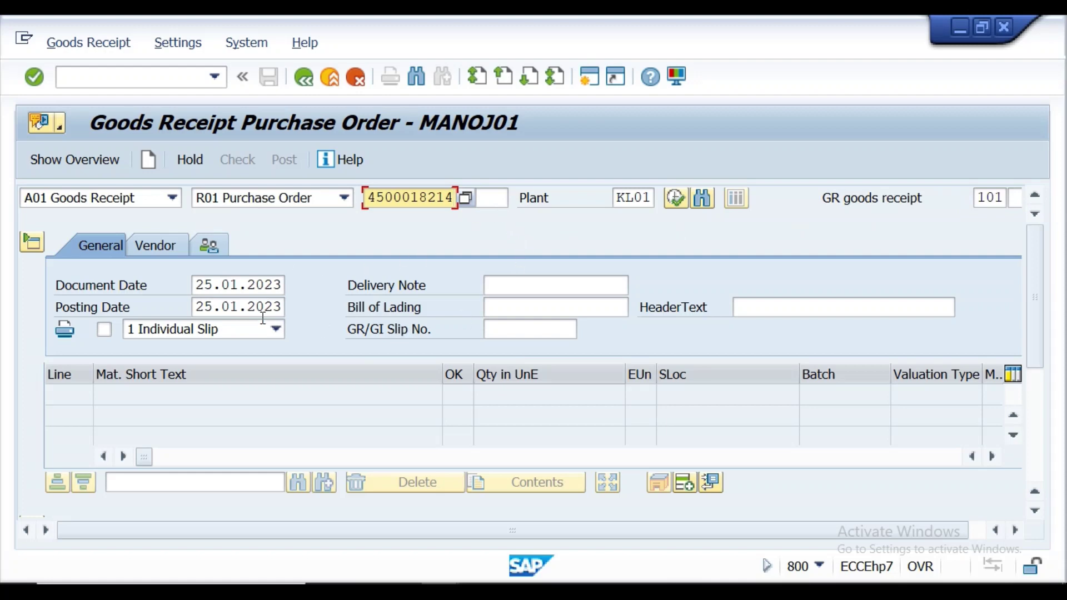
{"action": "left_click", "coordinate": [40, 81]}
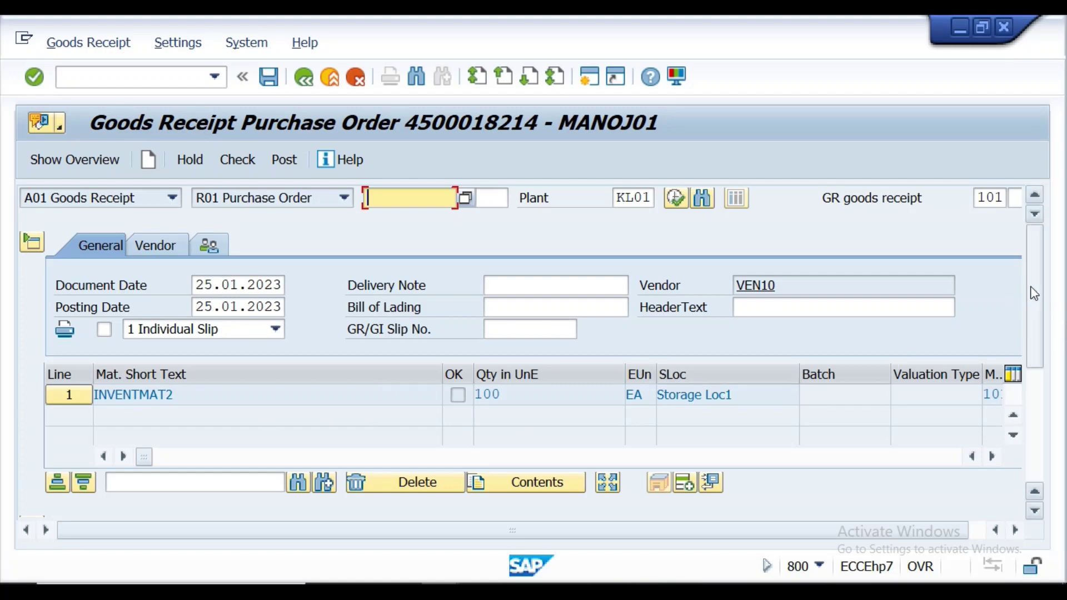
Review the INVENTMAT2 item's quantity, location and purchase order data in the goods receipt.
{"action": "left_click_drag", "start_coordinate": [1035, 300], "coordinate": [1048, 352]}
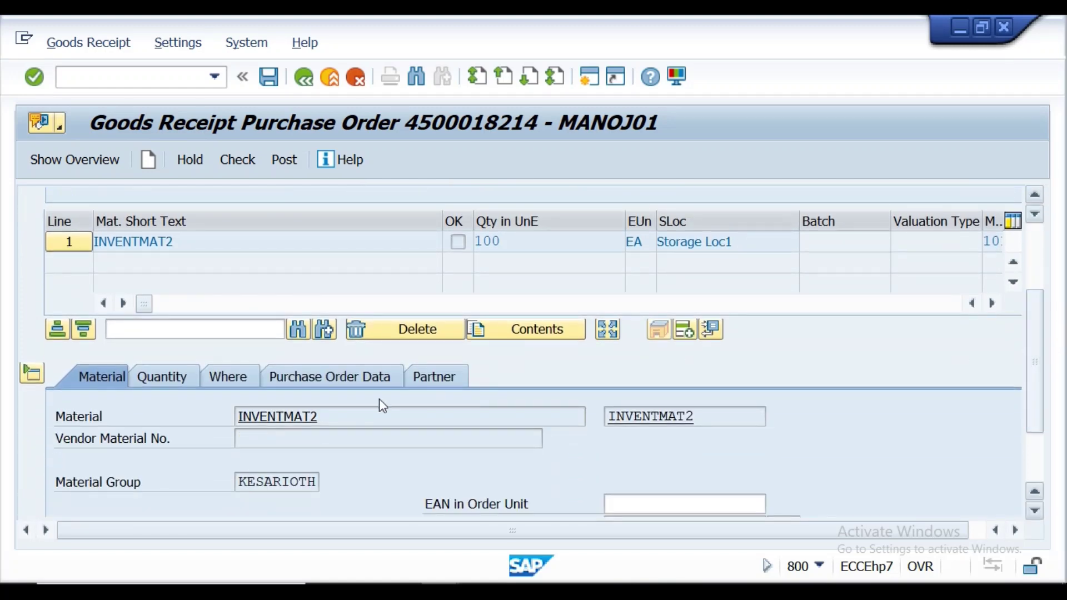
{"action": "left_click", "coordinate": [177, 376]}
{"action": "left_click", "coordinate": [224, 376]}
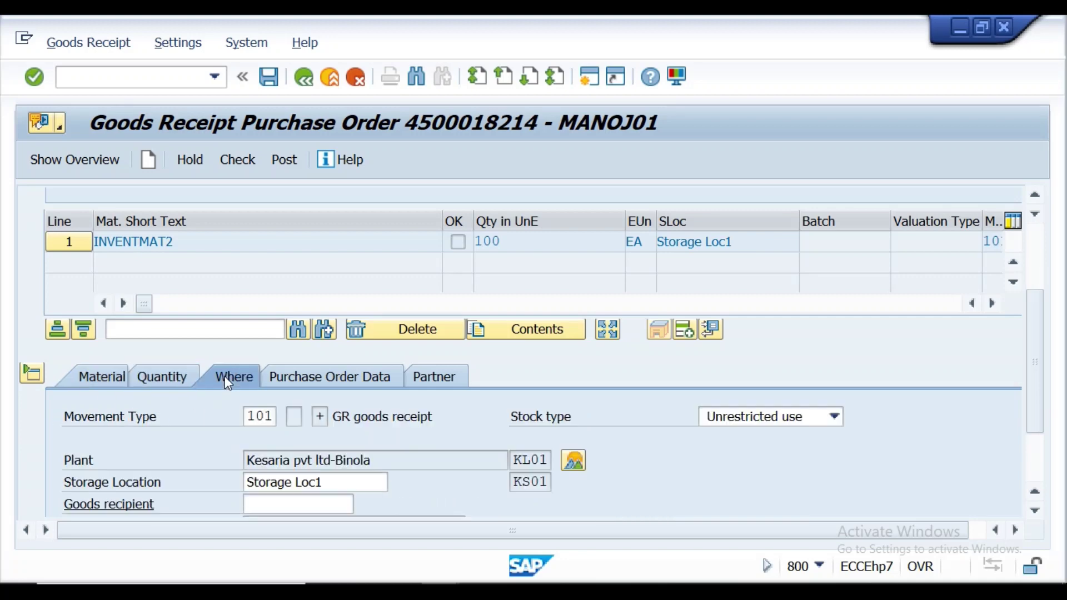
{"action": "left_click", "coordinate": [306, 381]}
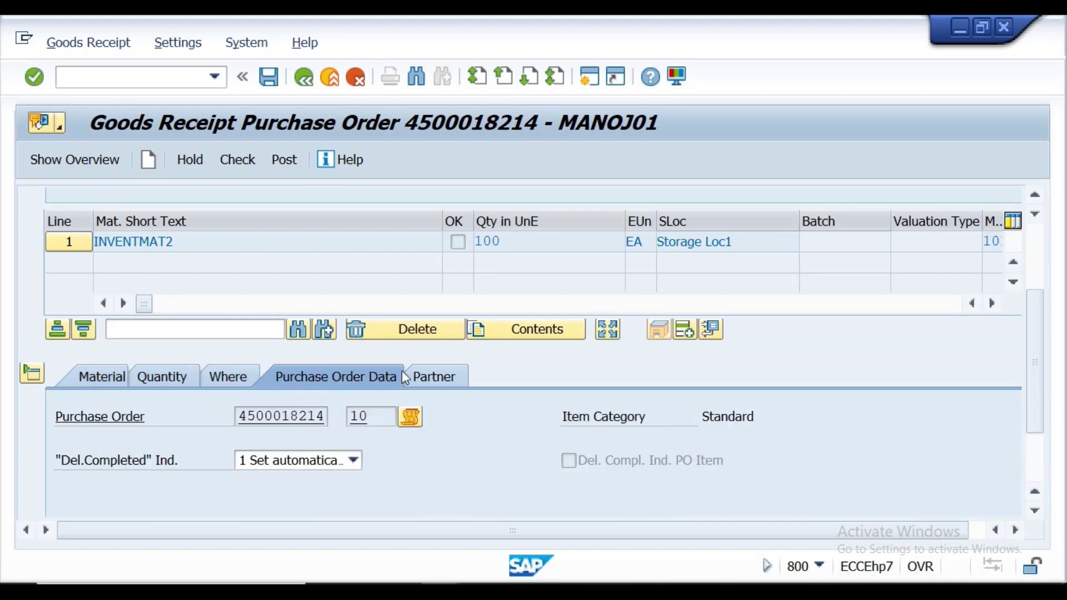
{"action": "left_click", "coordinate": [173, 381]}
Check the stock overview of INVENTMAT2 from the item's location data, then return to the goods receipt.
{"action": "left_click", "coordinate": [219, 380]}
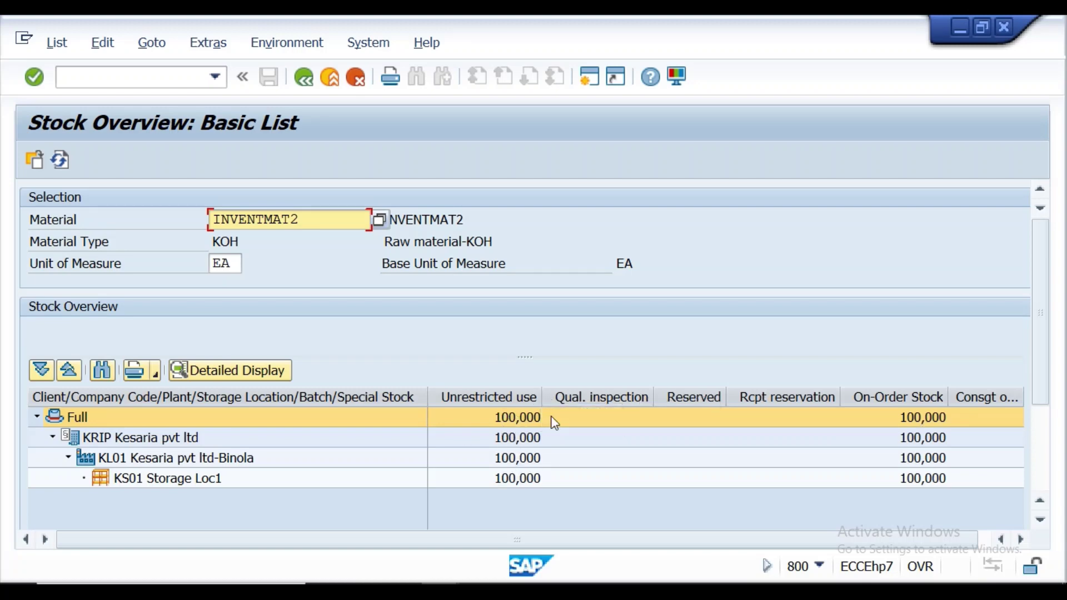
{"action": "mouse_move", "coordinate": [1042, 295]}
{"action": "left_mouse_down"}
{"action": "mouse_move", "coordinate": [1053, 436]}
{"action": "mouse_move", "coordinate": [1043, 285]}
{"action": "left_mouse_up"}
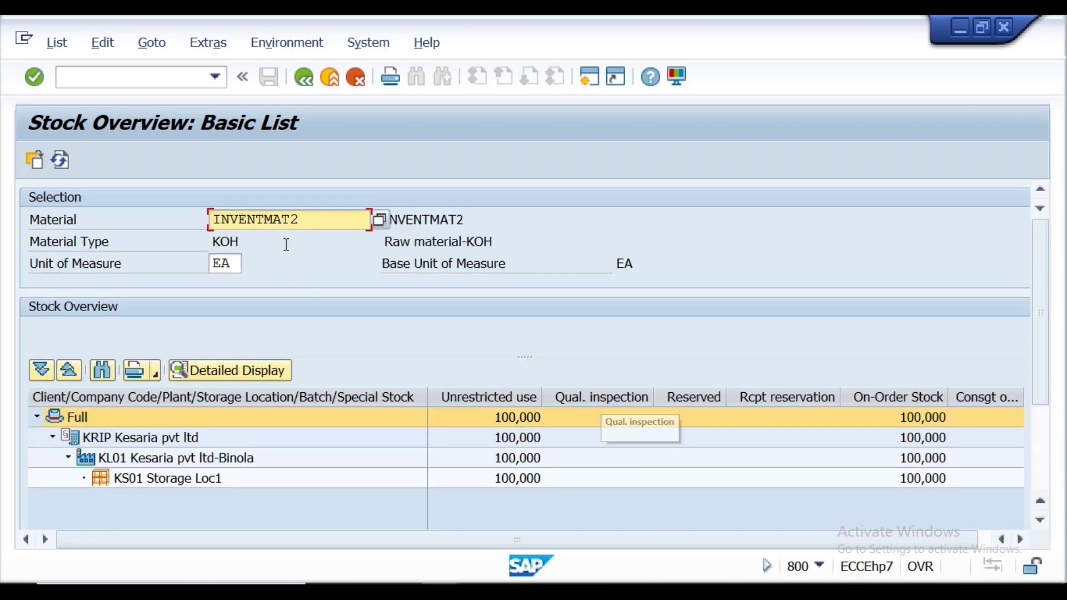
{"action": "left_click", "coordinate": [305, 78]}
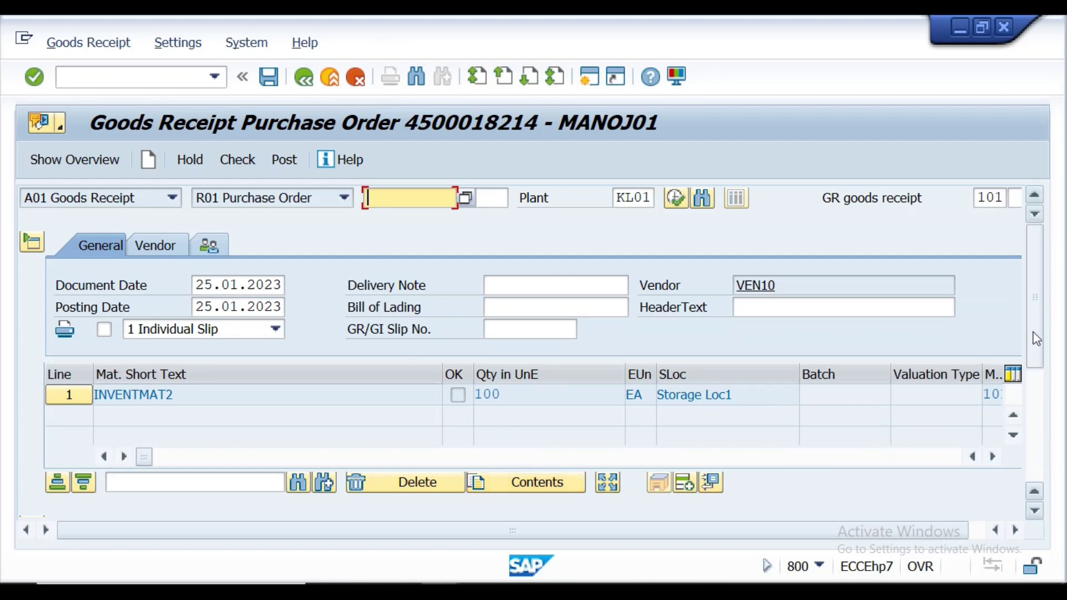
Set the INVENTMAT2 item's quantity in unit of entry to 40 and check the goods receipt.
{"action": "left_click_drag", "start_coordinate": [1035, 342], "coordinate": [1037, 376]}
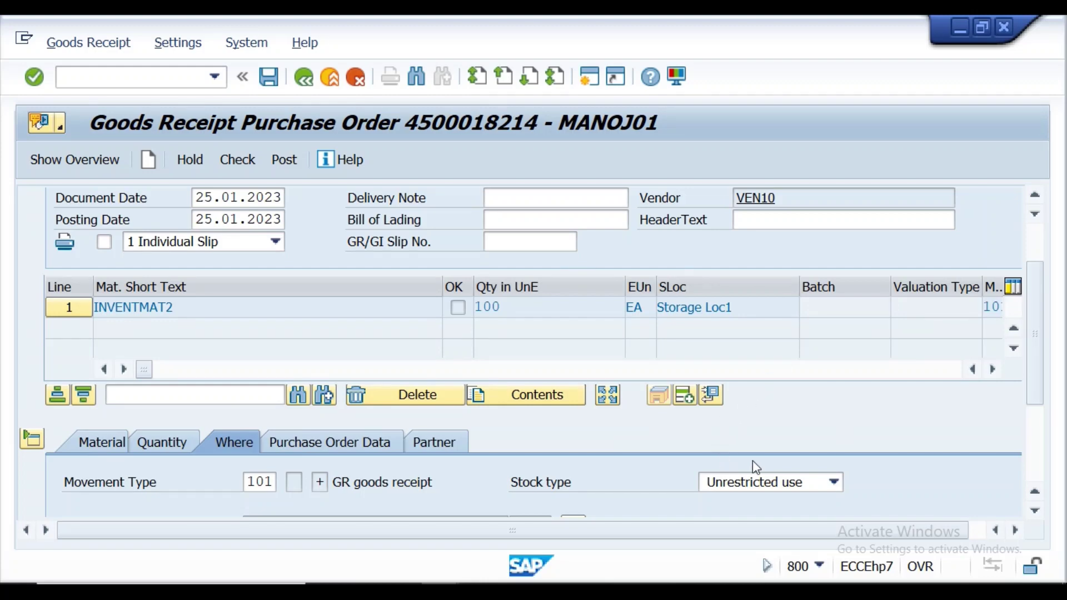
{"action": "left_click_drag", "start_coordinate": [1034, 329], "coordinate": [1040, 393]}
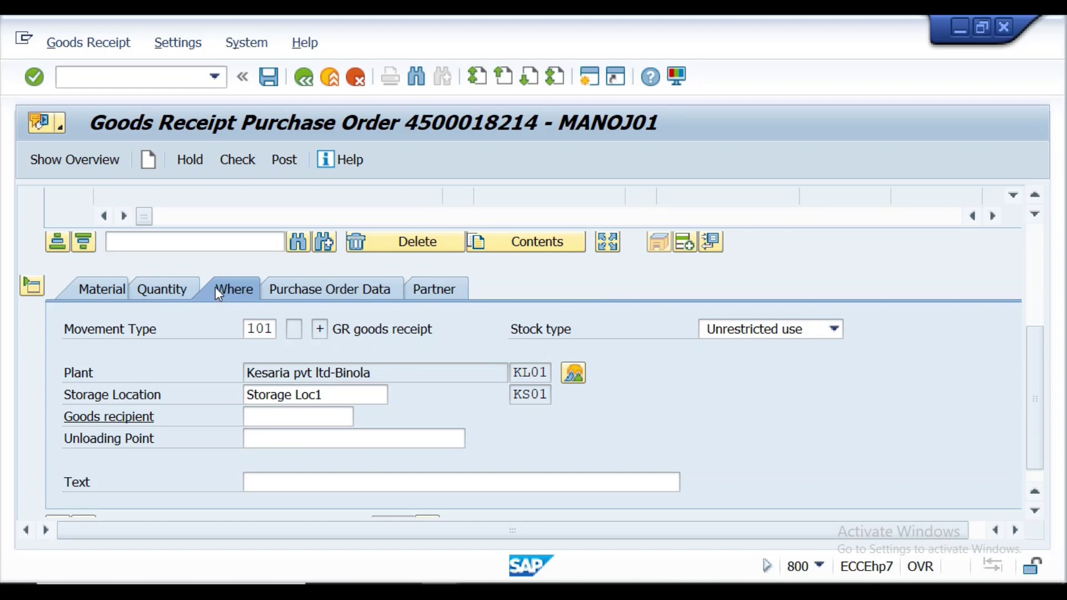
{"action": "left_click", "coordinate": [159, 290]}
{"action": "left_click", "coordinate": [281, 324]}
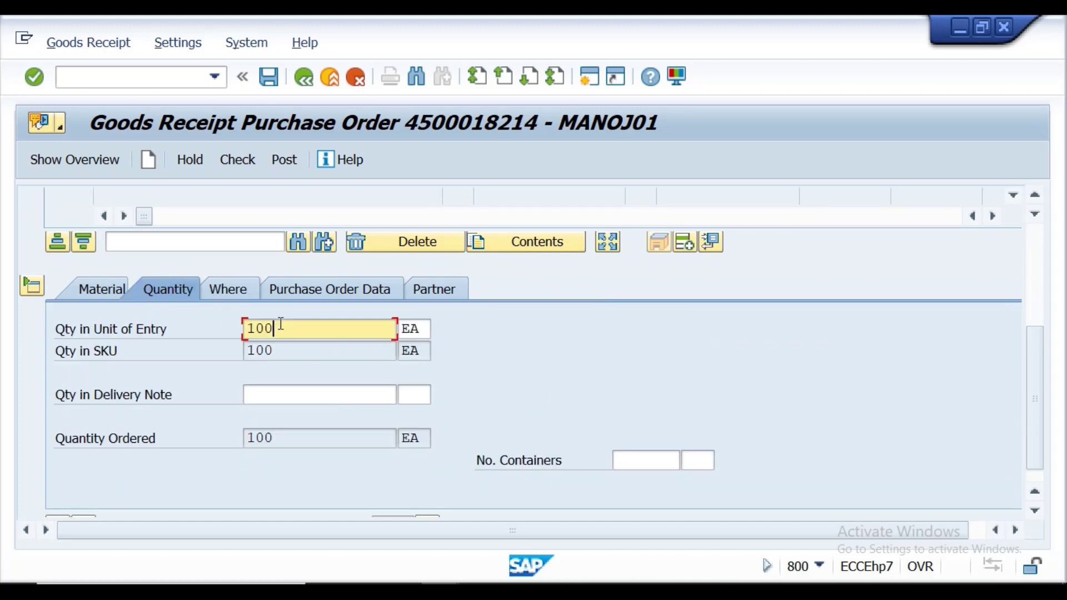
{"action": "key", "text": "BackSpace"}
{"action": "key", "text": "BackSpace"}
{"action": "key", "text": "BackSpace"}
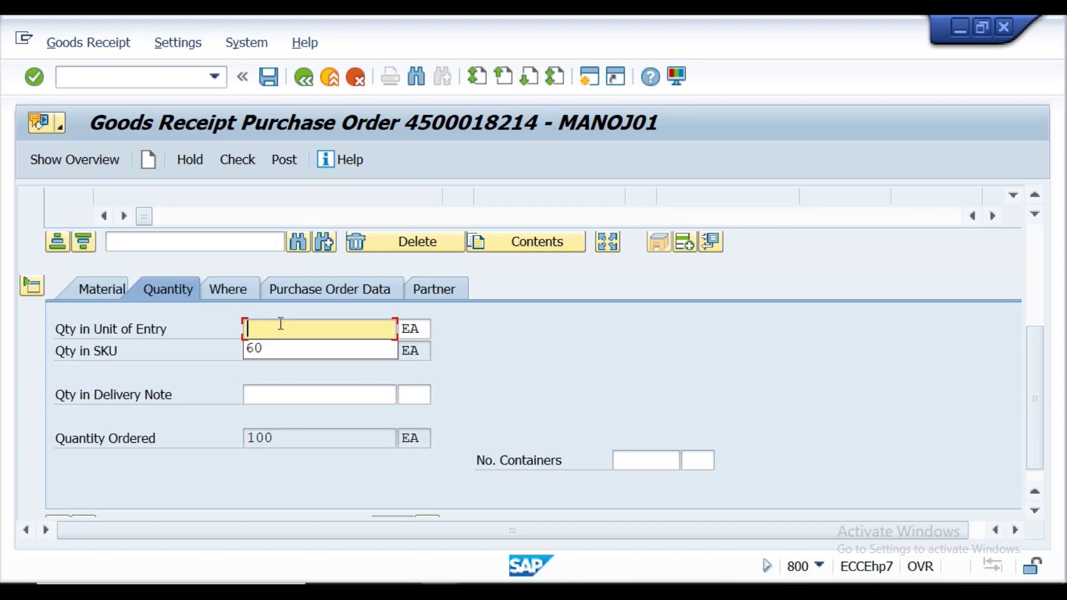
{"action": "type", "text": "40"}
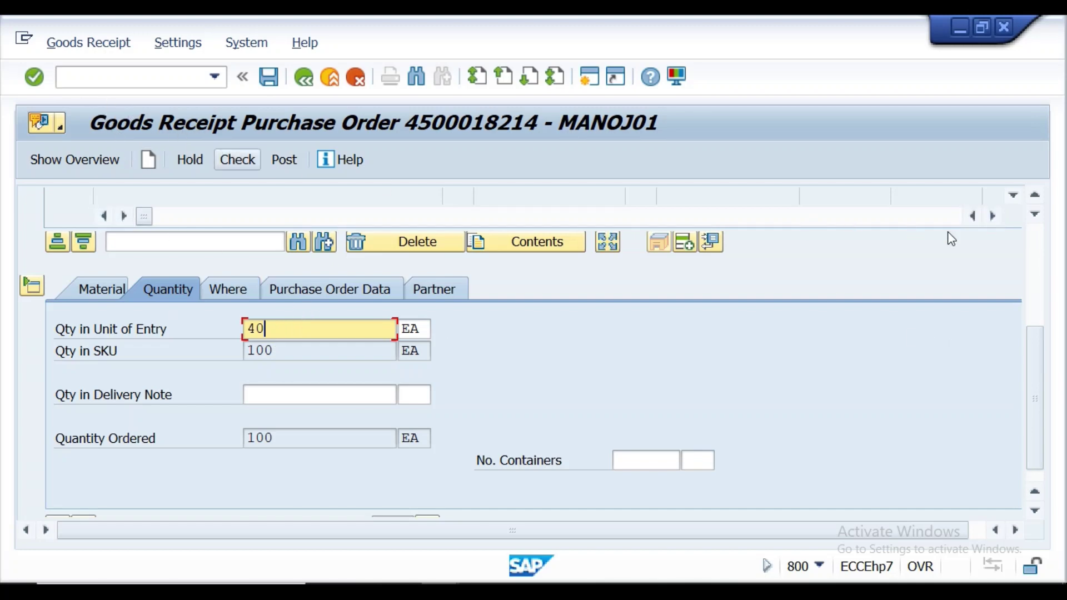
{"action": "left_click", "coordinate": [229, 162]}
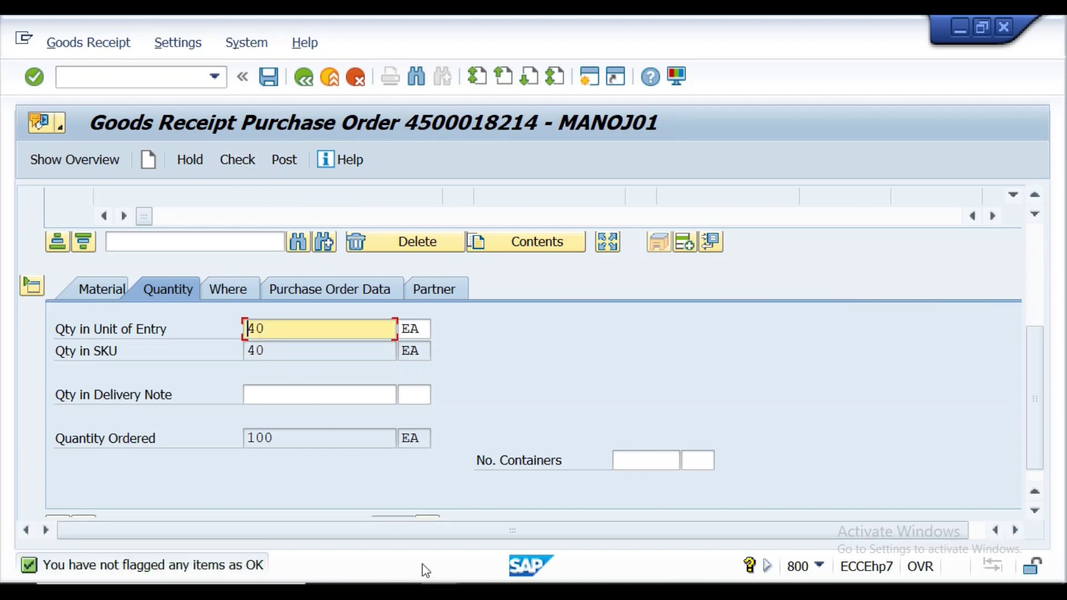
Change the INVENTMAT2 item's storage location in the goods receipt to KS02.
{"action": "scroll", "coordinate": [1037, 374], "scroll_direction": "down", "scroll_amount": 1}
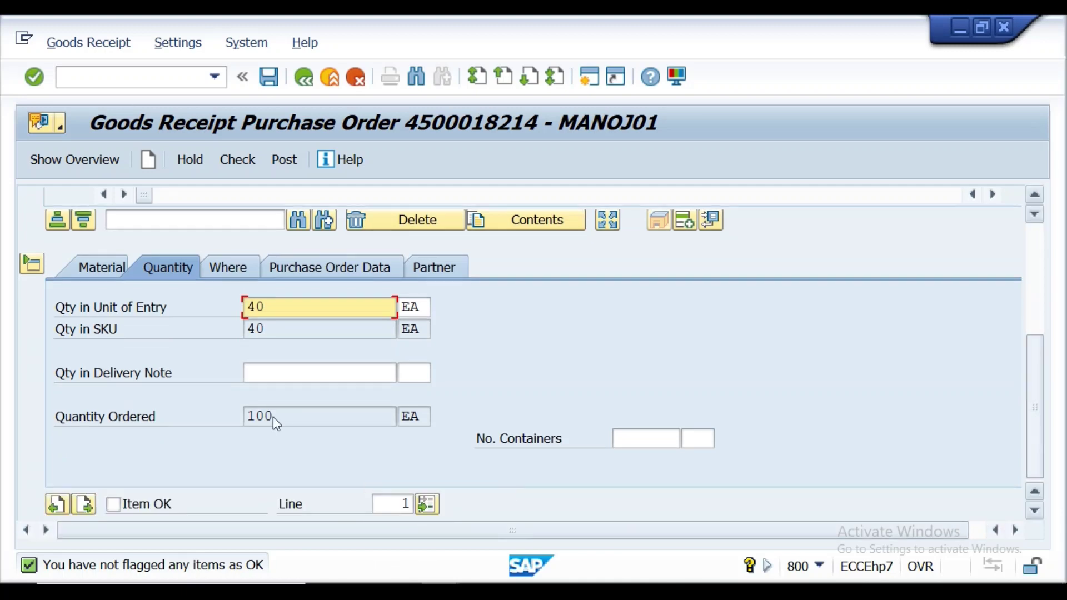
{"action": "left_click", "coordinate": [248, 269]}
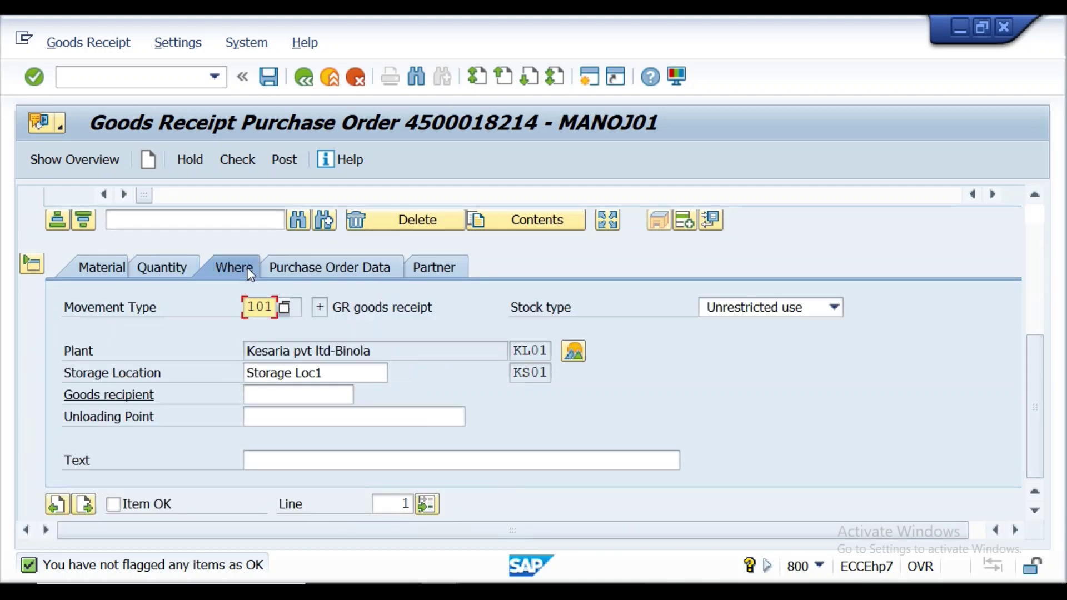
{"action": "left_click", "coordinate": [330, 376]}
{"action": "key", "text": "BackSpace"}
{"action": "key", "text": "BackSpace"}
{"action": "key", "text": "BackSpace"}
{"action": "key", "text": "BackSpace"}
{"action": "key", "text": "BackSpace"}
{"action": "key", "text": "BackSpace"}
{"action": "key", "text": "BackSpace"}
{"action": "key", "text": "BackSpace"}
{"action": "key", "text": "BackSpace"}
{"action": "key", "text": "BackSpace"}
{"action": "key", "text": "BackSpace"}
{"action": "key", "text": "BackSpace"}
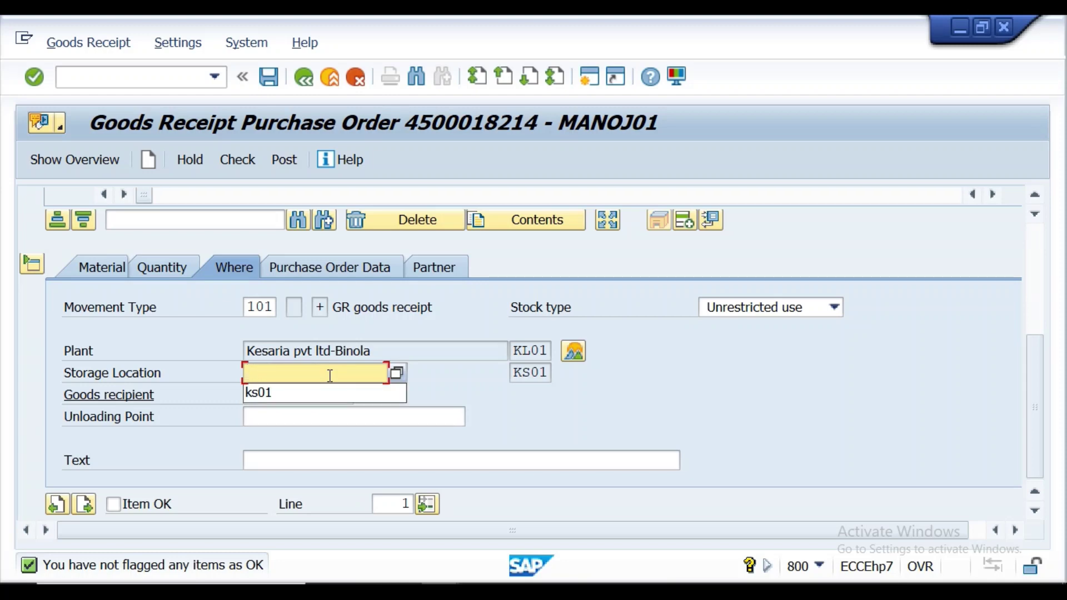
{"action": "type", "text": "KS02"}
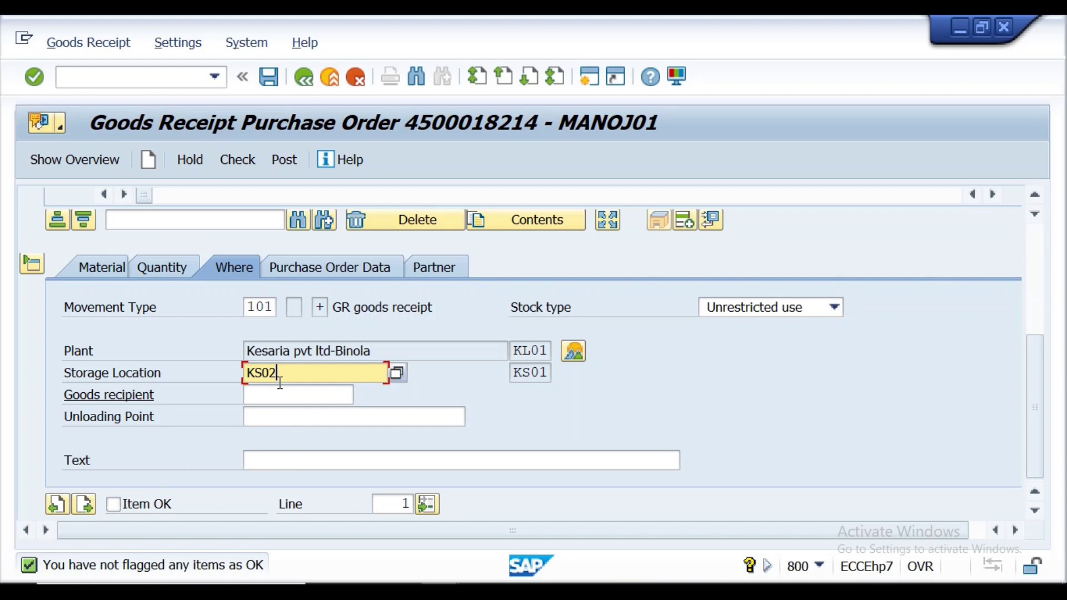
Flag the item as OK, check the goods receipt, accept the check log, and post the receipt.
{"action": "left_click", "coordinate": [113, 504]}
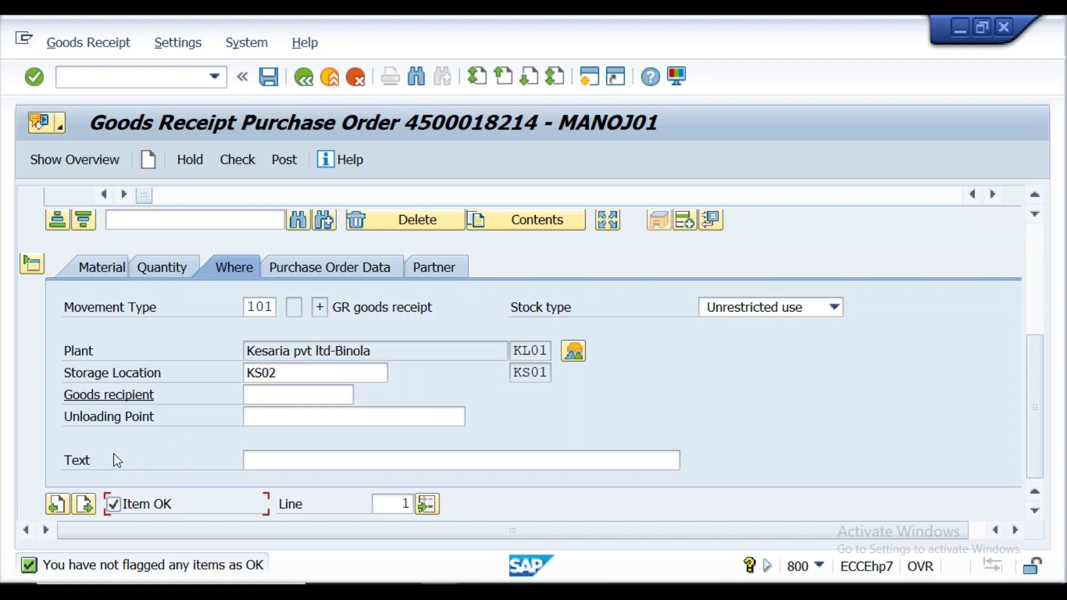
{"action": "left_click", "coordinate": [246, 166]}
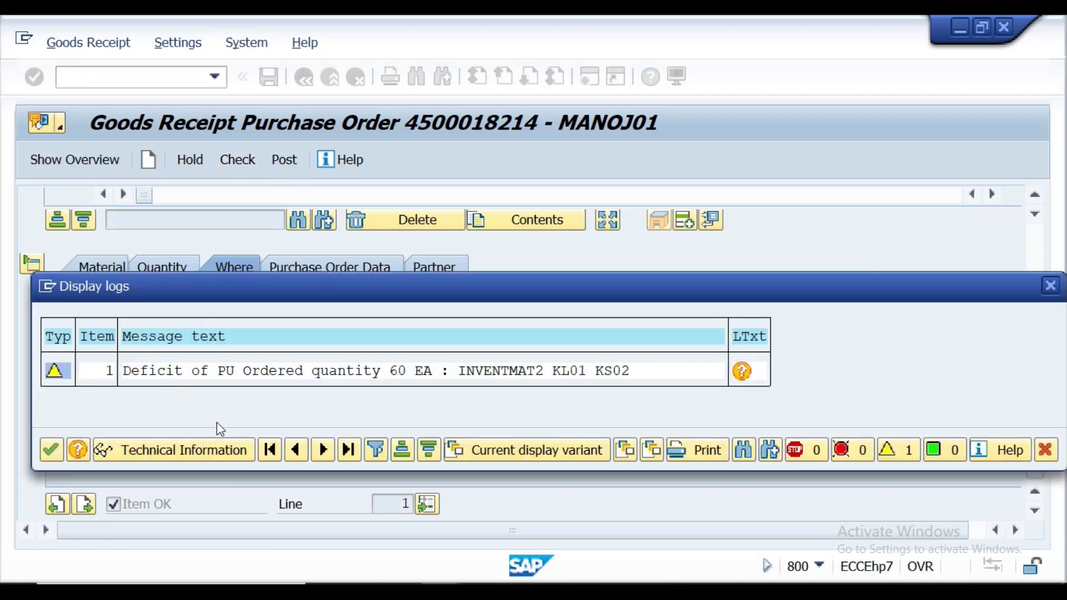
{"action": "left_click", "coordinate": [51, 449]}
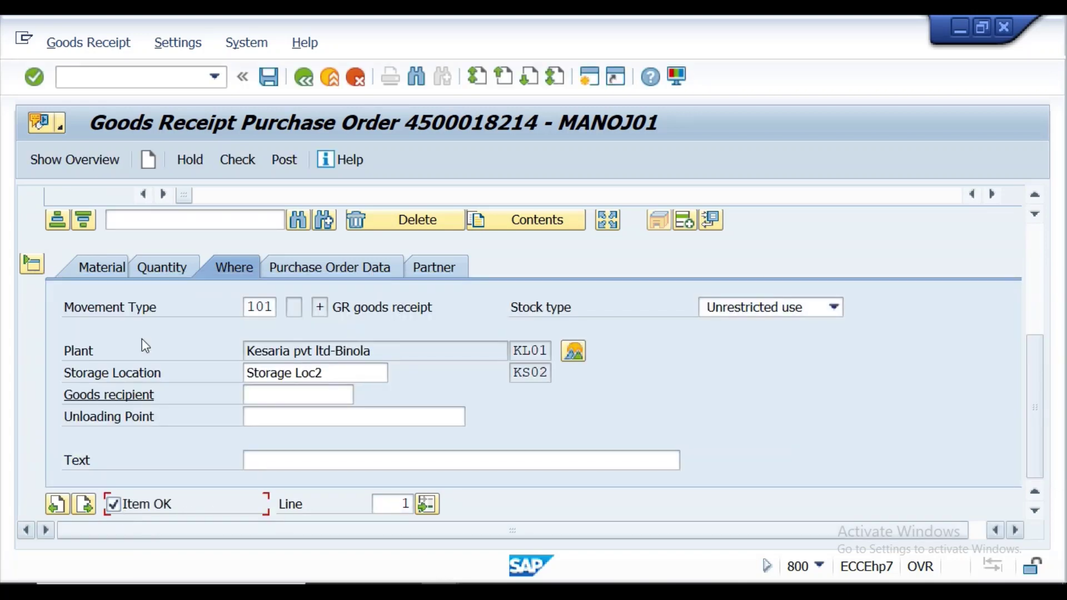
{"action": "left_click", "coordinate": [284, 161]}
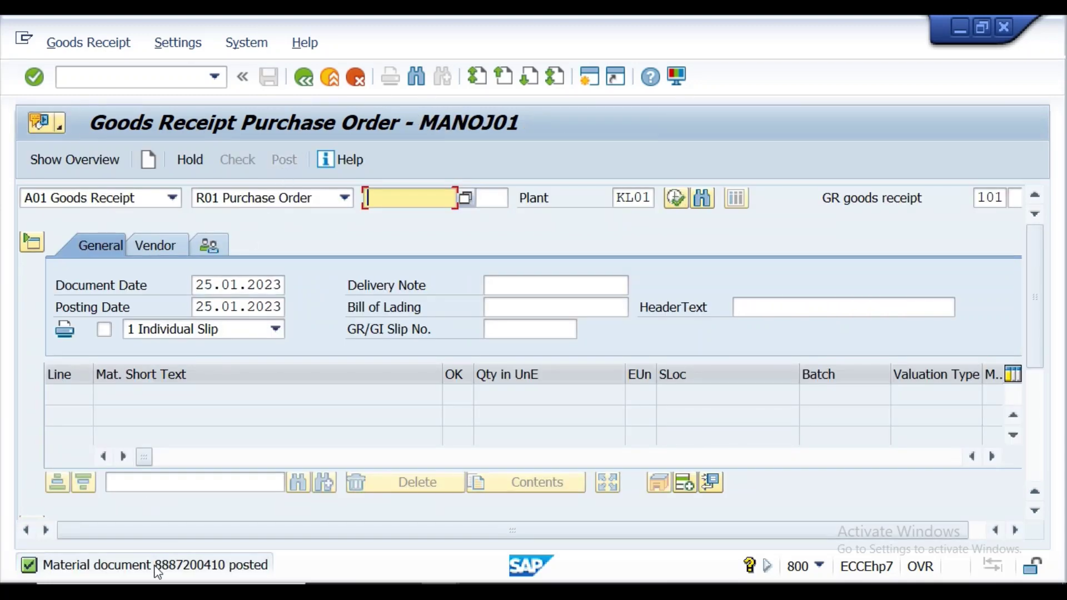
View the detailed message for the posted material document and close it.
{"action": "double_click", "coordinate": [156, 570]}
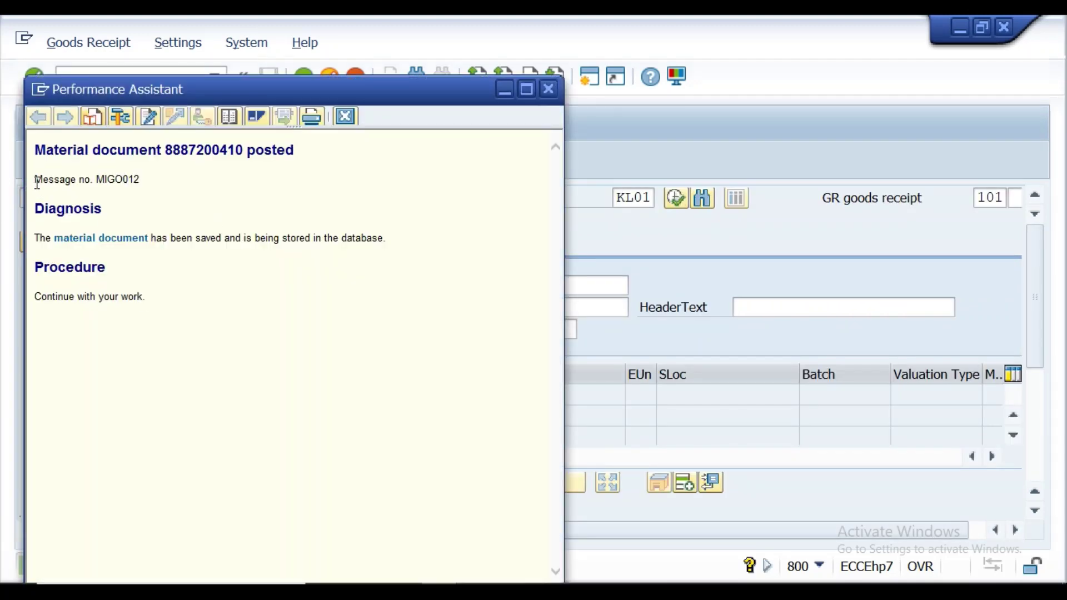
{"action": "mouse_move", "coordinate": [37, 148]}
{"action": "left_mouse_down"}
{"action": "mouse_move", "coordinate": [295, 160]}
{"action": "mouse_move", "coordinate": [35, 150]}
{"action": "left_mouse_up"}
{"action": "left_click", "coordinate": [294, 151]}
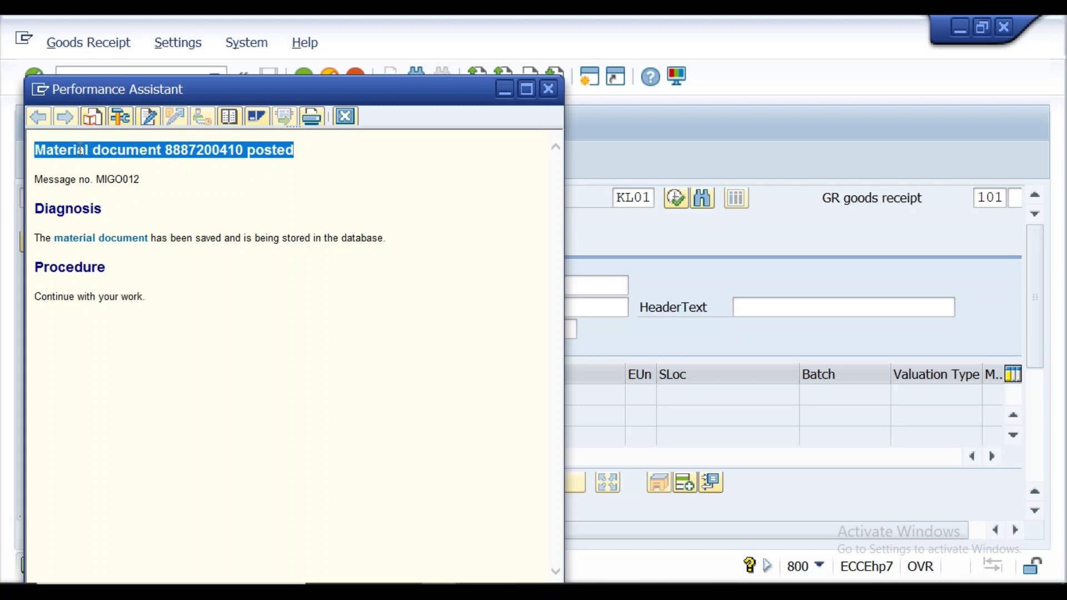
{"action": "left_click", "coordinate": [549, 89]}
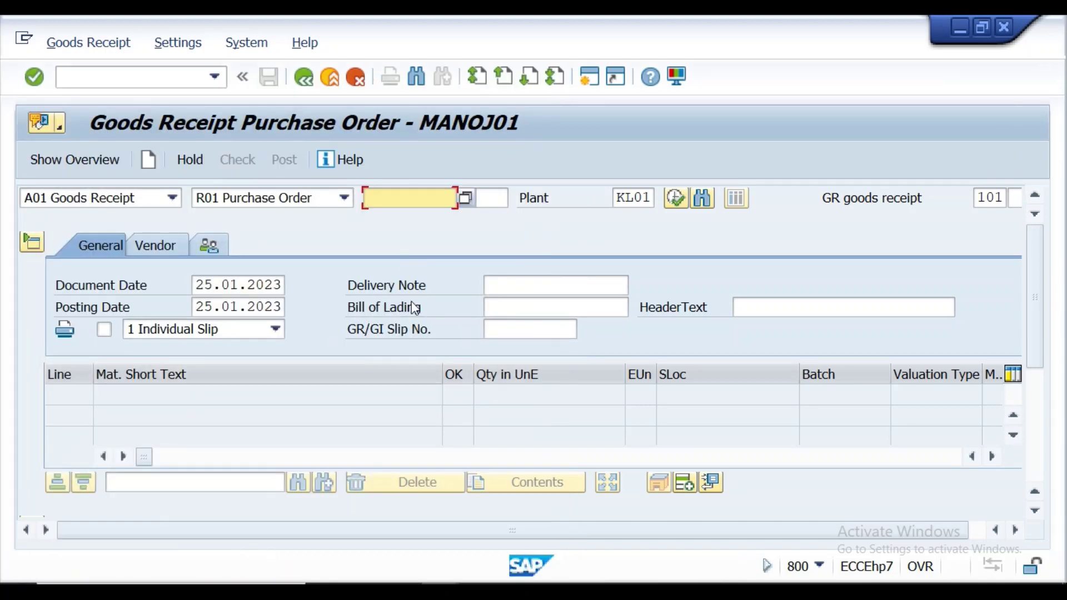
Choose A04 Display with R02 Material Document and load the material document just posted.
{"action": "left_click", "coordinate": [173, 198]}
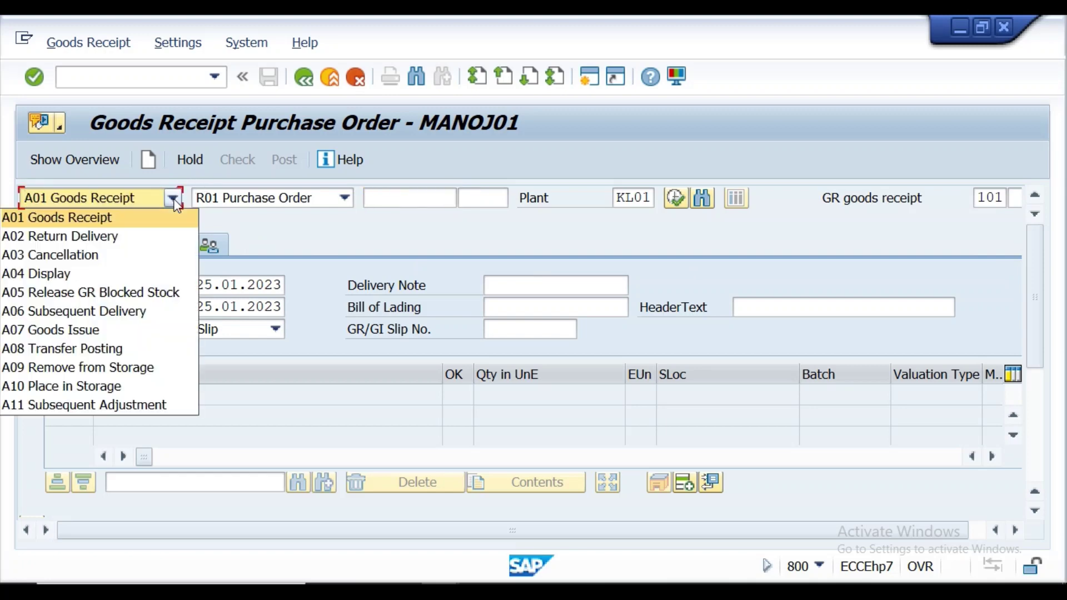
{"action": "left_click", "coordinate": [99, 272]}
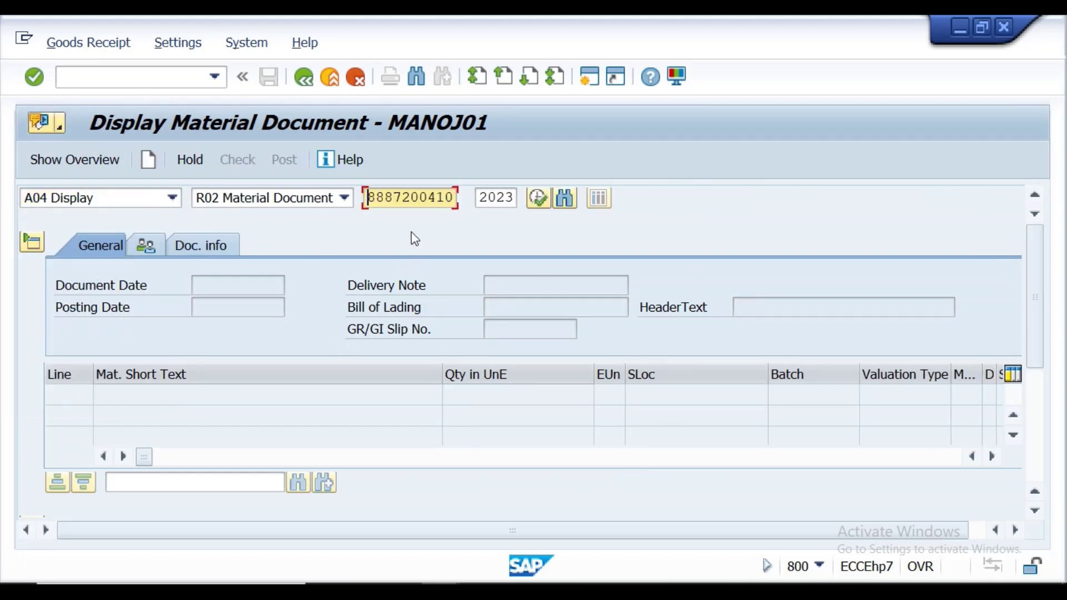
{"action": "left_click", "coordinate": [31, 81]}
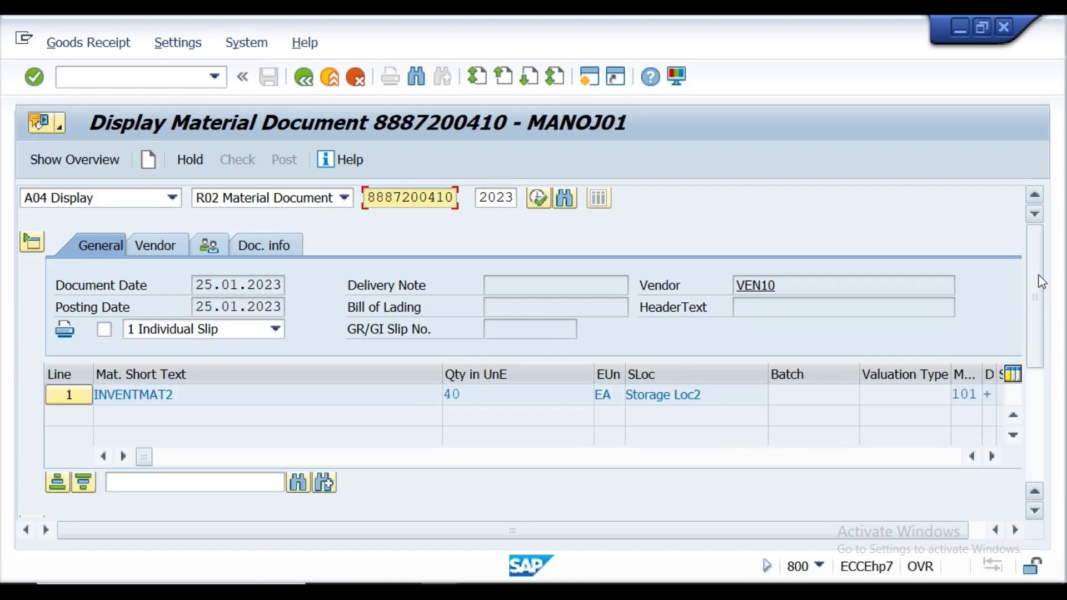
Check the stock overview of INVENTMAT2 from the posted item's location data, then return to the material document.
{"action": "left_click_drag", "start_coordinate": [1036, 309], "coordinate": [1036, 408]}
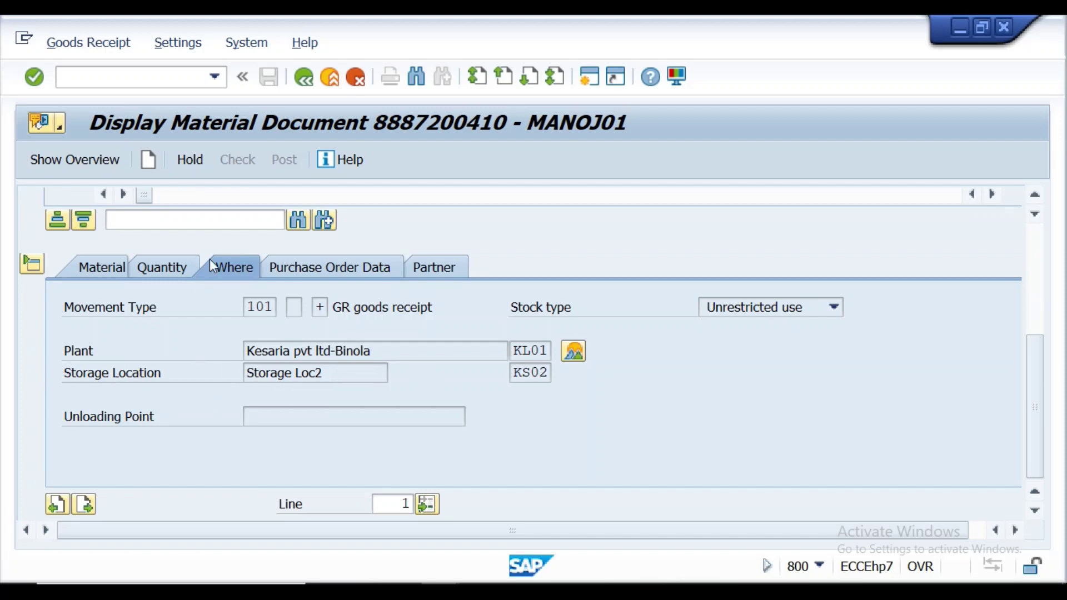
{"action": "left_click", "coordinate": [573, 351]}
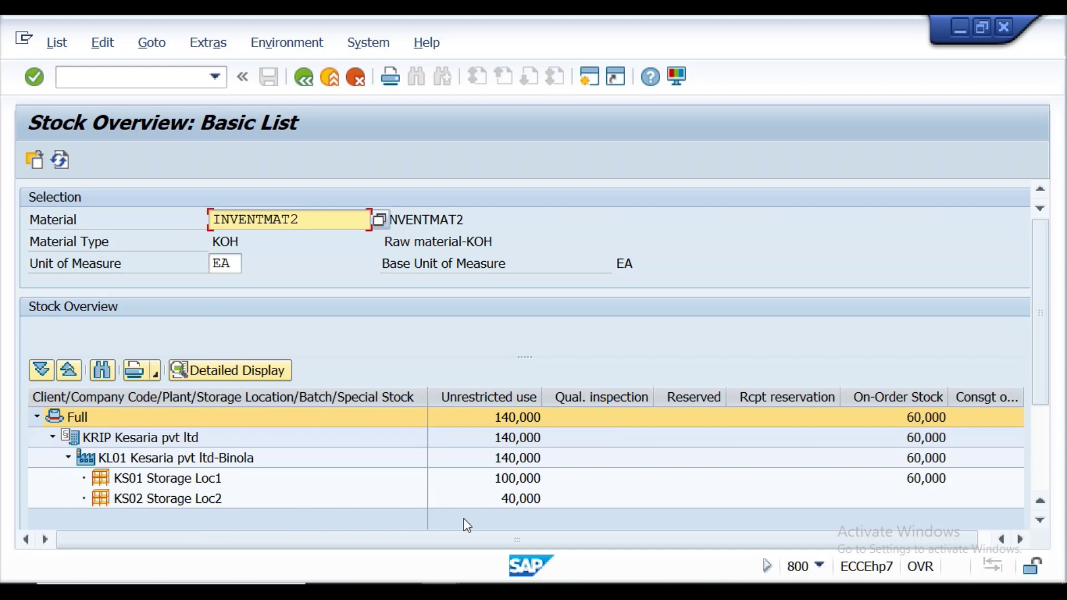
{"action": "left_click", "coordinate": [300, 89]}
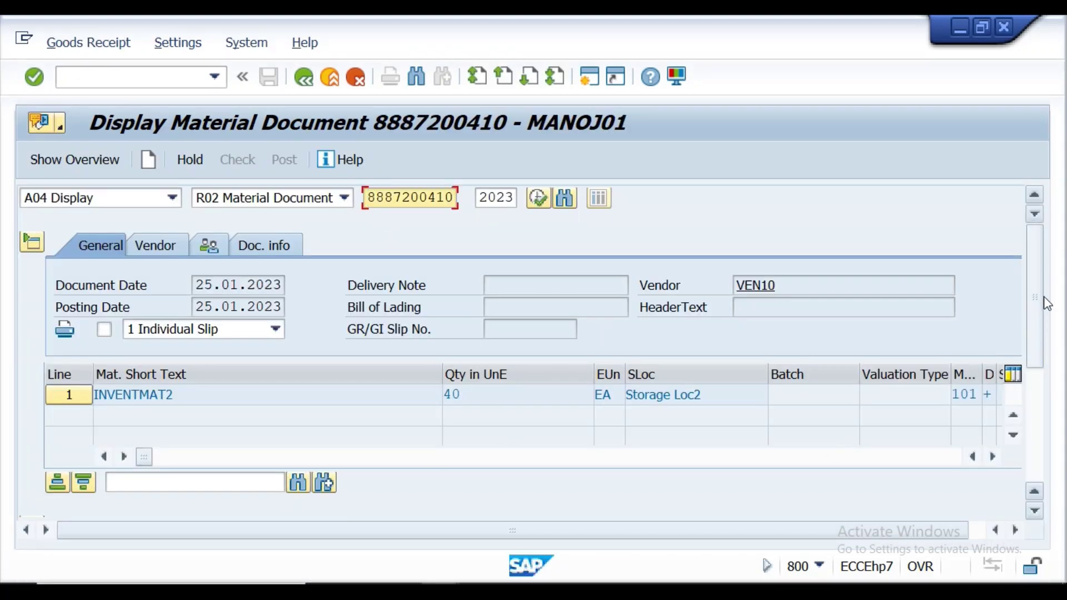
Open the linked purchase order from the material document item's purchase order data.
{"action": "left_click_drag", "start_coordinate": [1032, 287], "coordinate": [1042, 357]}
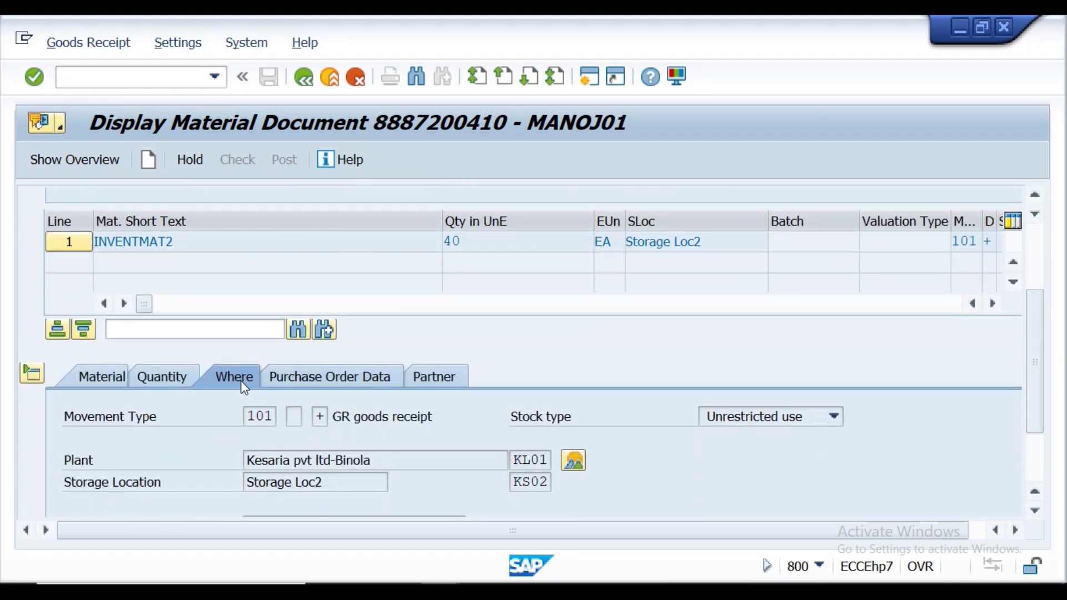
{"action": "left_click", "coordinate": [292, 380]}
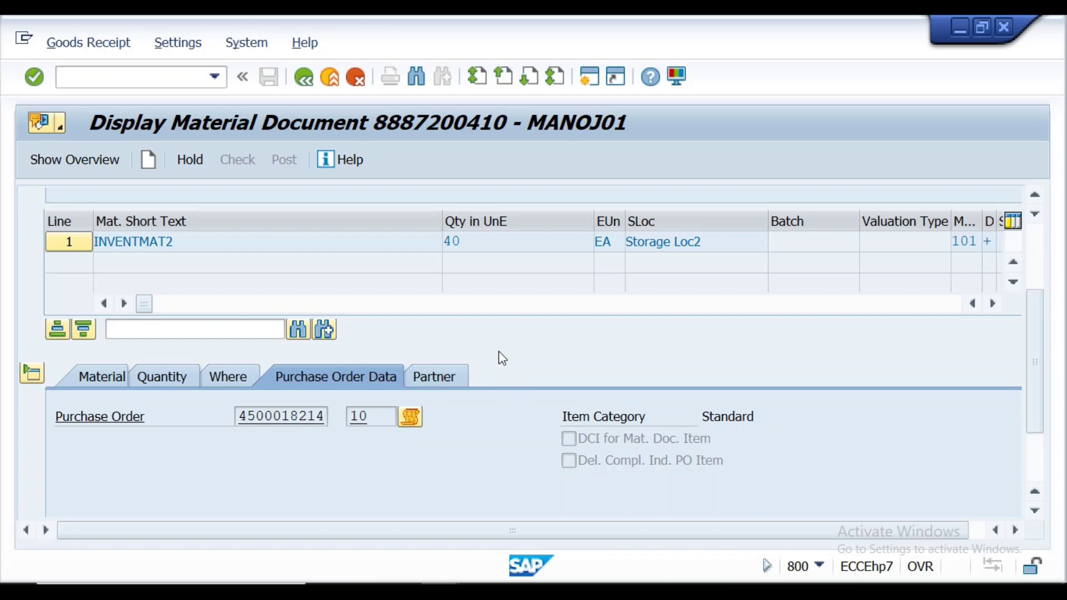
{"action": "double_click", "coordinate": [272, 418]}
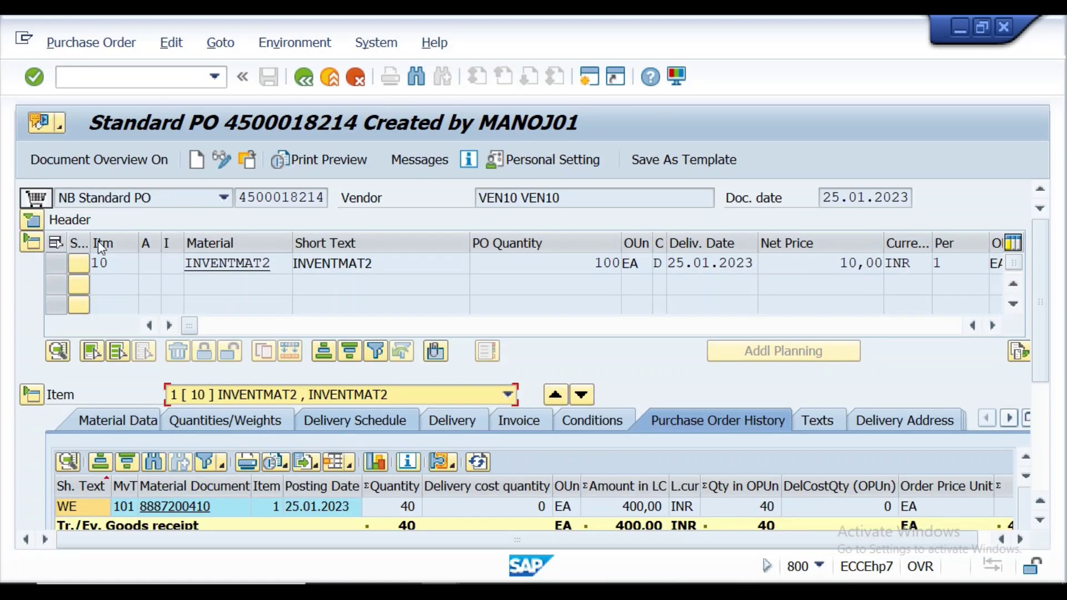
Review the purchase order's header status and the item's purchase order history, then return to the material document.
{"action": "left_click", "coordinate": [33, 221]}
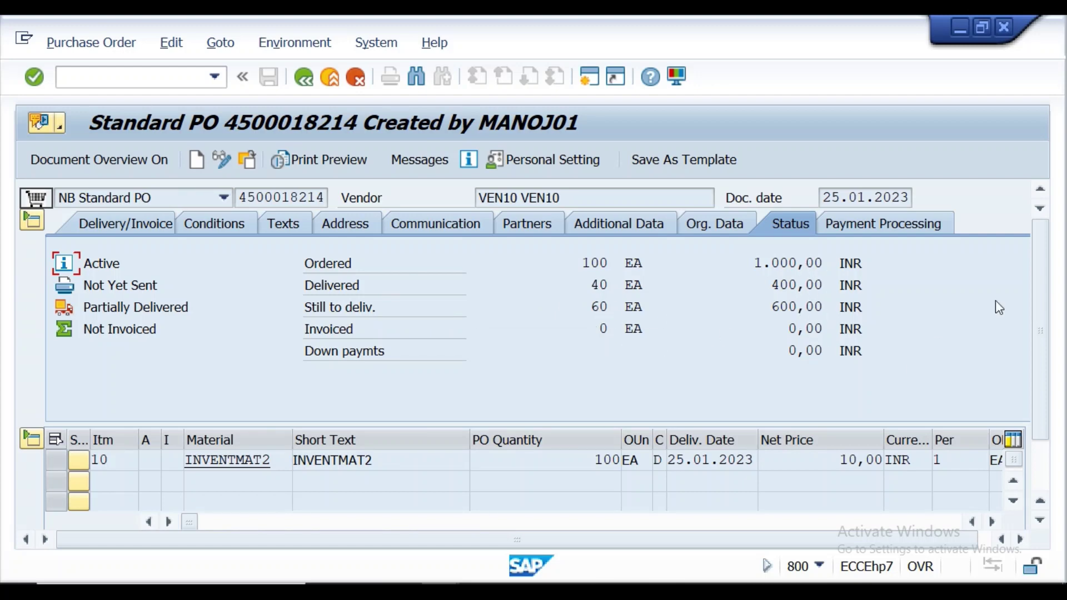
{"action": "left_click_drag", "start_coordinate": [1040, 307], "coordinate": [1042, 378]}
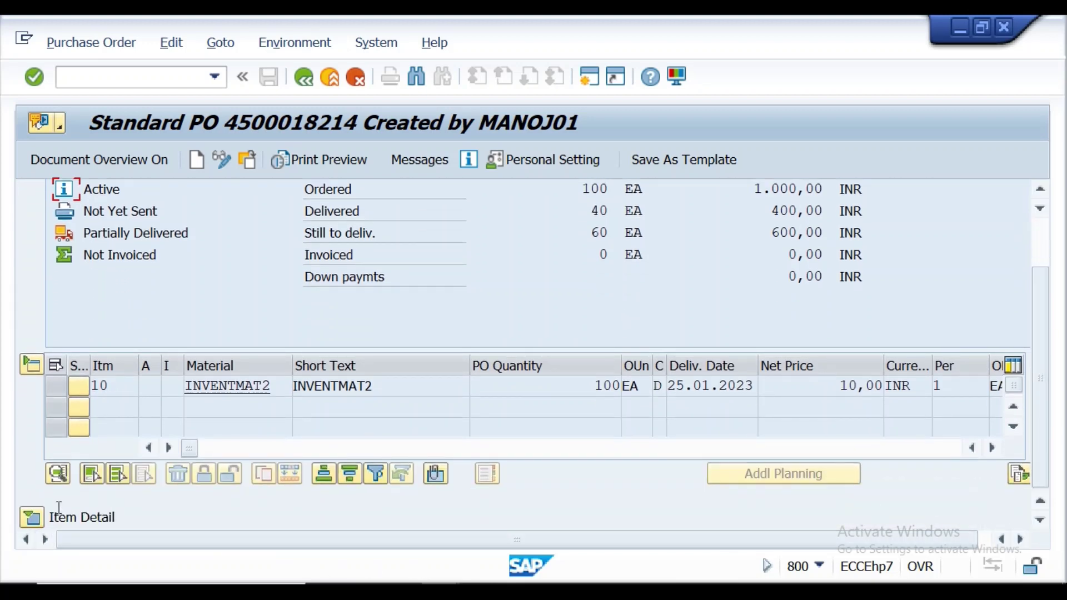
{"action": "left_click", "coordinate": [44, 516]}
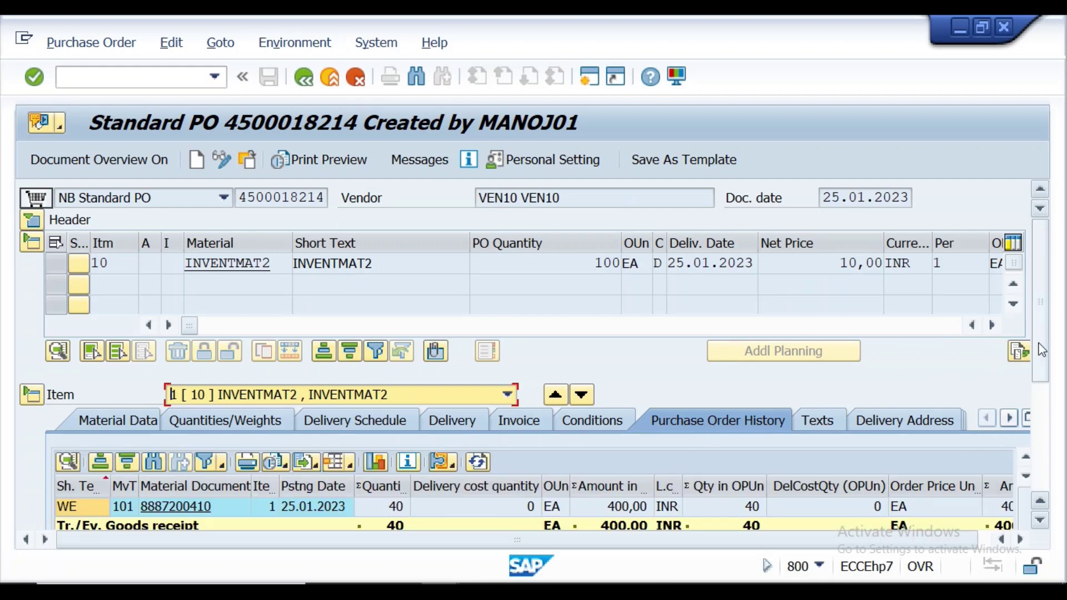
{"action": "left_click_drag", "start_coordinate": [1042, 350], "coordinate": [1058, 452]}
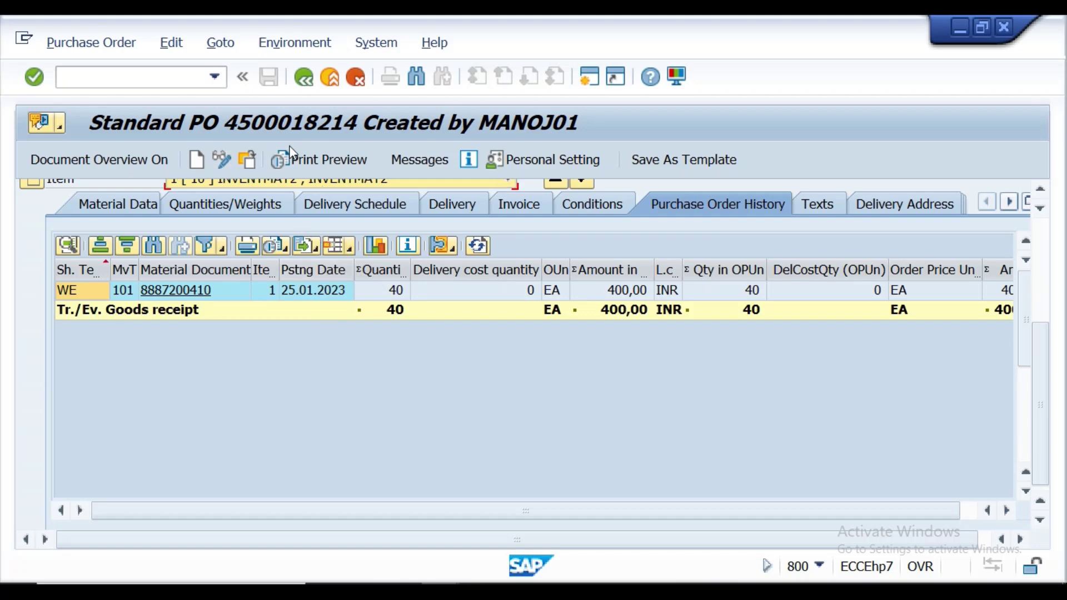
{"action": "left_click", "coordinate": [305, 78]}
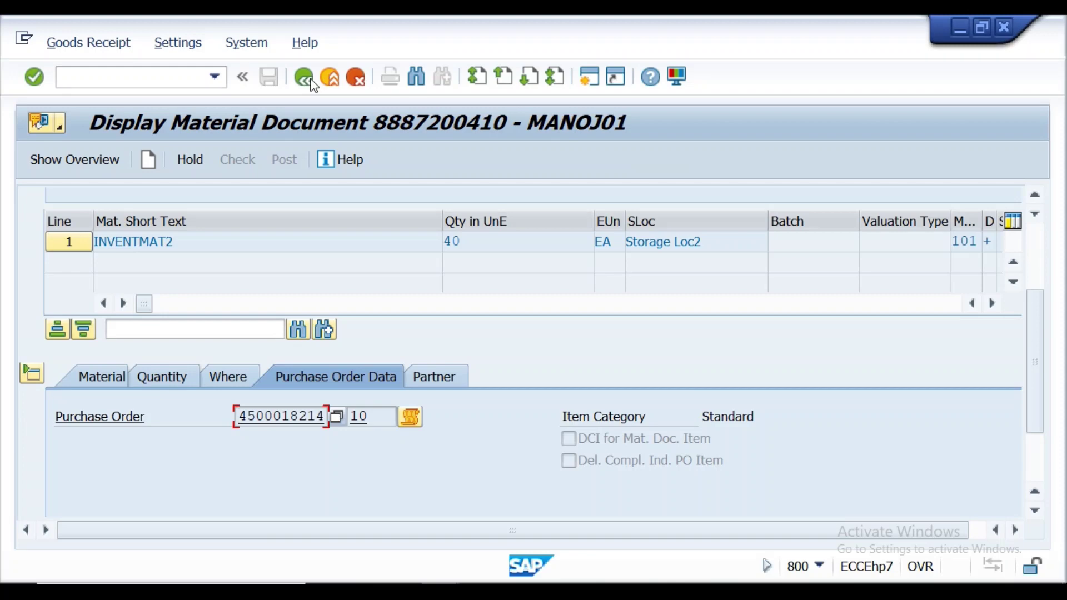
Leave the material document, start transaction /NMIGO, and load the same material document for display again.
{"action": "left_click_drag", "start_coordinate": [1029, 344], "coordinate": [1041, 238]}
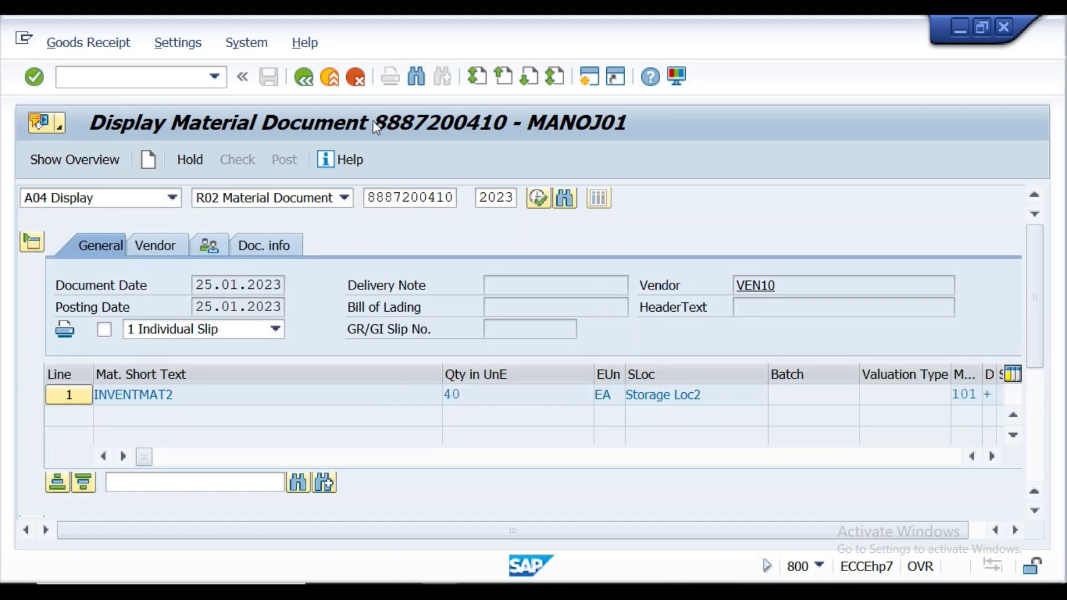
{"action": "left_click", "coordinate": [305, 81]}
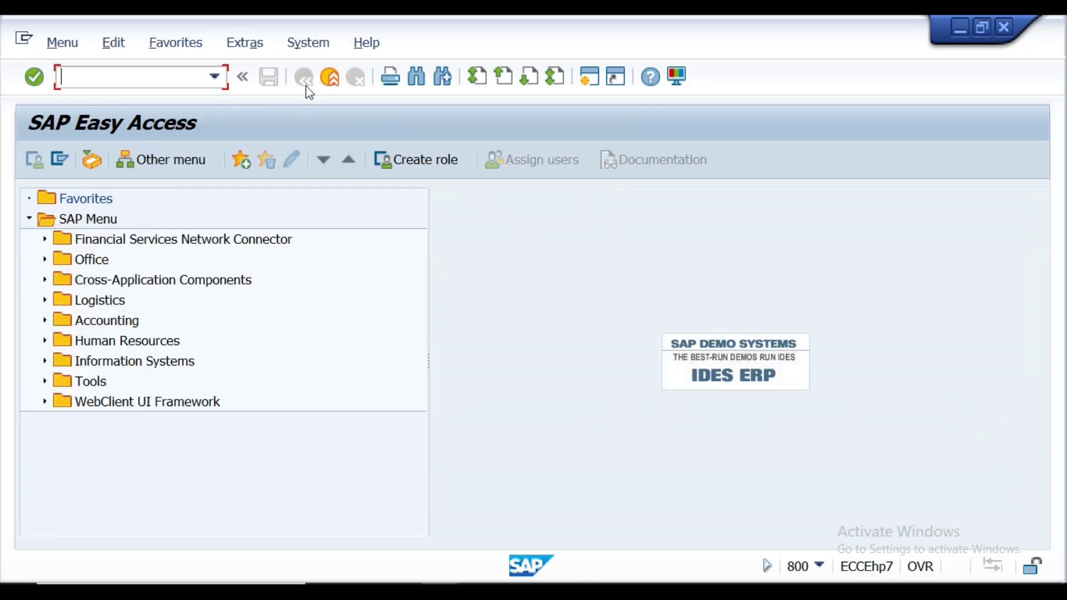
{"action": "left_click", "coordinate": [126, 73]}
{"action": "type", "text": "/NMIGO"}
{"action": "key", "text": "Return"}
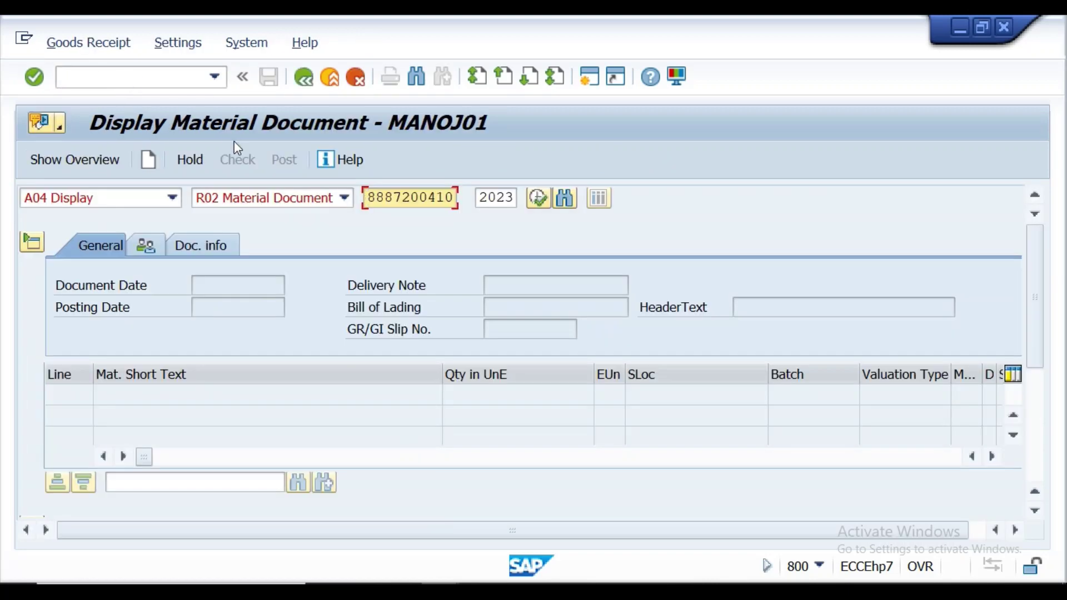
{"action": "left_click", "coordinate": [35, 78]}
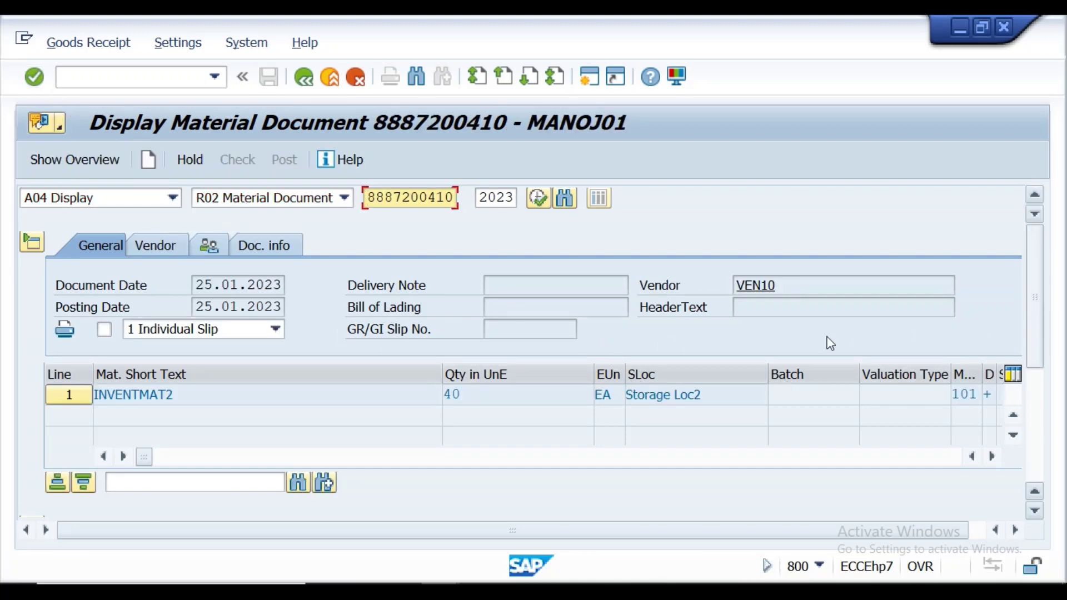
Recheck the linked purchase order and its history from the item's purchase order data, then return to the material document.
{"action": "scroll", "coordinate": [1040, 295], "scroll_direction": "down", "scroll_amount": 5}
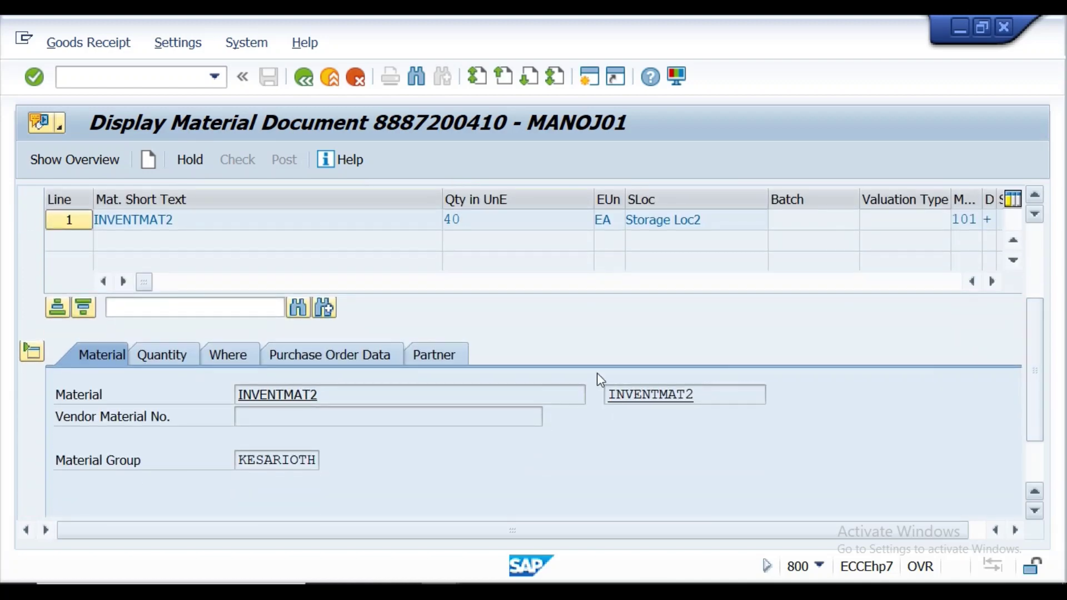
{"action": "left_click", "coordinate": [368, 364]}
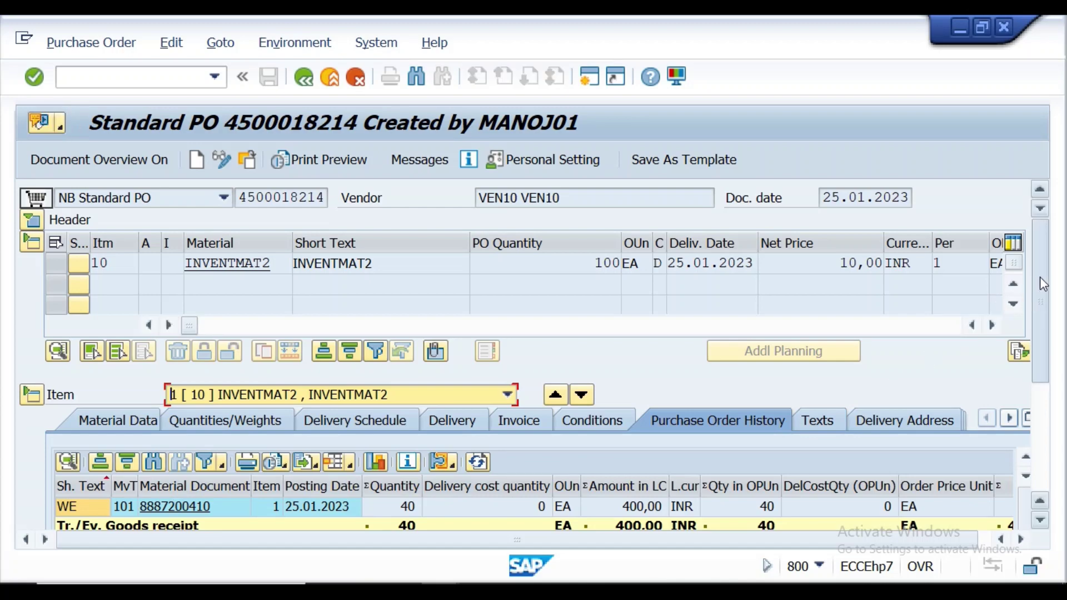
{"action": "left_click_drag", "start_coordinate": [1041, 274], "coordinate": [1039, 239]}
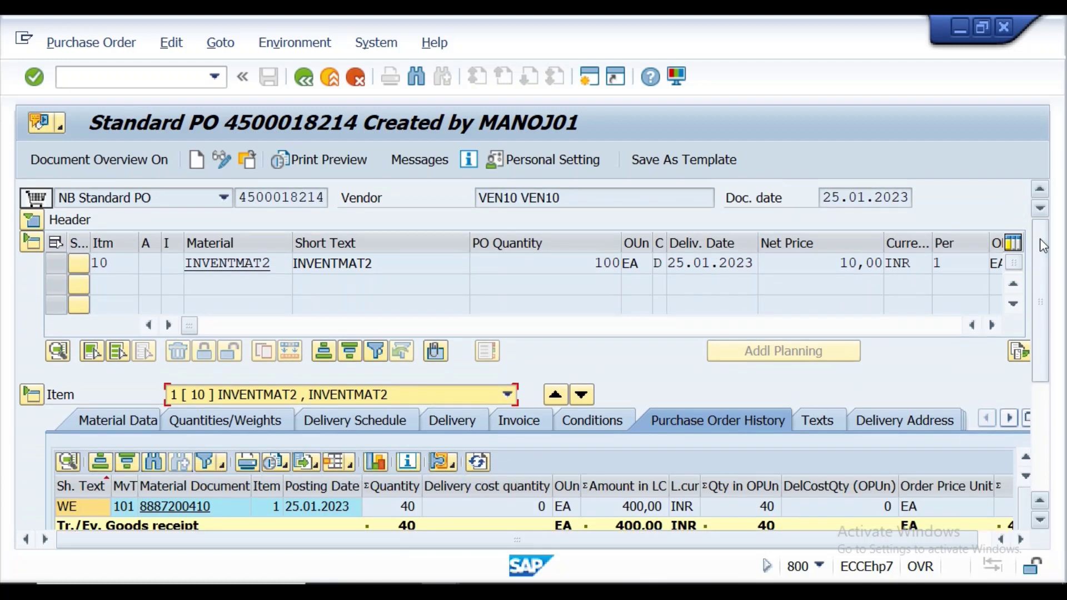
{"action": "left_click", "coordinate": [304, 77]}
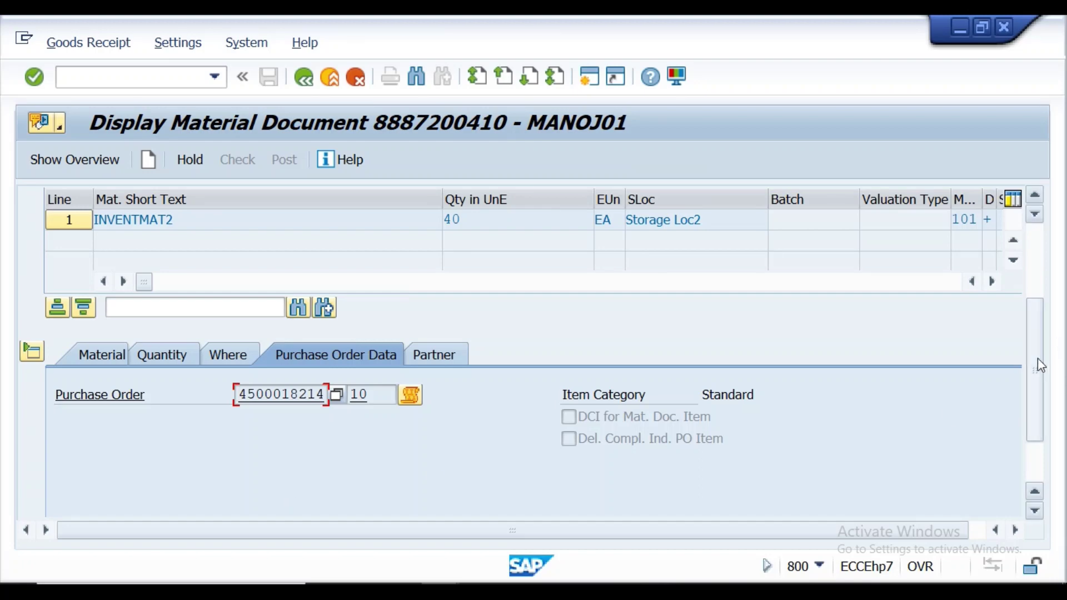
Review the accounting document among the material document's FI documents, then close the accounting document list.
{"action": "left_click_drag", "start_coordinate": [1038, 362], "coordinate": [1037, 274]}
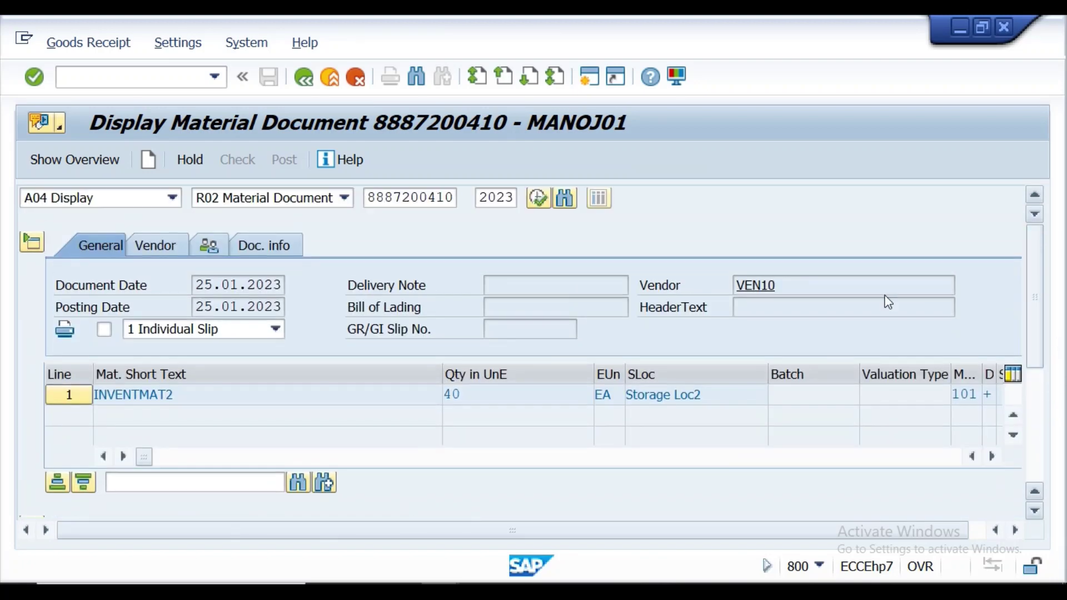
{"action": "left_click", "coordinate": [258, 246]}
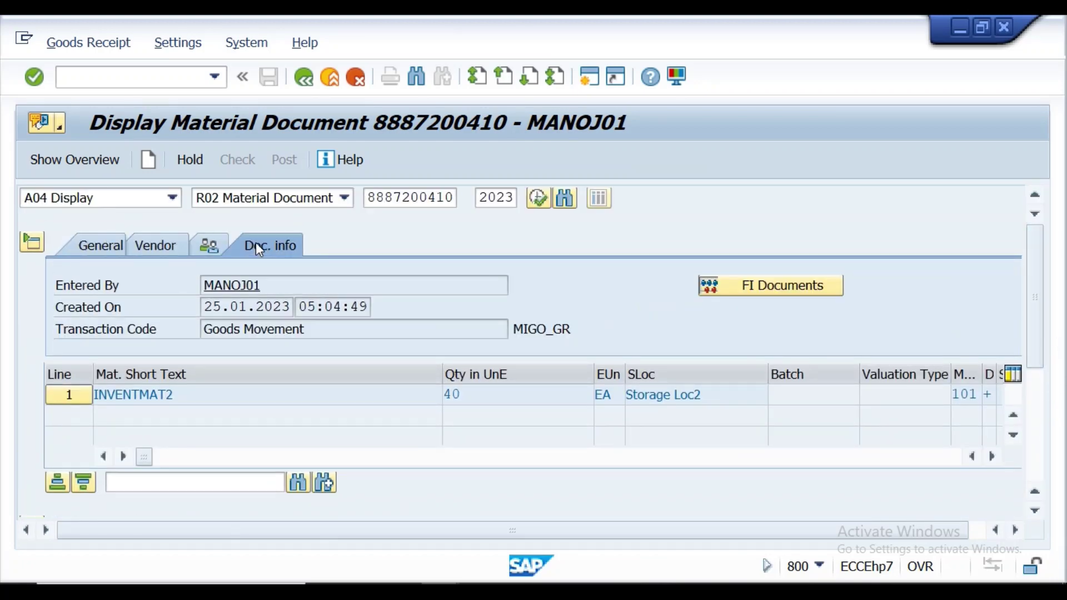
{"action": "left_click", "coordinate": [708, 287]}
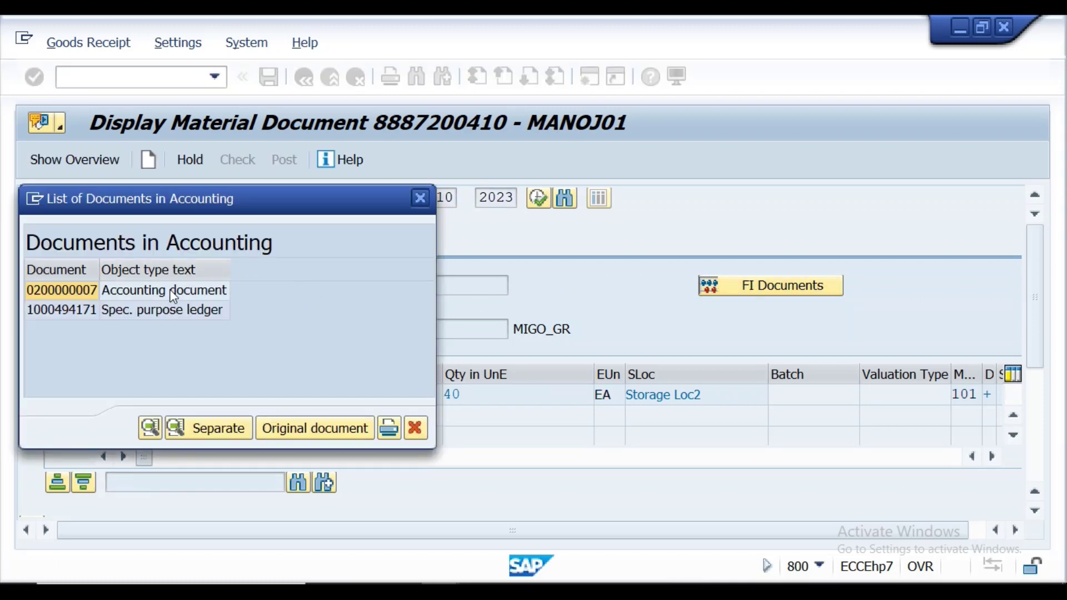
{"action": "left_click", "coordinate": [170, 292]}
{"action": "double_click", "coordinate": [174, 292]}
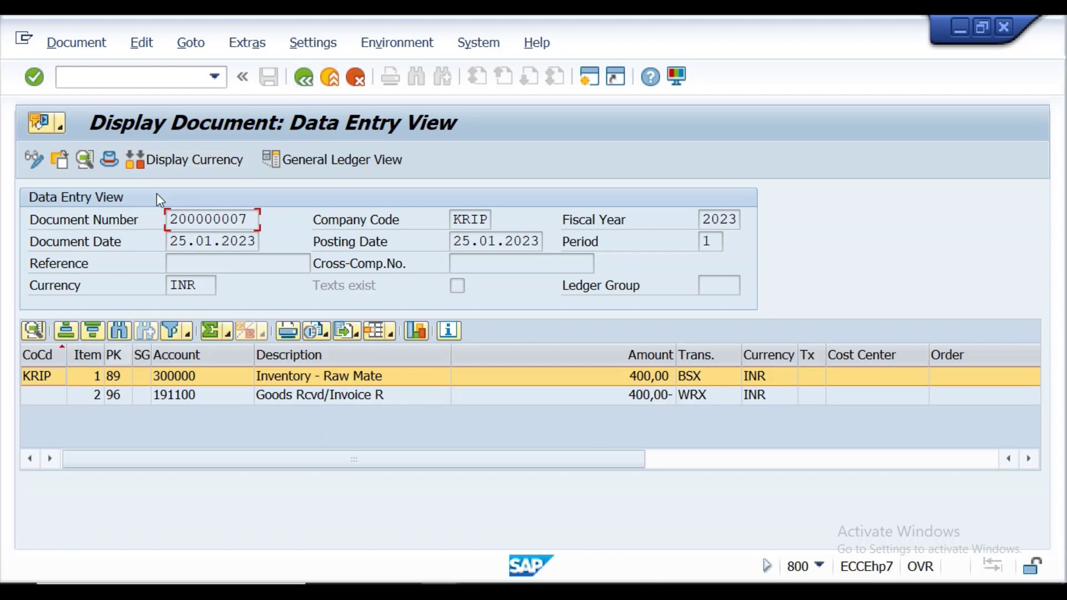
{"action": "left_click", "coordinate": [304, 77]}
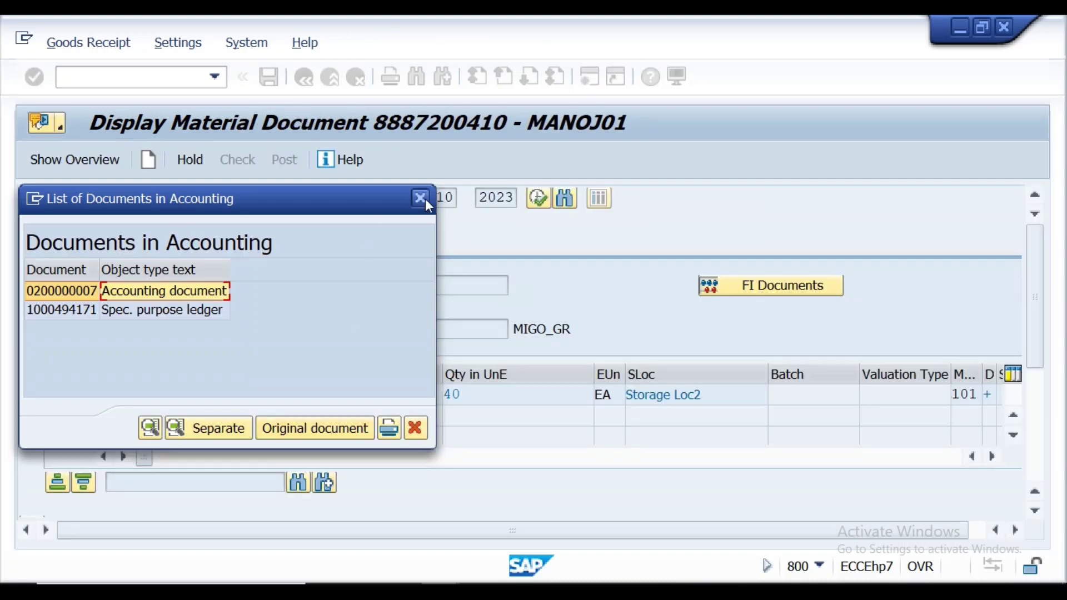
{"action": "left_click", "coordinate": [421, 197]}
Open the linked purchase order from the item's purchase order data and check the item's purchase order history.
{"action": "scroll", "coordinate": [501, 489], "scroll_direction": "down", "scroll_amount": 3}
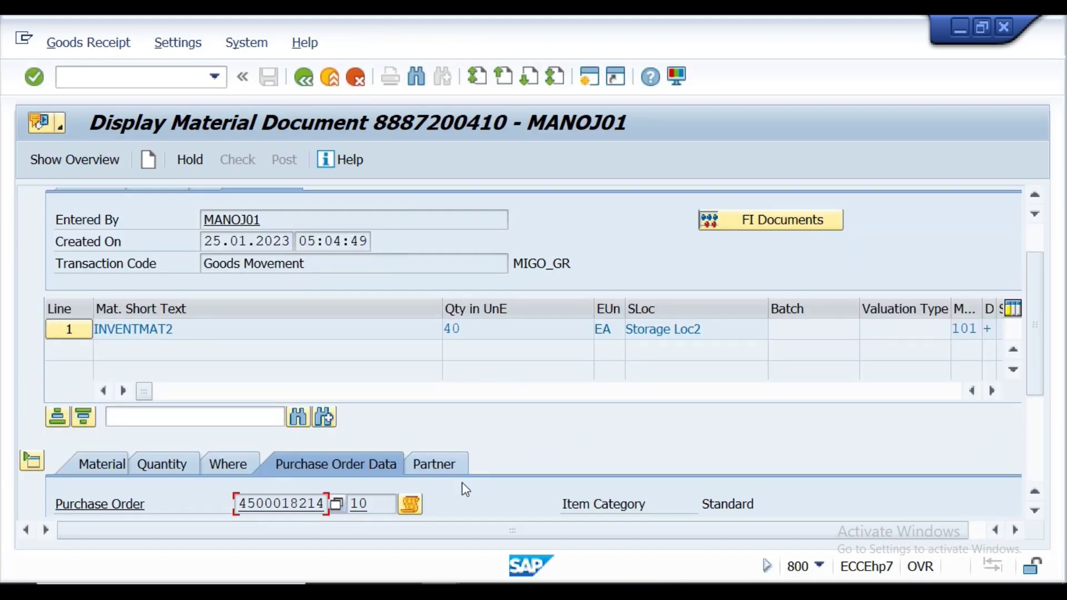
{"action": "left_click_drag", "start_coordinate": [1040, 352], "coordinate": [1039, 417]}
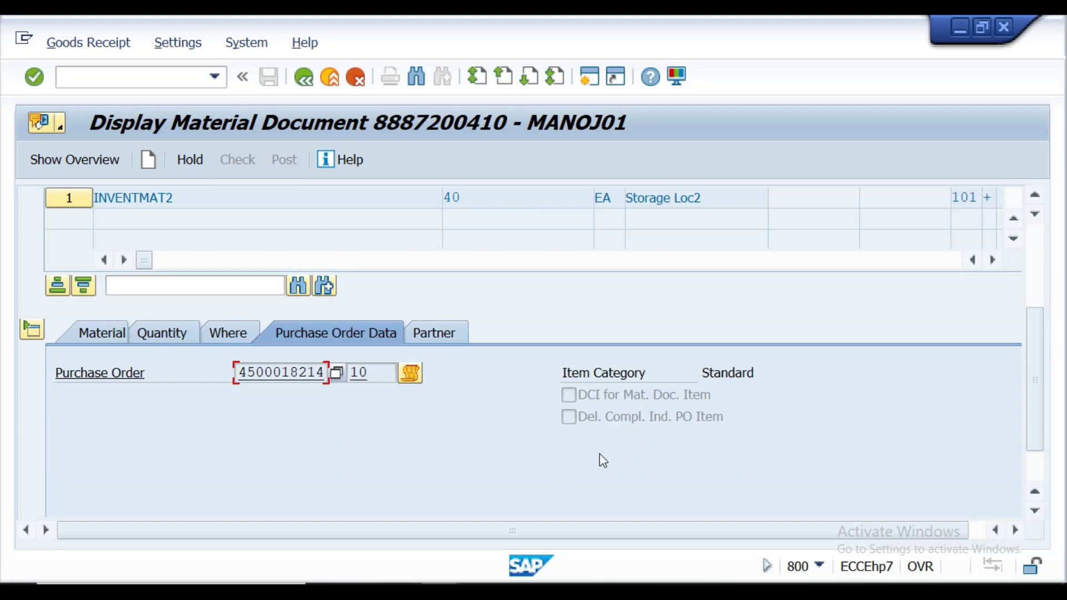
{"action": "scroll", "coordinate": [1028, 367], "scroll_direction": "up", "scroll_amount": 5}
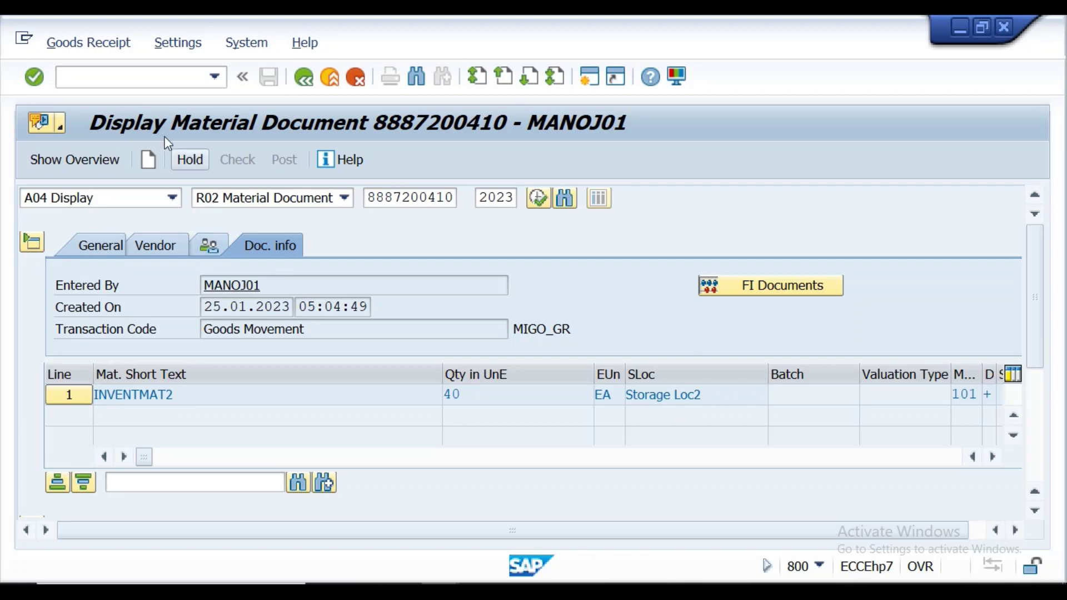
{"action": "left_click", "coordinate": [170, 84]}
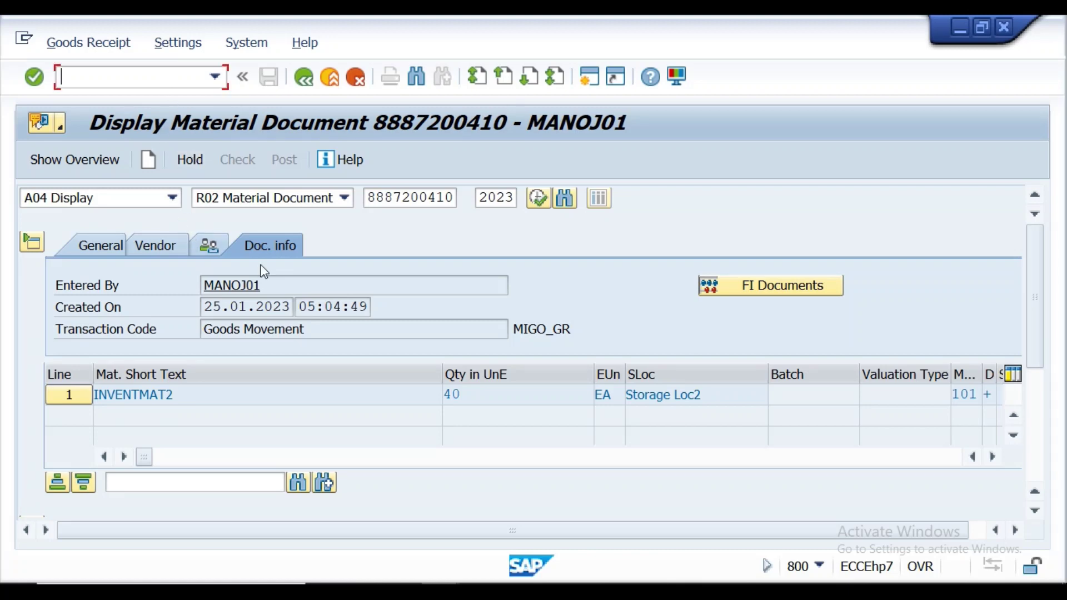
{"action": "left_click_drag", "start_coordinate": [1033, 315], "coordinate": [1032, 422]}
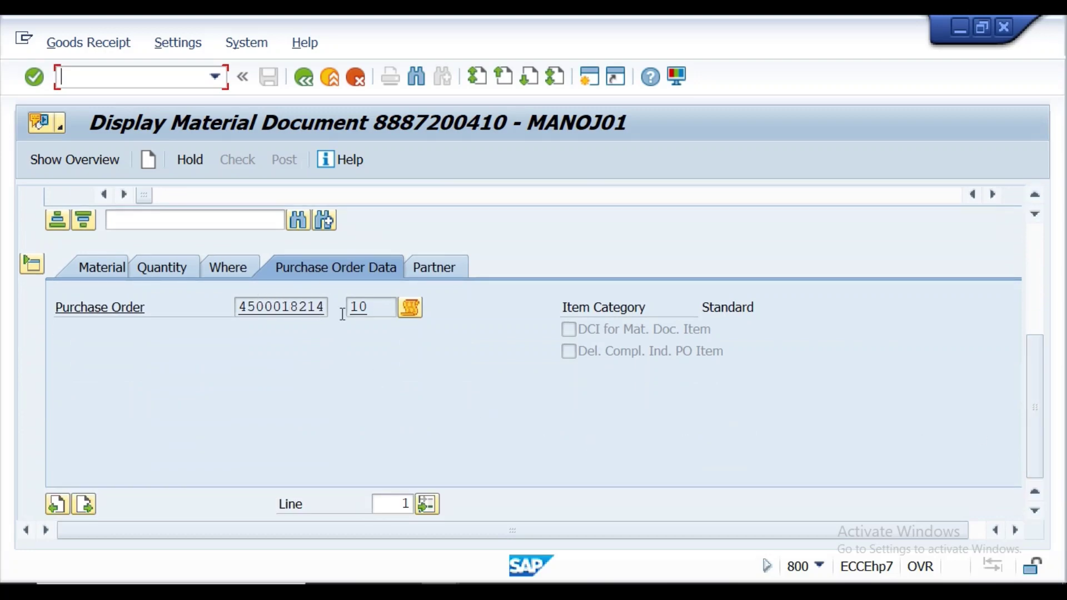
{"action": "double_click", "coordinate": [313, 308]}
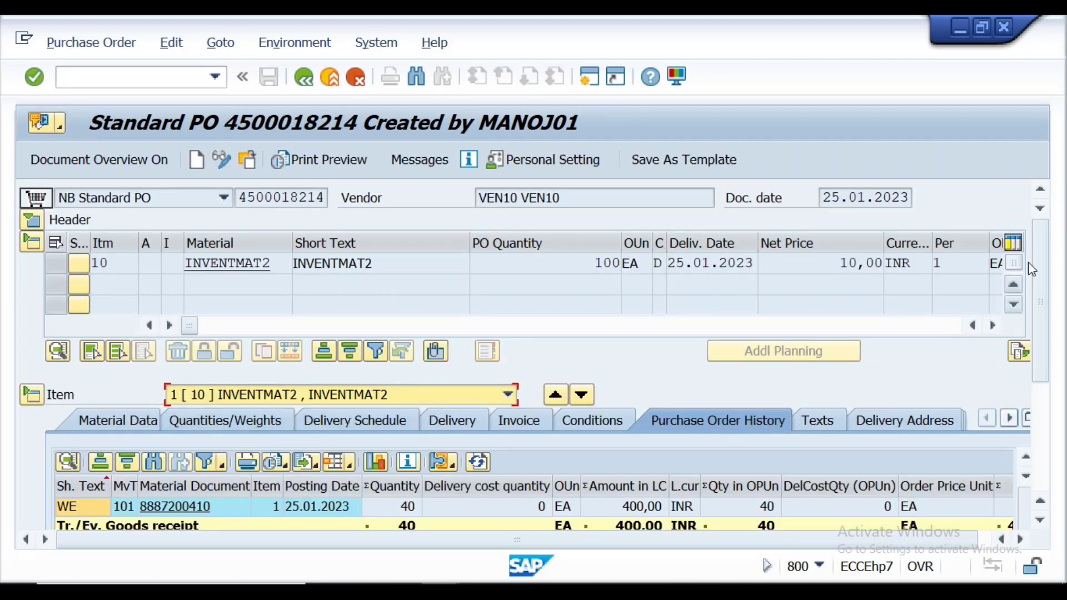
{"action": "scroll", "coordinate": [1043, 286], "scroll_direction": "down", "scroll_amount": 1}
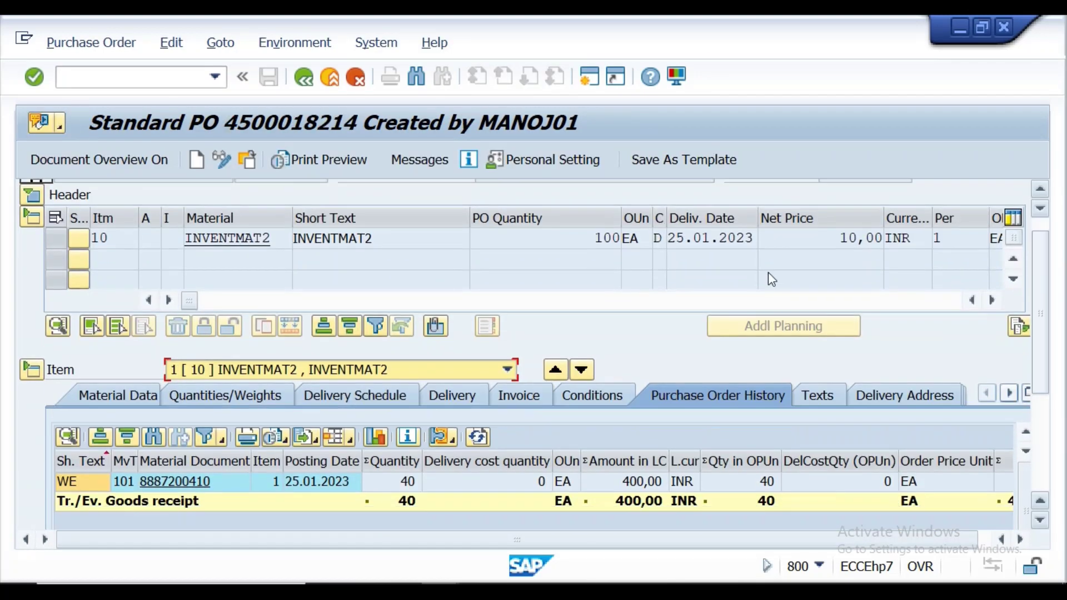
Display the INVENTMAT2 material from the order item, compare its Accounting 1 valuation with the Notepad notes, then return to the purchase order.
{"action": "double_click", "coordinate": [255, 239]}
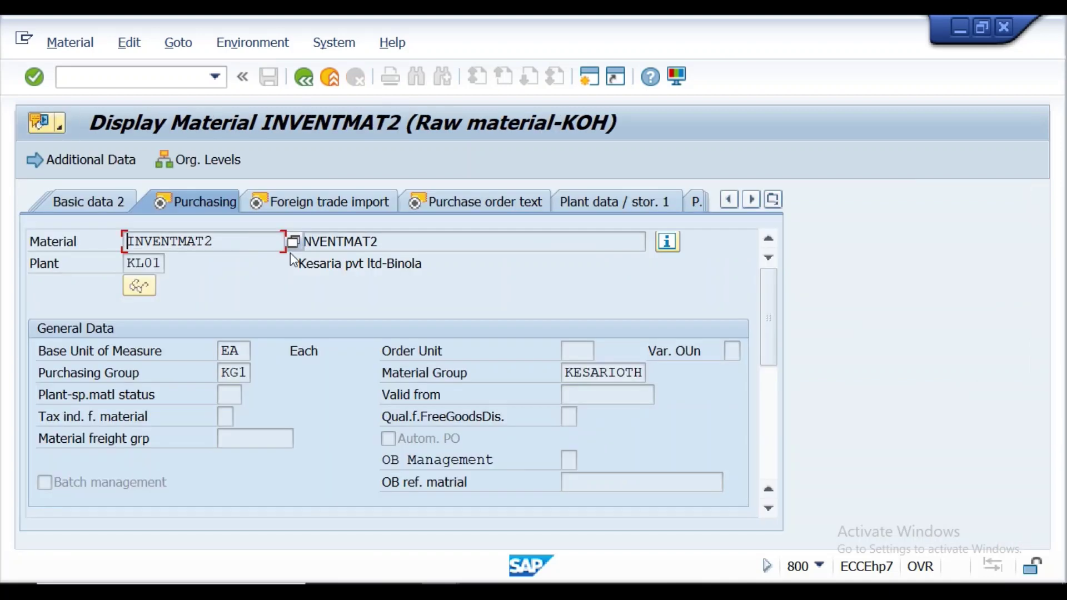
{"action": "left_click", "coordinate": [773, 199]}
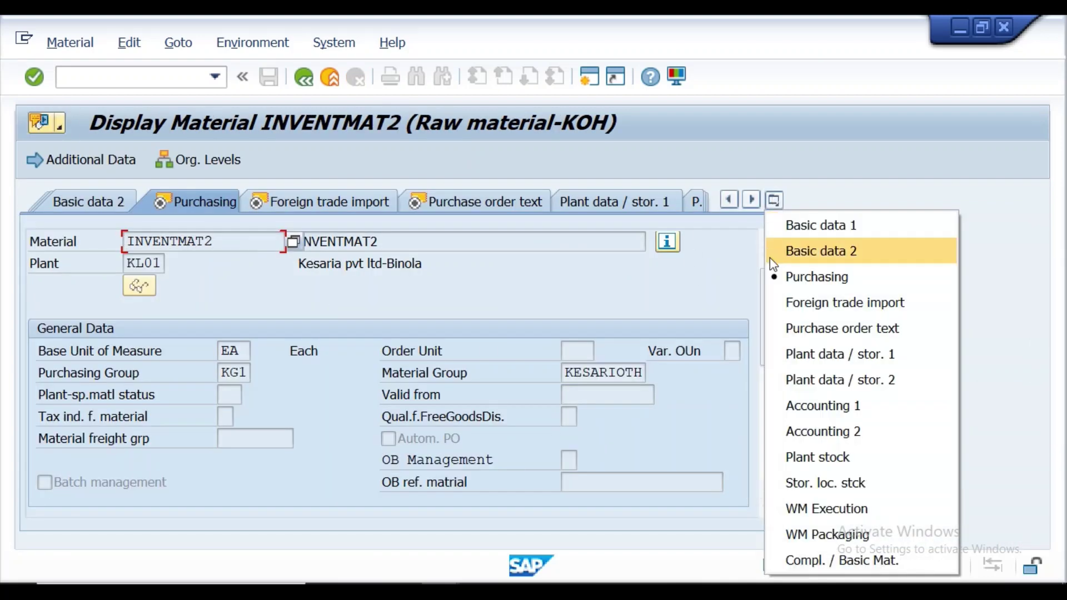
{"action": "left_click", "coordinate": [794, 406]}
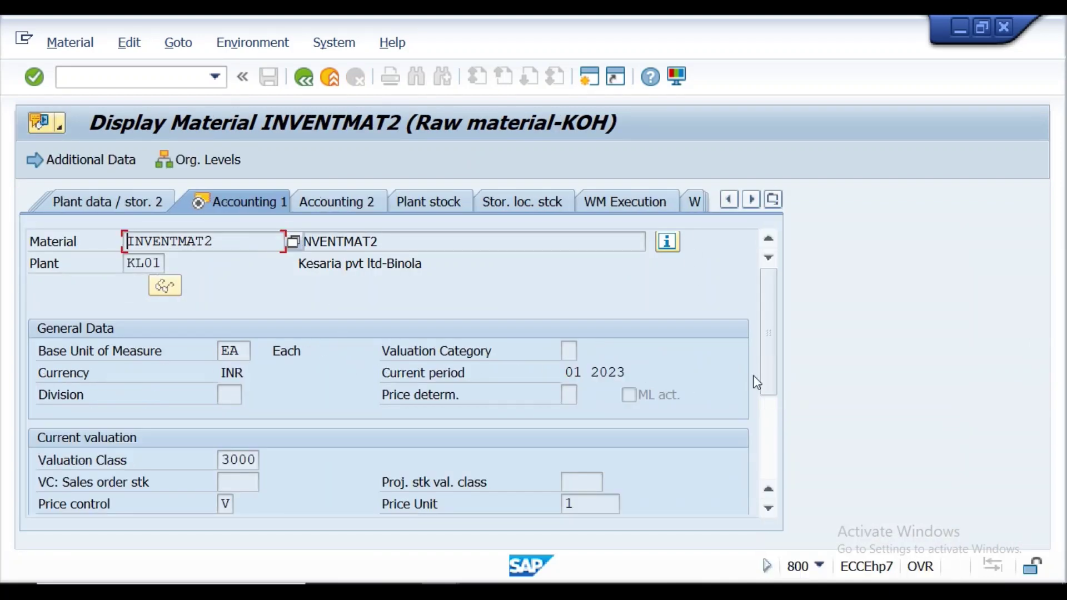
{"action": "left_click_drag", "start_coordinate": [766, 308], "coordinate": [767, 379]}
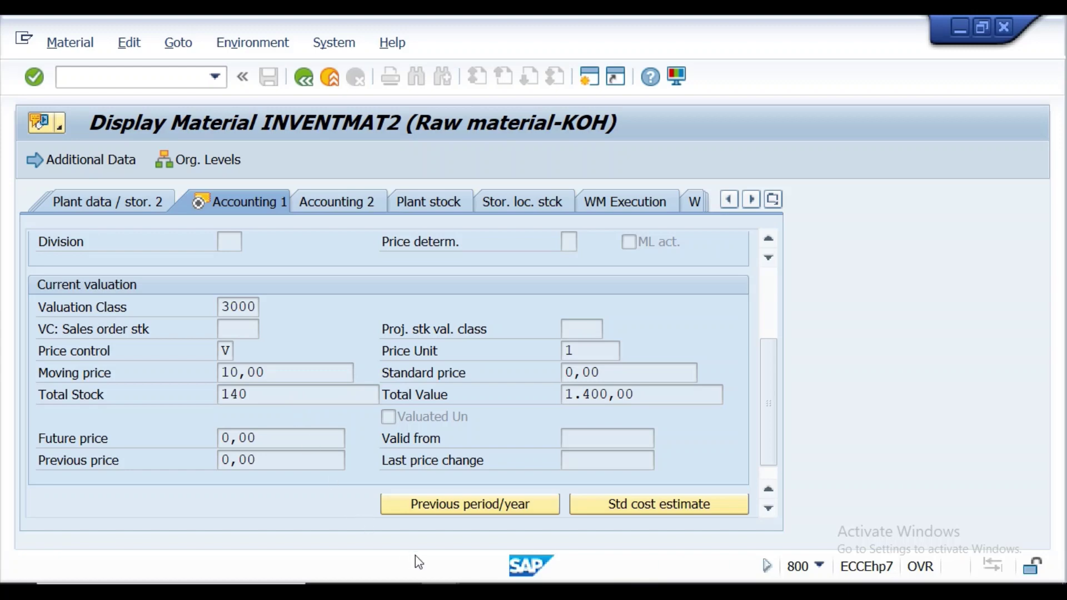
{"action": "key", "text": "alt+Tab"}
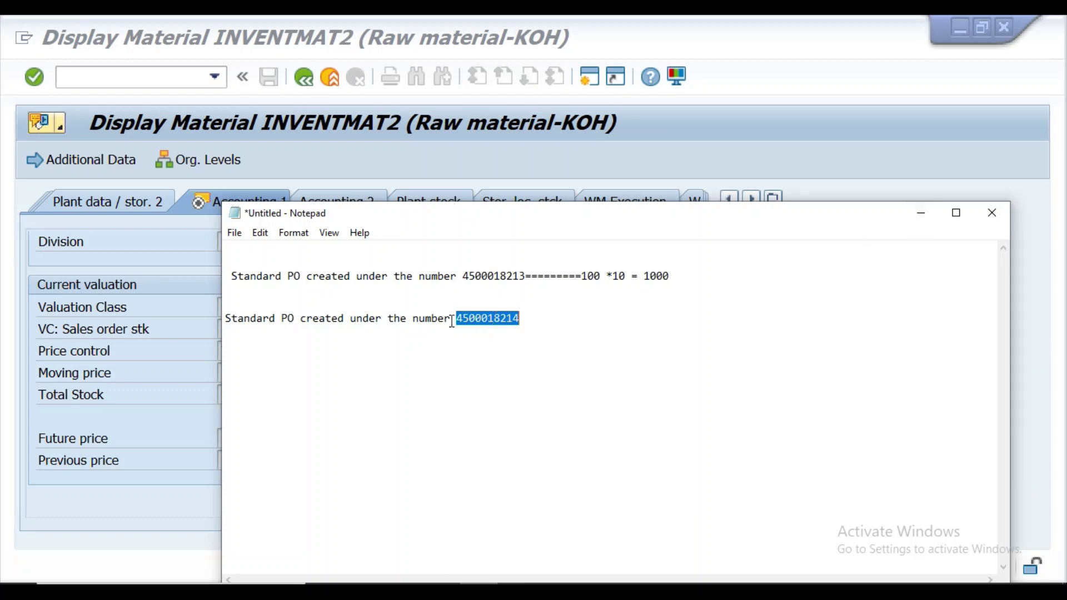
{"action": "left_click", "coordinate": [920, 214]}
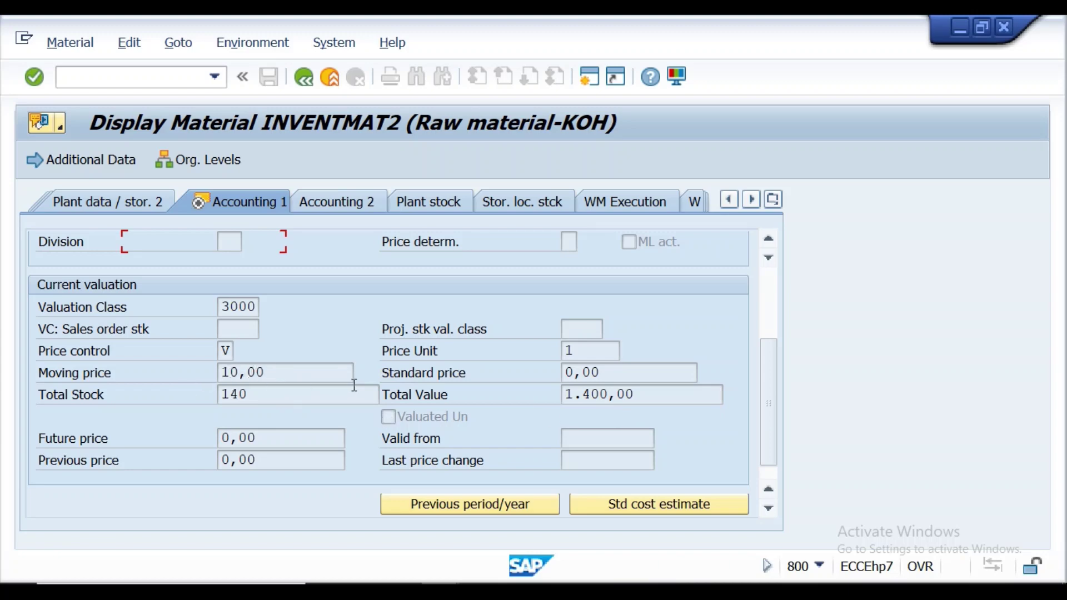
{"action": "scroll", "coordinate": [765, 378], "scroll_direction": "down", "scroll_amount": 1}
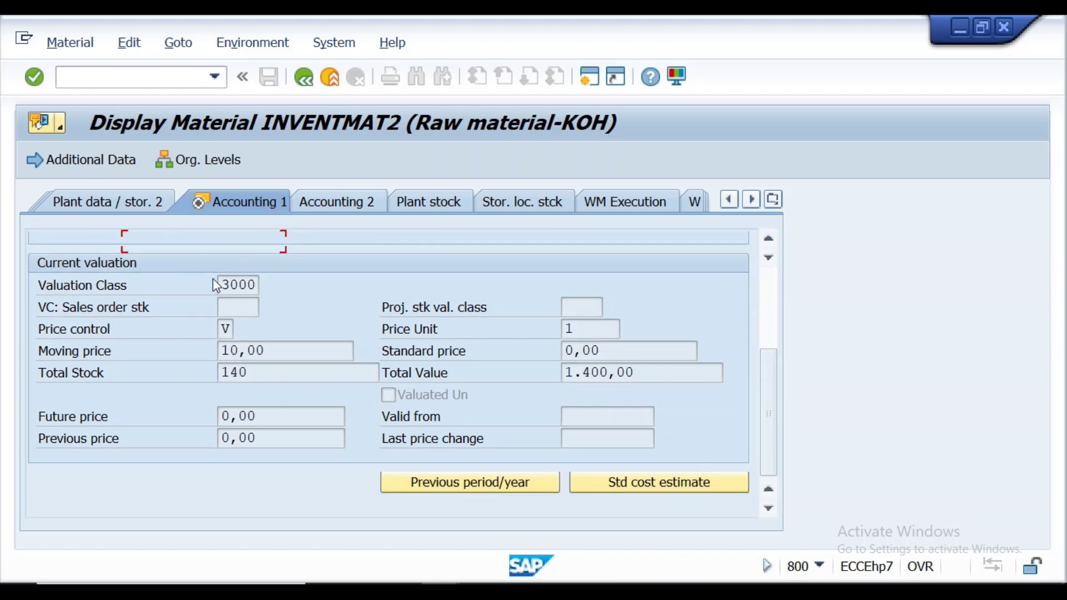
{"action": "left_click", "coordinate": [305, 77]}
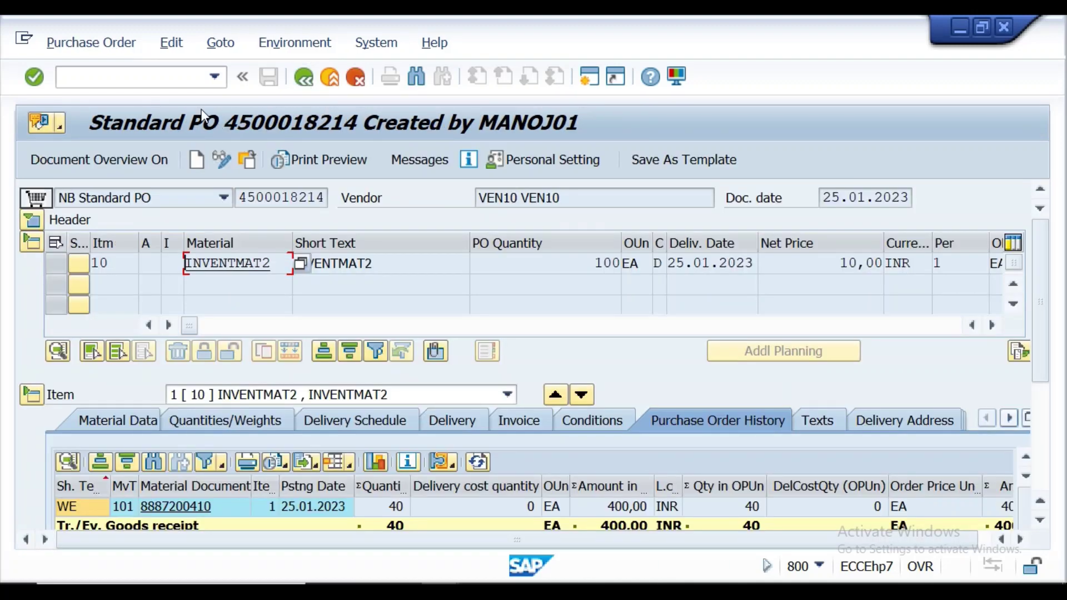
Start transaction /NMIGO and set the action to A01 Goods Receipt.
{"action": "left_click", "coordinate": [167, 76]}
{"action": "type", "text": "/"}
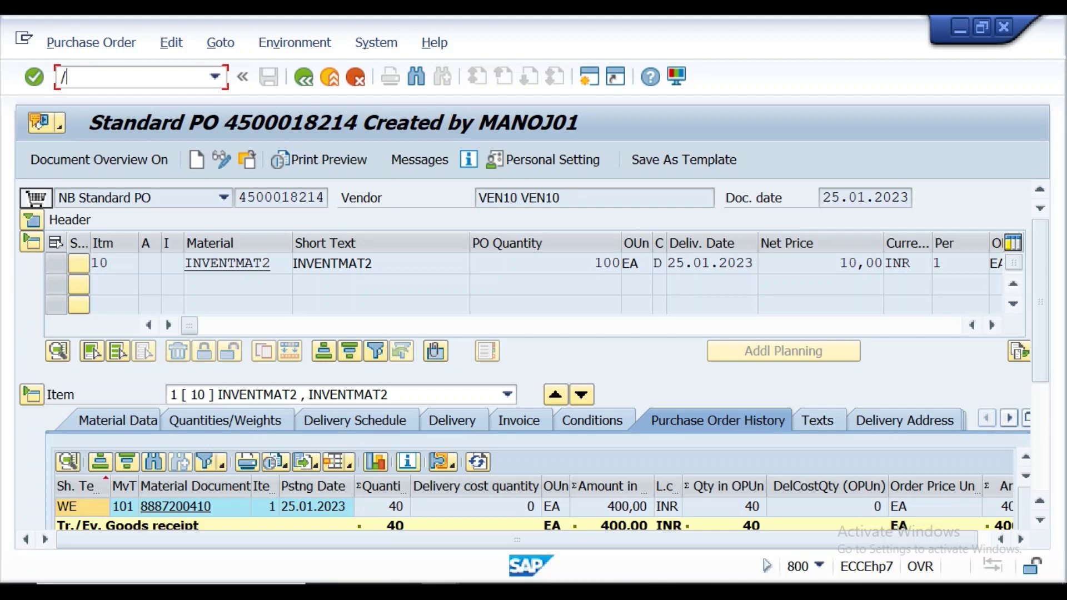
{"action": "type", "text": "NMIGO"}
{"action": "key", "text": "Return"}
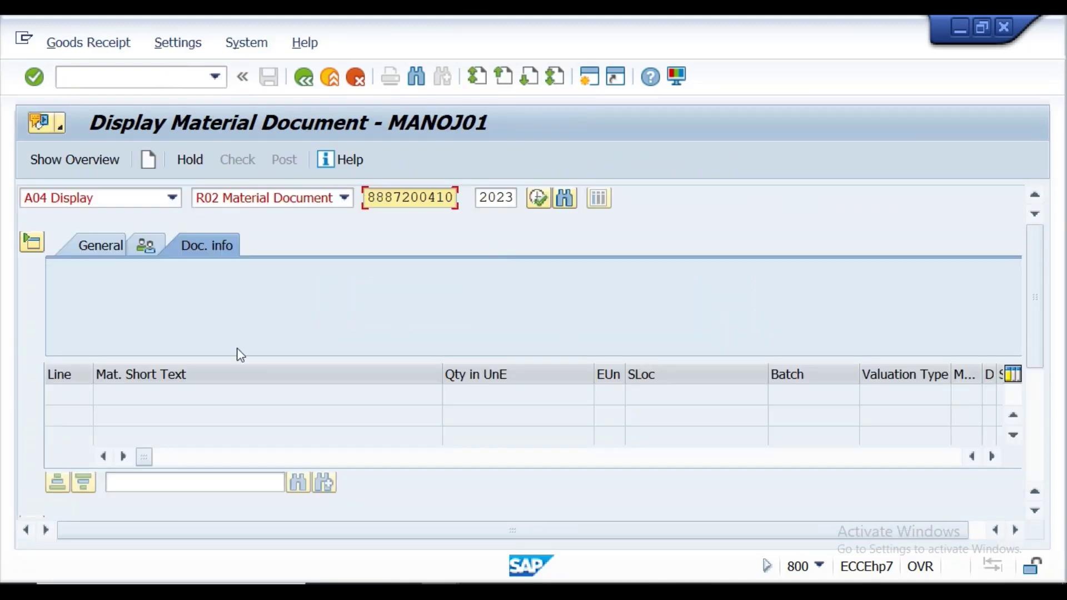
{"action": "left_click", "coordinate": [172, 197]}
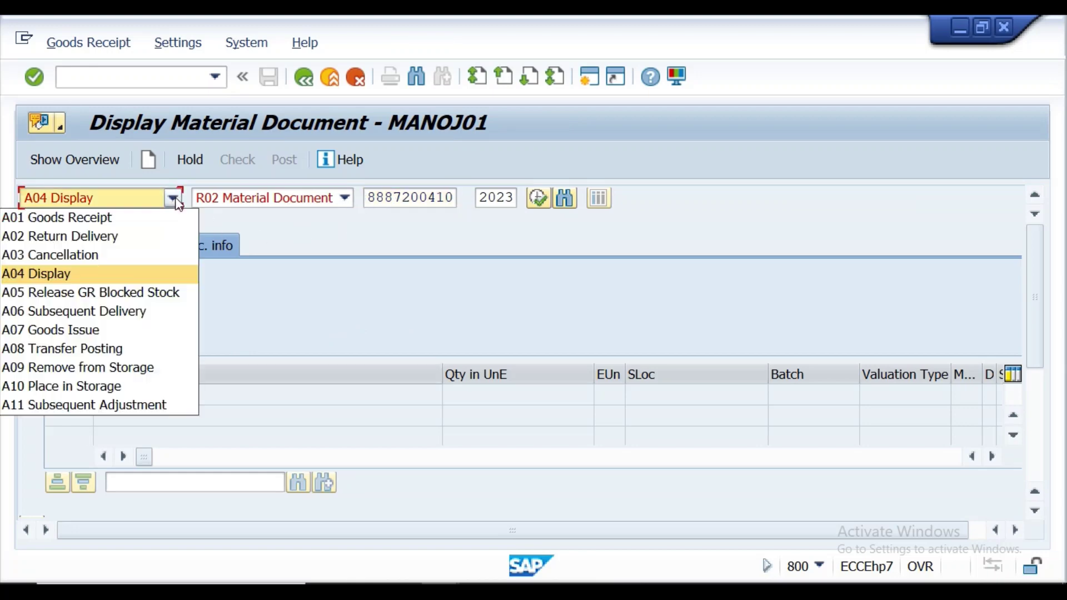
{"action": "left_click", "coordinate": [125, 217]}
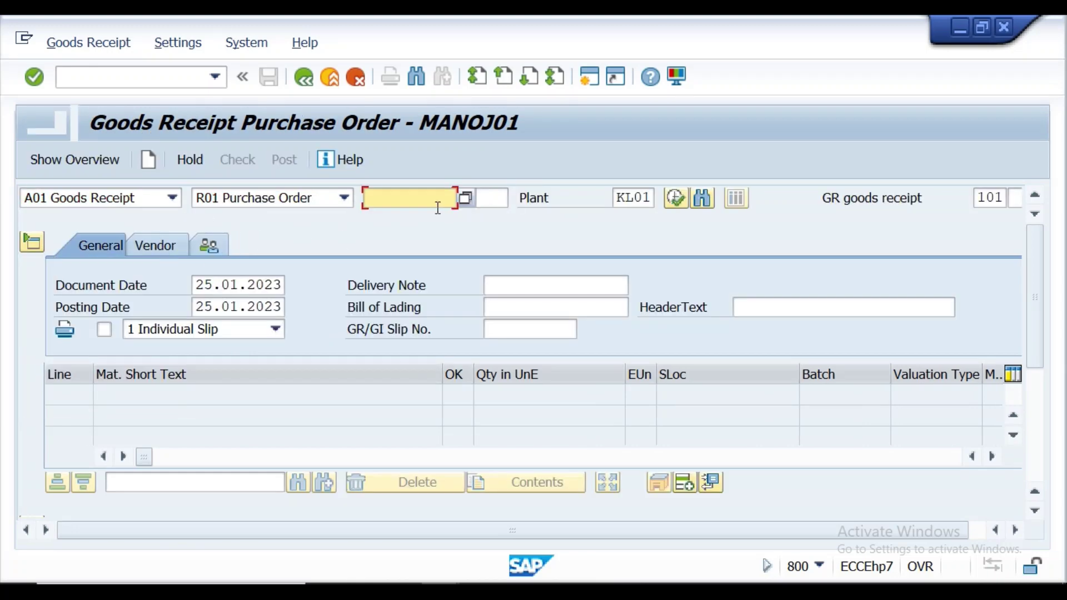
Paste the second purchase order number from the Notepad notes as the reference and load that order into the goods receipt.
{"action": "key", "text": "alt+Tab"}
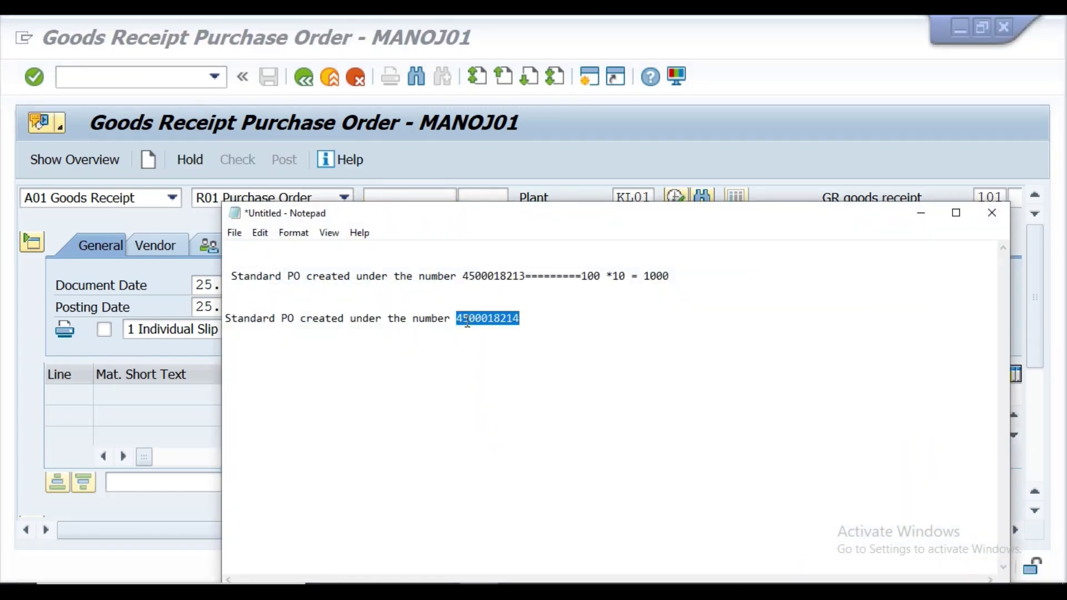
{"action": "left_click", "coordinate": [921, 213]}
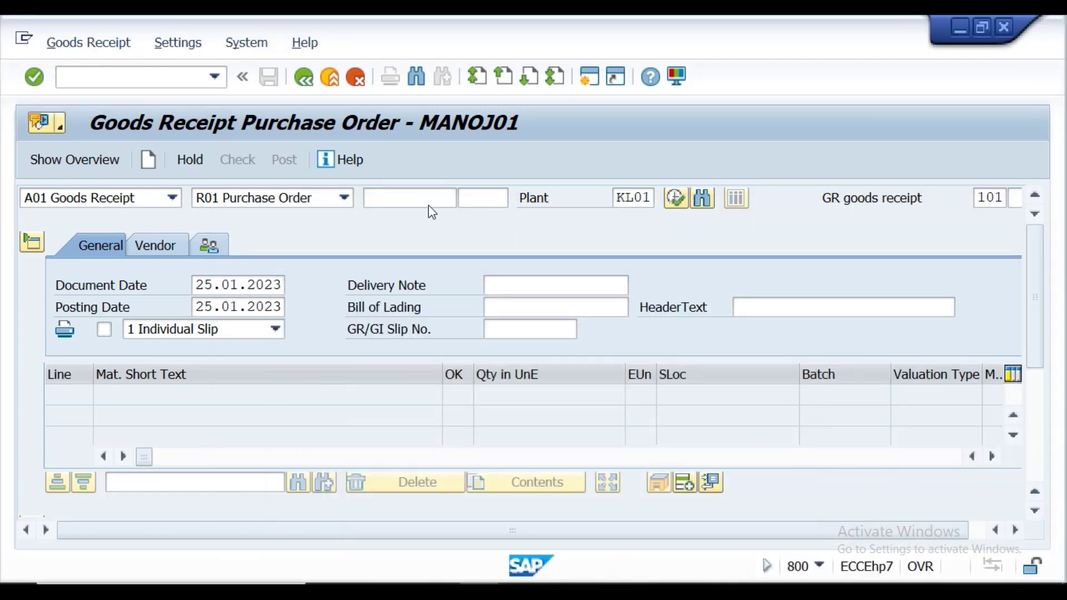
{"action": "key", "text": "ctrl+v"}
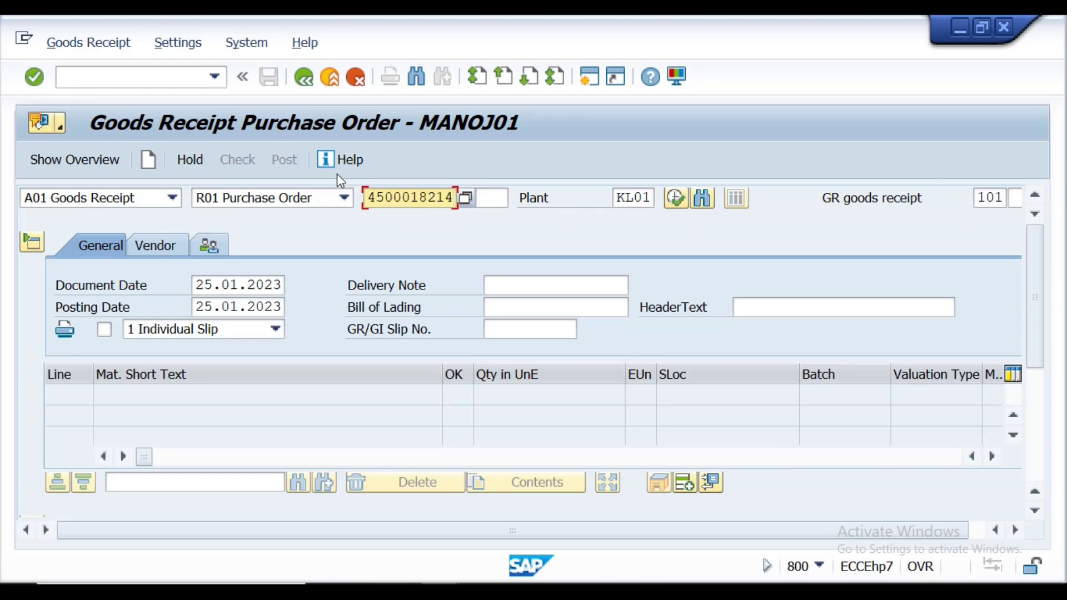
{"action": "left_click", "coordinate": [35, 80]}
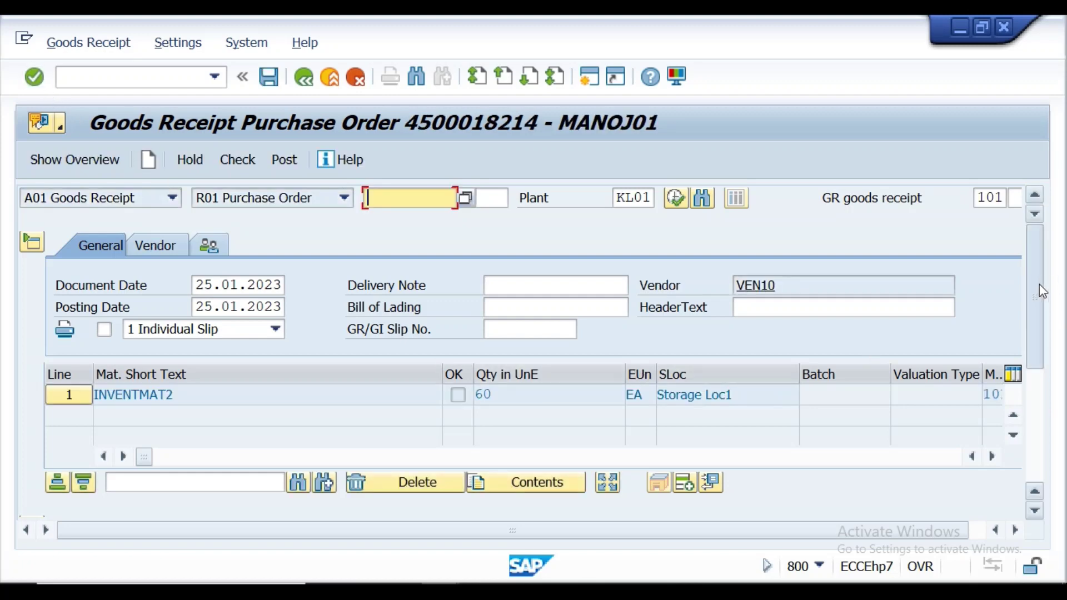
Try 30 as the INVENTMAT2 item's quantity in unit of entry, then set it to 60 EA.
{"action": "scroll", "coordinate": [1034, 355], "scroll_direction": "down", "scroll_amount": 3}
{"action": "scroll", "coordinate": [1034, 355], "scroll_direction": "down", "scroll_amount": 2}
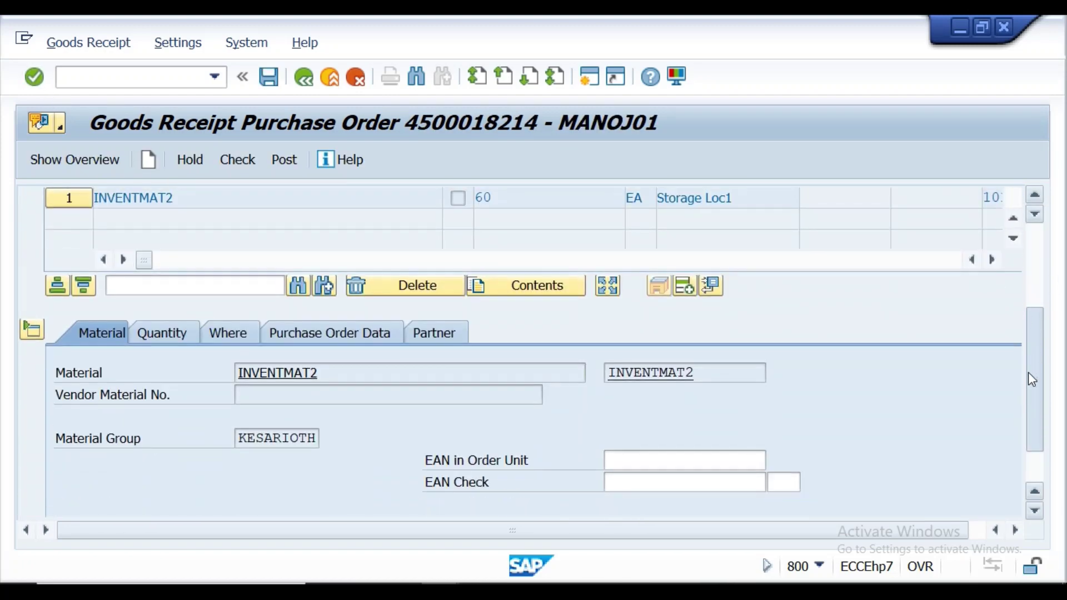
{"action": "left_click", "coordinate": [170, 334]}
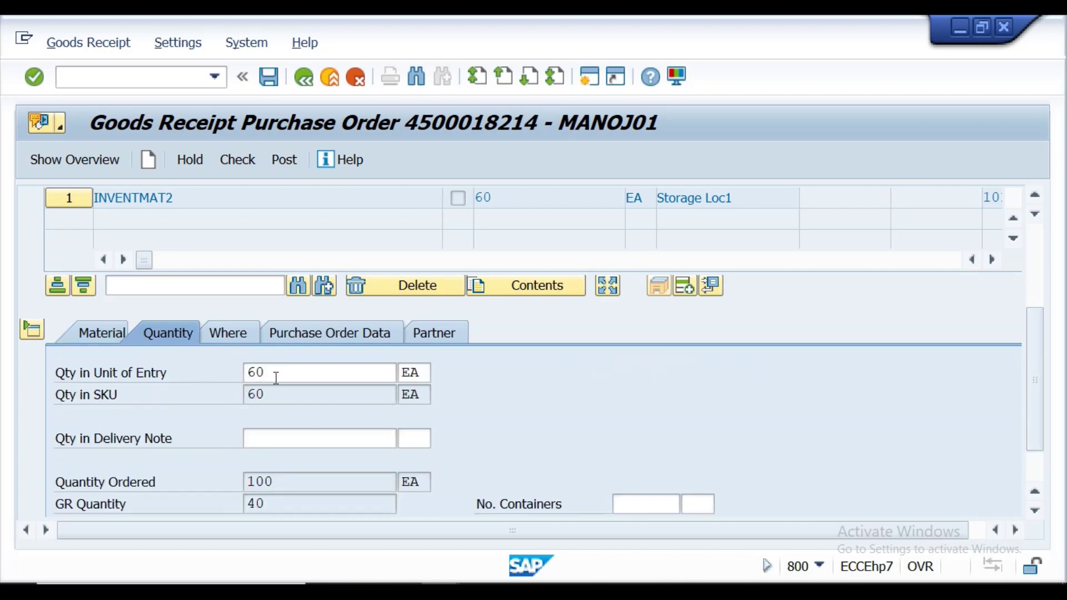
{"action": "left_click", "coordinate": [293, 374]}
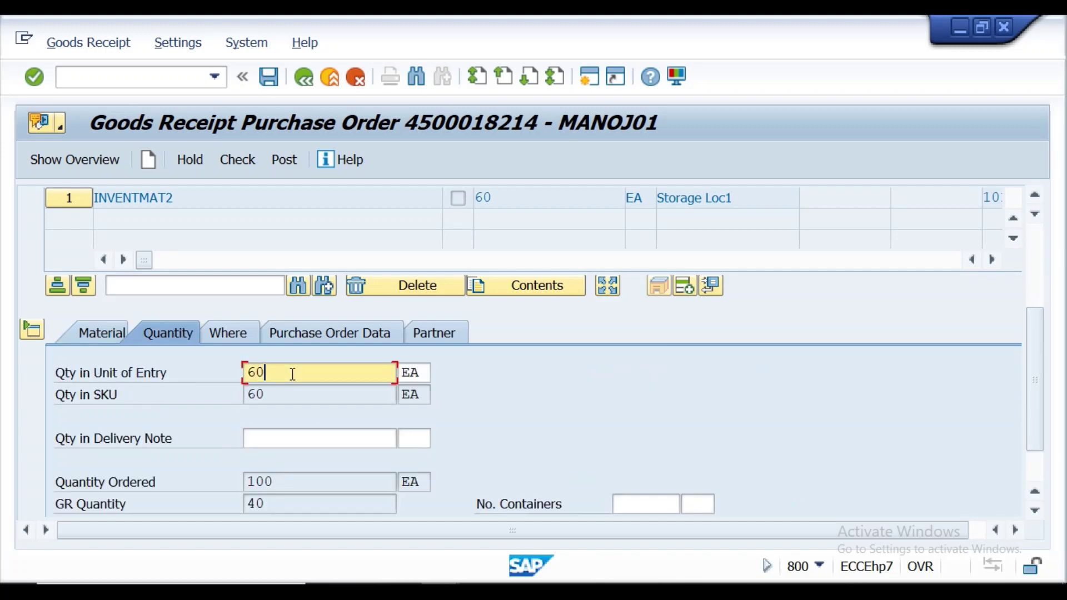
{"action": "key", "text": "BackSpace"}
{"action": "key", "text": "BackSpace"}
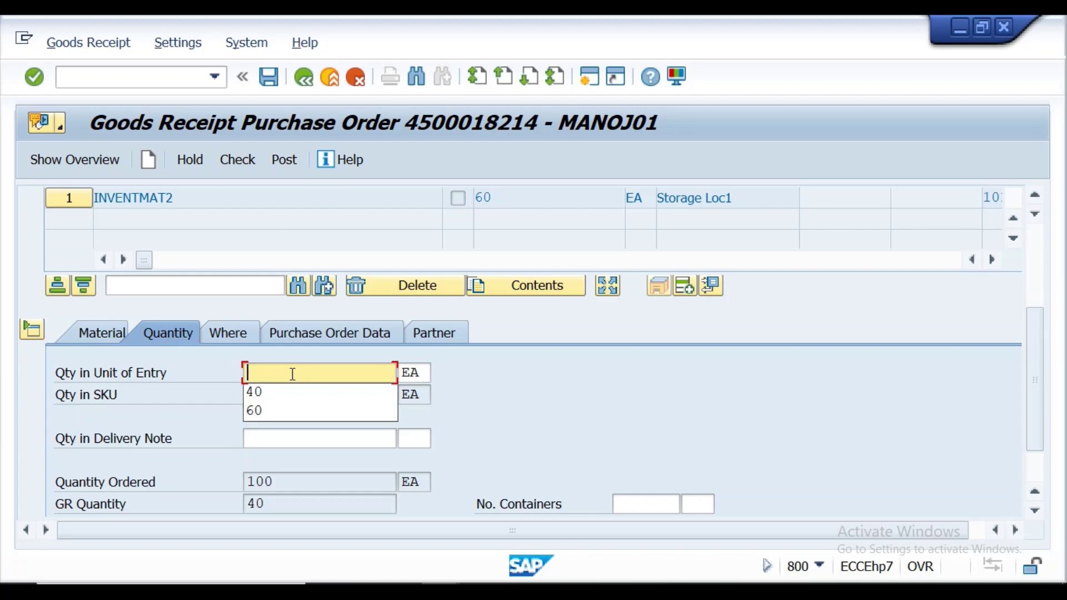
{"action": "type", "text": "30"}
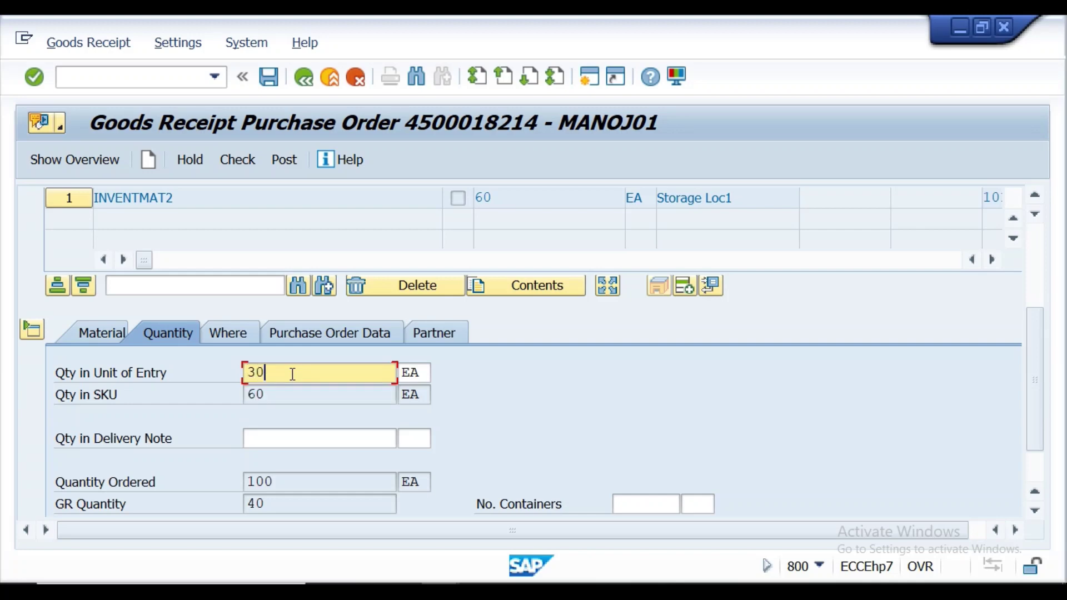
{"action": "key", "text": "BackSpace"}
{"action": "key", "text": "BackSpace"}
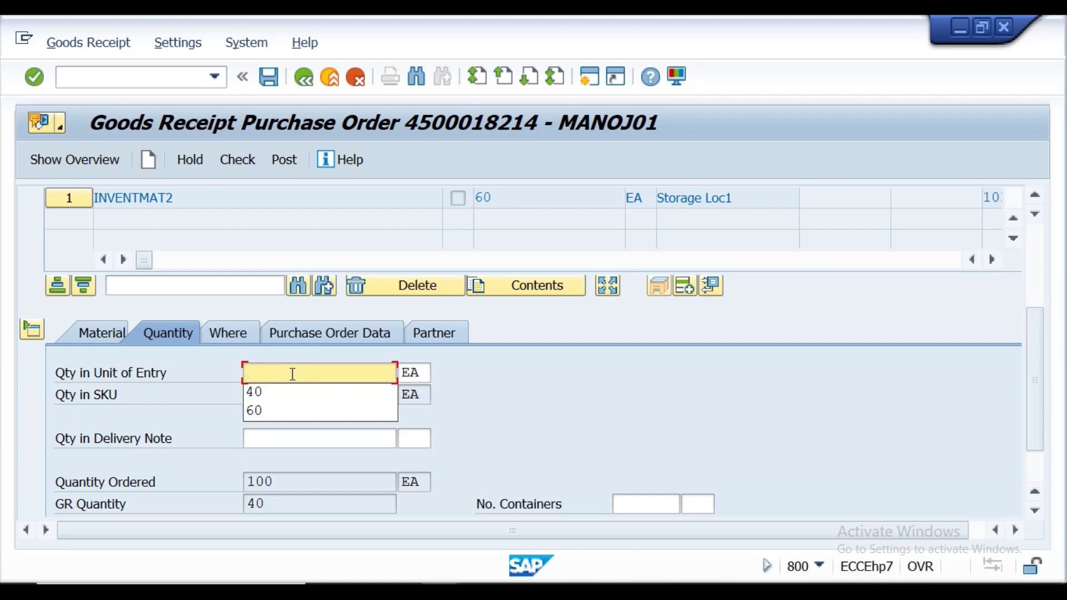
{"action": "type", "text": "60"}
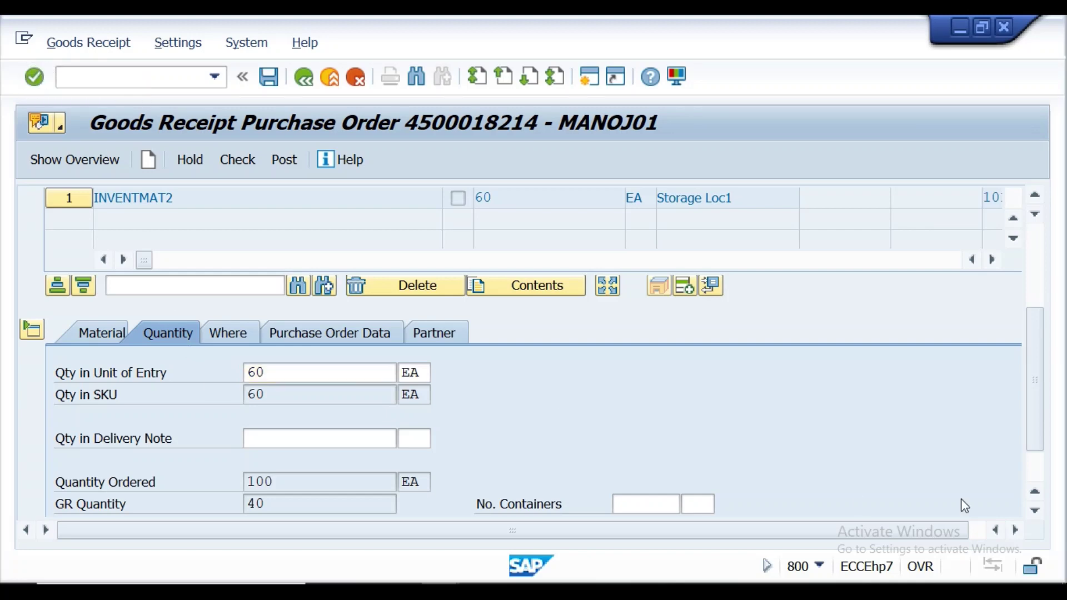
Review the INVENTMAT2 item's destination data with storage location Storage Loc1 and mark the item as OK.
{"action": "left_click_drag", "start_coordinate": [1042, 358], "coordinate": [1044, 416]}
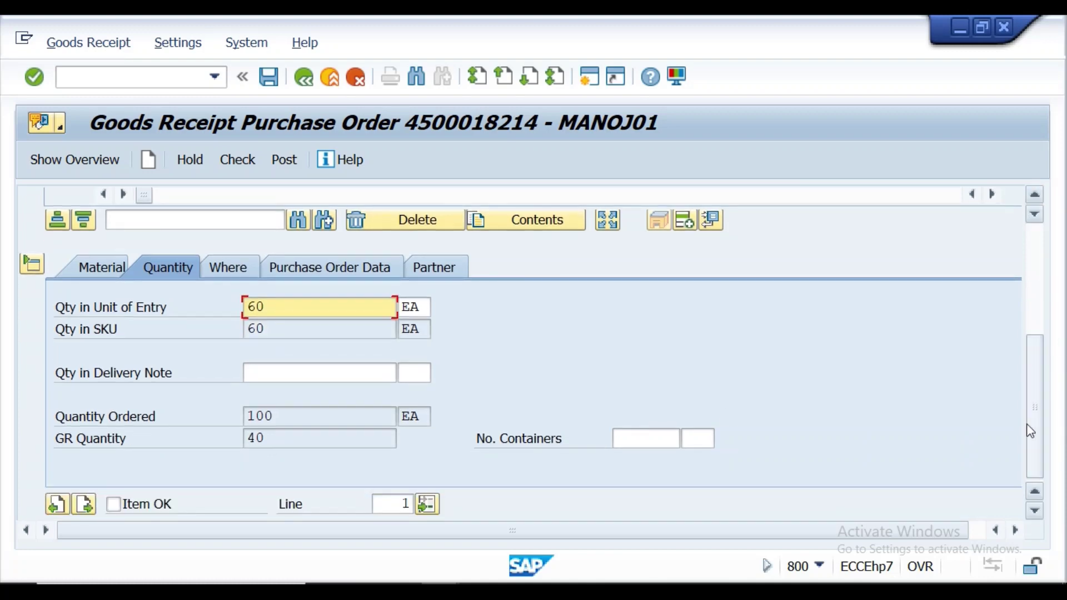
{"action": "left_click", "coordinate": [239, 267]}
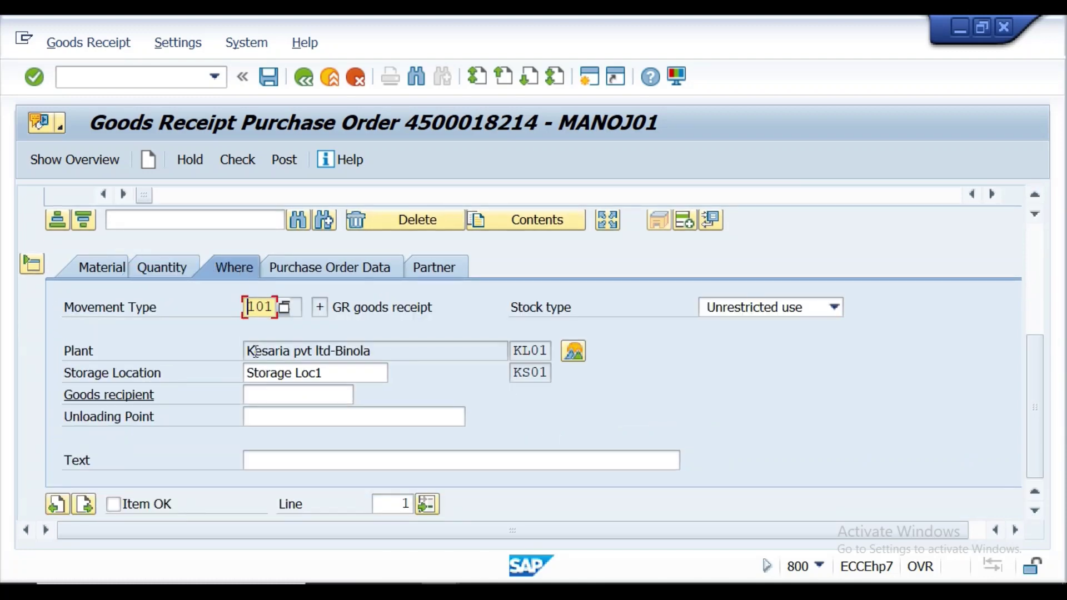
{"action": "left_click", "coordinate": [327, 374]}
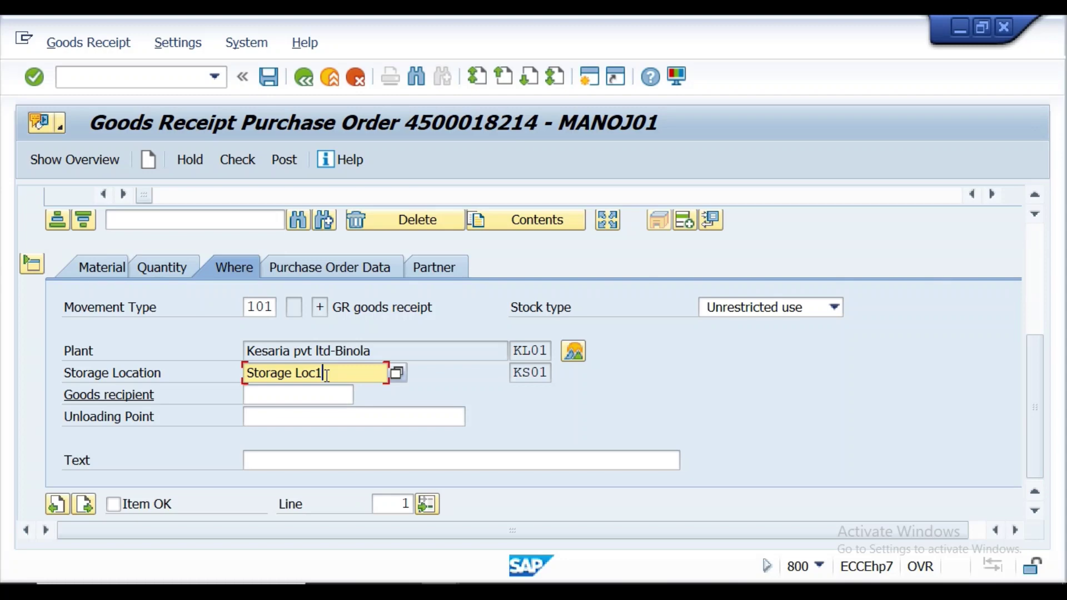
{"action": "left_click", "coordinate": [113, 504]}
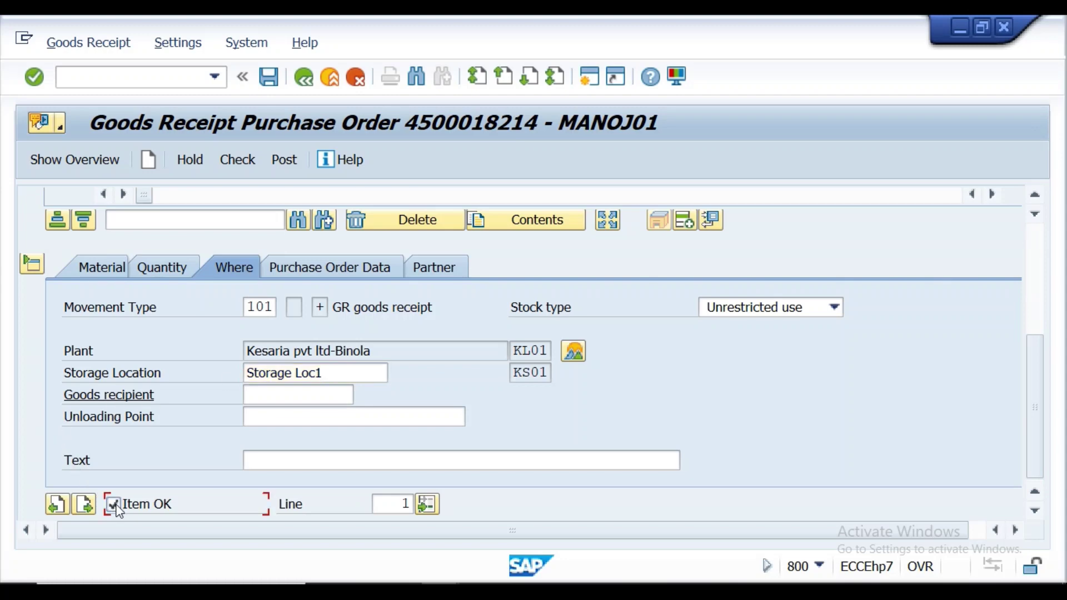
Check the INVENTMAT2 stock overview from the receipt item, return to the goods receipt and post it.
{"action": "left_click", "coordinate": [574, 352]}
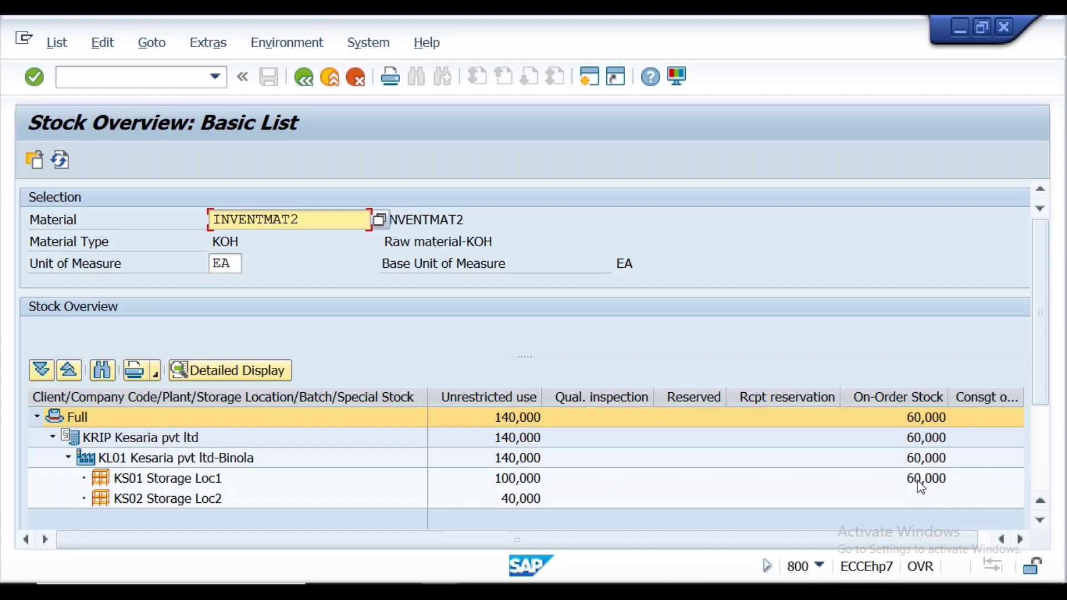
{"action": "left_click", "coordinate": [304, 78]}
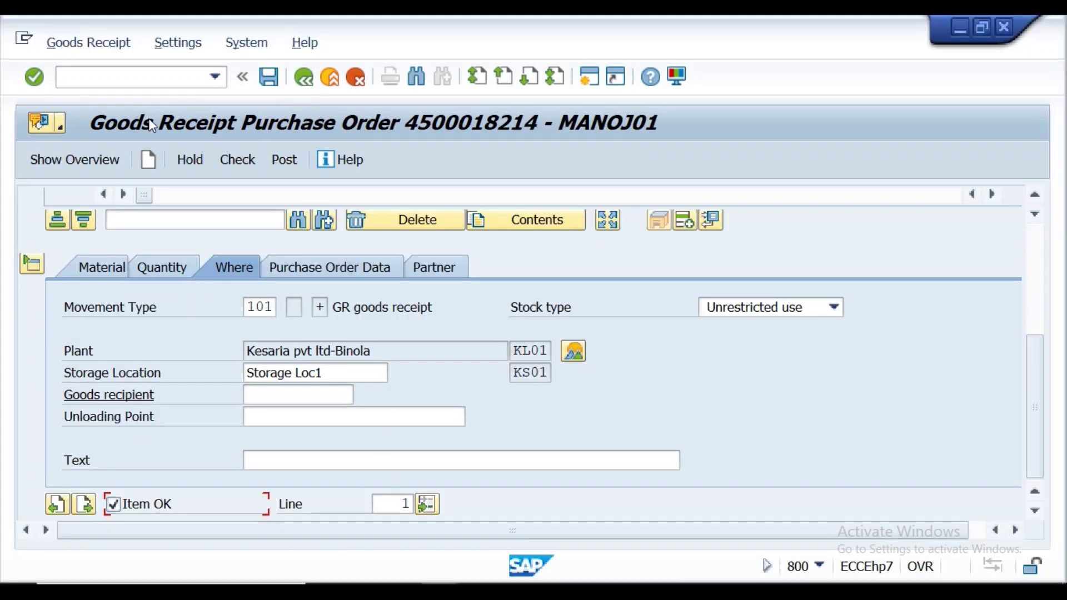
{"action": "left_click", "coordinate": [284, 160]}
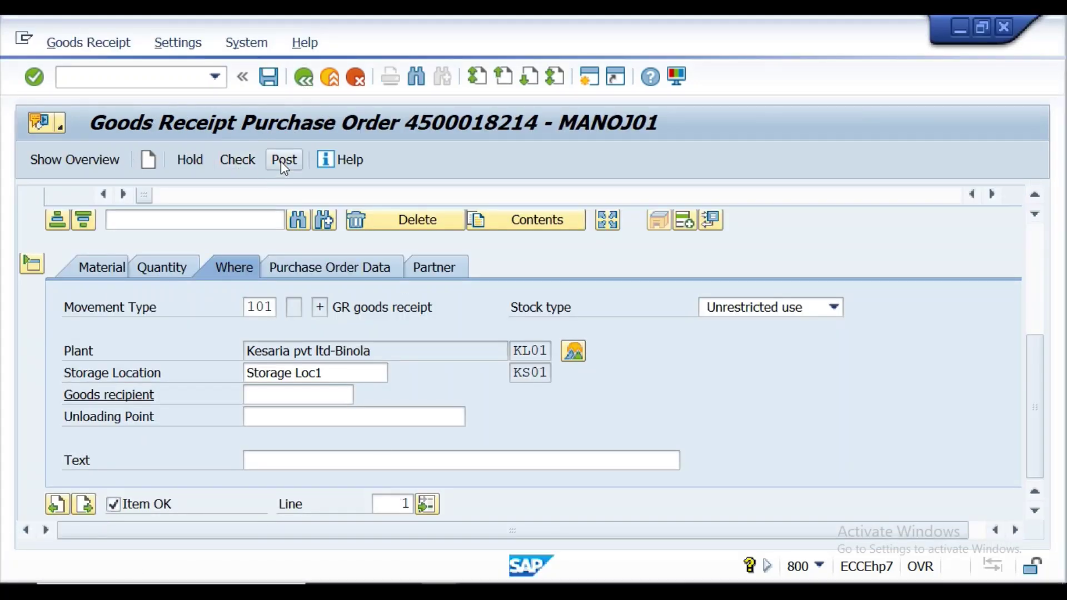
{"action": "left_click", "coordinate": [284, 160]}
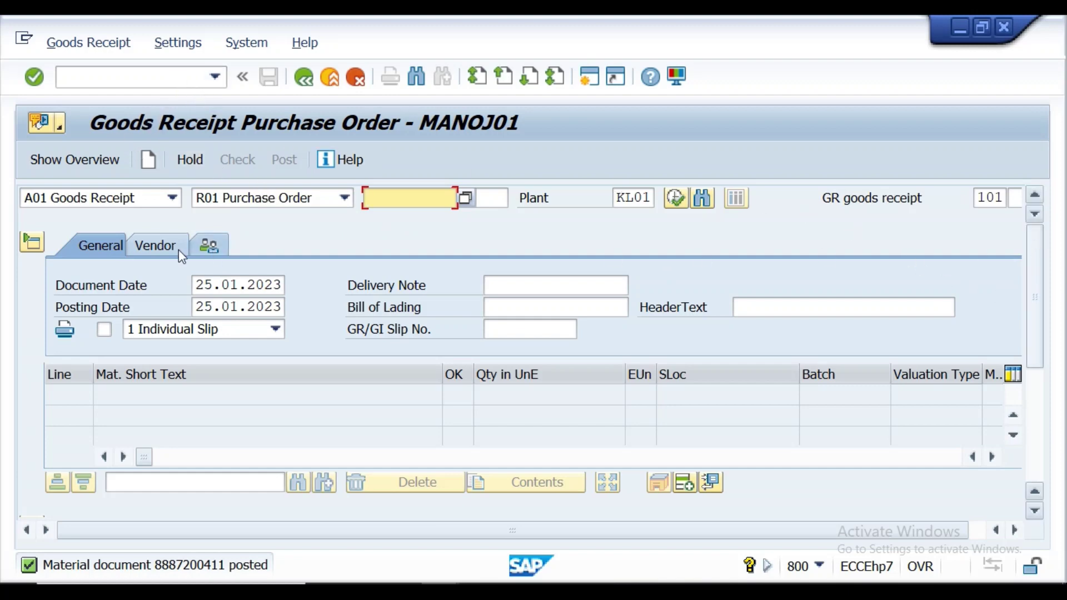
Start transaction /NMIGO again and display the just-posted material document with the action A04 Display.
{"action": "left_click", "coordinate": [303, 77]}
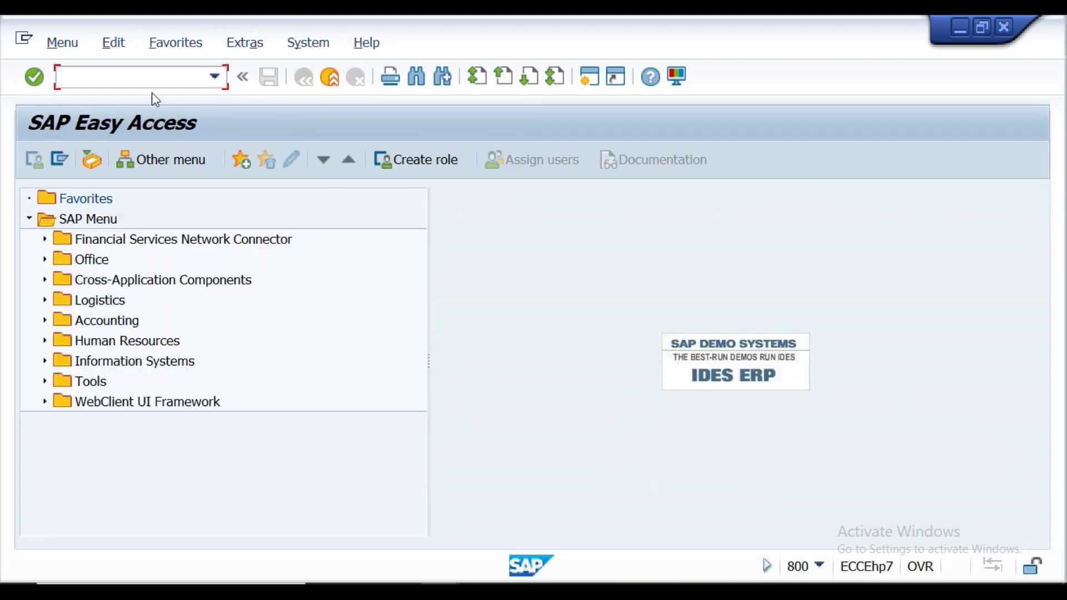
{"action": "left_click", "coordinate": [153, 74]}
{"action": "type", "text": "/NMIGO"}
{"action": "key", "text": "Return"}
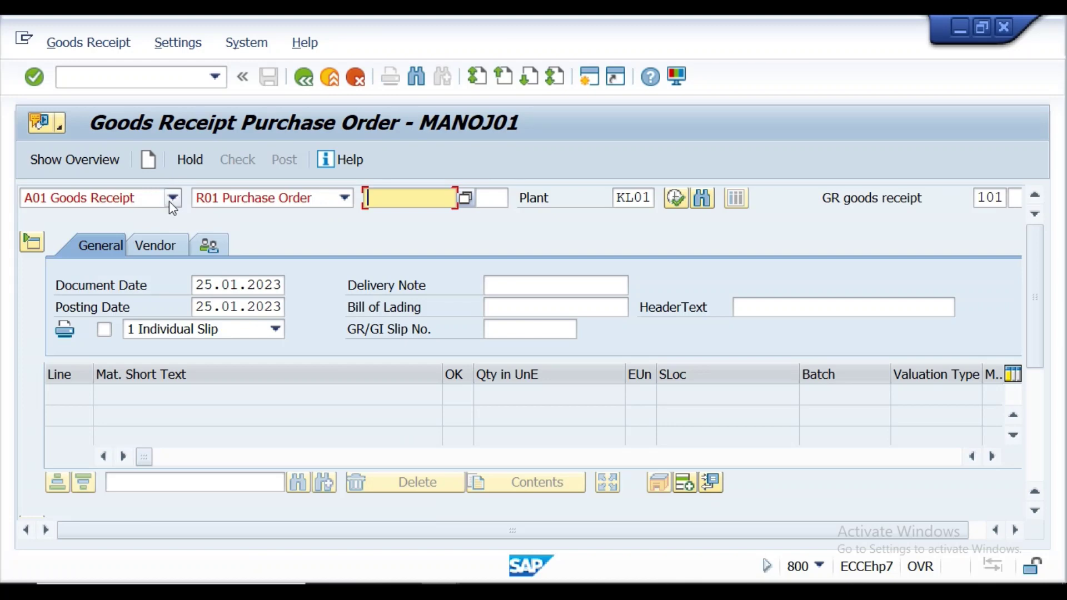
{"action": "left_click", "coordinate": [173, 198]}
{"action": "left_click", "coordinate": [142, 274]}
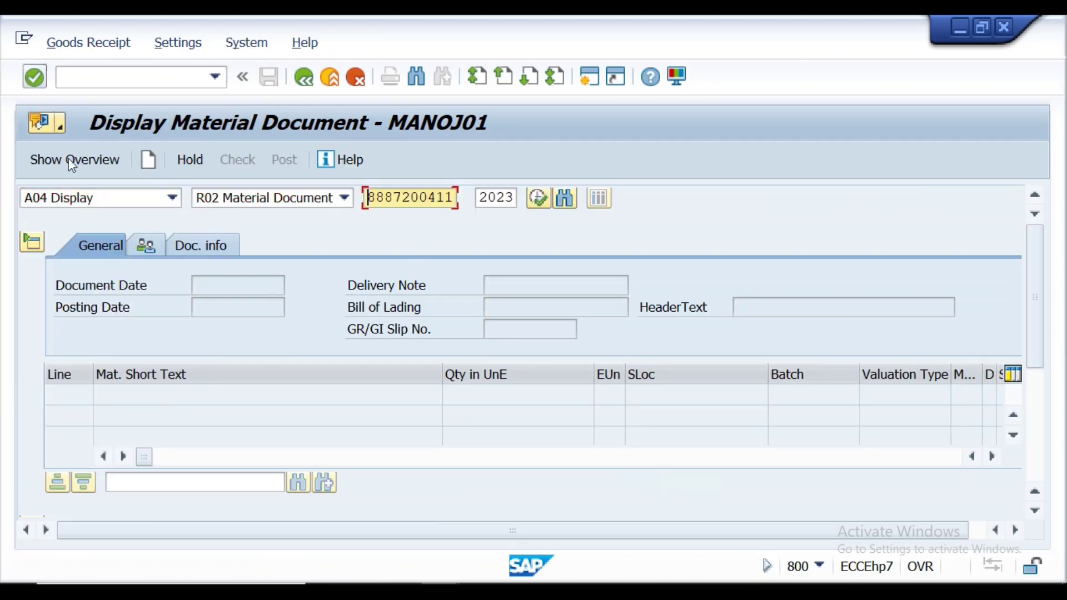
{"action": "key", "text": "Return"}
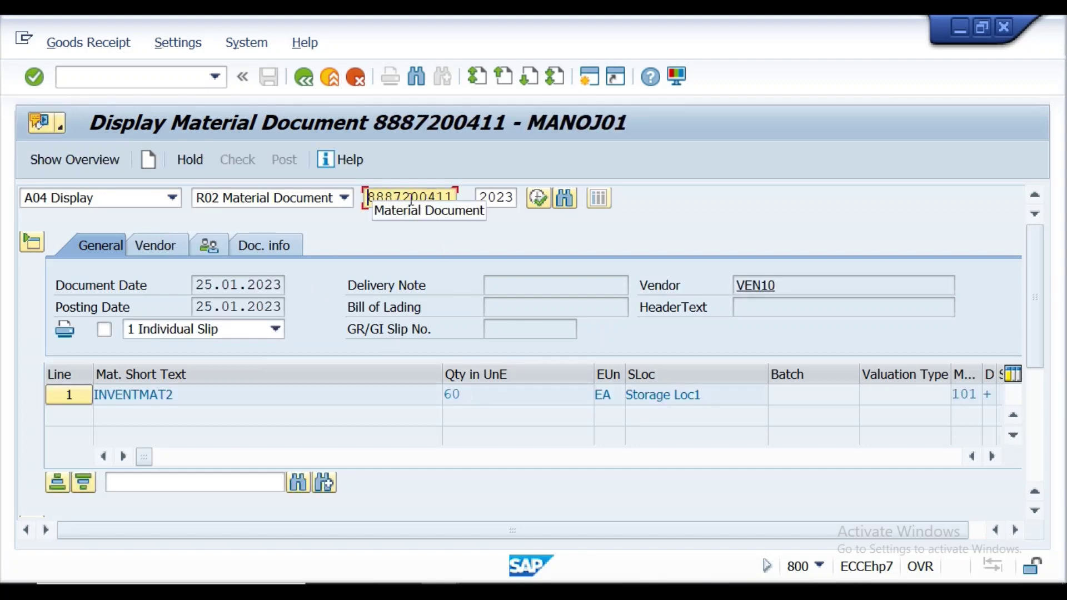
Examine the material document's INVENTMAT2 line, including quantity, storage location, movement type and the available stock types.
{"action": "scroll", "coordinate": [1035, 276], "scroll_direction": "down", "scroll_amount": 2}
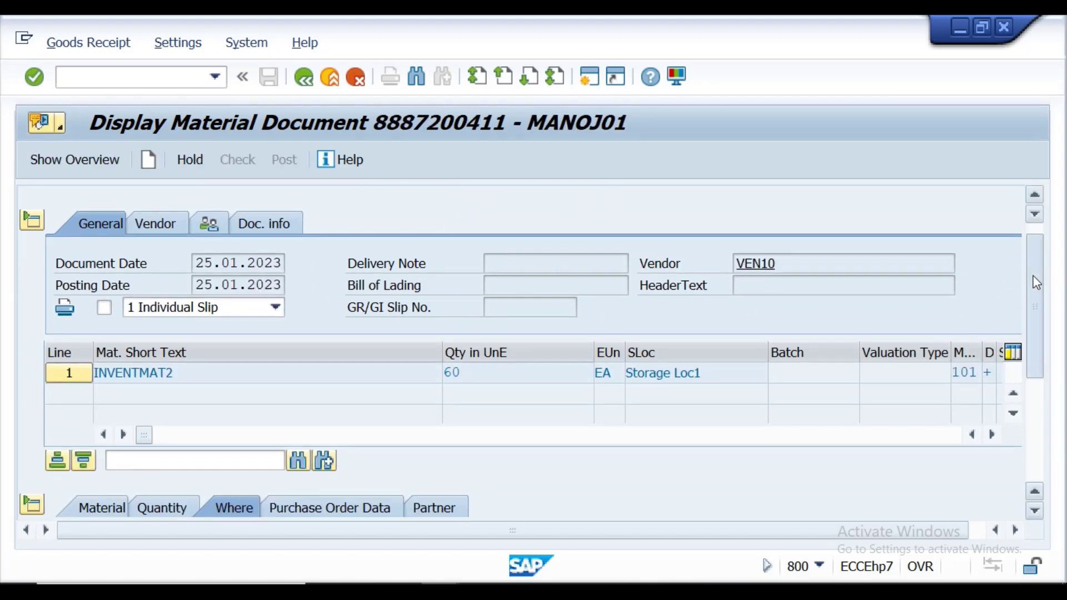
{"action": "scroll", "coordinate": [1023, 267], "scroll_direction": "up", "scroll_amount": 2}
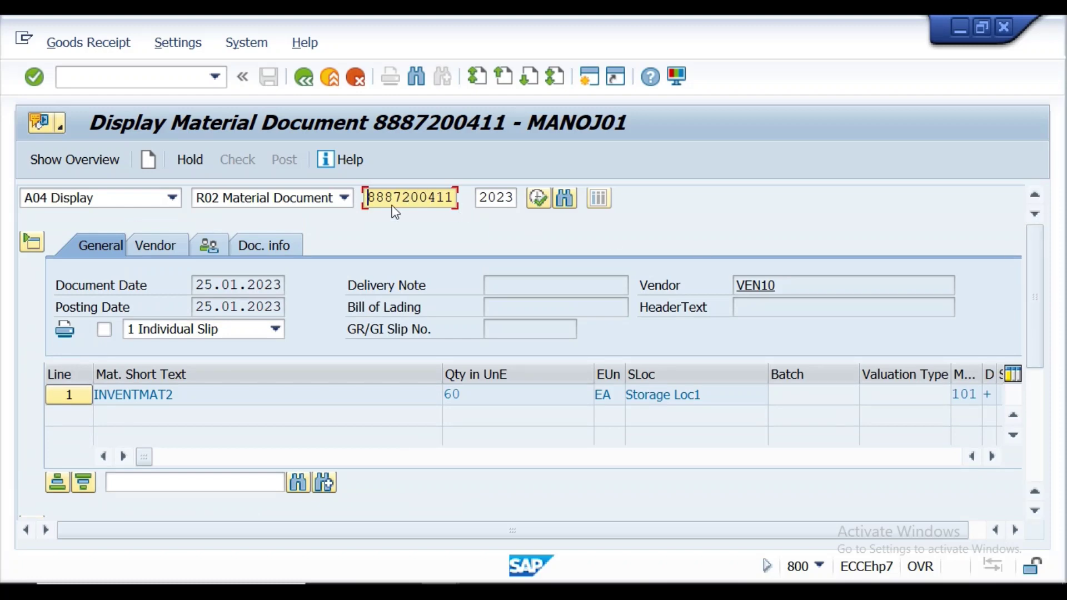
{"action": "scroll", "coordinate": [1032, 265], "scroll_direction": "down", "scroll_amount": 2}
{"action": "left_click_drag", "start_coordinate": [1033, 303], "coordinate": [1036, 372]}
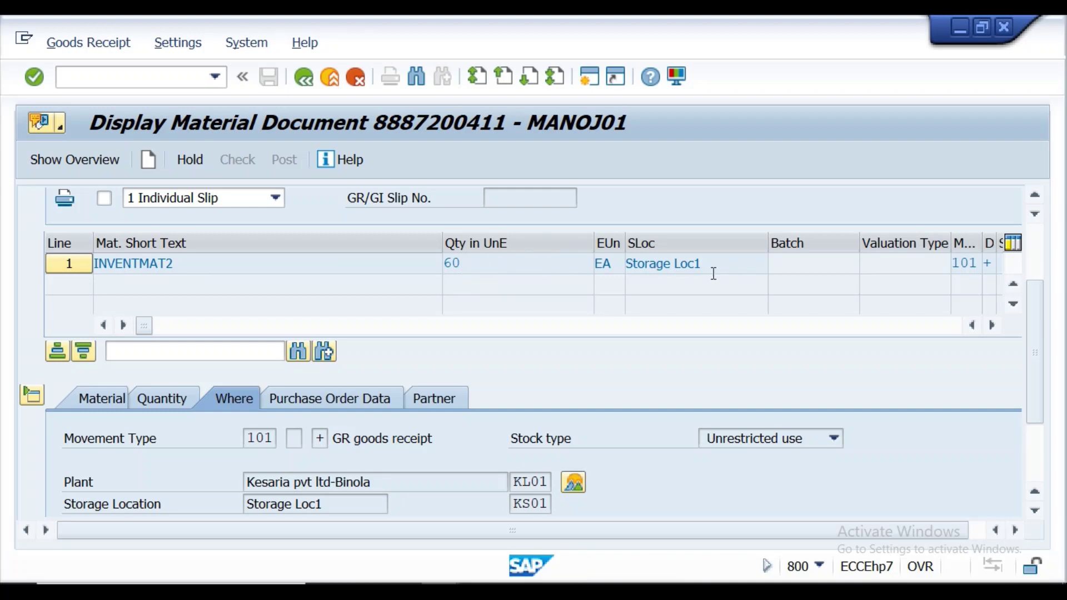
{"action": "left_click", "coordinate": [993, 327]}
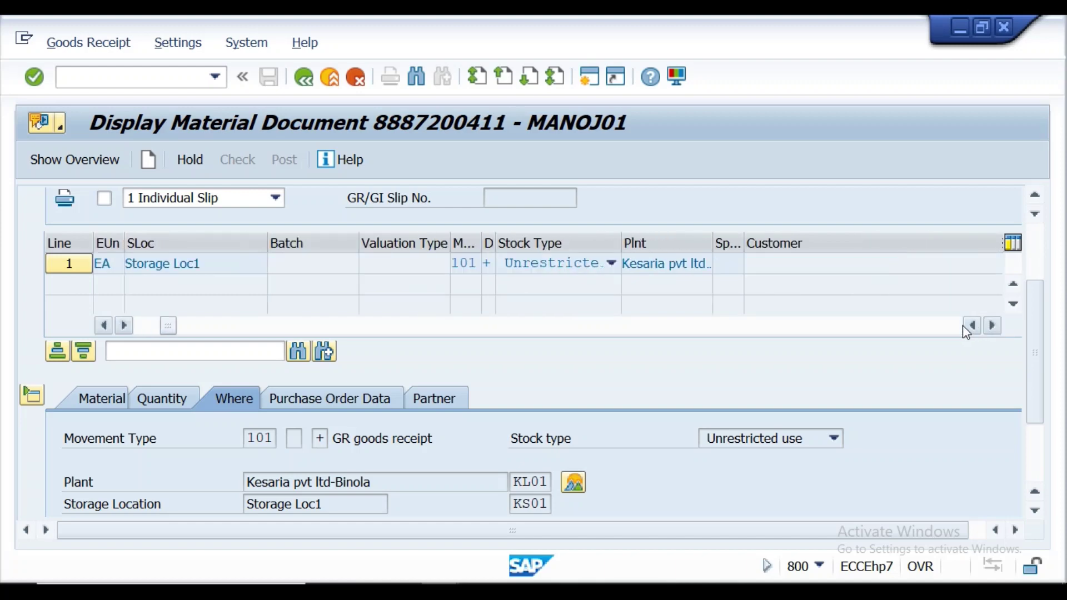
{"action": "left_click", "coordinate": [968, 326]}
{"action": "left_click", "coordinate": [997, 328]}
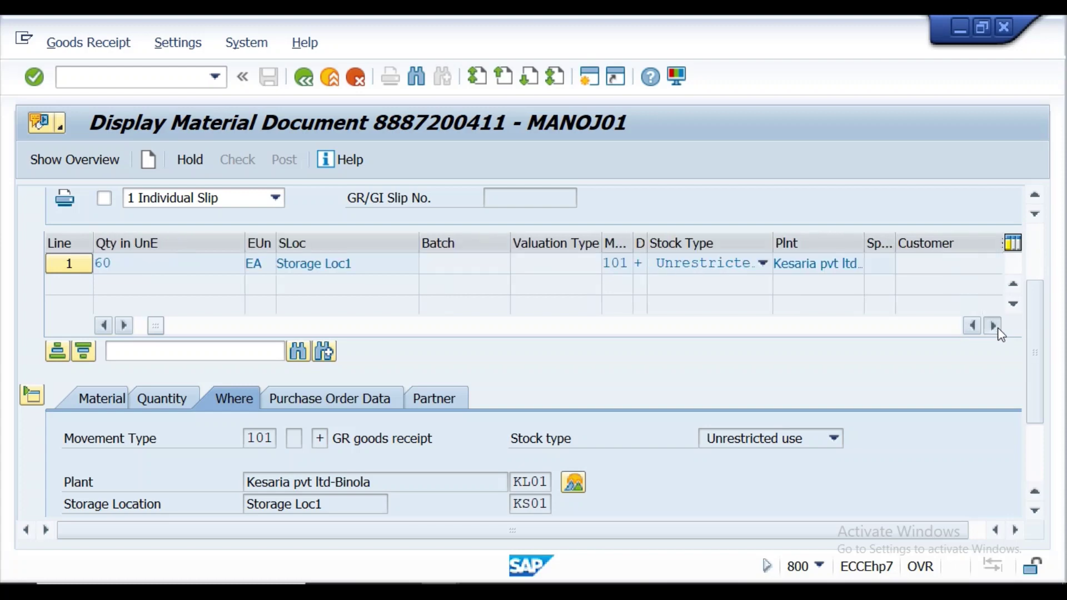
{"action": "left_click", "coordinate": [994, 327]}
{"action": "left_click", "coordinate": [993, 327]}
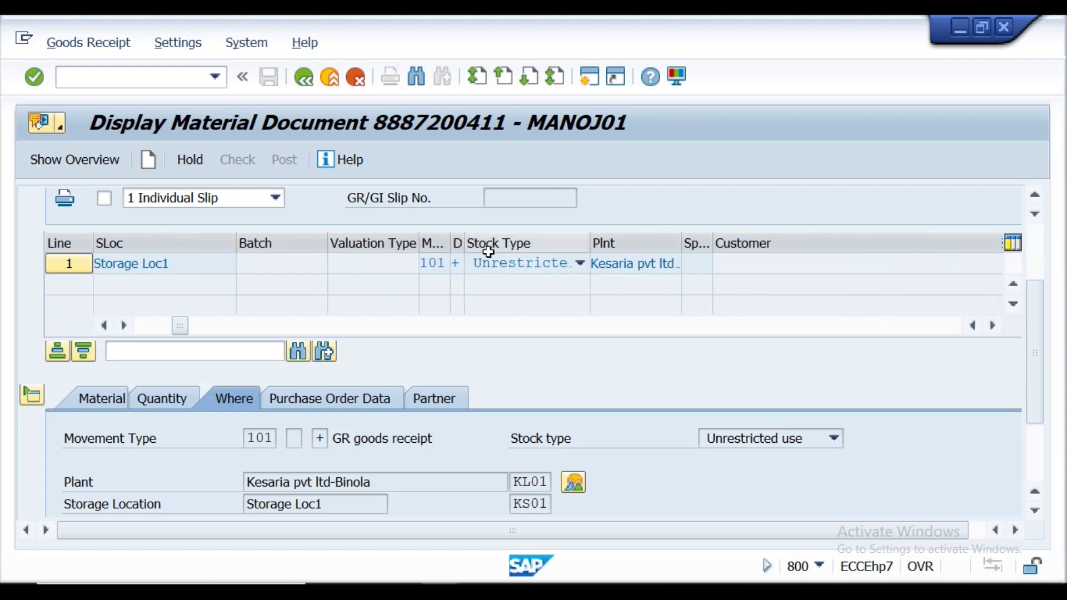
{"action": "left_click", "coordinate": [580, 265]}
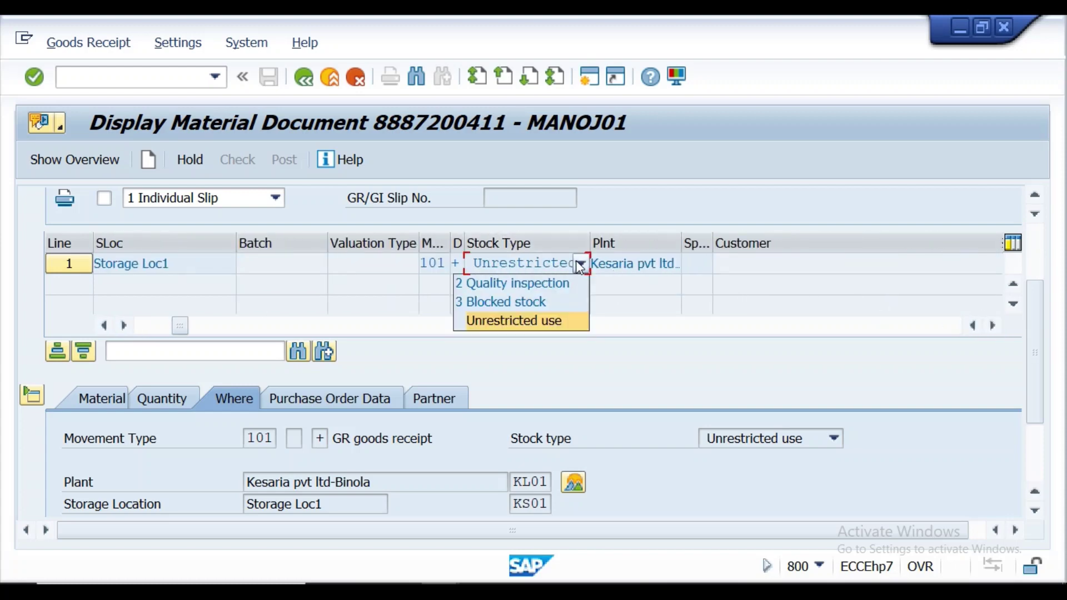
{"action": "left_click", "coordinate": [596, 305]}
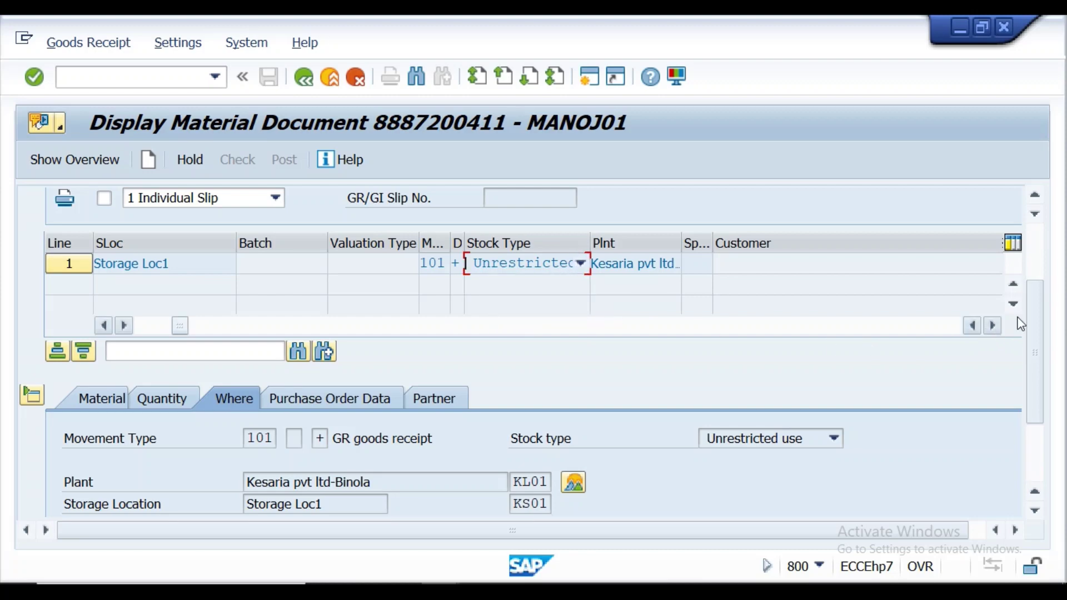
Open the INVENTMAT2 stock overview from the displayed item's plant data, review it and return to the material document.
{"action": "left_click_drag", "start_coordinate": [1034, 311], "coordinate": [1039, 346]}
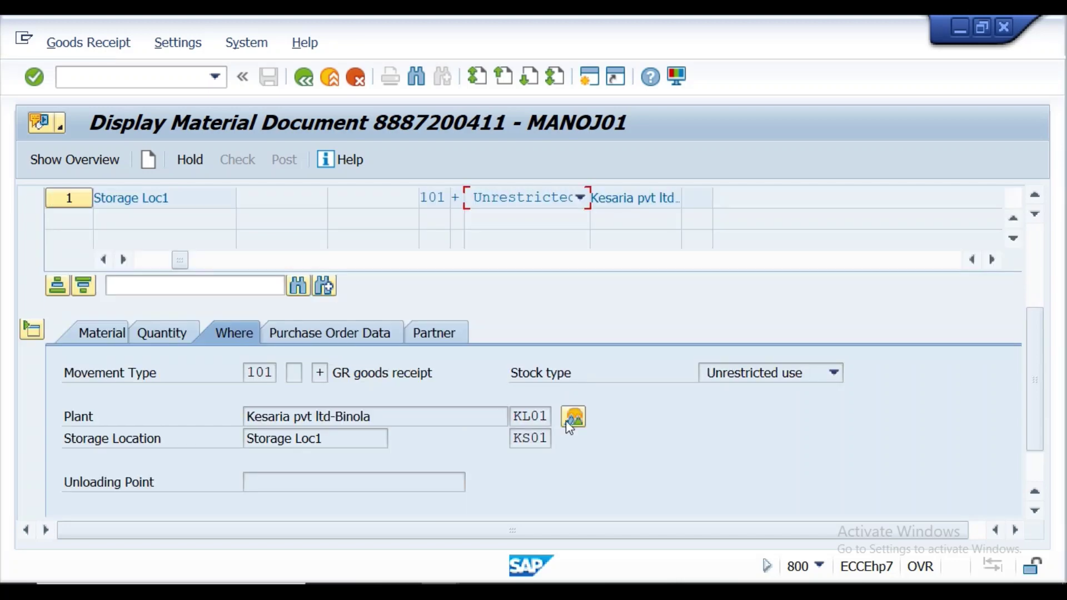
{"action": "left_click", "coordinate": [572, 417]}
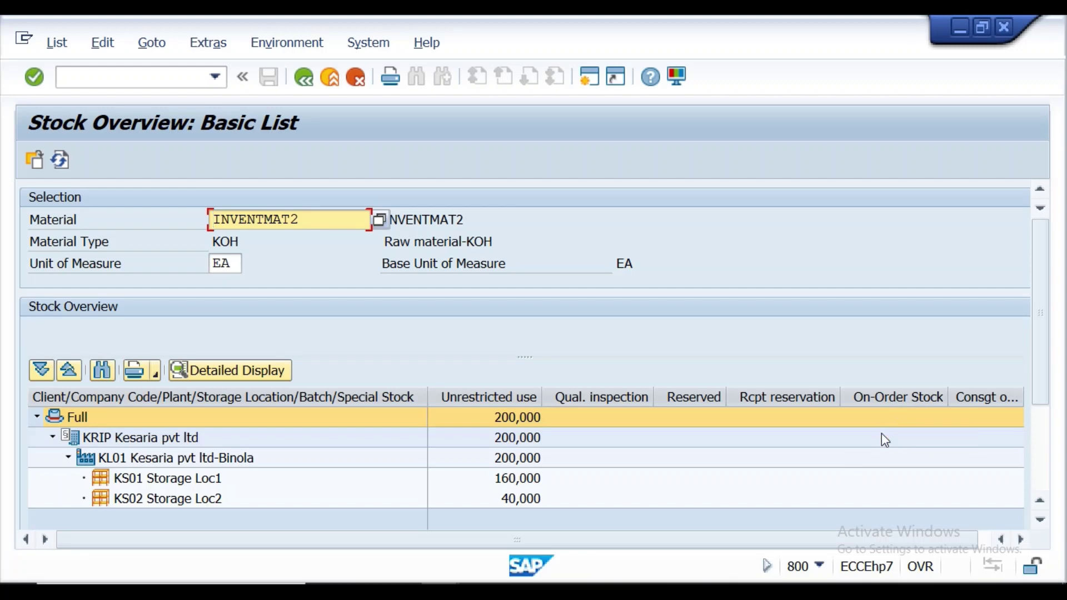
{"action": "left_click", "coordinate": [303, 87]}
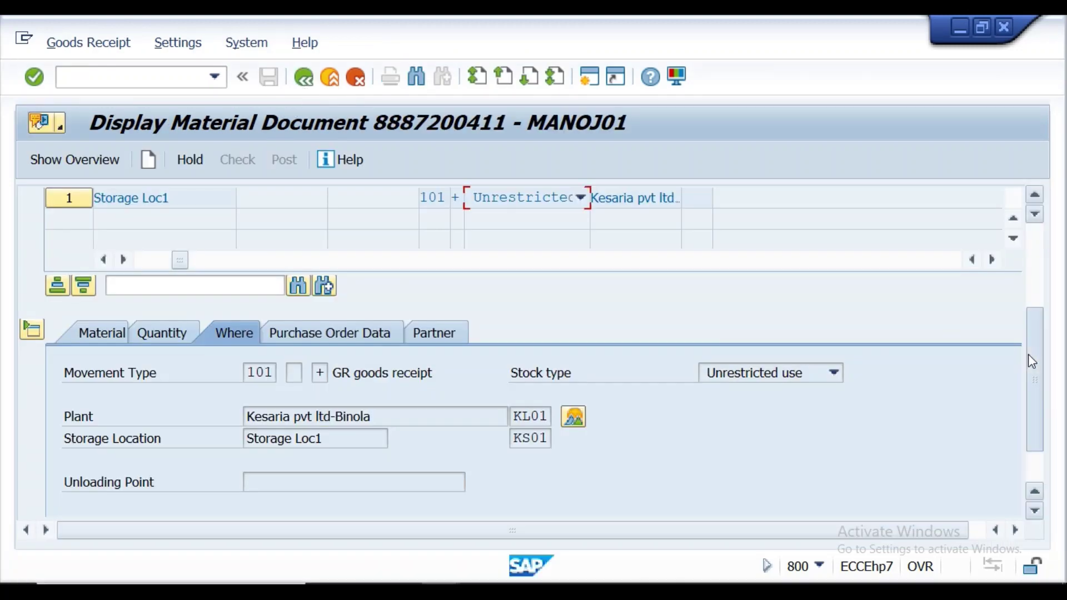
Open the linked purchase order from the item's purchase order data, review it and return to the material document.
{"action": "left_click_drag", "start_coordinate": [1032, 361], "coordinate": [1065, 330]}
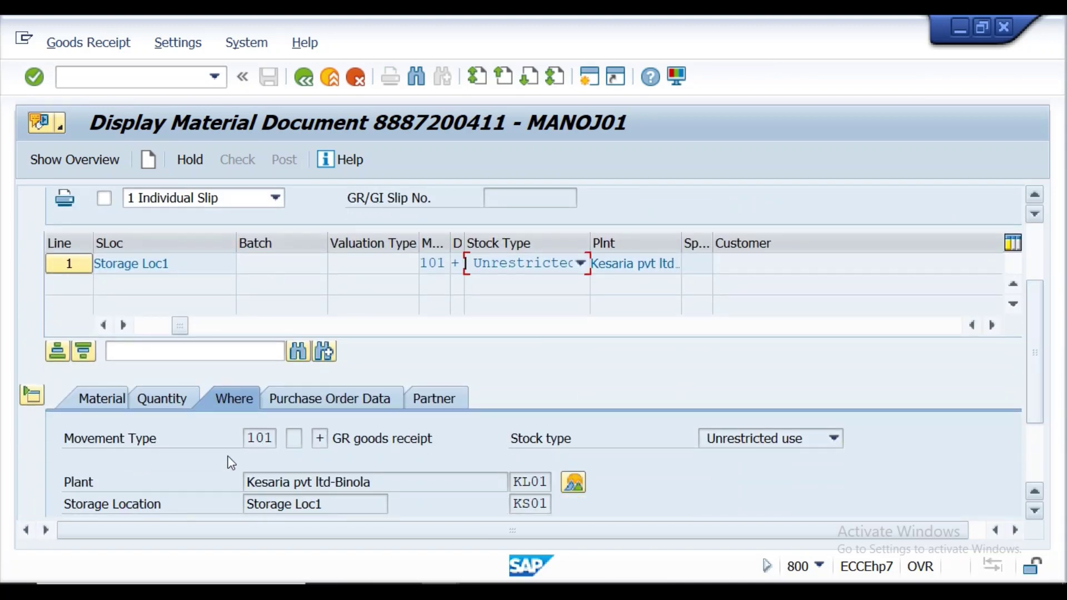
{"action": "left_click", "coordinate": [288, 397]}
{"action": "double_click", "coordinate": [303, 442]}
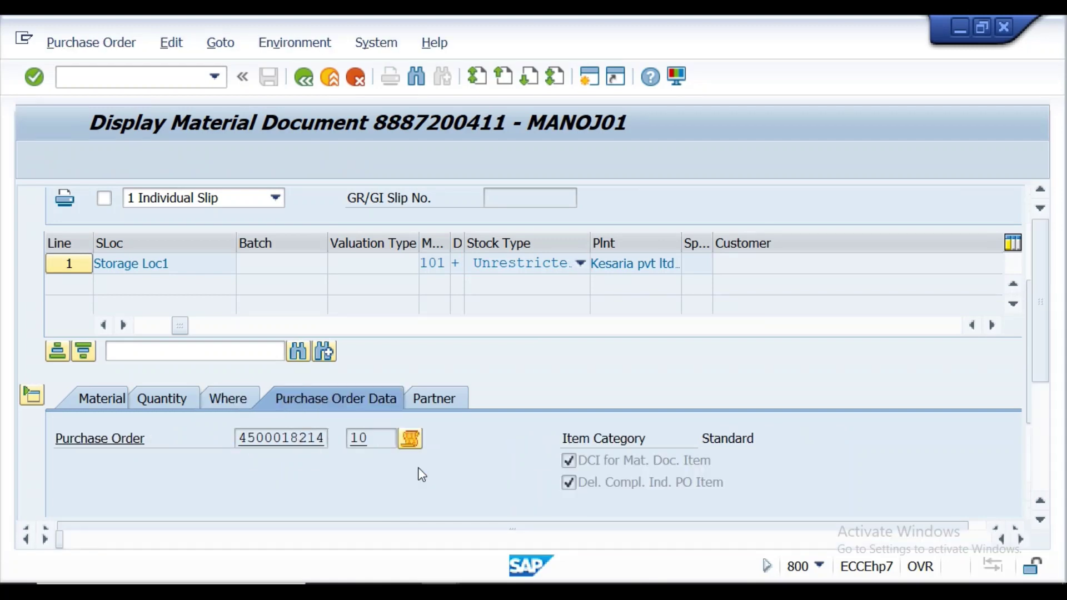
{"action": "left_click", "coordinate": [303, 77]}
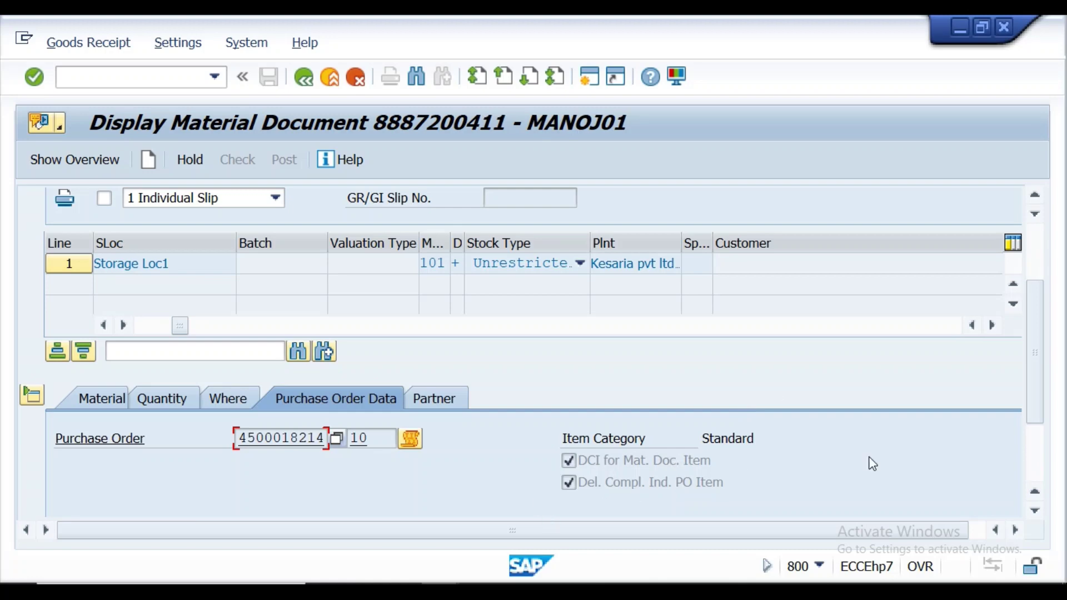
Reopen the linked purchase order from the material document and expand its header to review the delivery status.
{"action": "scroll", "coordinate": [1040, 338], "scroll_direction": "up", "scroll_amount": 3}
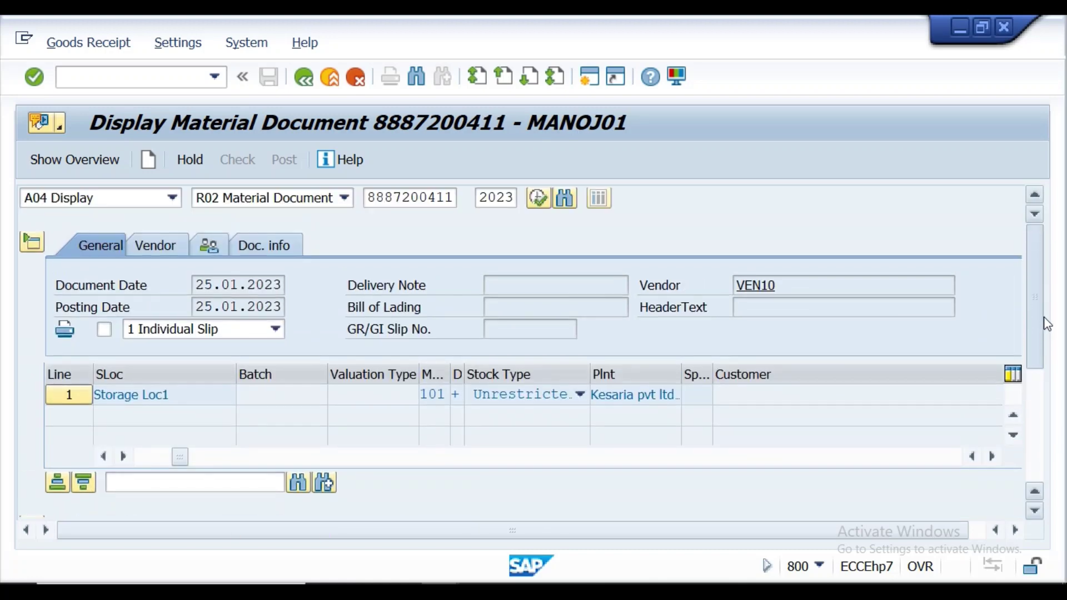
{"action": "scroll", "coordinate": [1043, 329], "scroll_direction": "down", "scroll_amount": 5}
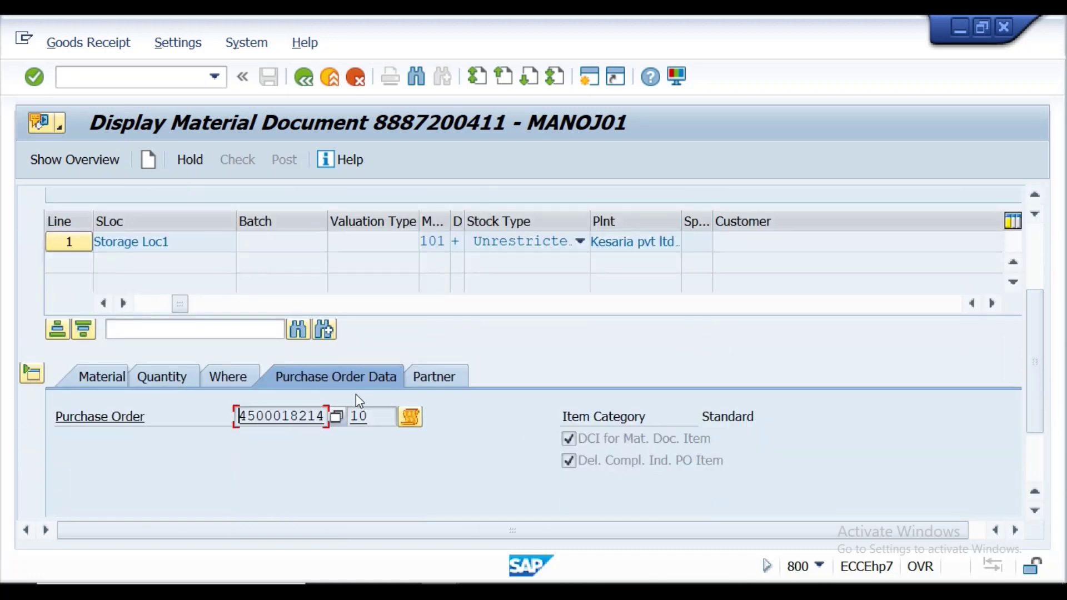
{"action": "double_click", "coordinate": [296, 418]}
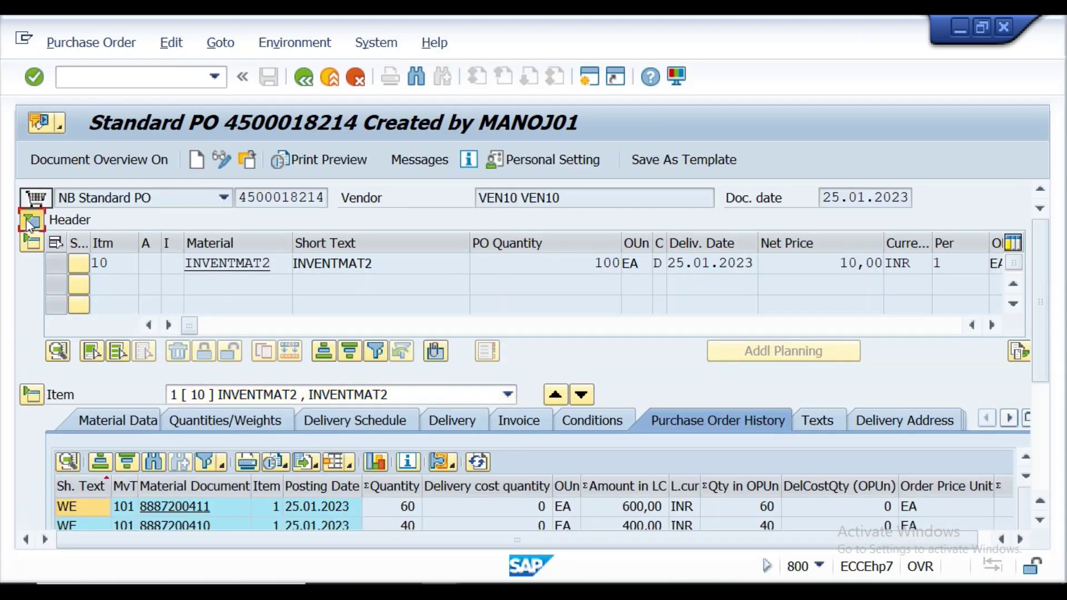
{"action": "left_click", "coordinate": [25, 219]}
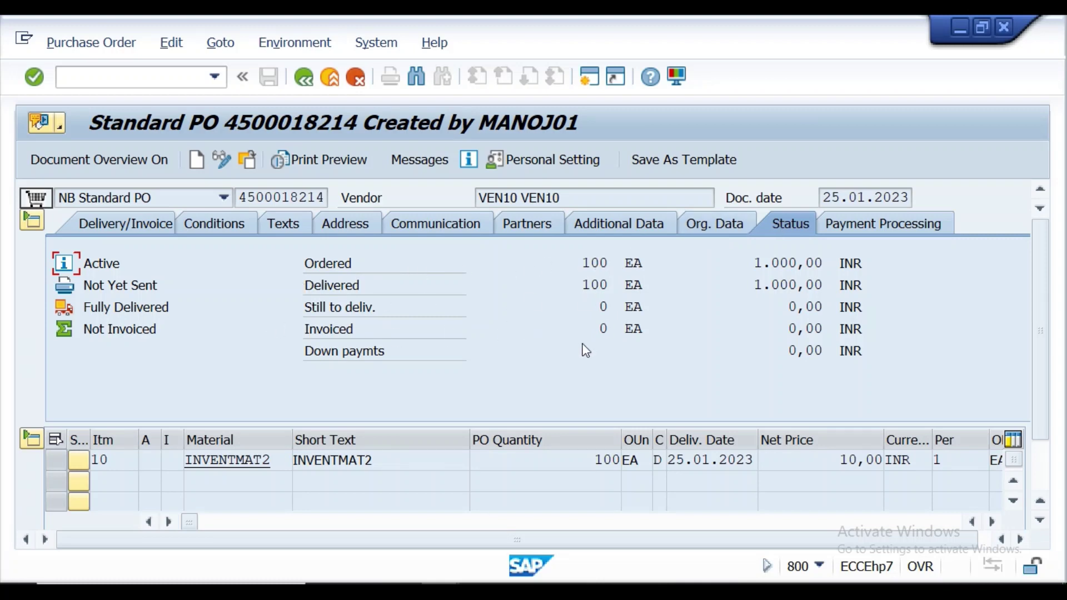
Display the INVENTMAT2 material from the order item, review its Accounting 1 valuation and switch to the Notepad notes.
{"action": "double_click", "coordinate": [231, 461]}
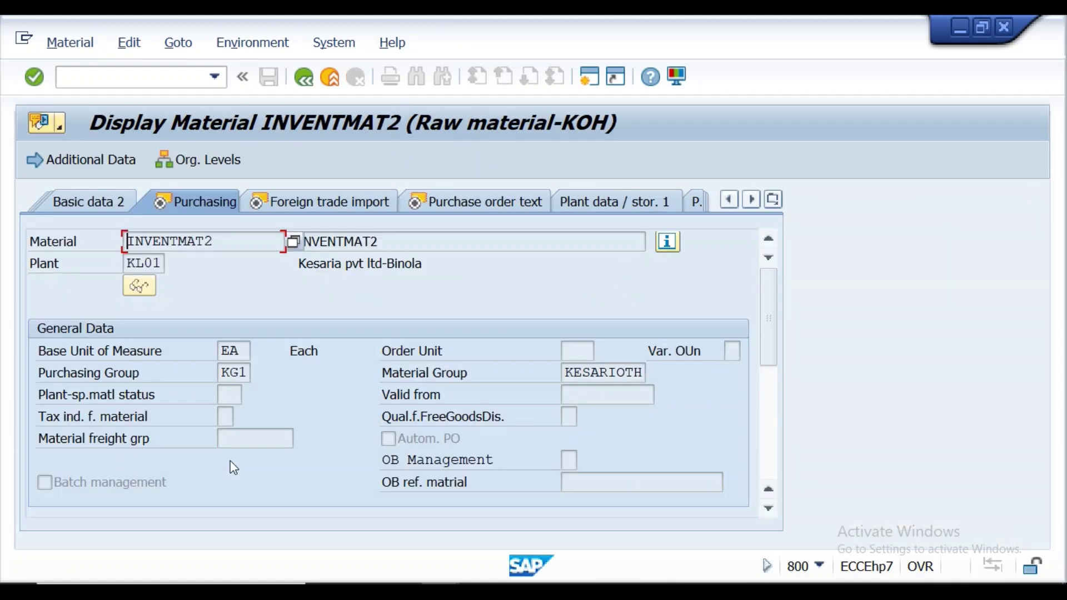
{"action": "left_click", "coordinate": [773, 200]}
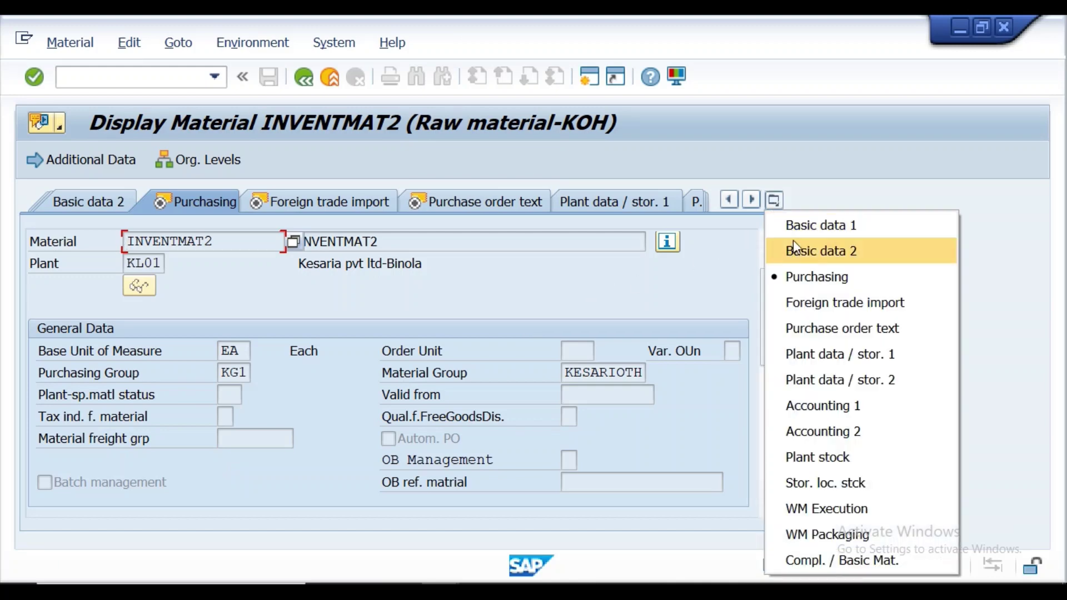
{"action": "left_click", "coordinate": [807, 411]}
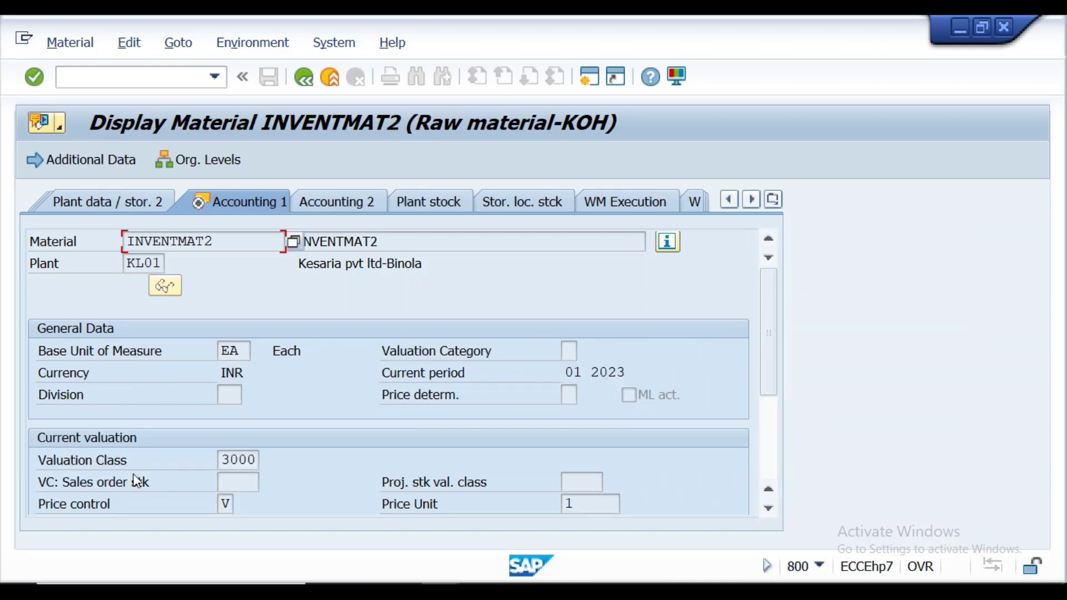
{"action": "left_click_drag", "start_coordinate": [765, 322], "coordinate": [776, 384]}
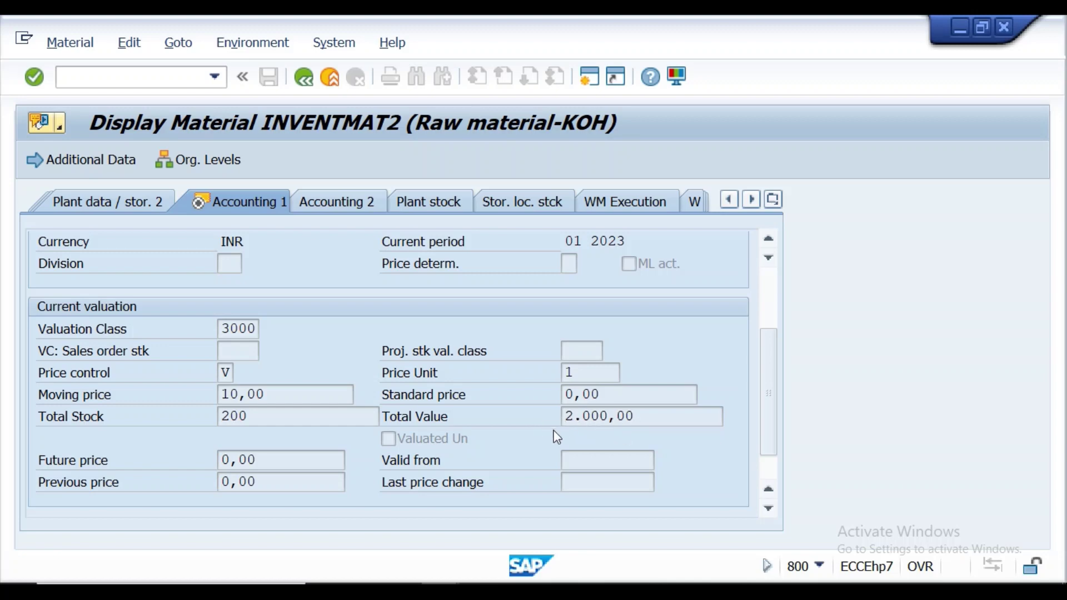
{"action": "key", "text": "alt+Tab"}
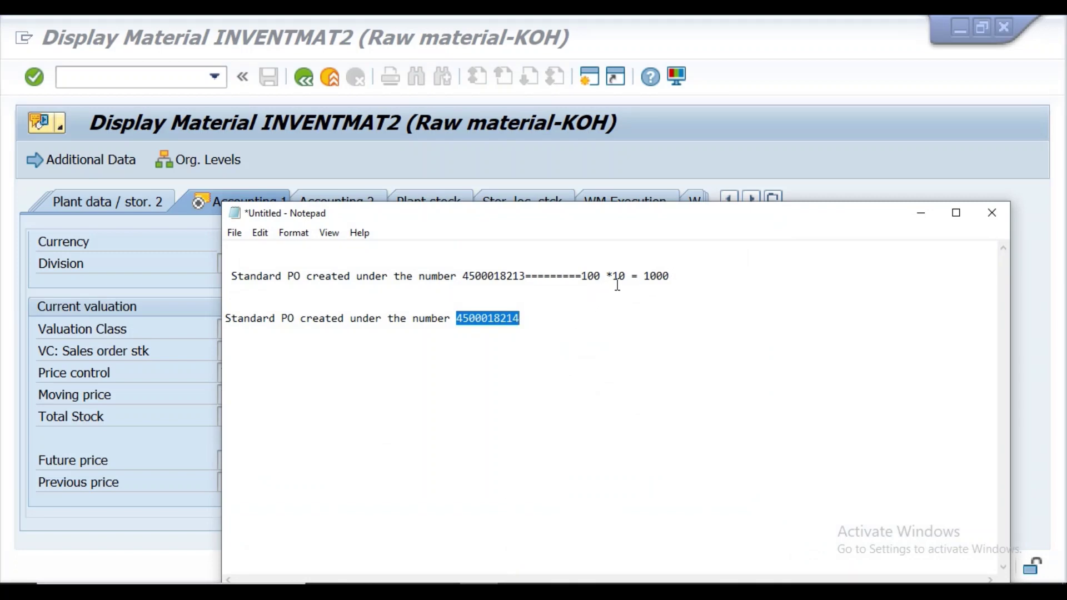
Note the two partial receipt calculations beside the second purchase order line: =======40*10= 400 and ========60*10=600 beneath it.
{"action": "left_click", "coordinate": [550, 321]}
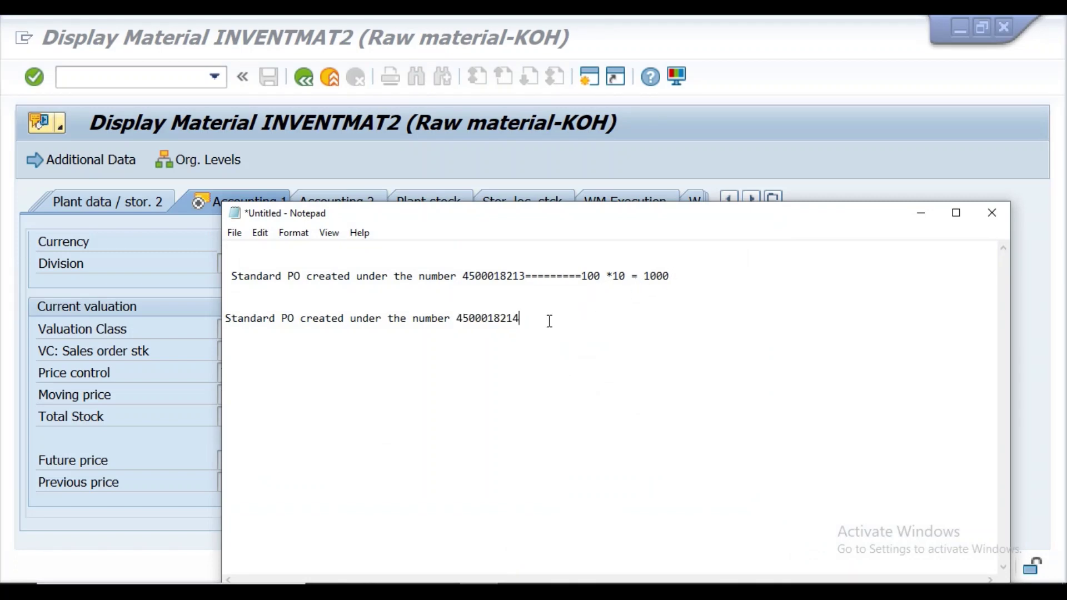
{"action": "type", "text": "======="}
{"action": "type", "text": "40"}
{"action": "type", "text": "8"}
{"action": "type", "text": "10"}
{"action": "key", "text": "BackSpace"}
{"action": "key", "text": "BackSpace"}
{"action": "key", "text": "BackSpace"}
{"action": "type", "text": "*10= 400 "}
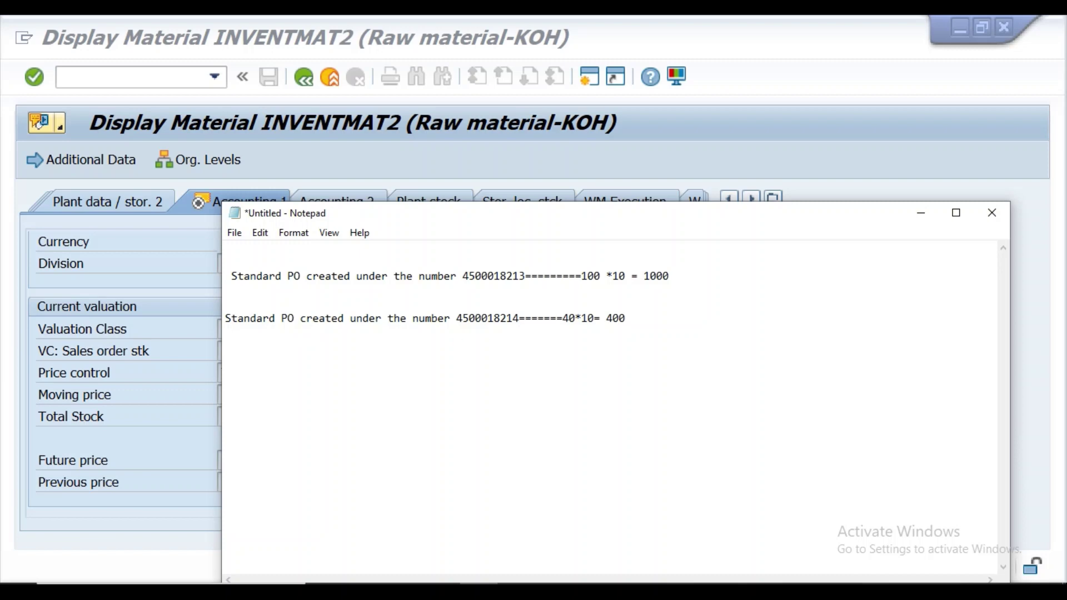
{"action": "type", "text": "                                               ========60*10=600"}
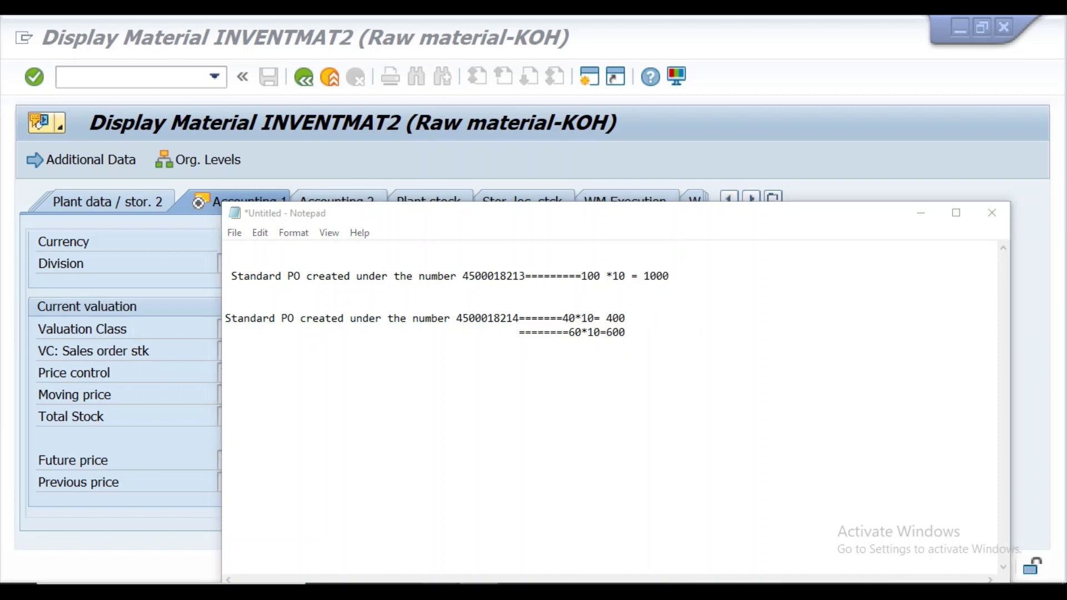
Switch back to SAP, review the moving price and stock value of INVENTMAT2 and return to the purchase order.
{"action": "left_click", "coordinate": [528, 546]}
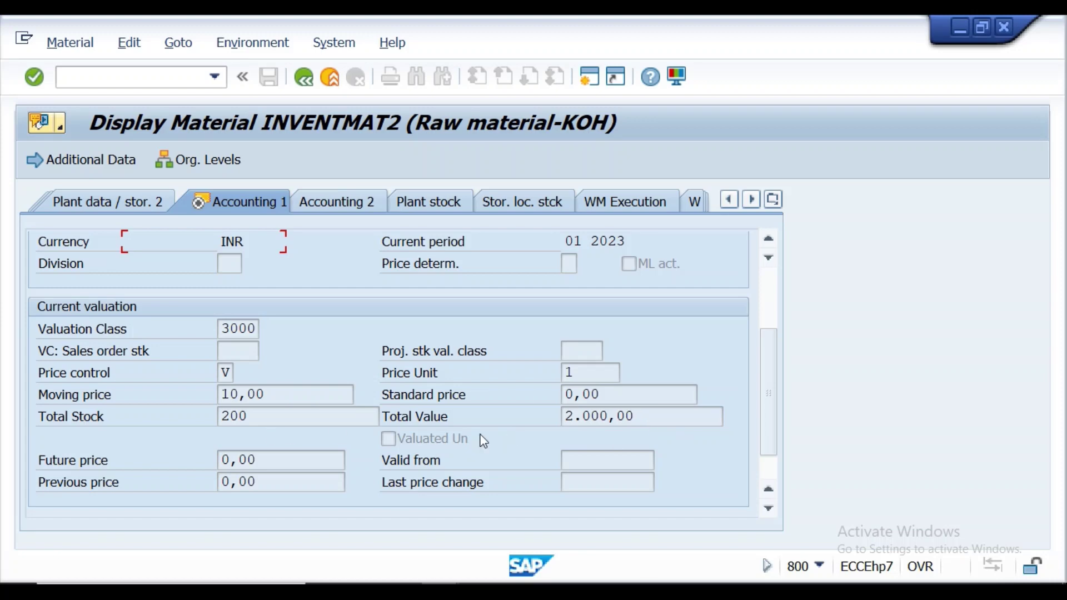
{"action": "left_click", "coordinate": [284, 398]}
{"action": "left_click", "coordinate": [524, 520]}
{"action": "left_click", "coordinate": [305, 78]}
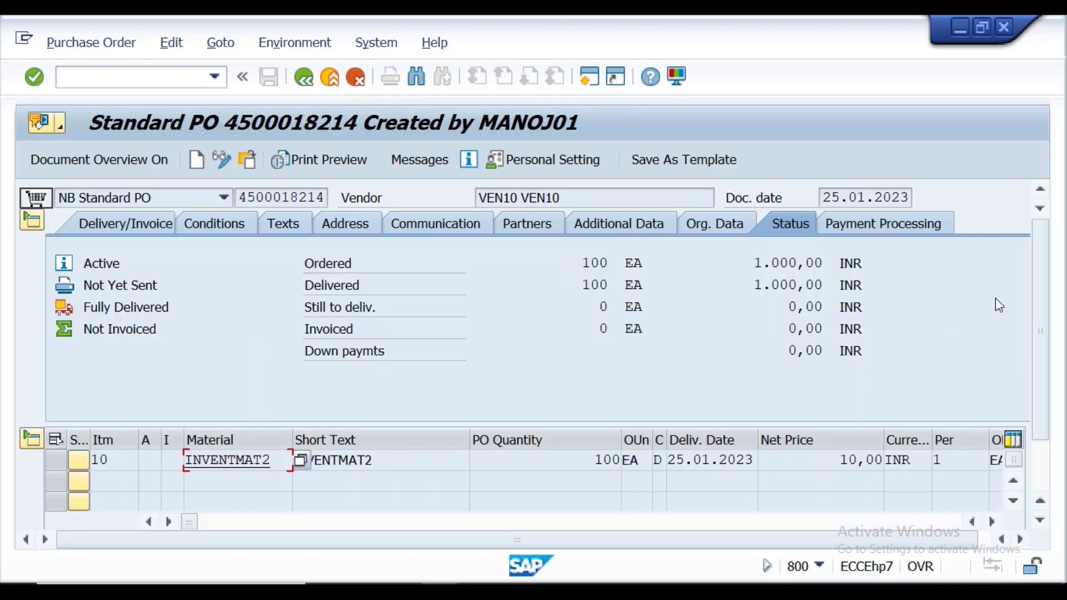
Expand the purchase order's item detail, review the Purchase Order History and return to the material document.
{"action": "left_click_drag", "start_coordinate": [1039, 279], "coordinate": [1044, 379]}
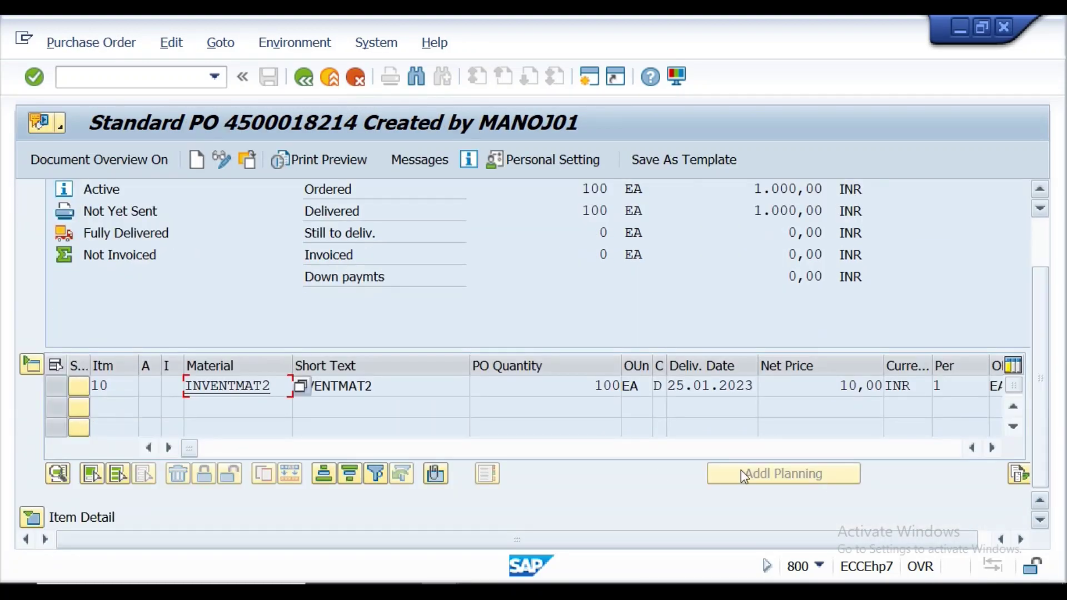
{"action": "left_click", "coordinate": [31, 517]}
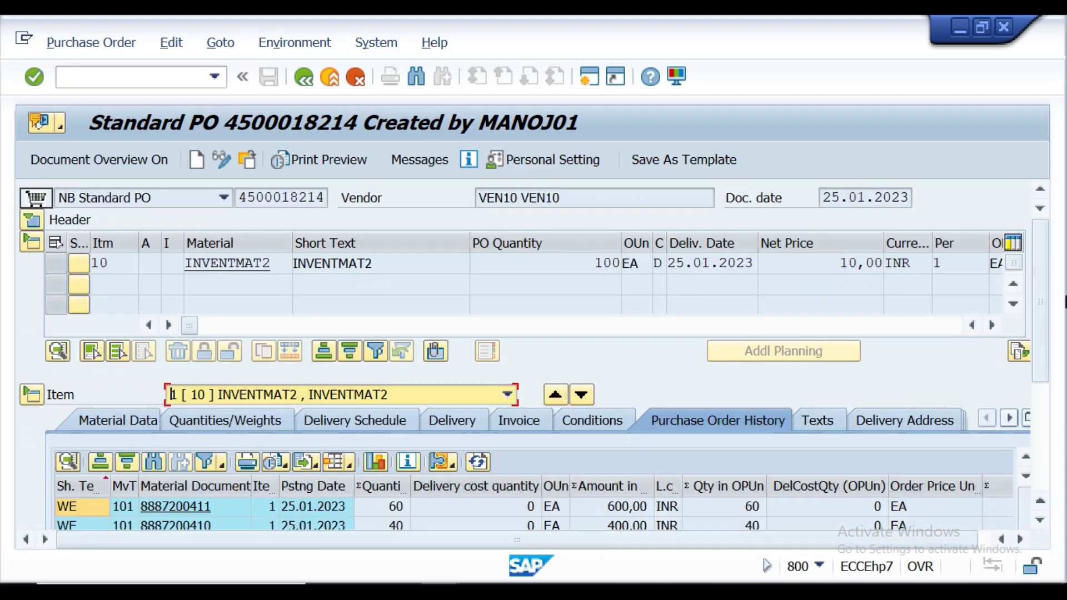
{"action": "left_click_drag", "start_coordinate": [1048, 295], "coordinate": [1056, 370]}
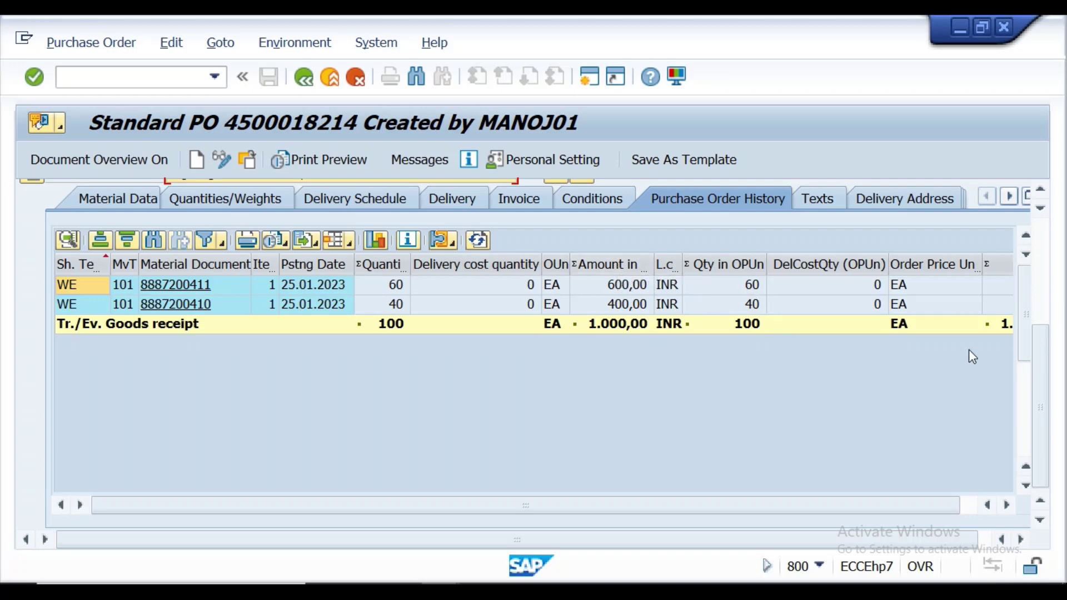
{"action": "scroll", "coordinate": [1039, 388], "scroll_direction": "up", "scroll_amount": 5}
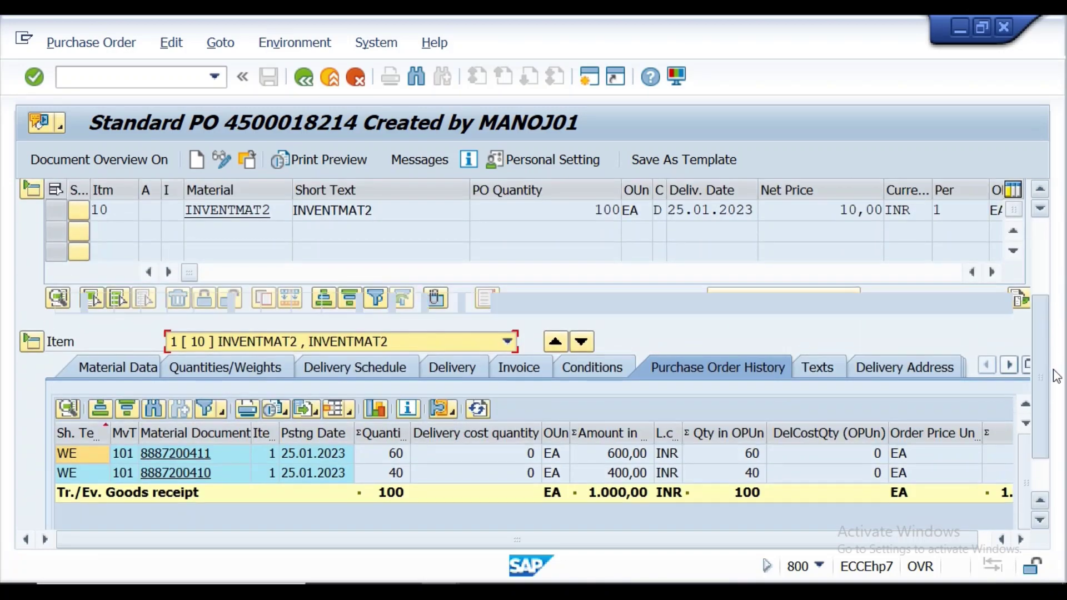
{"action": "scroll", "coordinate": [1056, 377], "scroll_direction": "down", "scroll_amount": 3}
{"action": "scroll", "coordinate": [1056, 377], "scroll_direction": "up", "scroll_amount": 2}
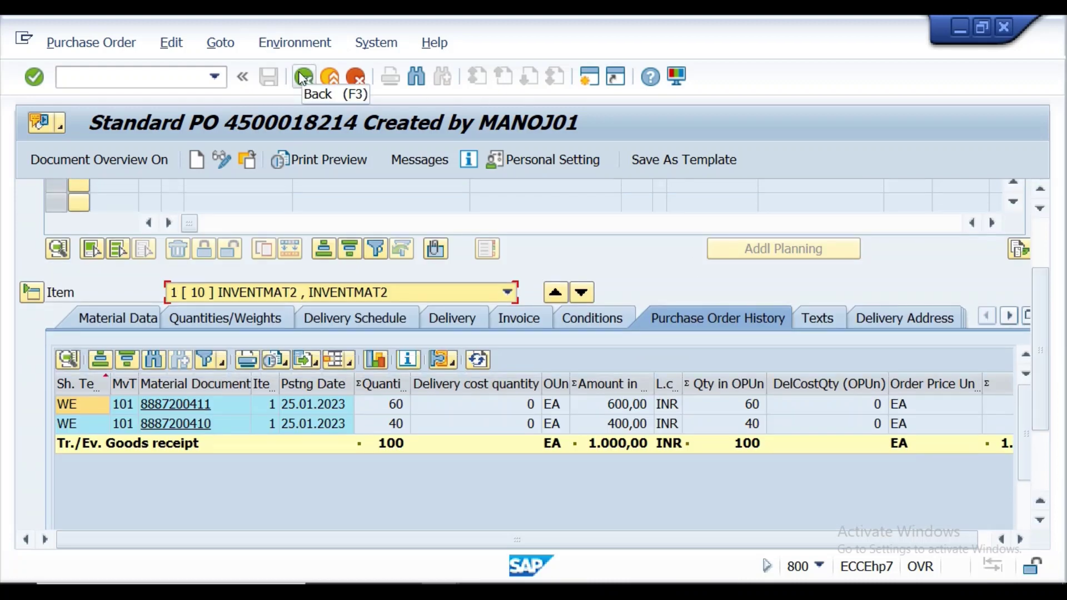
{"action": "left_click", "coordinate": [301, 74]}
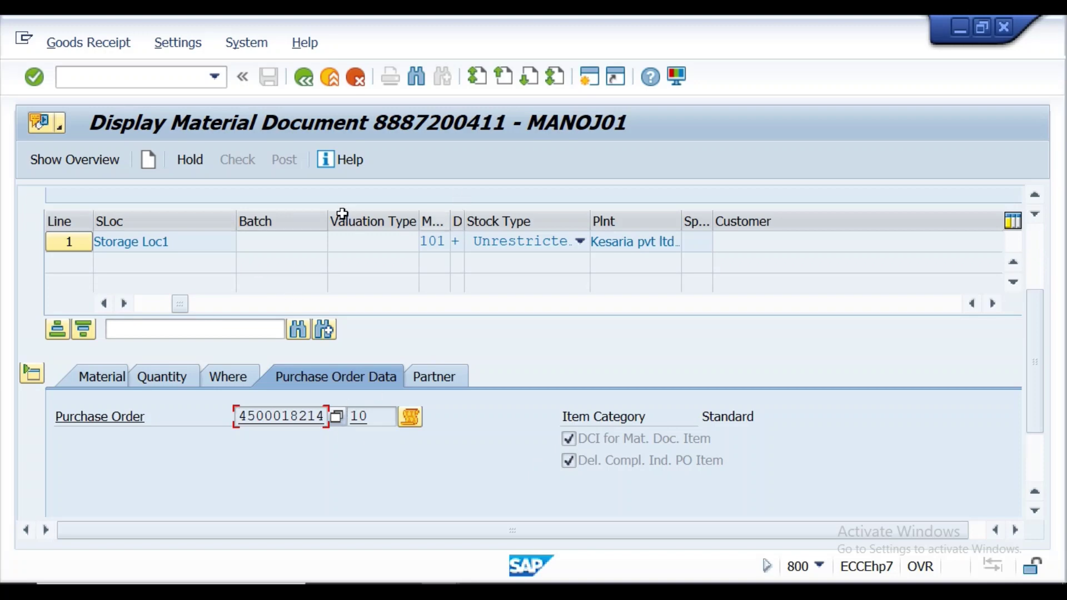
Open the accounting document from the material document's Doc. info, review its postings and return to the material document.
{"action": "left_click_drag", "start_coordinate": [1026, 341], "coordinate": [1032, 278]}
{"action": "left_click", "coordinate": [275, 246]}
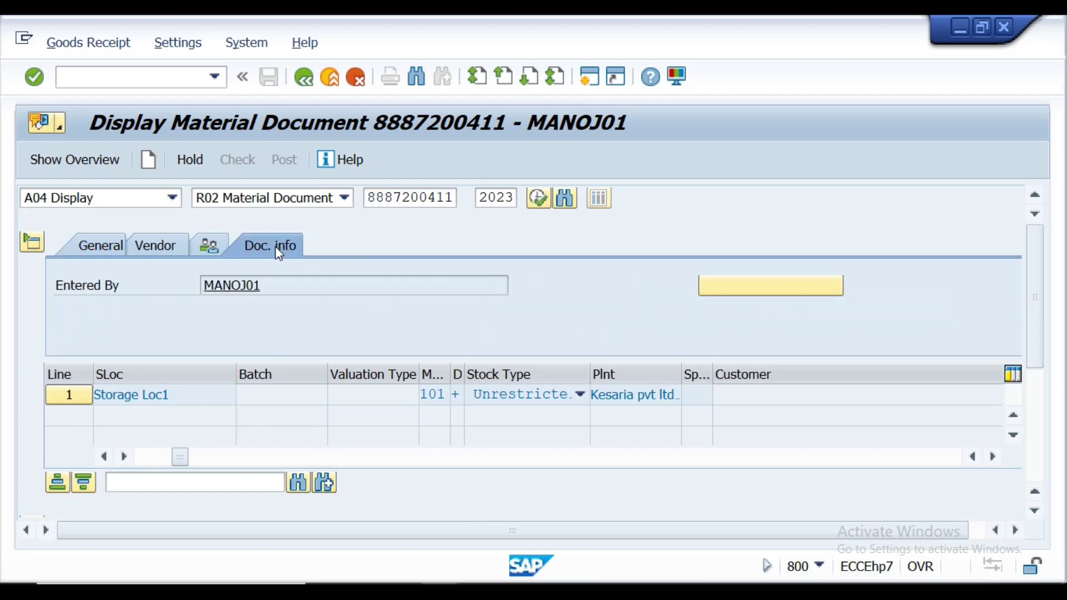
{"action": "left_click", "coordinate": [734, 285]}
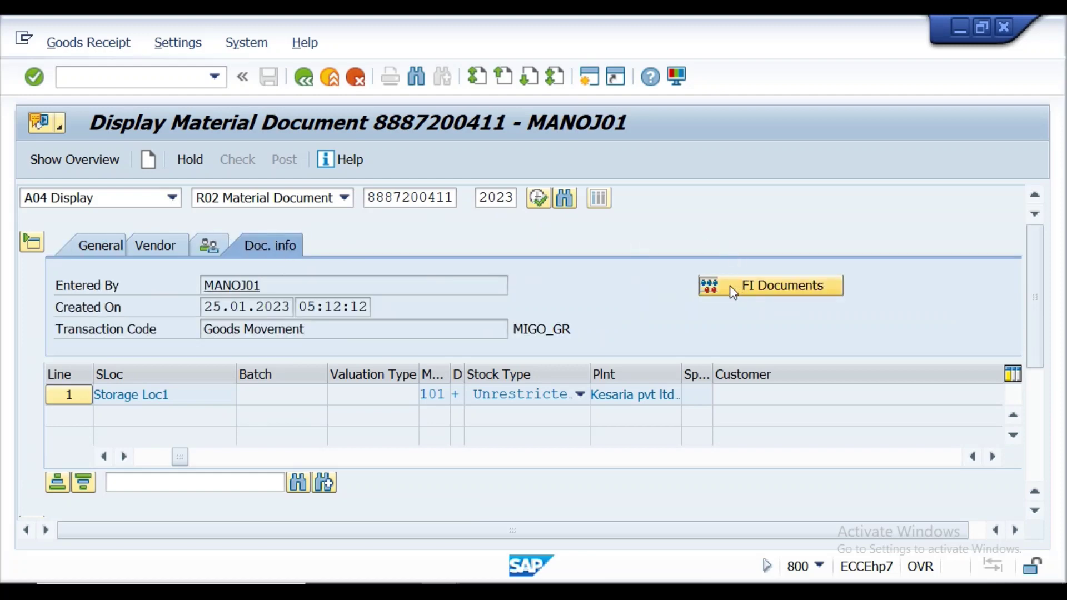
{"action": "double_click", "coordinate": [119, 291]}
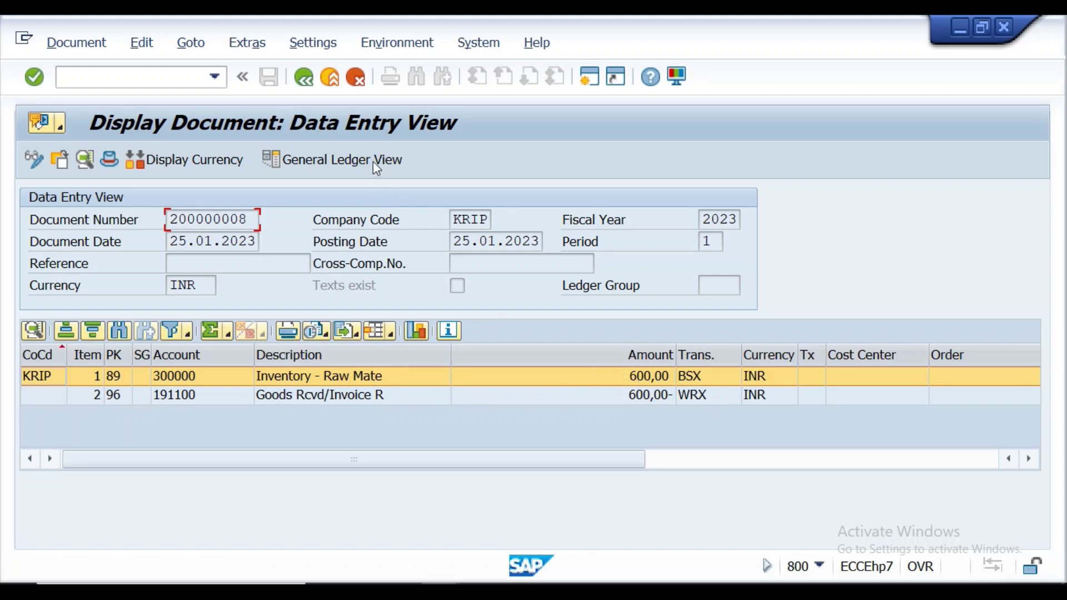
{"action": "left_click", "coordinate": [300, 76]}
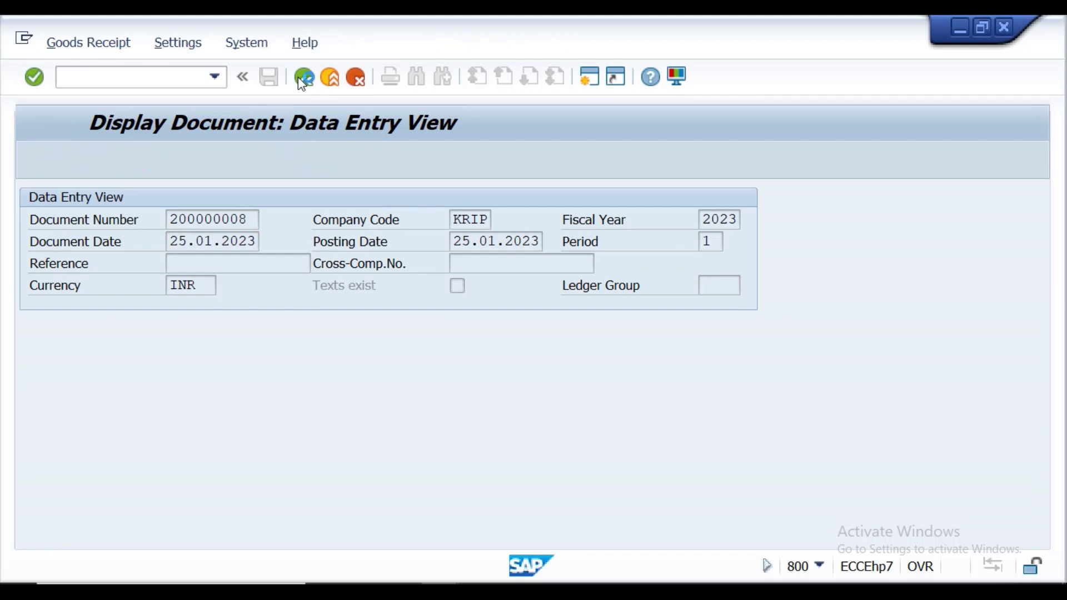
{"action": "left_click", "coordinate": [420, 198]}
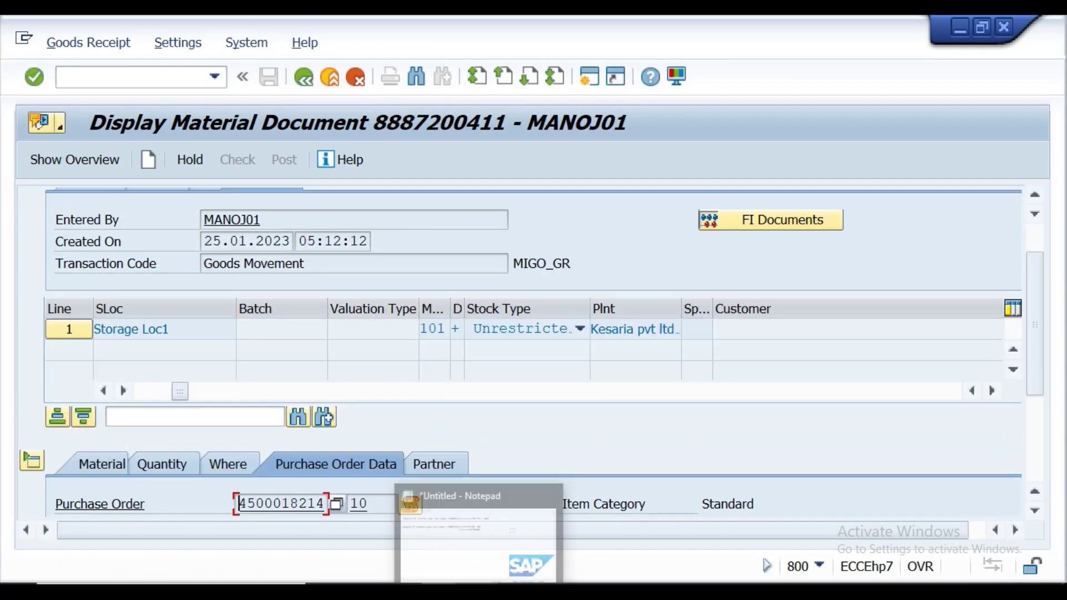
Switch to the Word lecture notes and highlight "TC –MMBE" in turquoise.
{"action": "left_click", "coordinate": [473, 533]}
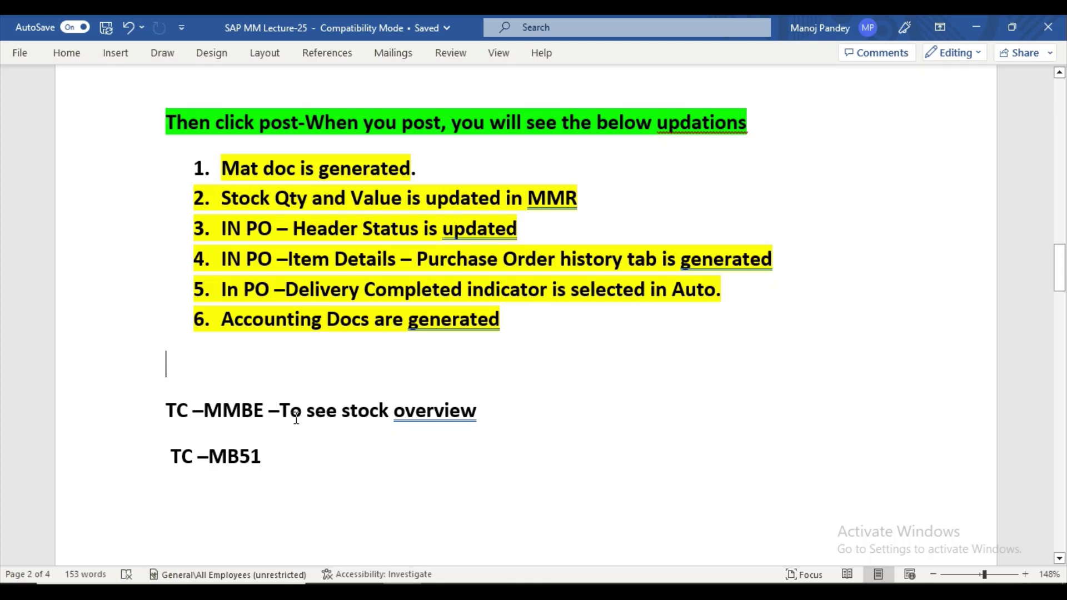
{"action": "left_click_drag", "start_coordinate": [172, 403], "coordinate": [240, 412]}
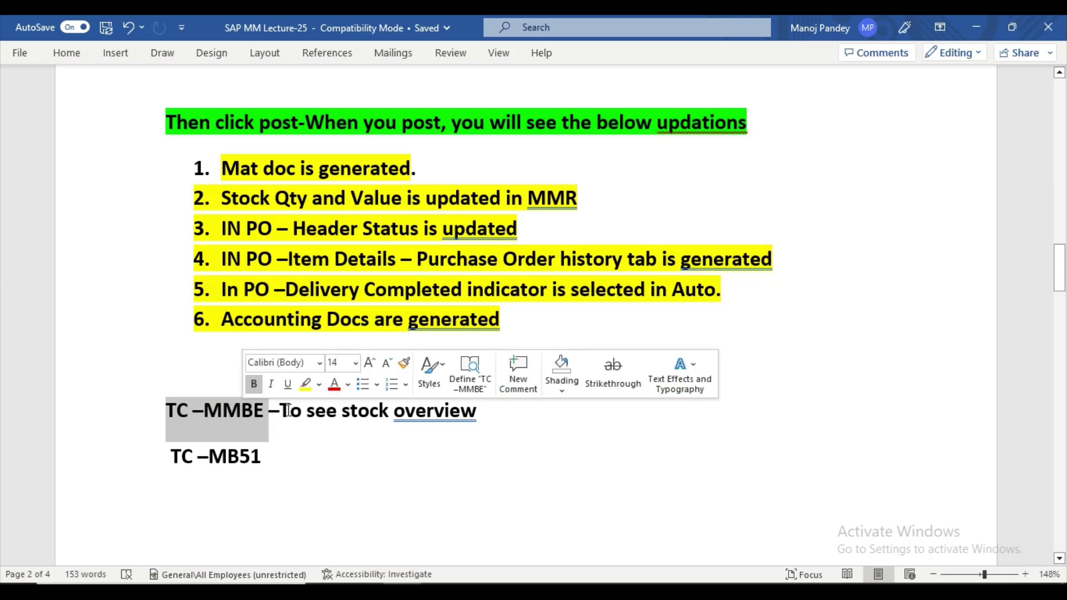
{"action": "left_click", "coordinate": [319, 384]}
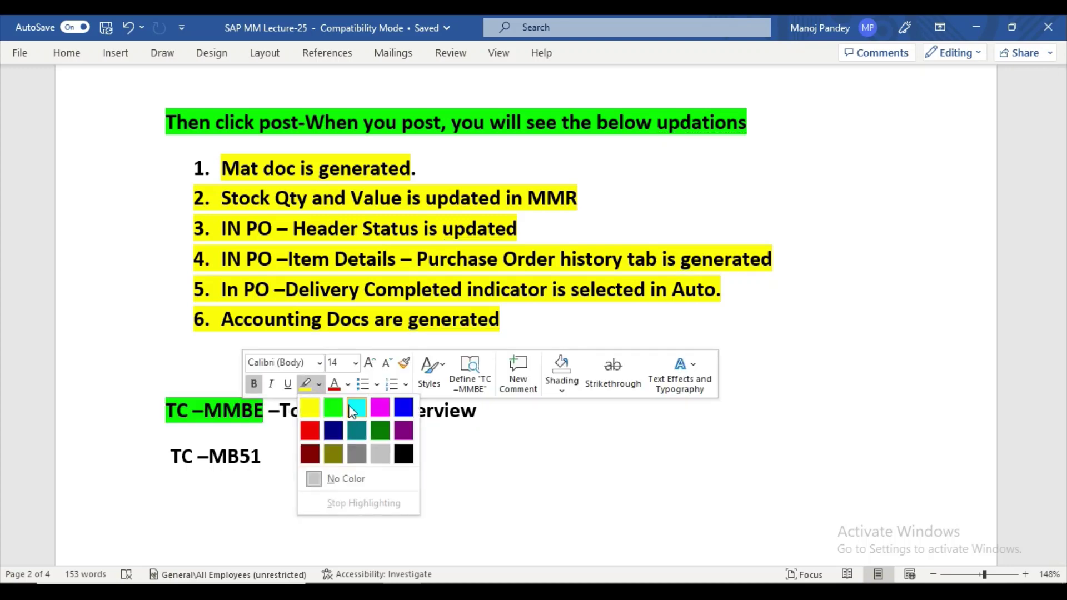
{"action": "left_click", "coordinate": [356, 408]}
{"action": "left_click", "coordinate": [345, 455]}
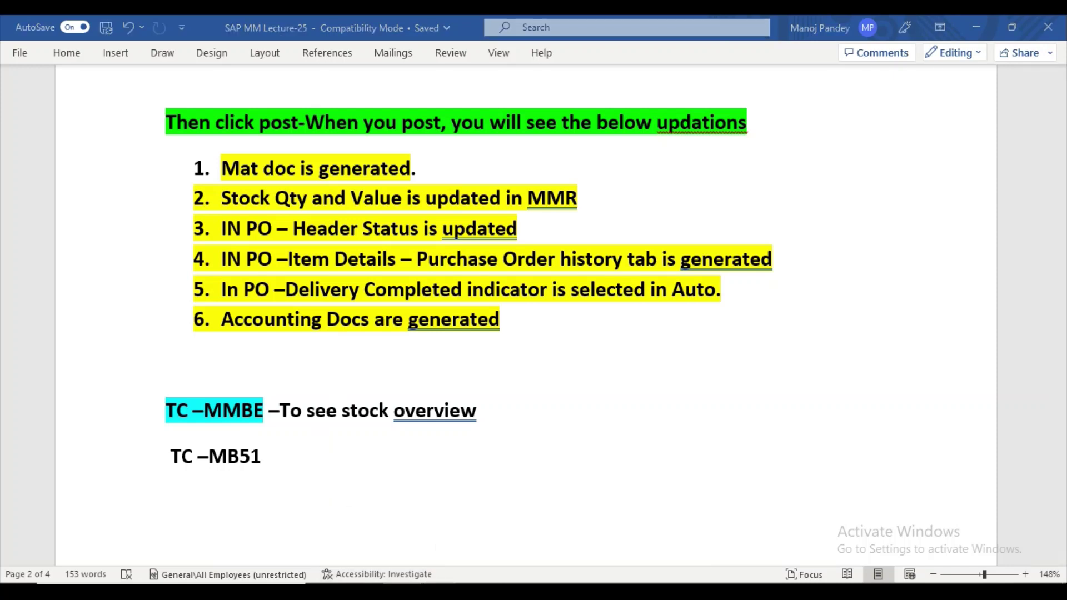
Switch back to SAP, start transaction MB51 and look over the Material Document List selection criteria.
{"action": "left_click", "coordinate": [501, 556]}
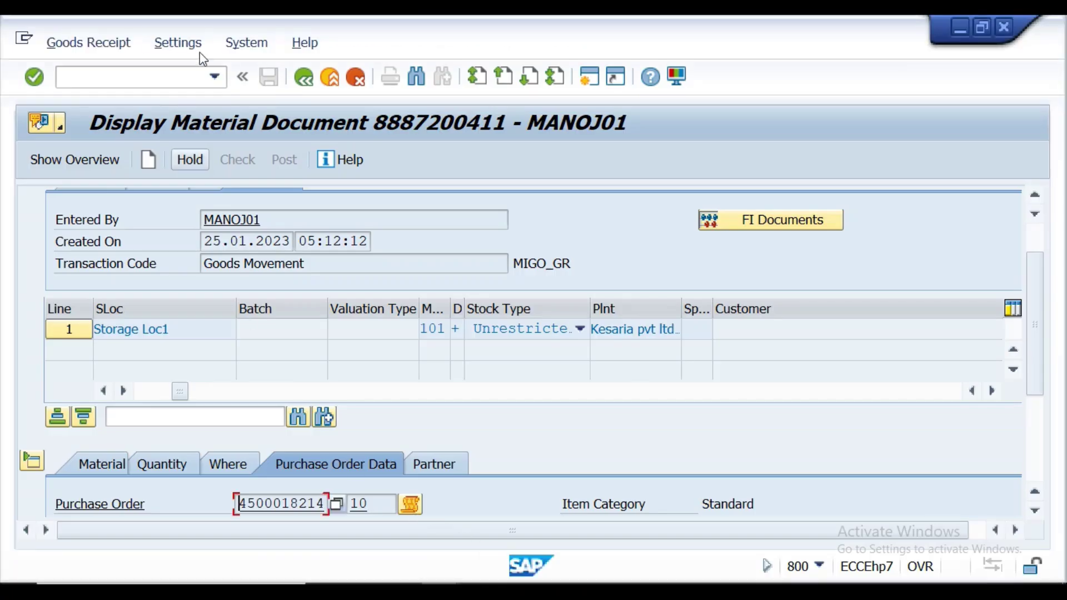
{"action": "left_click", "coordinate": [157, 77]}
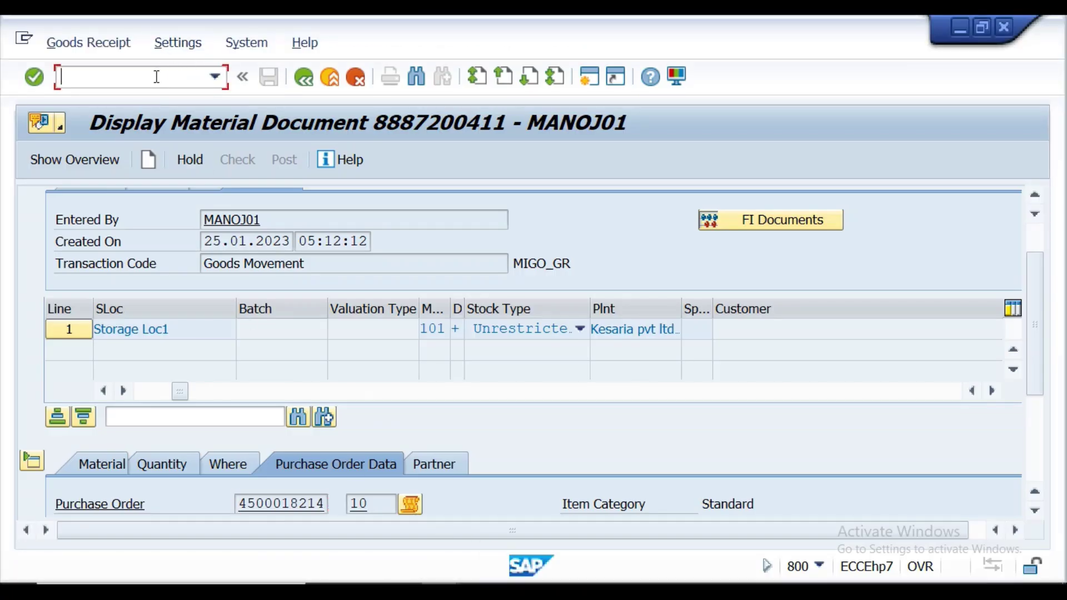
{"action": "type", "text": "/NMB51"}
{"action": "key", "text": "Return"}
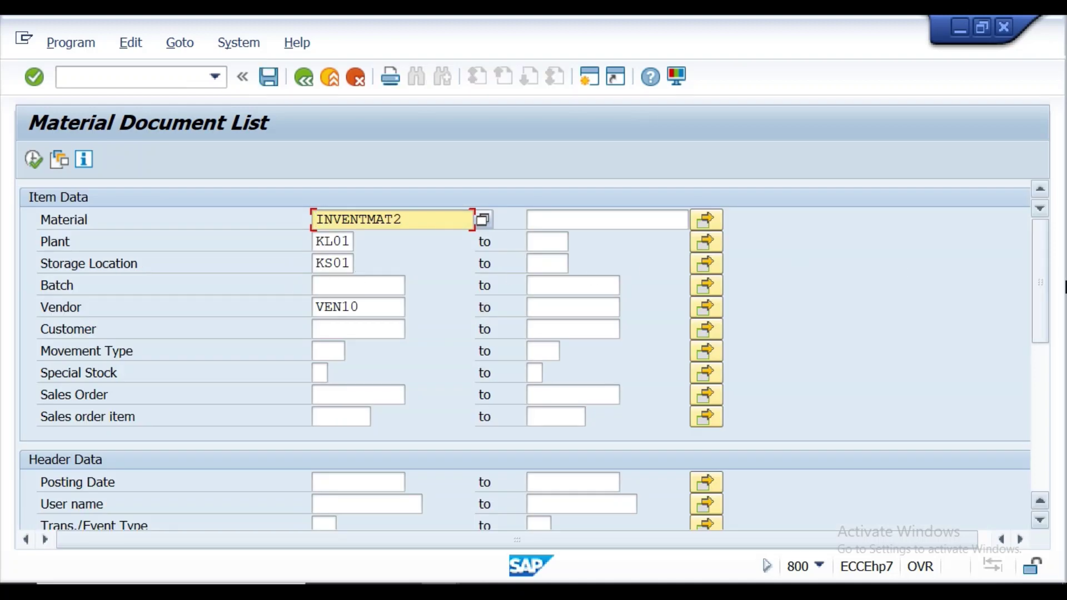
{"action": "scroll", "coordinate": [1040, 273], "scroll_direction": "down", "scroll_amount": 2}
{"action": "scroll", "coordinate": [1043, 276], "scroll_direction": "up", "scroll_amount": 2}
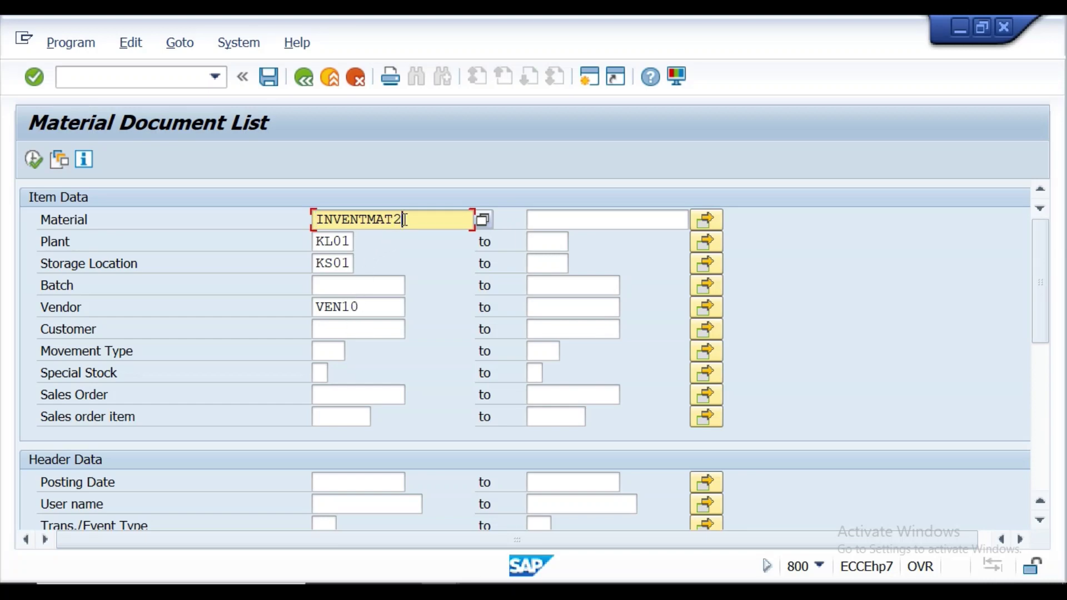
Clear the Material, Vendor and Storage Location criteria in the Material Document List selection.
{"action": "key", "text": "BackSpace"}
{"action": "key", "text": "BackSpace"}
{"action": "key", "text": "BackSpace"}
{"action": "key", "text": "BackSpace"}
{"action": "key", "text": "BackSpace"}
{"action": "key", "text": "BackSpace"}
{"action": "key", "text": "BackSpace"}
{"action": "key", "text": "BackSpace"}
{"action": "key", "text": "BackSpace"}
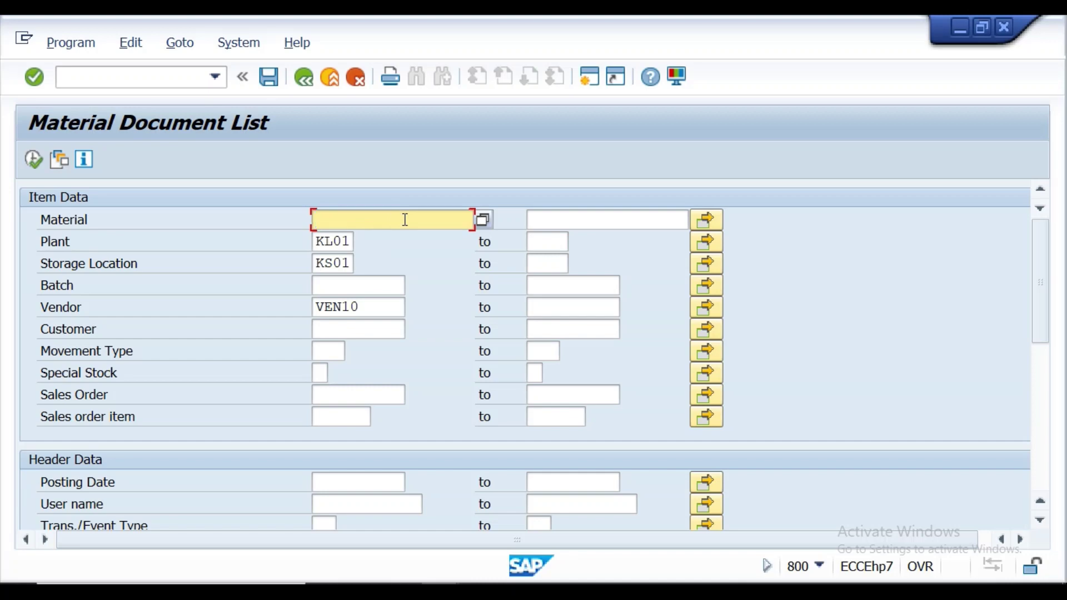
{"action": "left_click", "coordinate": [362, 306]}
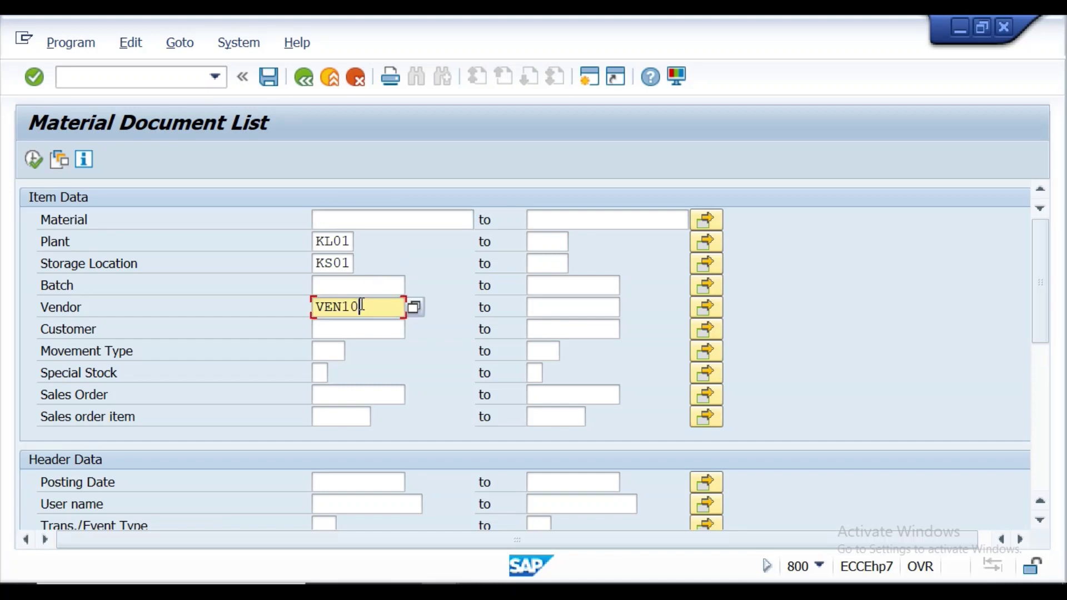
{"action": "key", "text": "BackSpace"}
{"action": "key", "text": "BackSpace"}
{"action": "key", "text": "BackSpace"}
{"action": "key", "text": "BackSpace"}
{"action": "left_click", "coordinate": [340, 263]}
{"action": "key", "text": "BackSpace"}
{"action": "key", "text": "BackSpace"}
{"action": "key", "text": "BackSpace"}
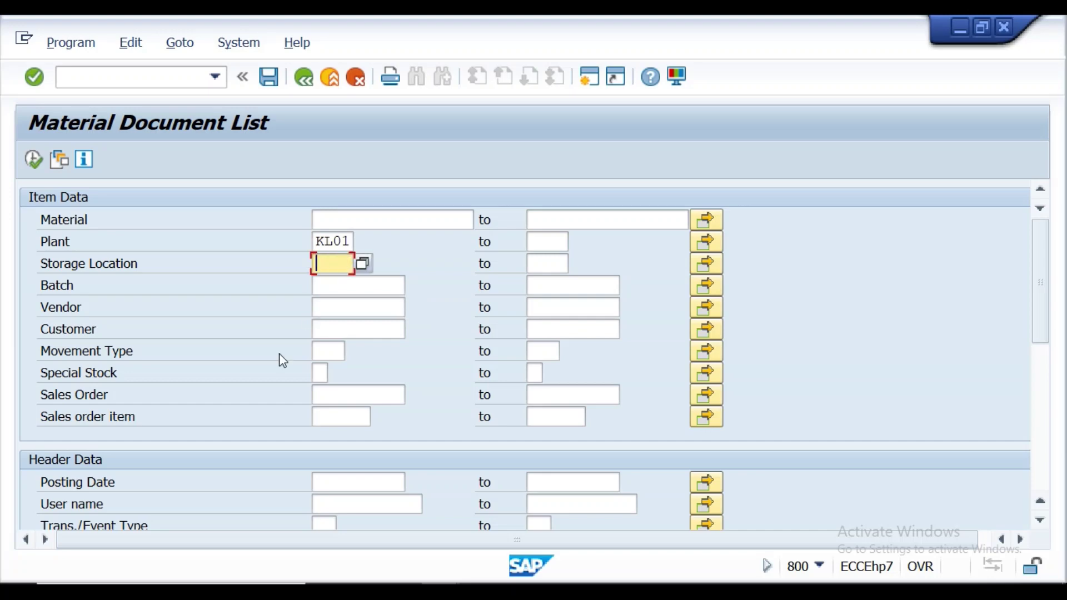
Set the Posting Date criterion to 25.01.2023 and run the Material Document List.
{"action": "left_click", "coordinate": [328, 484]}
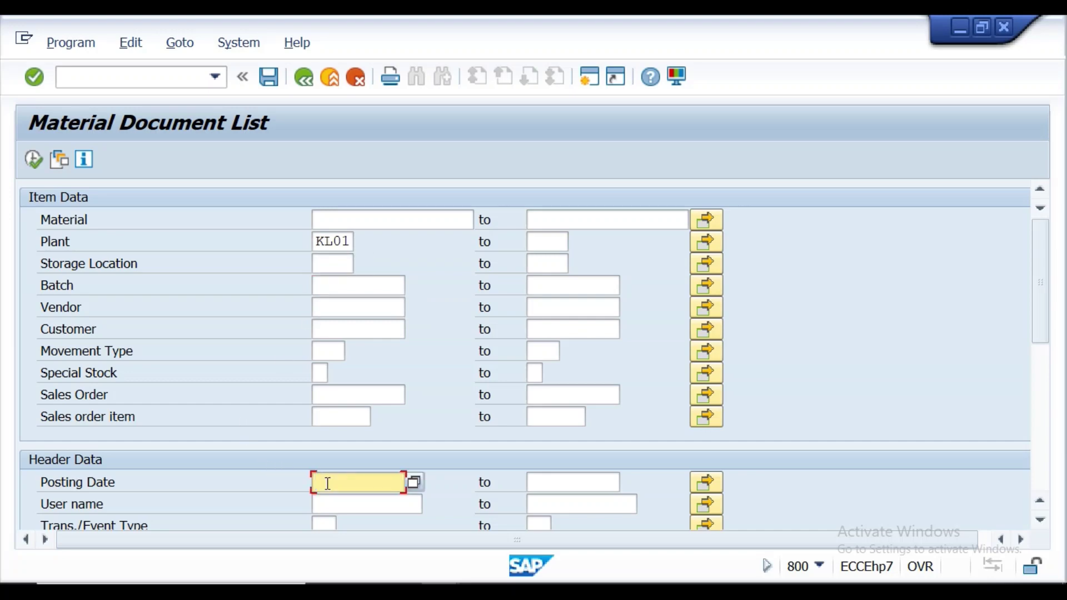
{"action": "left_click", "coordinate": [410, 483]}
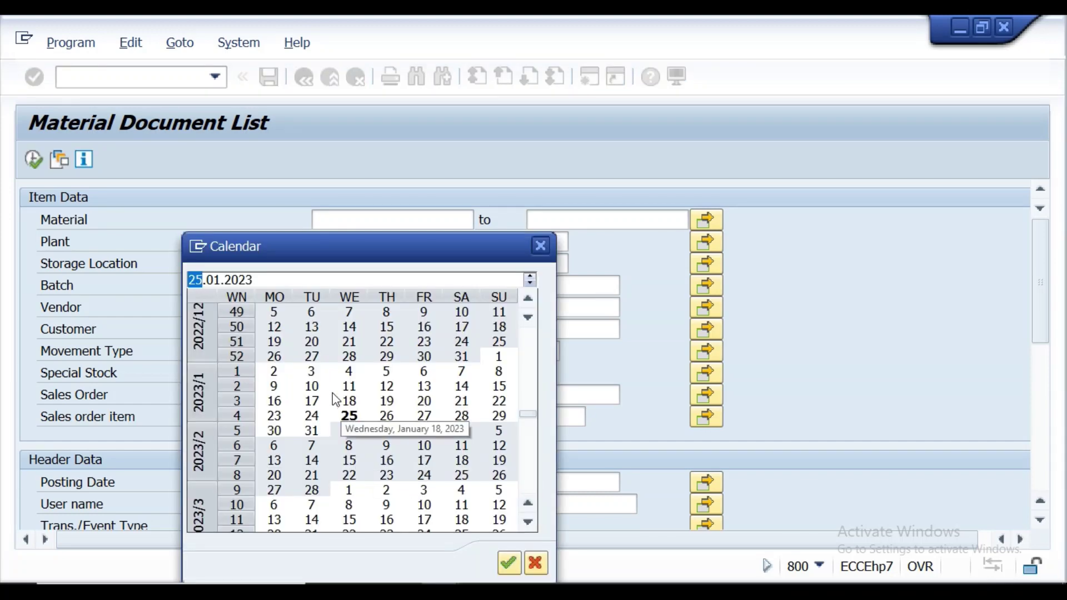
{"action": "double_click", "coordinate": [347, 421]}
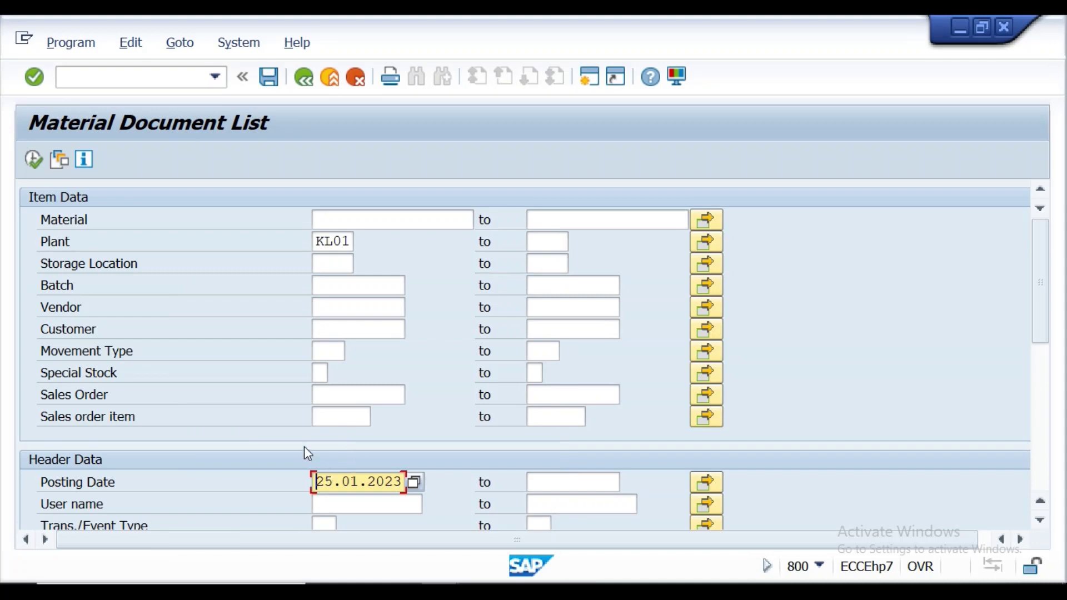
{"action": "left_click", "coordinate": [35, 161]}
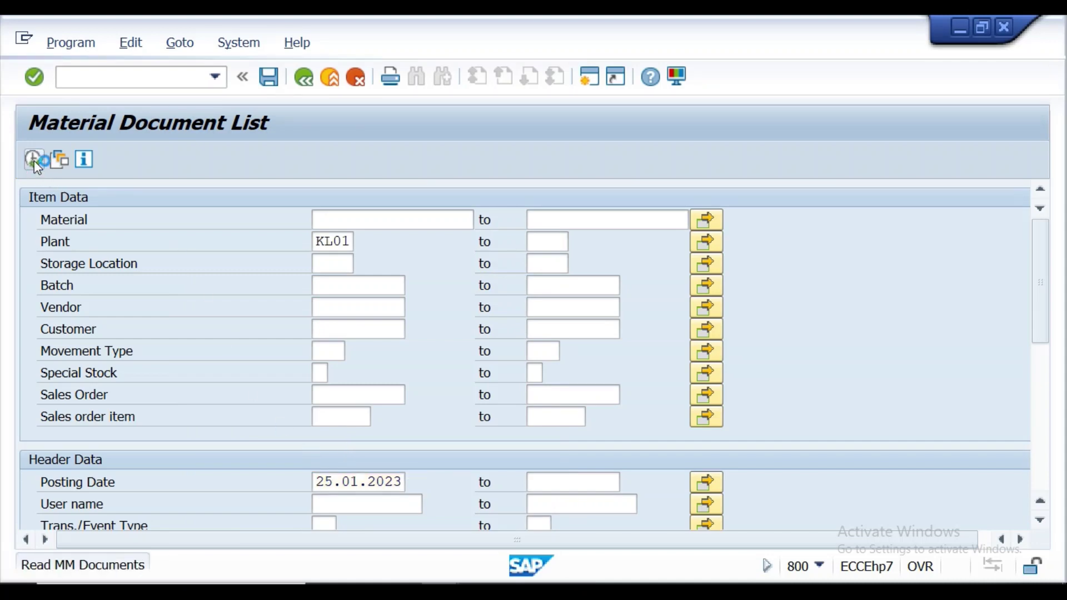